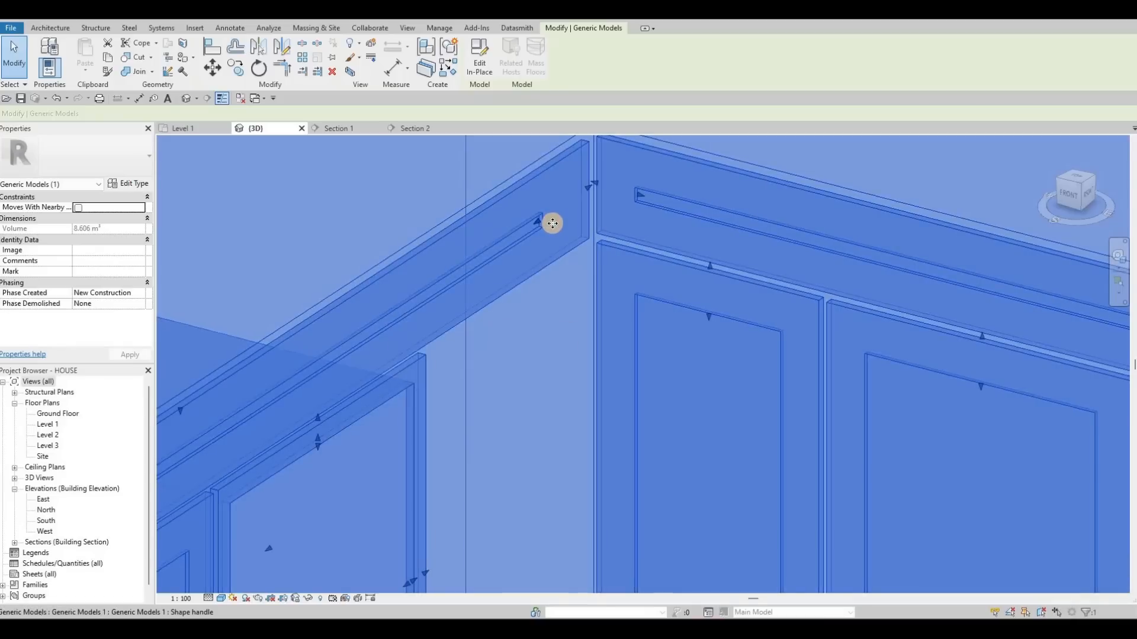
- Switch from the 3D view to the Section 1 view of the upper cabinets
scroll(551, 234, down, 3)
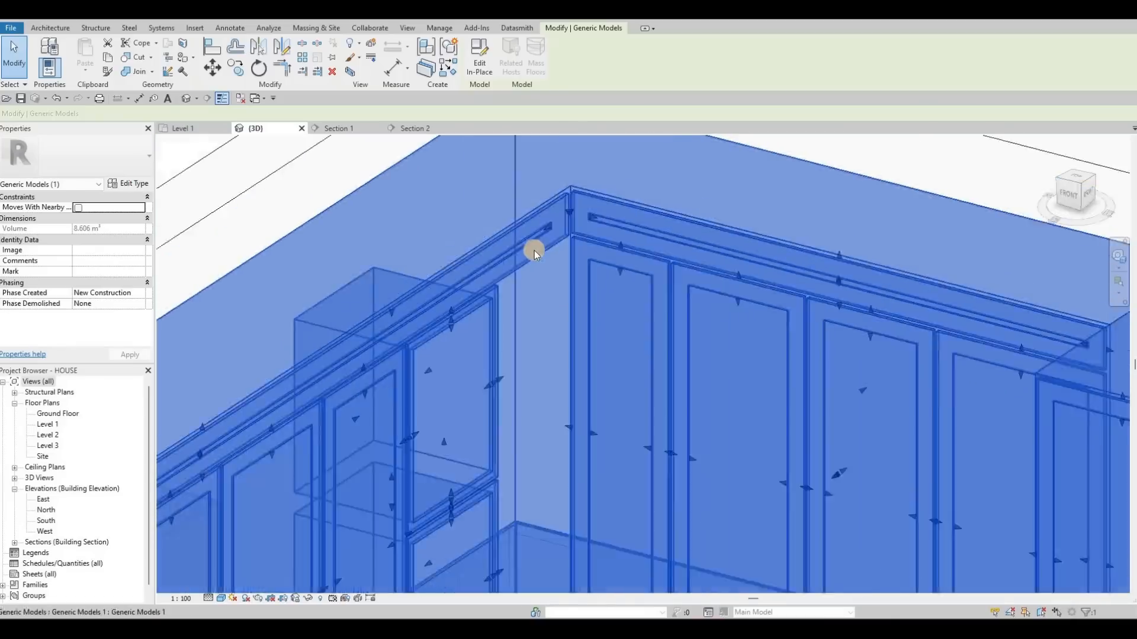
key(Escape)
scroll(510, 236, up, 4)
scroll(502, 296, down, 5)
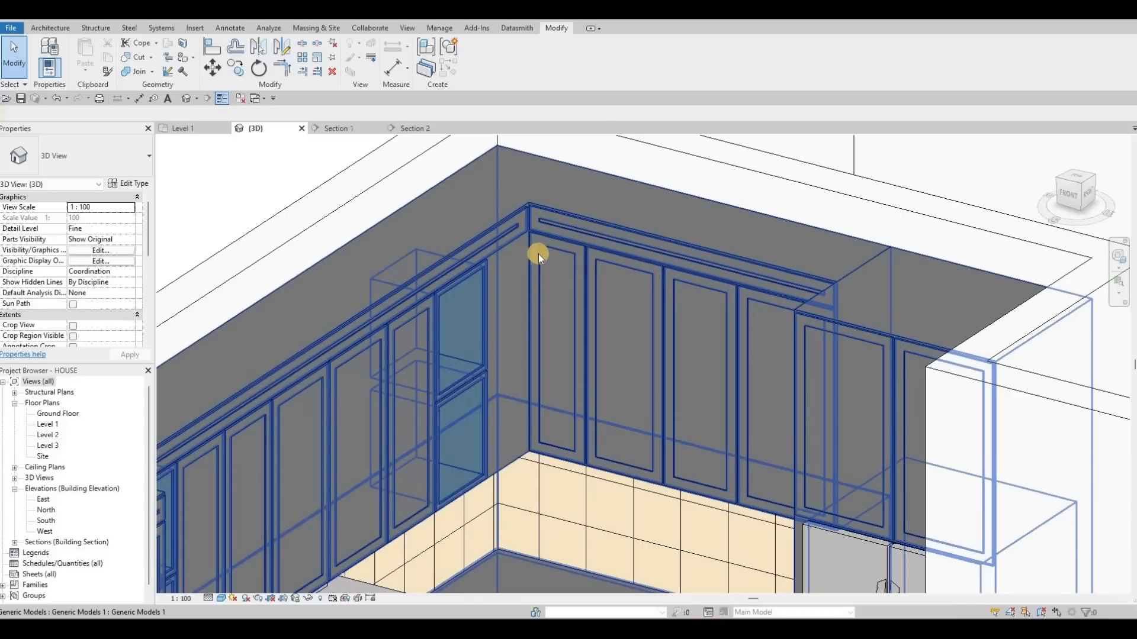
click(350, 131)
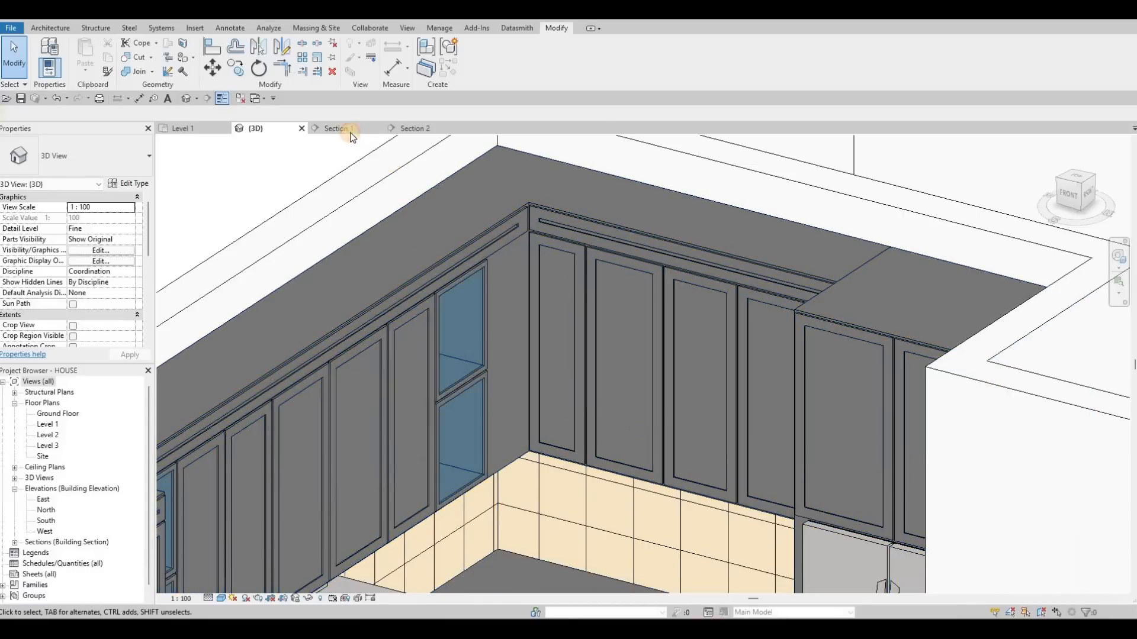
scroll(560, 278, down, 5)
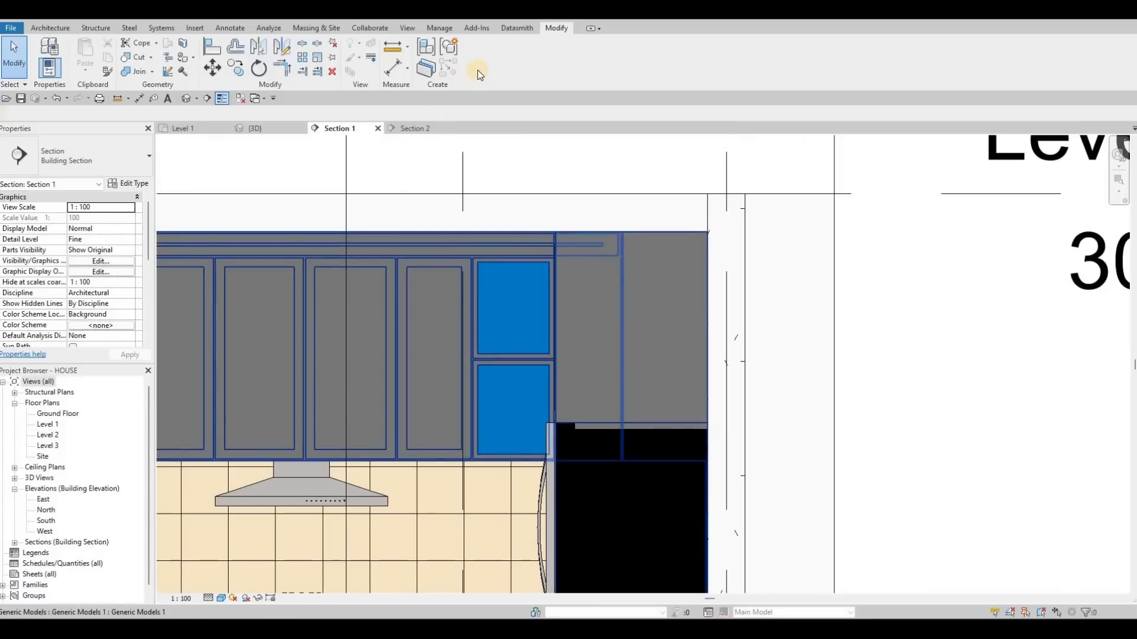
- Enter in-place editing of the cabinet model and open the solid extrusion's sketch for editing
click(475, 249)
double_click(474, 248)
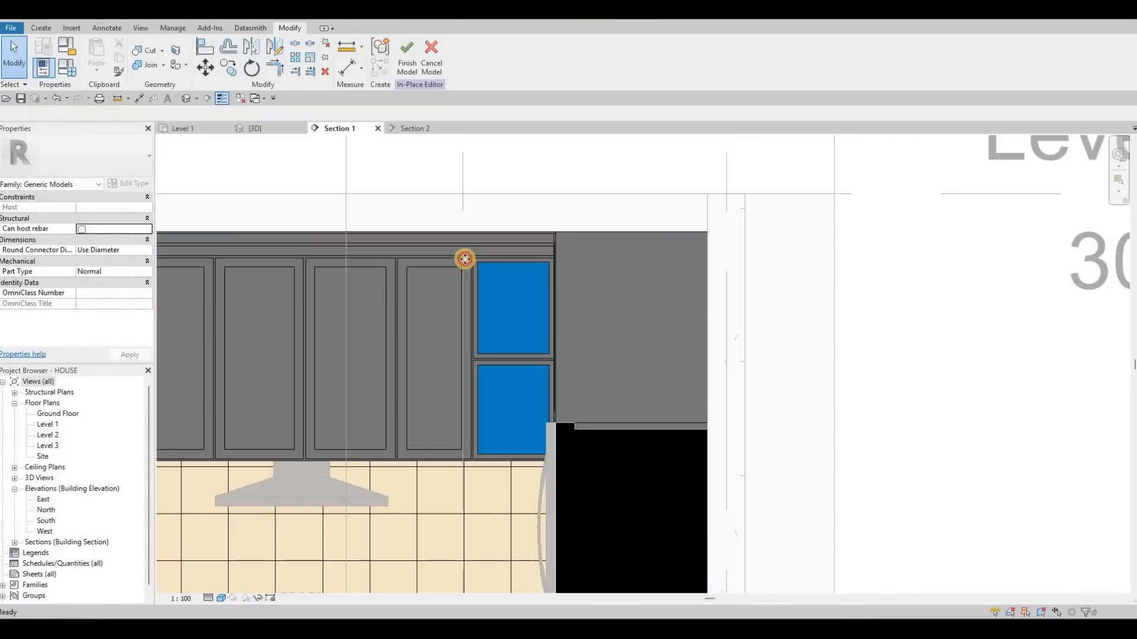
click(465, 261)
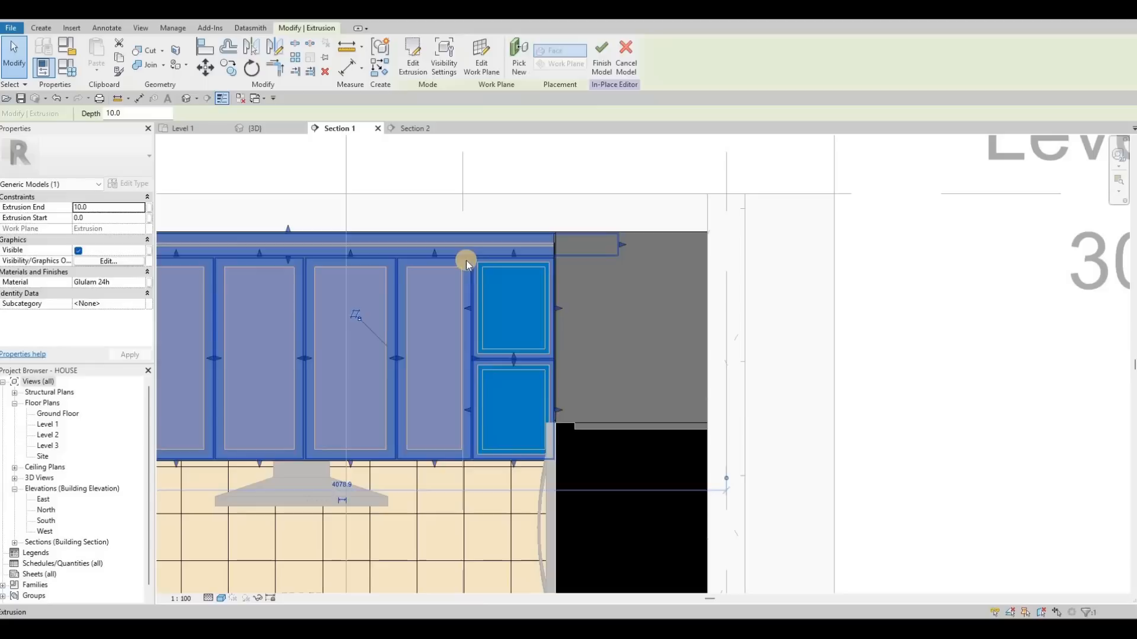
key(Escape)
key(Escape)
click(466, 261)
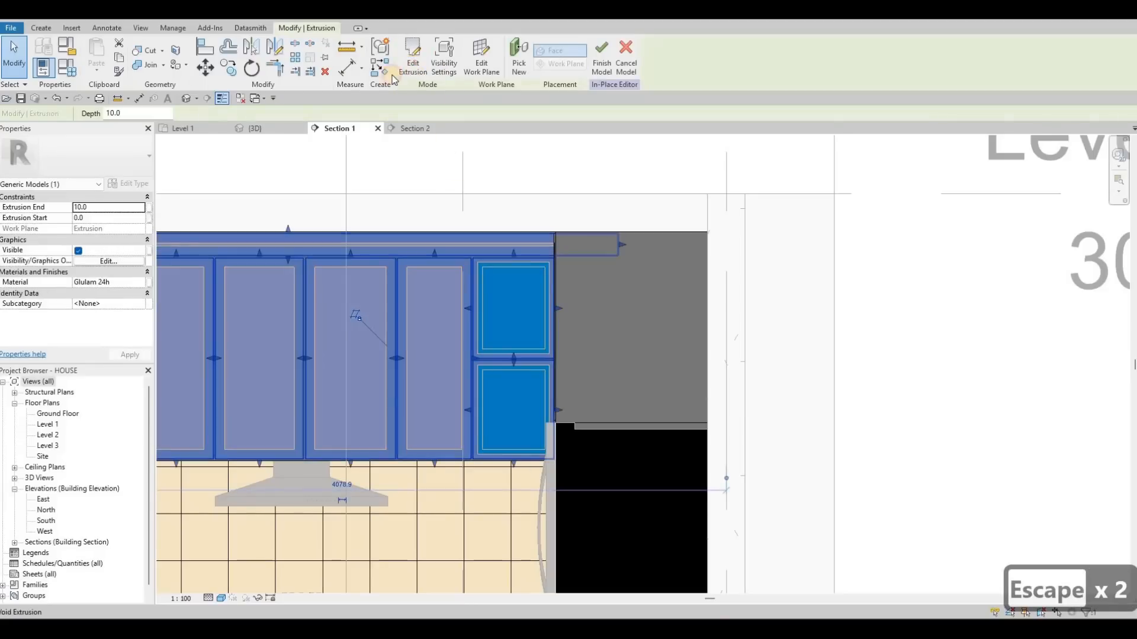
click(407, 62)
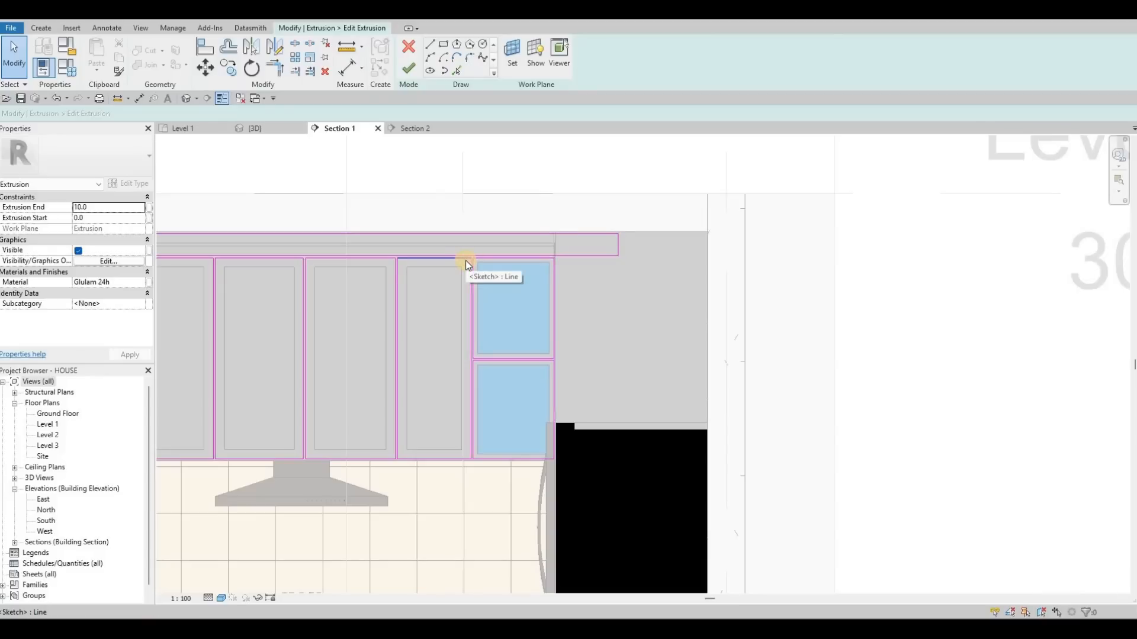
- Copy the door panel's sketch loop about 842 mm to the right into the end cabinet
key(Tab)
click(403, 261)
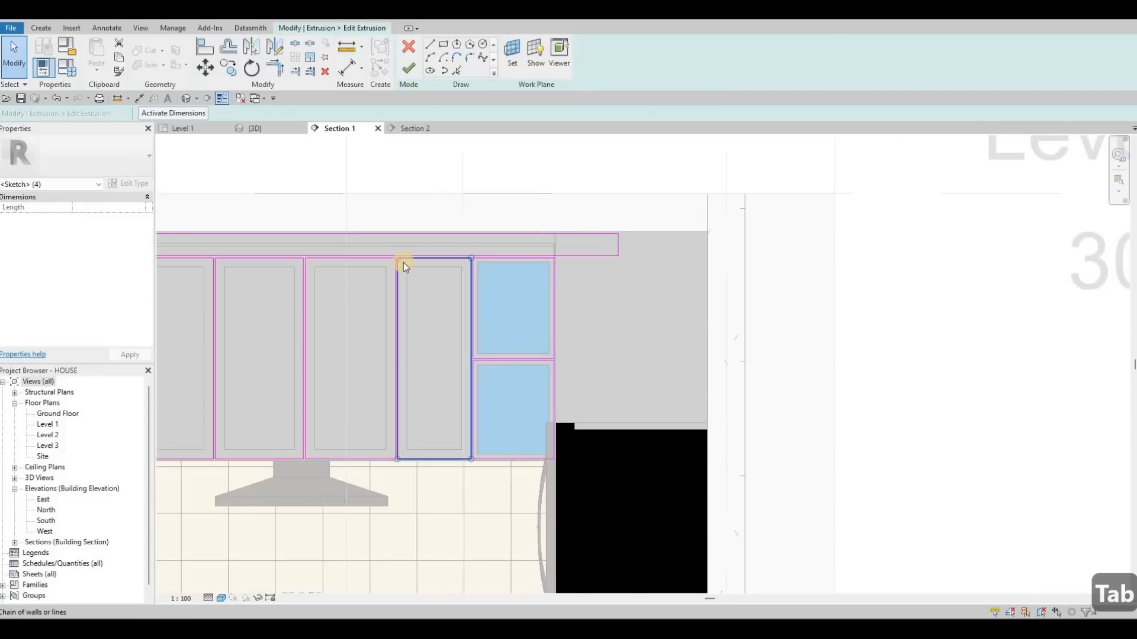
scroll(403, 262, up, 4)
key(c)
key(o)
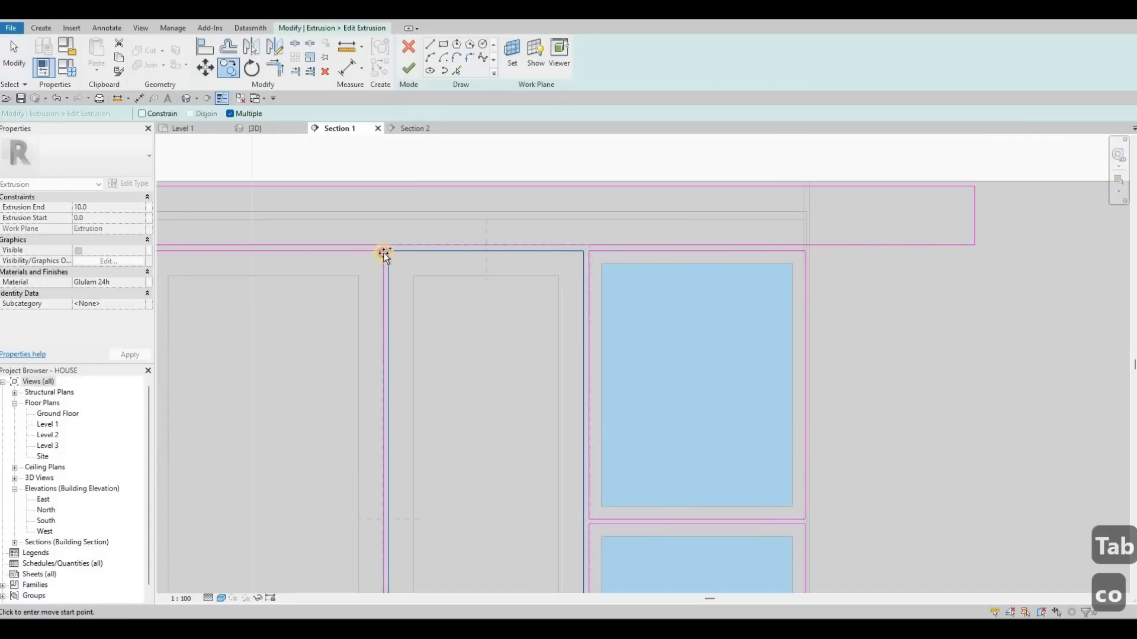
click(384, 254)
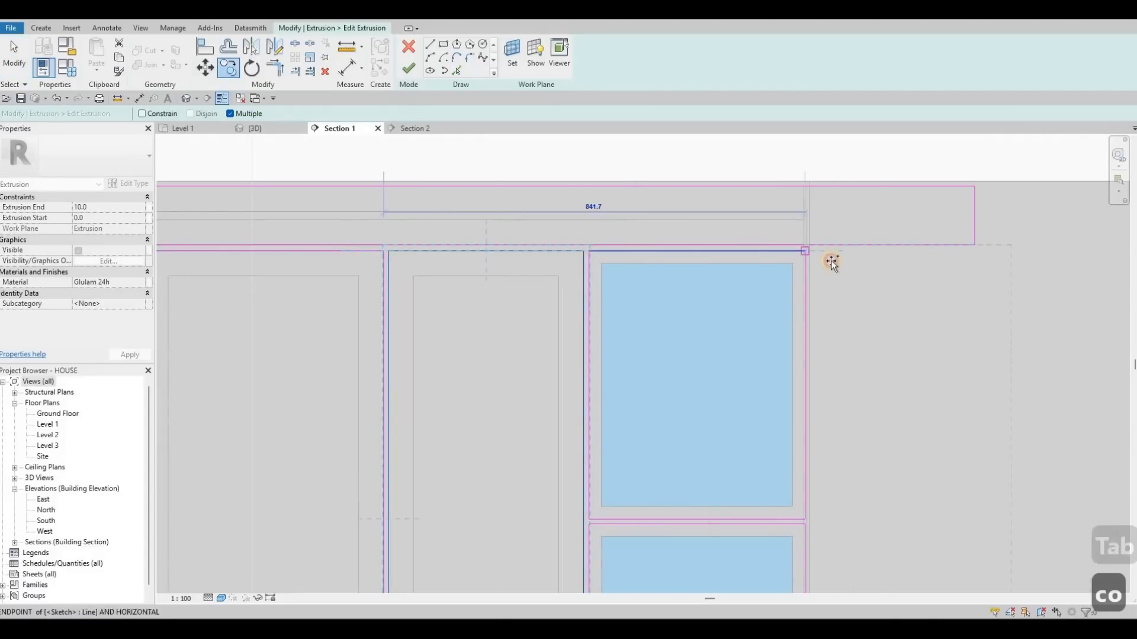
click(805, 252)
scroll(845, 268, down, 4)
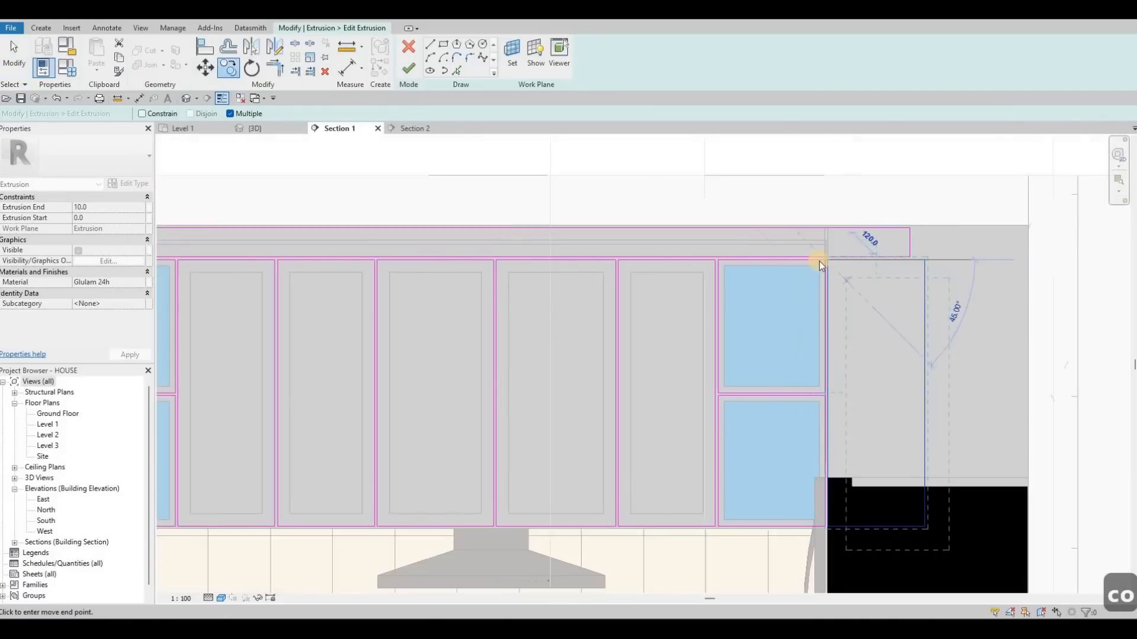
scroll(820, 261, up, 3)
key(Escape)
key(Escape)
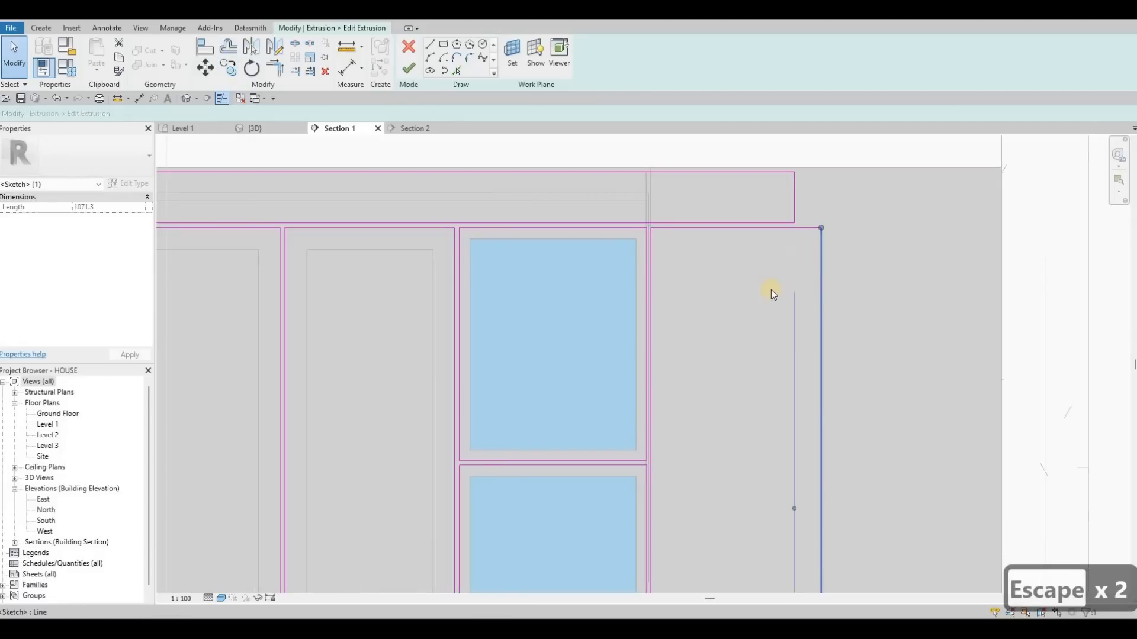
- Finish editing the solid extrusion's sketch
click(794, 276)
scroll(740, 410, down, 3)
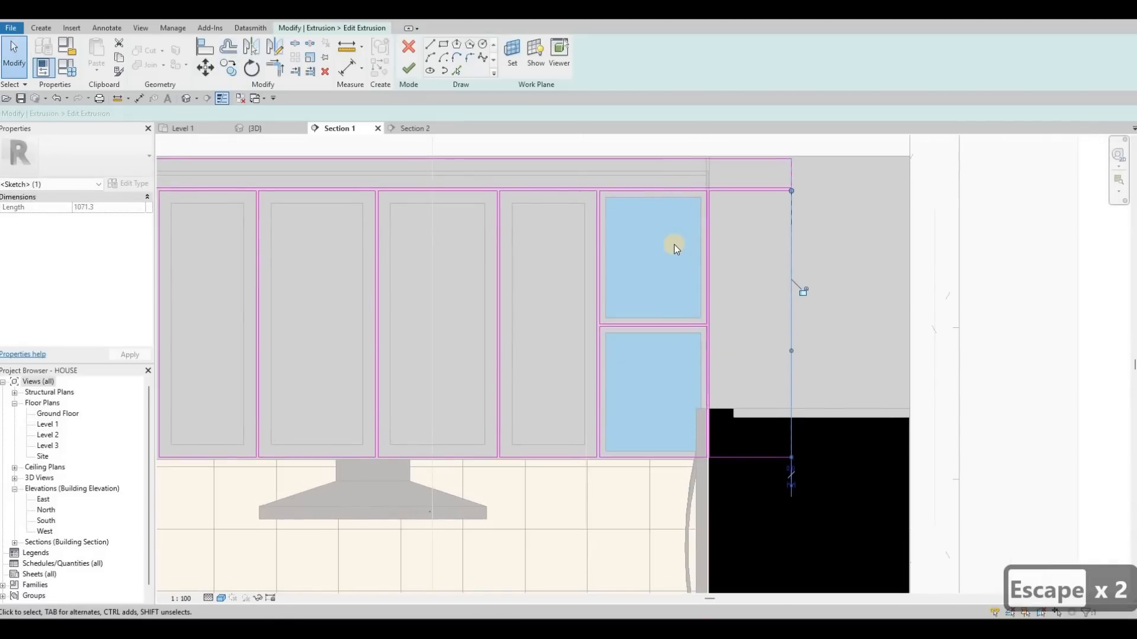
key(Escape)
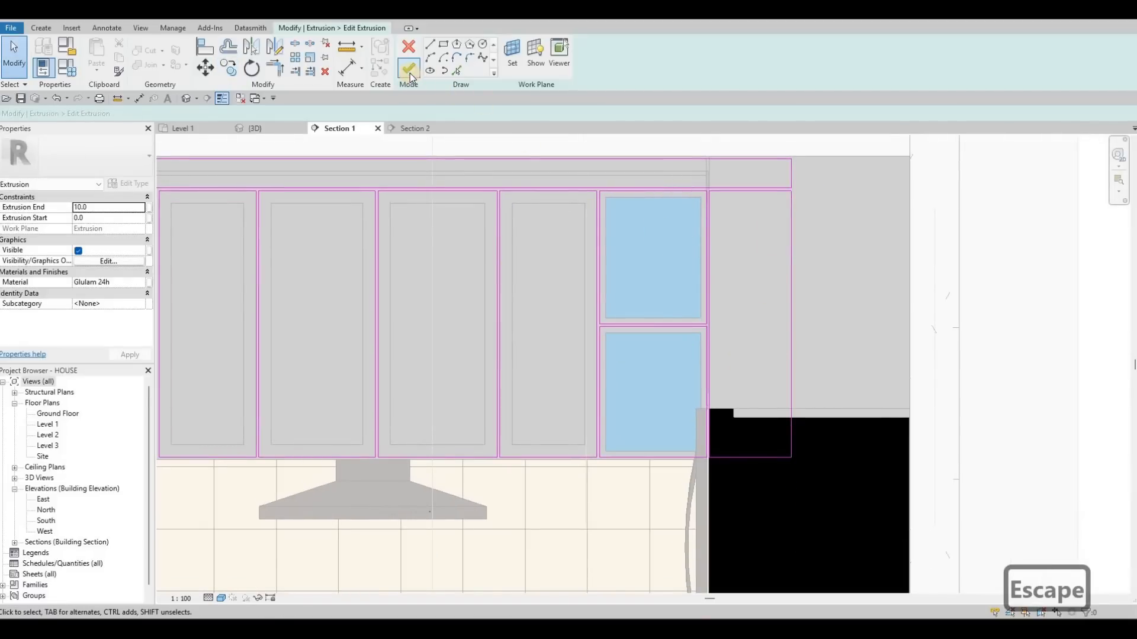
click(410, 73)
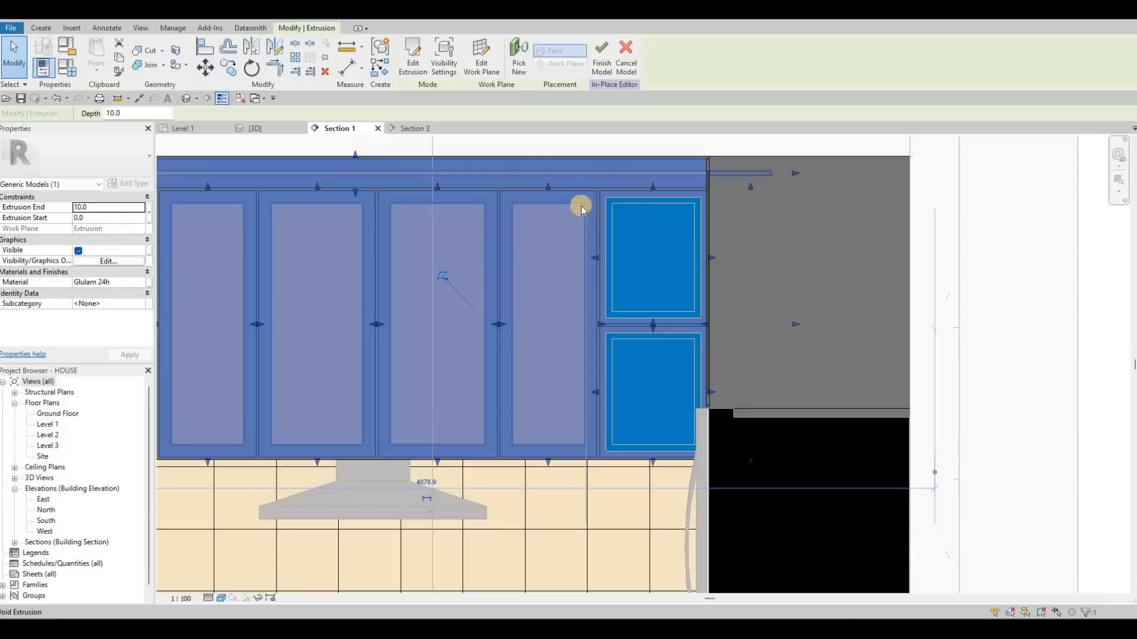
key(Escape)
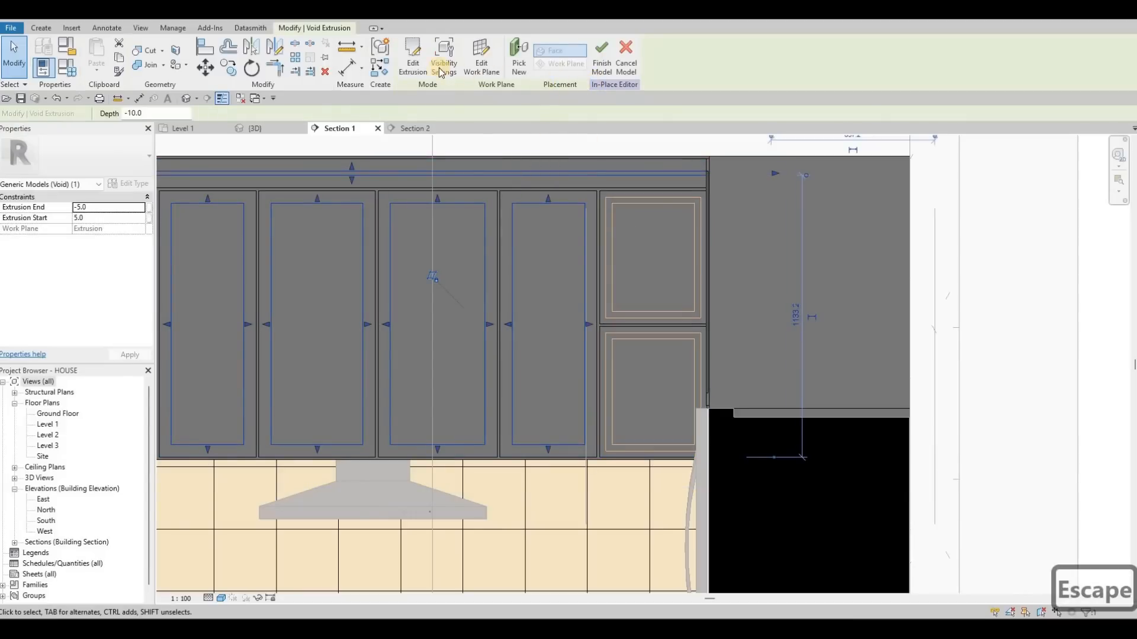
- Edit the void extrusion's sketch and copy its panel recess loop into the end cabinet
double_click(591, 200)
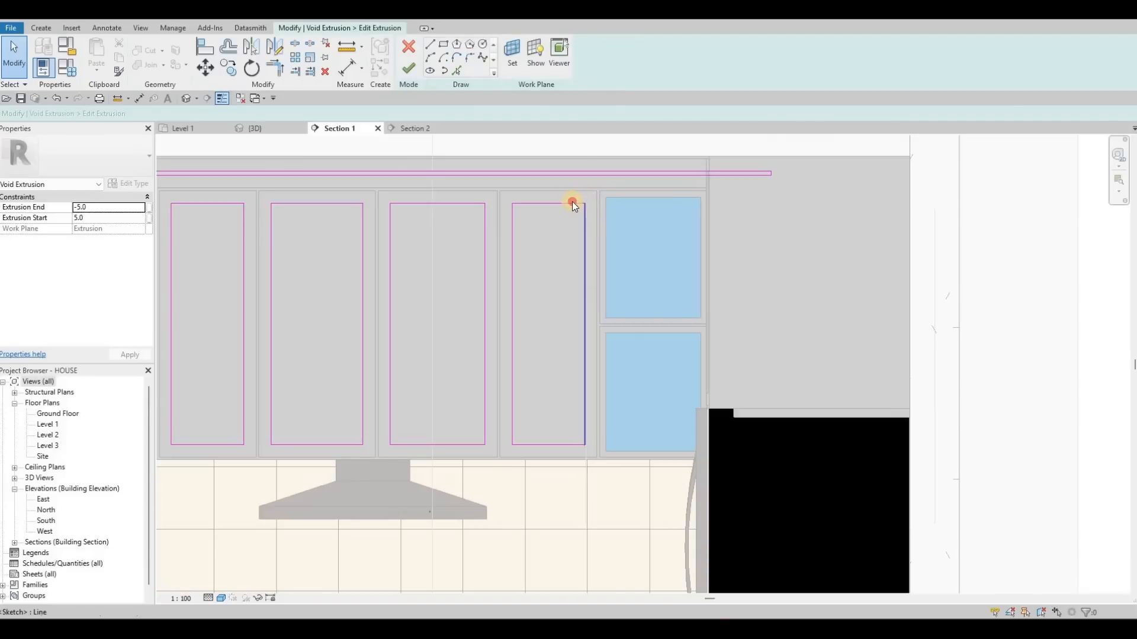
key(Tab)
click(572, 202)
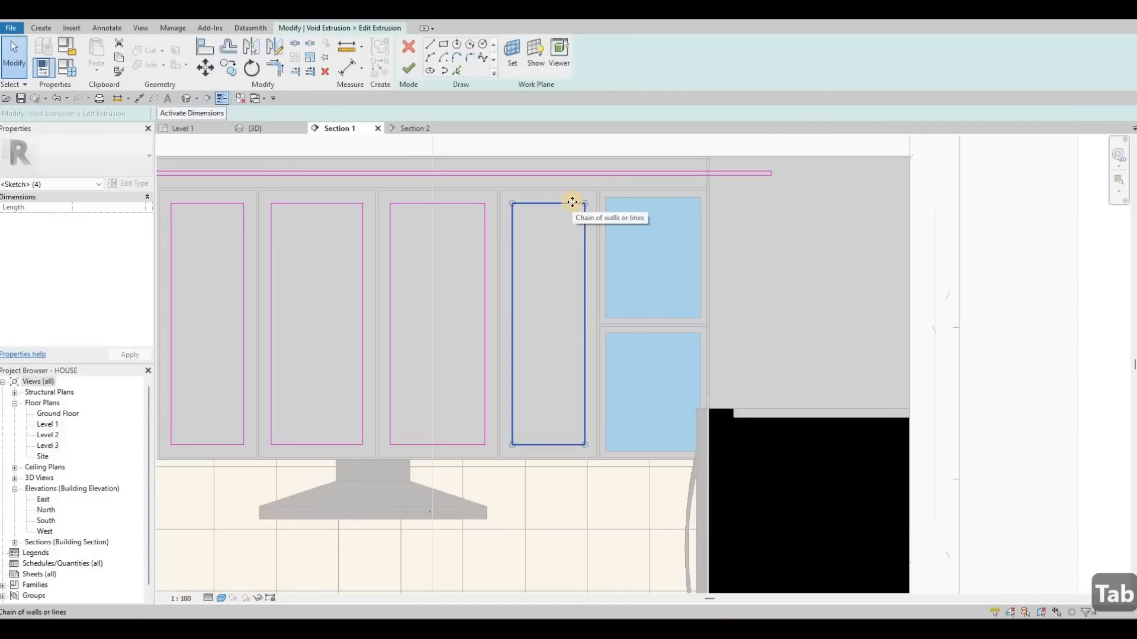
key(c)
key(o)
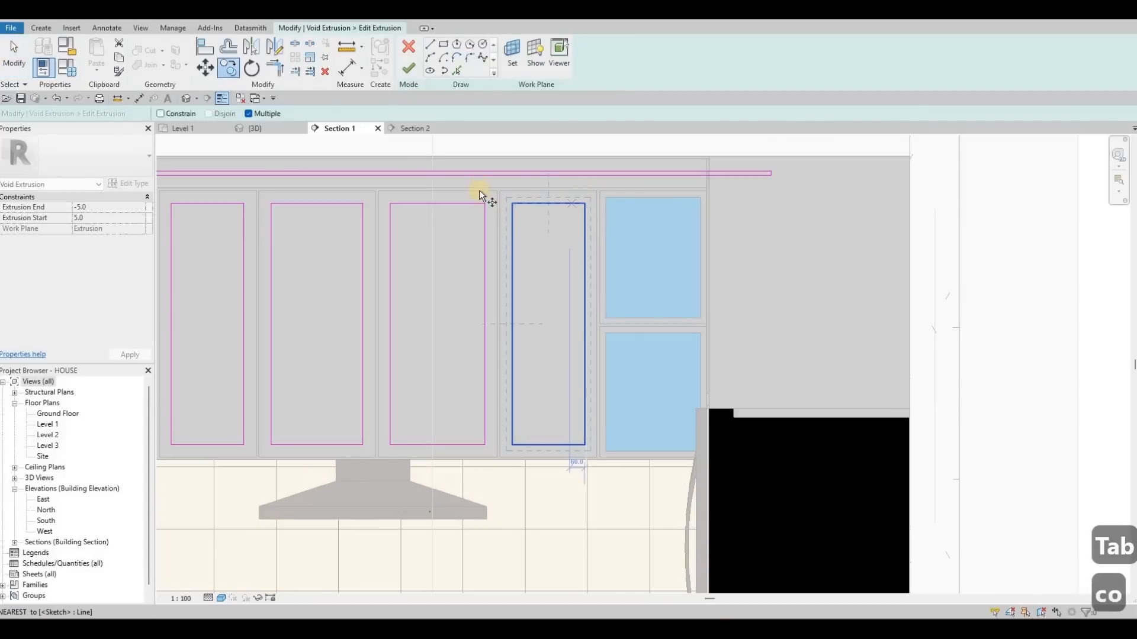
scroll(479, 186, up, 1)
scroll(478, 181, up, 1)
click(478, 181)
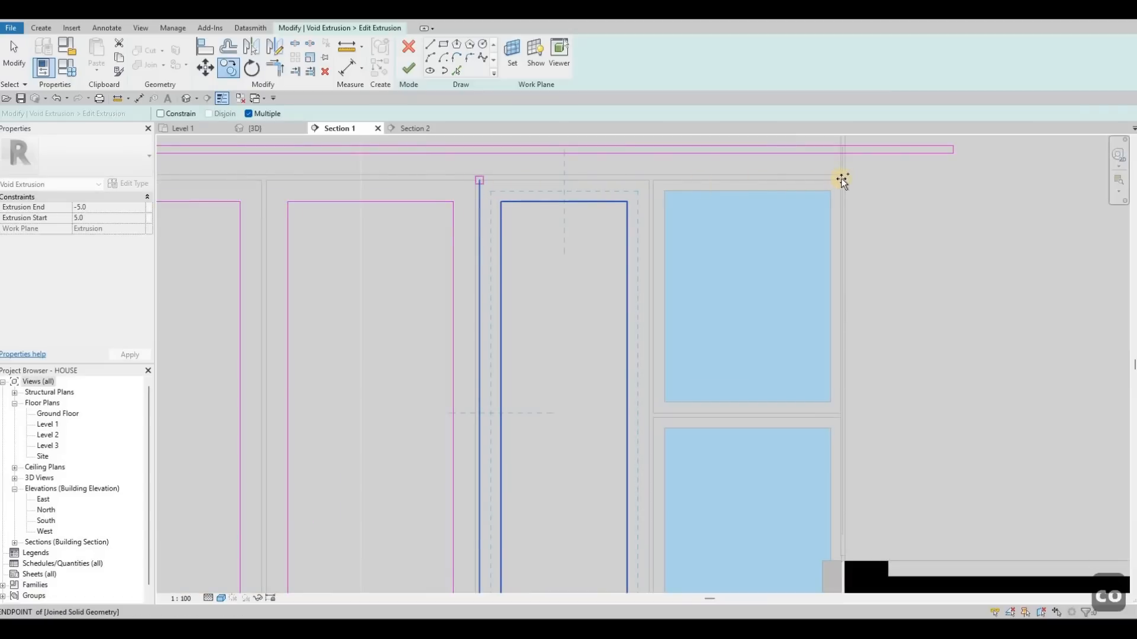
click(841, 180)
click(828, 219)
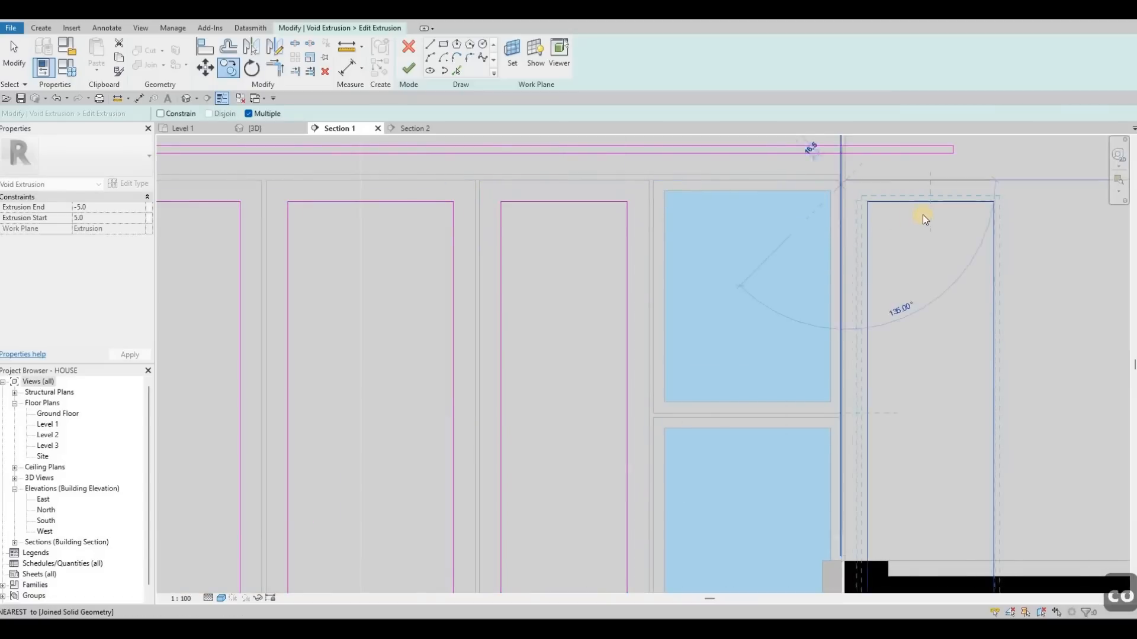
scroll(888, 224, down, 2)
key(Escape)
key(Escape)
scroll(892, 220, up, 2)
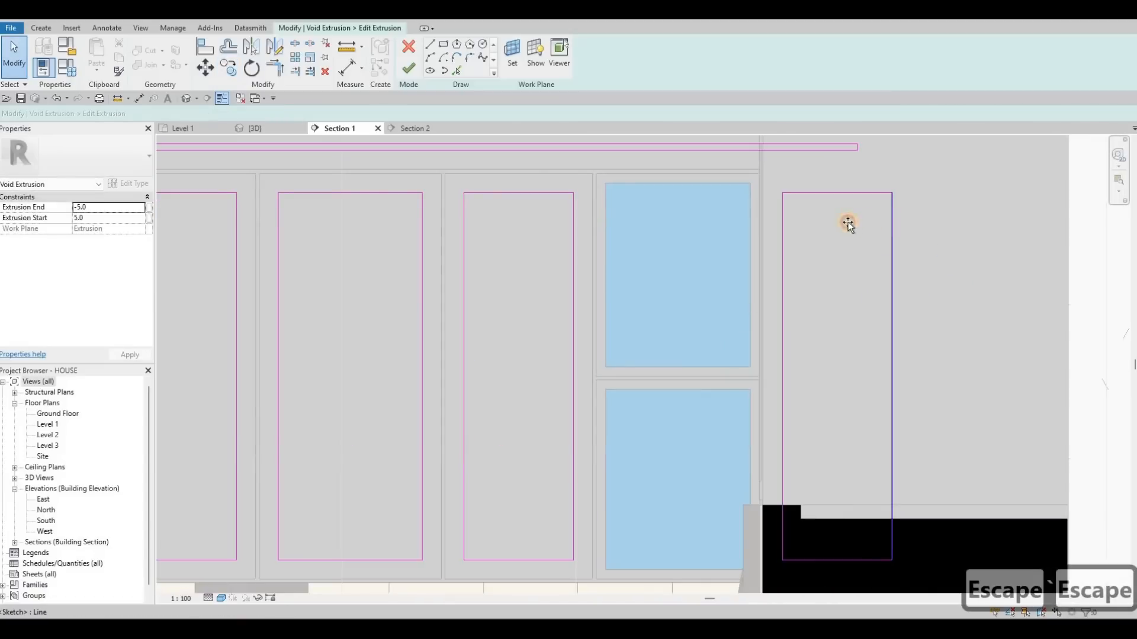
drag(847, 223, 858, 225)
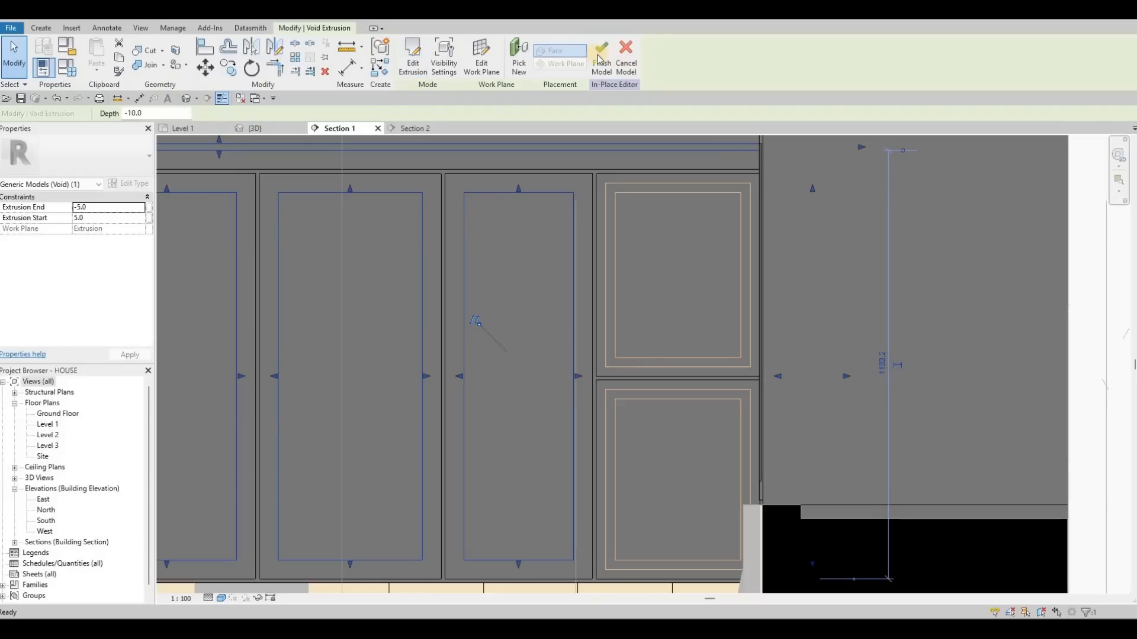
- Finish the in-place model and switch back to the 3D view
click(592, 62)
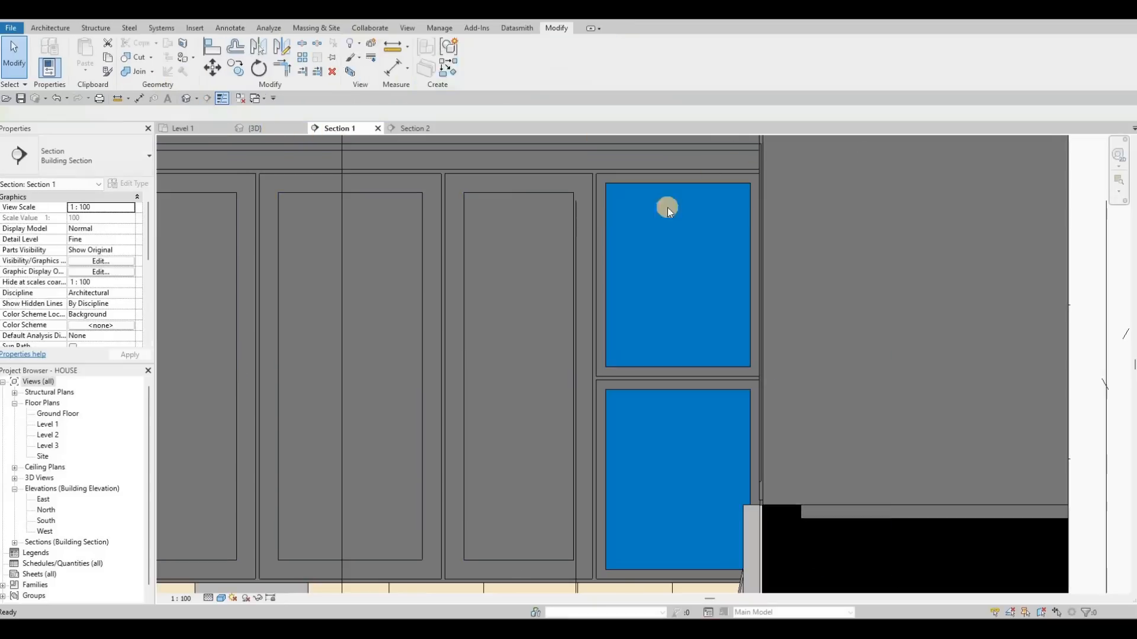
key(ctrl+Tab)
scroll(467, 302, up, 4)
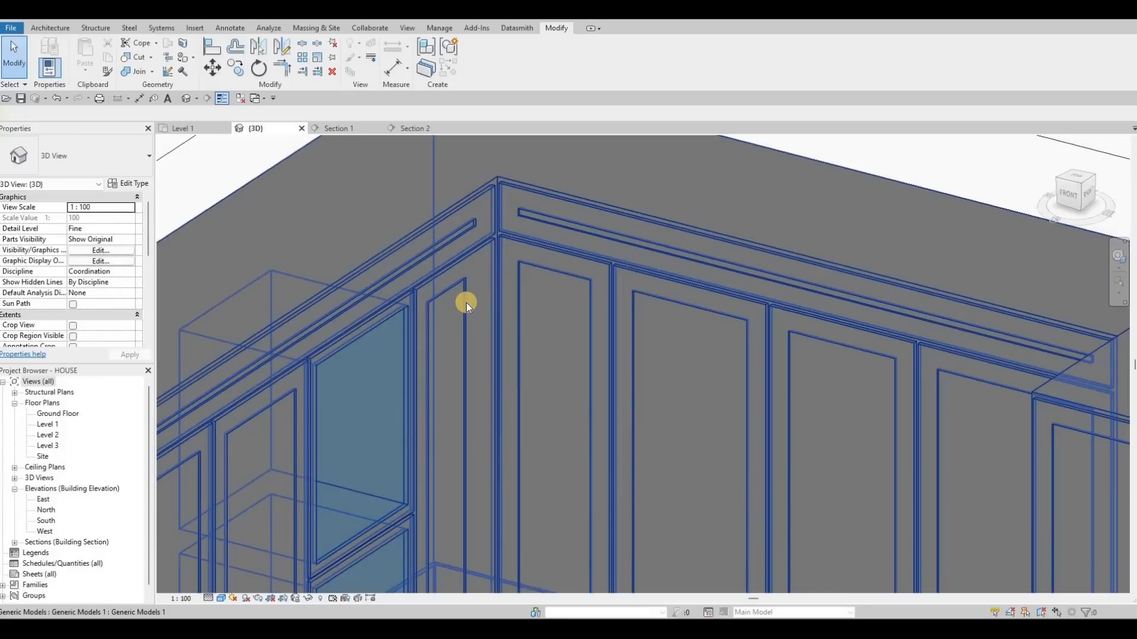
- Try to align an edge of the cabinet model using the Align tool
click(462, 481)
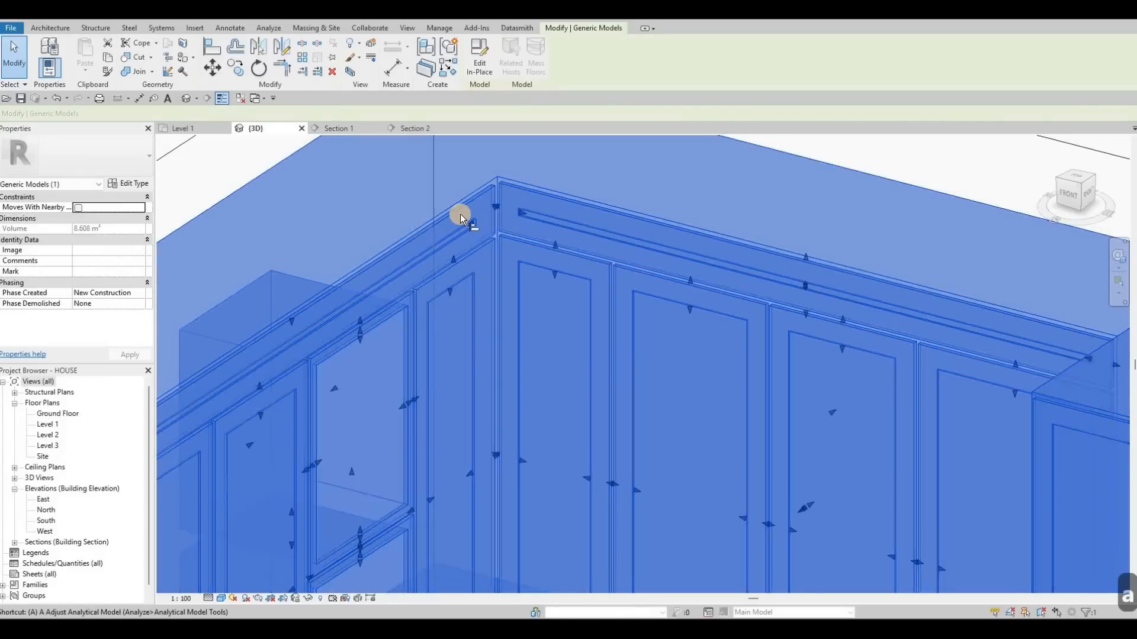
key(a)
key(l)
scroll(461, 215, up, 2)
click(457, 328)
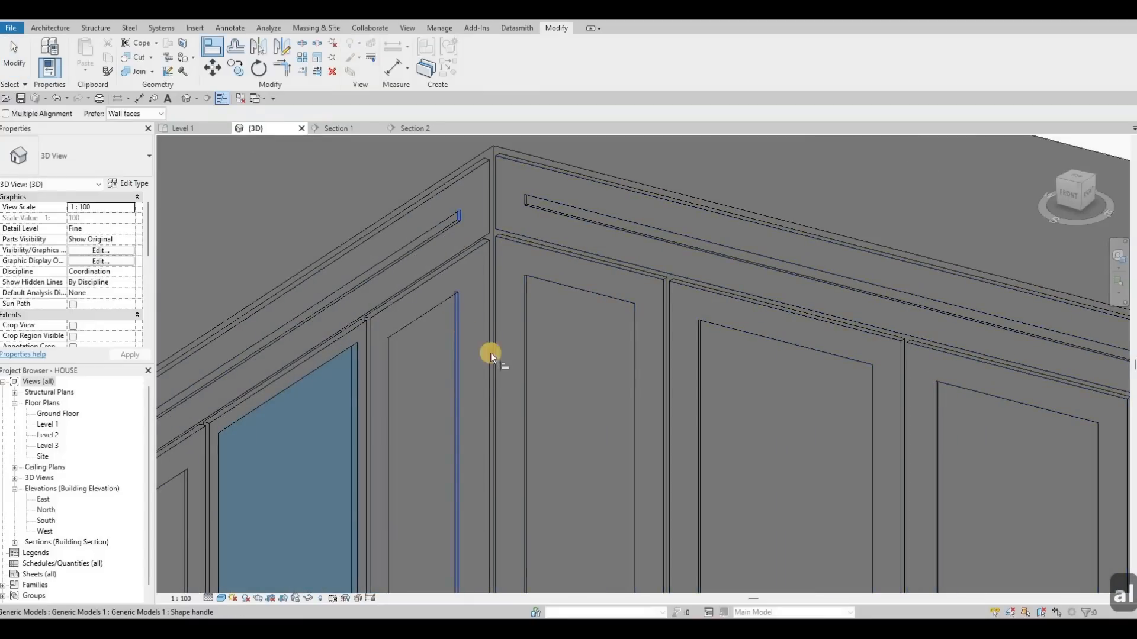
scroll(494, 425, down, 5)
key(Escape)
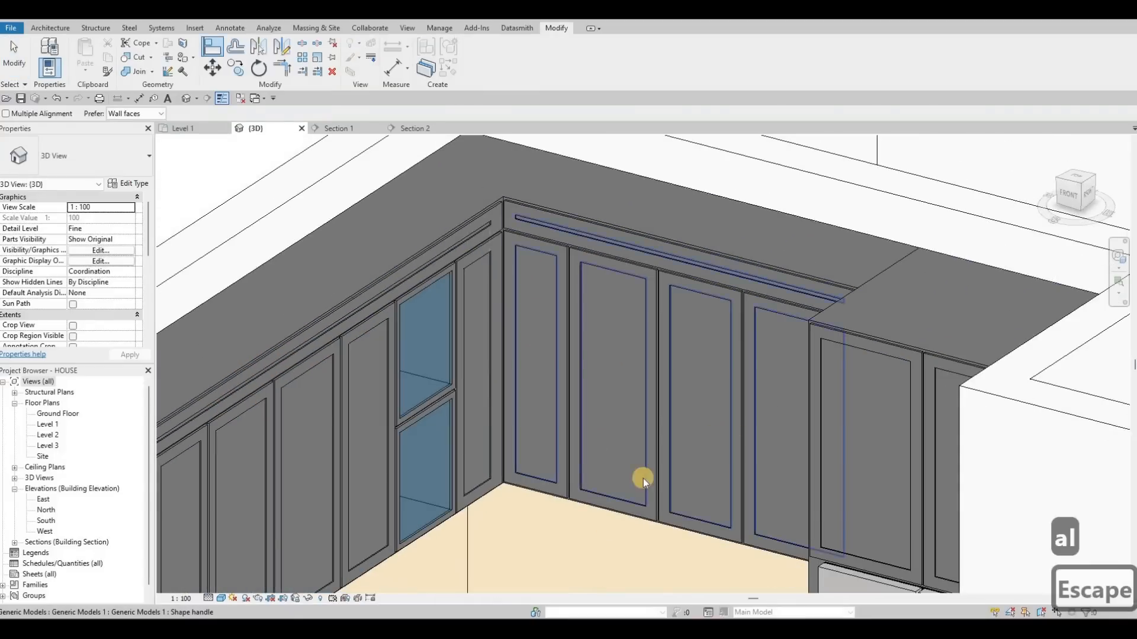
key(Escape)
- Inspect the updated upper cabinets from several angles in the 3D view
middle_drag(643, 478, 687, 298)
scroll(687, 299, down, 1)
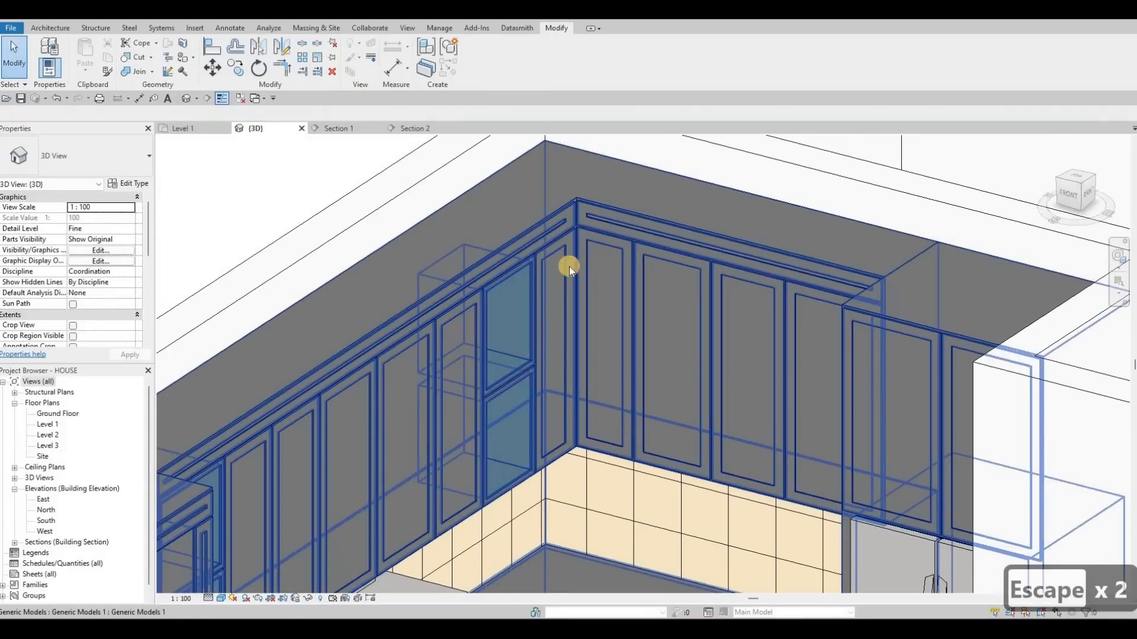
scroll(570, 266, up, 2)
scroll(581, 272, down, 5)
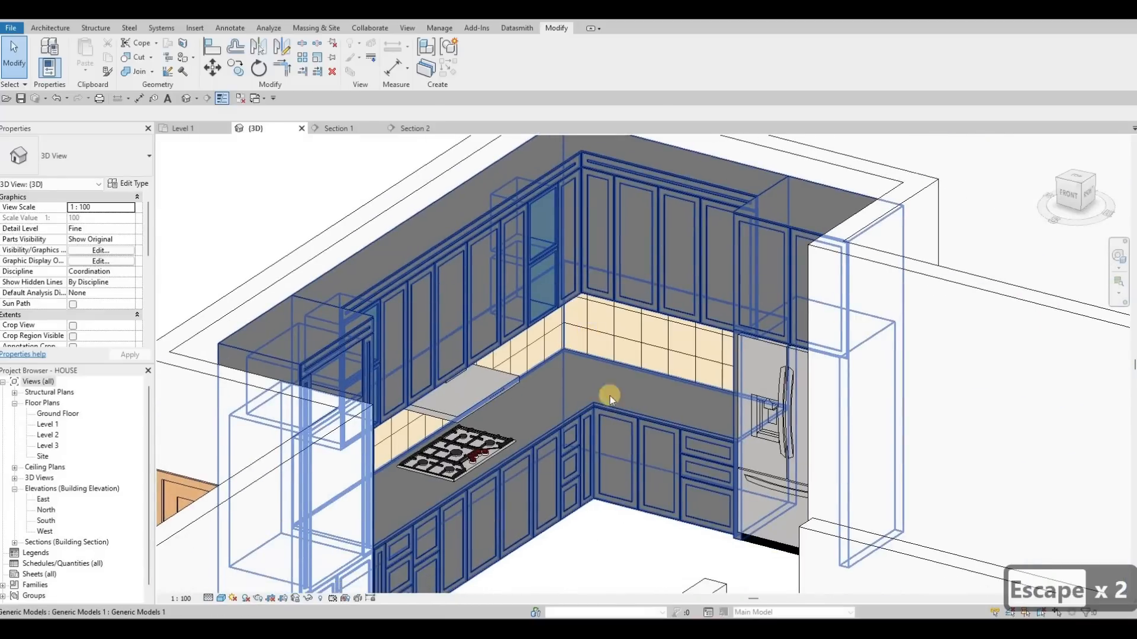
scroll(605, 432, down, 4)
key(Escape)
key(Escape)
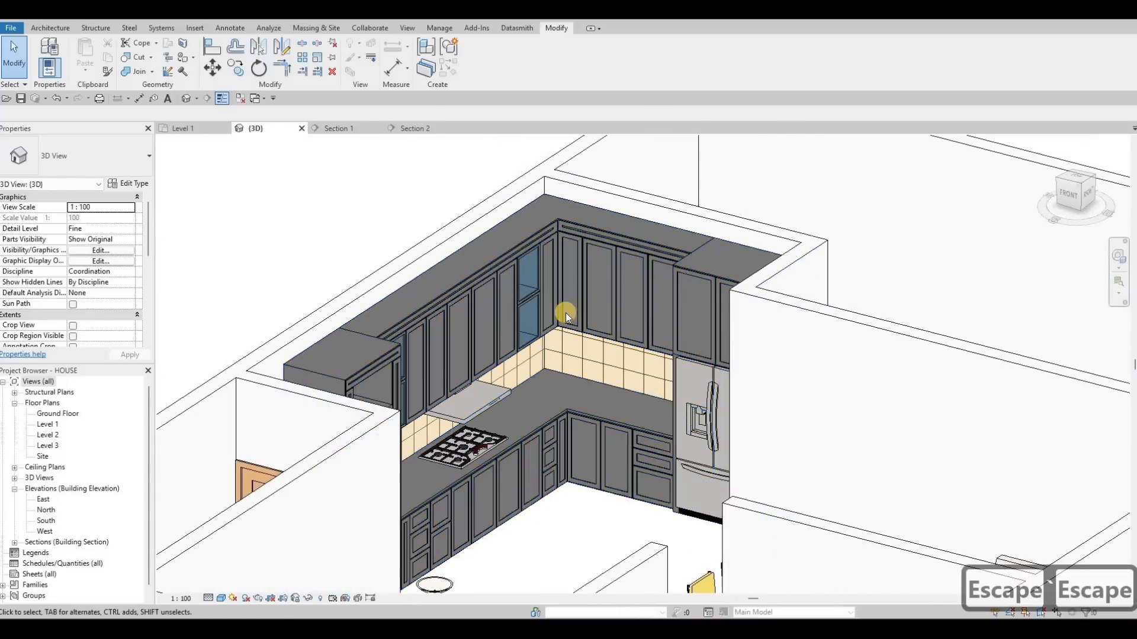
scroll(523, 372, up, 3)
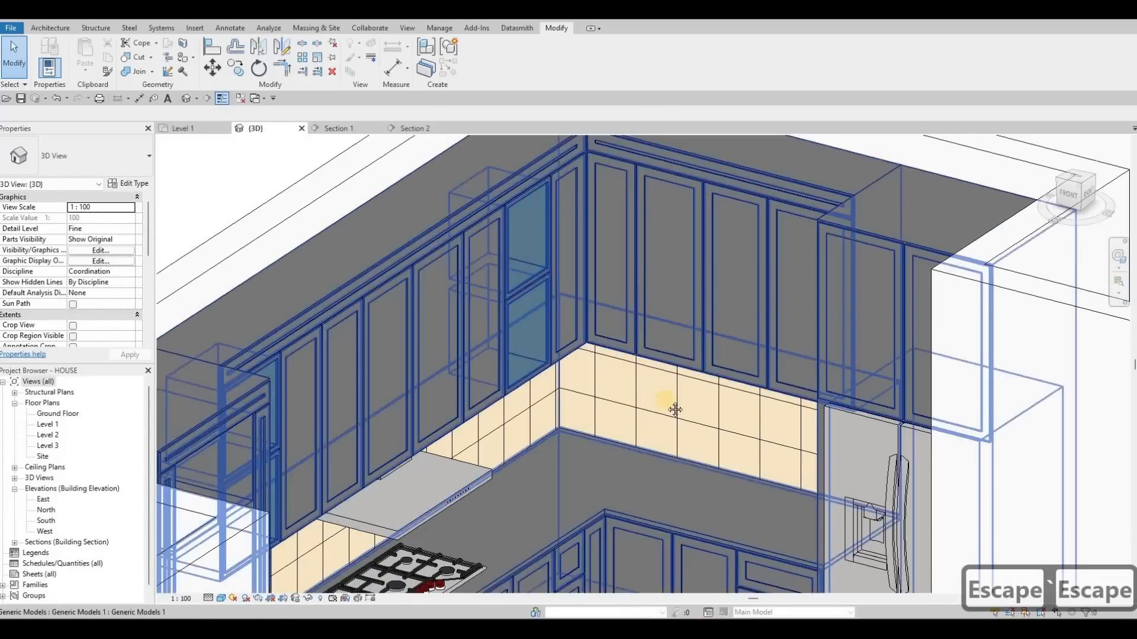
shift+middle_drag(675, 410, 508, 403)
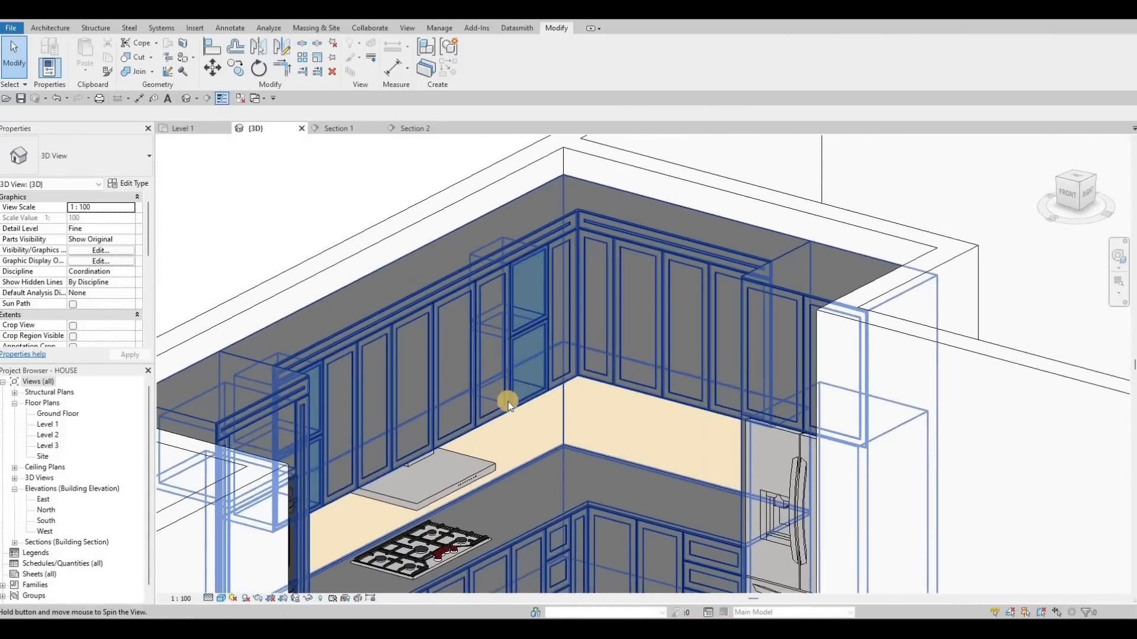
scroll(507, 402, down, 3)
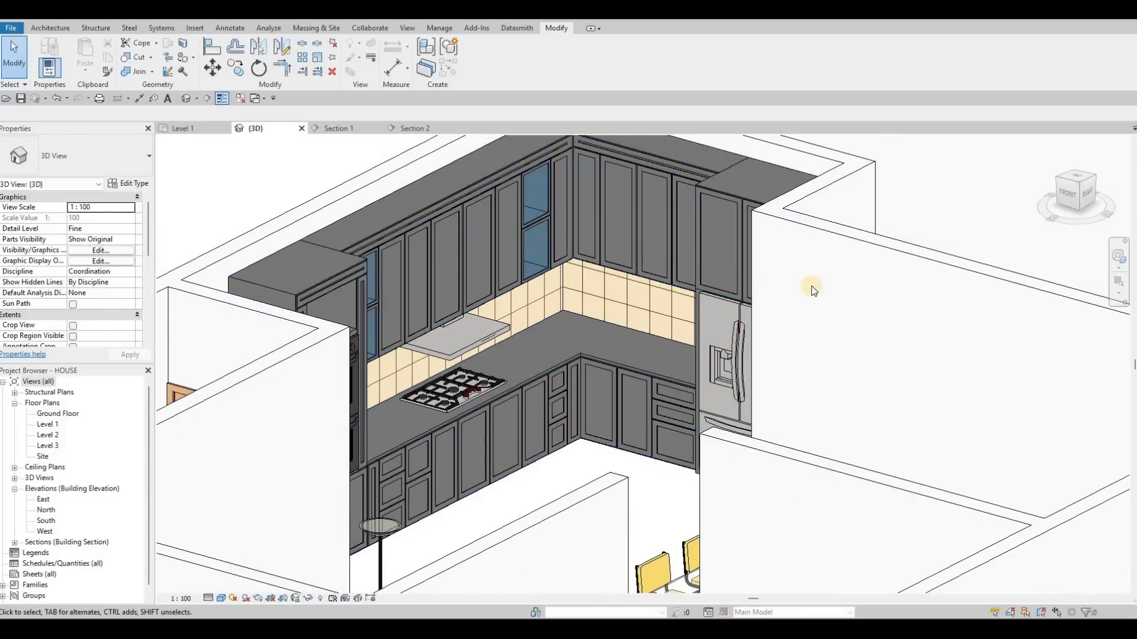
- Open the cabinets' in-place generic model for editing from the Level 1 floor plan
scroll(550, 315, down, 3)
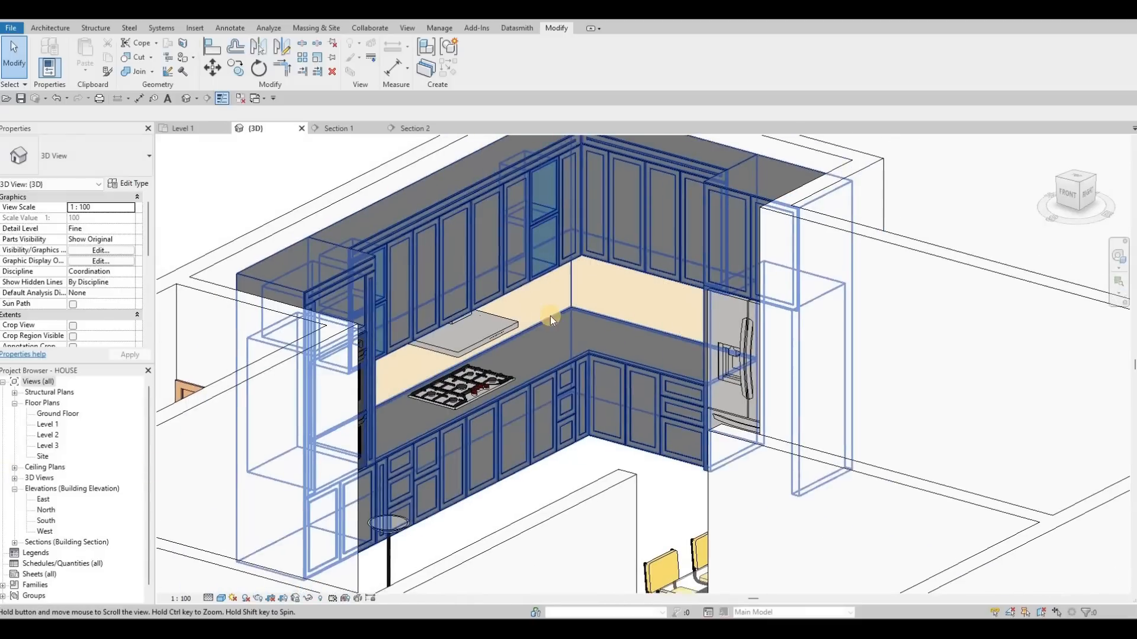
scroll(552, 232, up, 2)
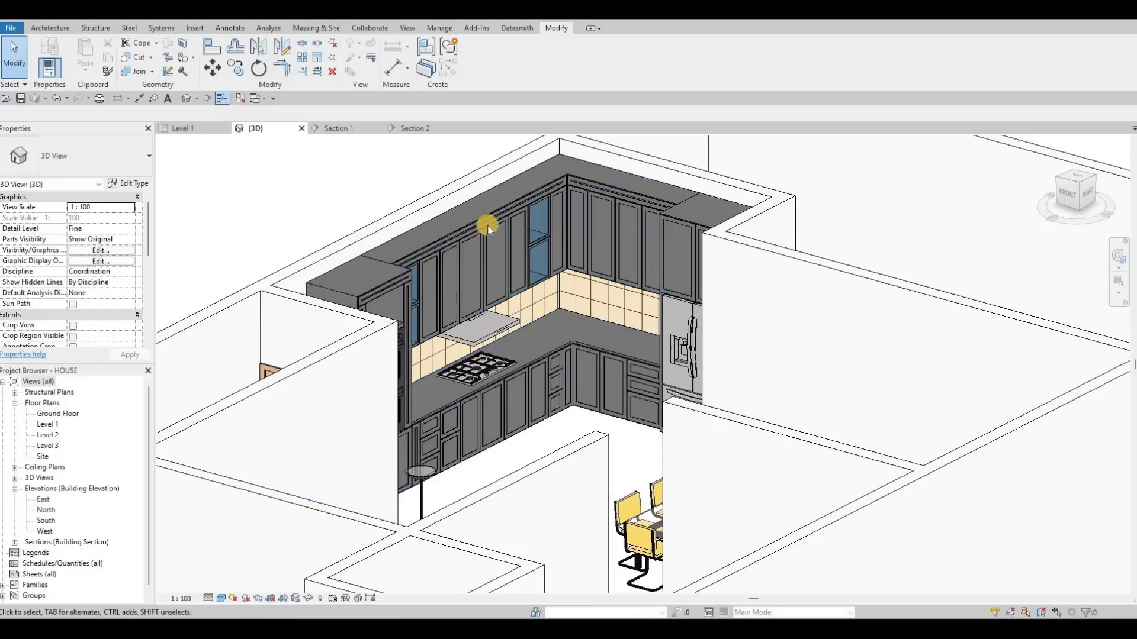
click(190, 129)
middle_drag(495, 247, 386, 222)
scroll(485, 246, down, 2)
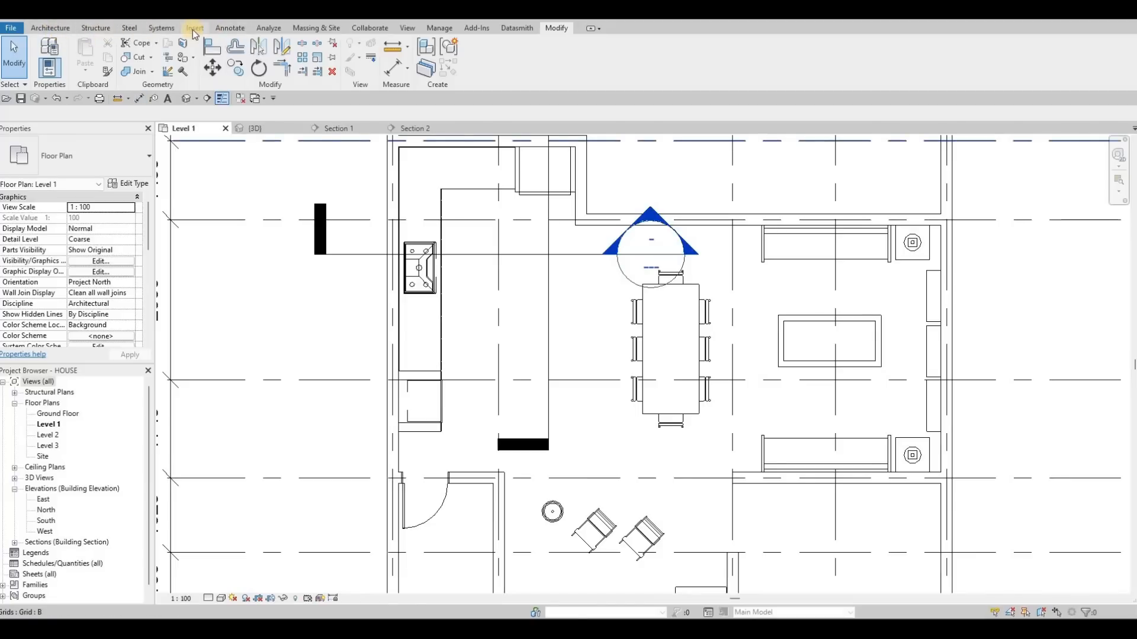
click(50, 28)
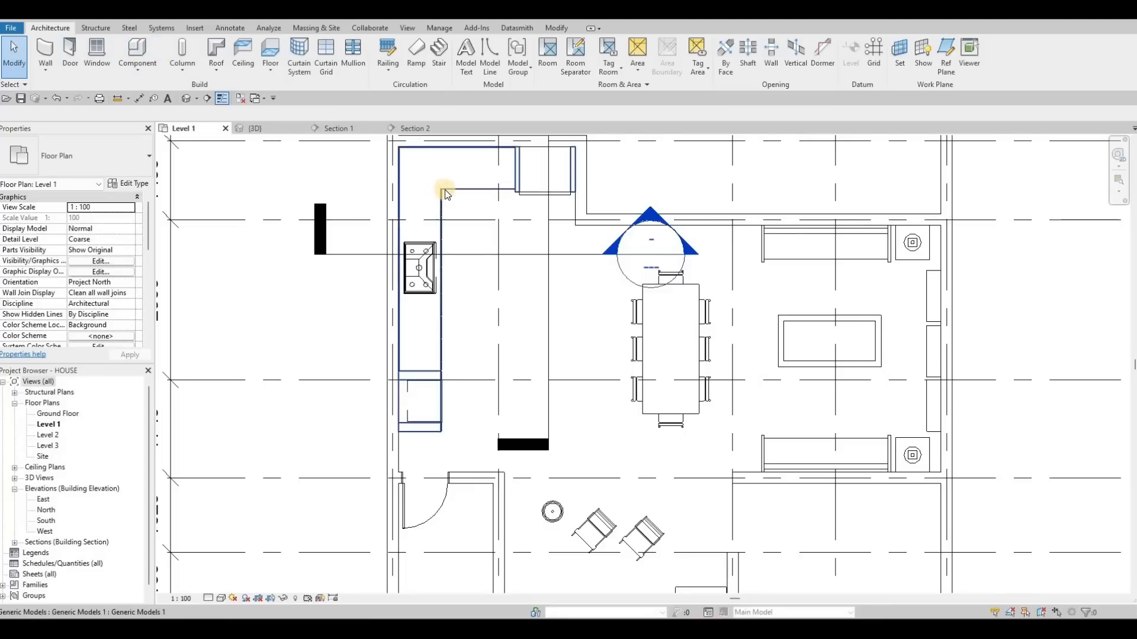
click(475, 178)
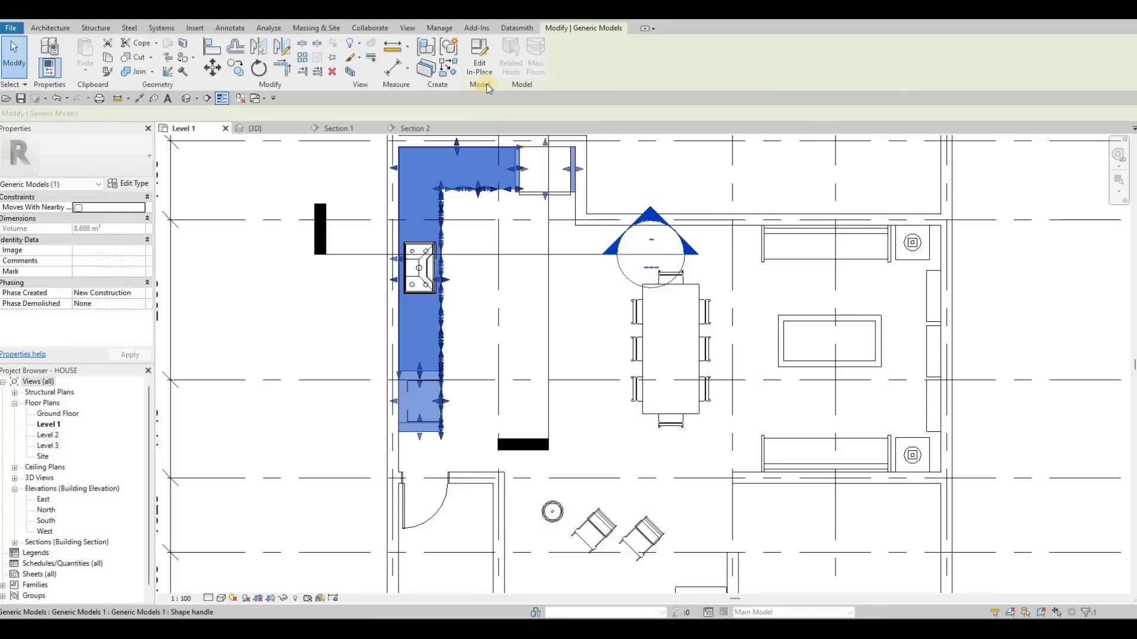
click(479, 61)
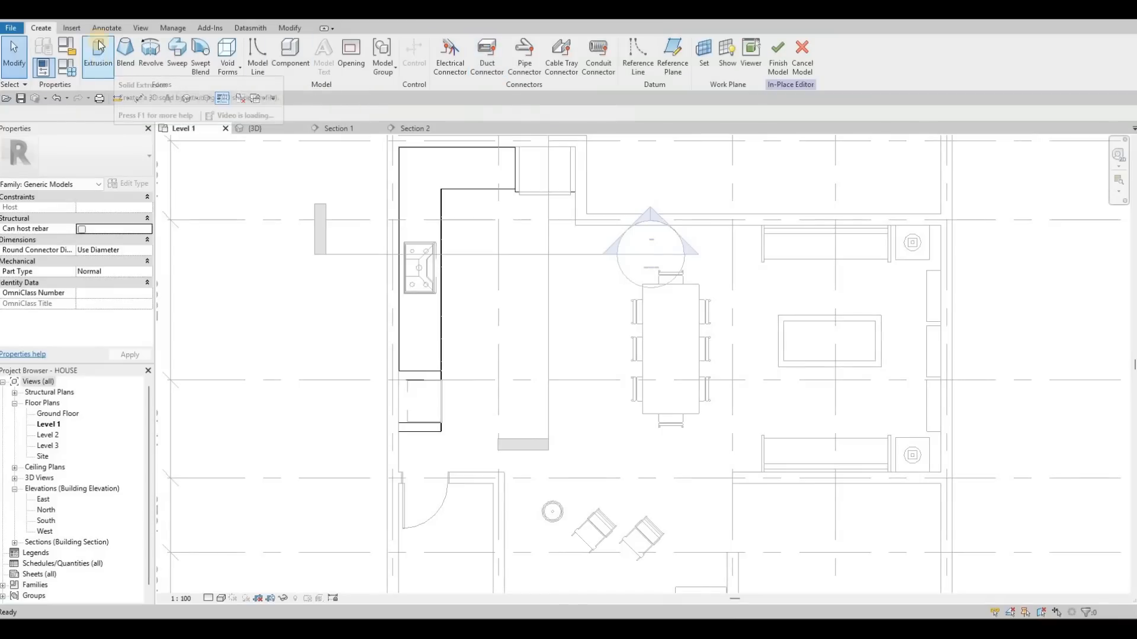
- Start a solid extrusion with start 0, end 800 and material Glulam 24h
click(99, 56)
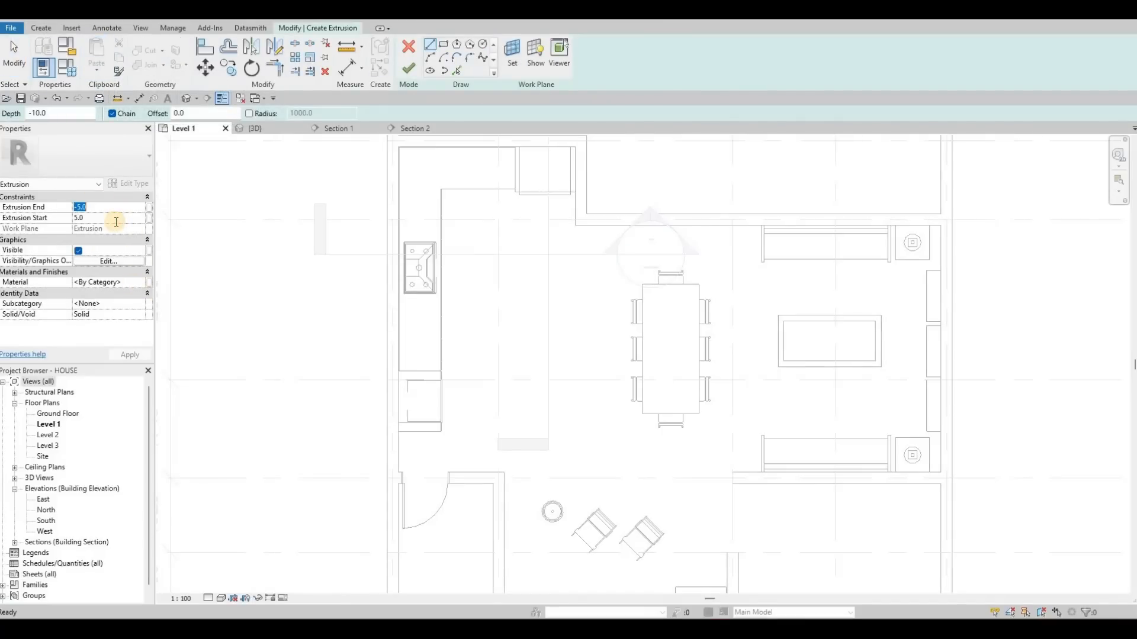
text(0)
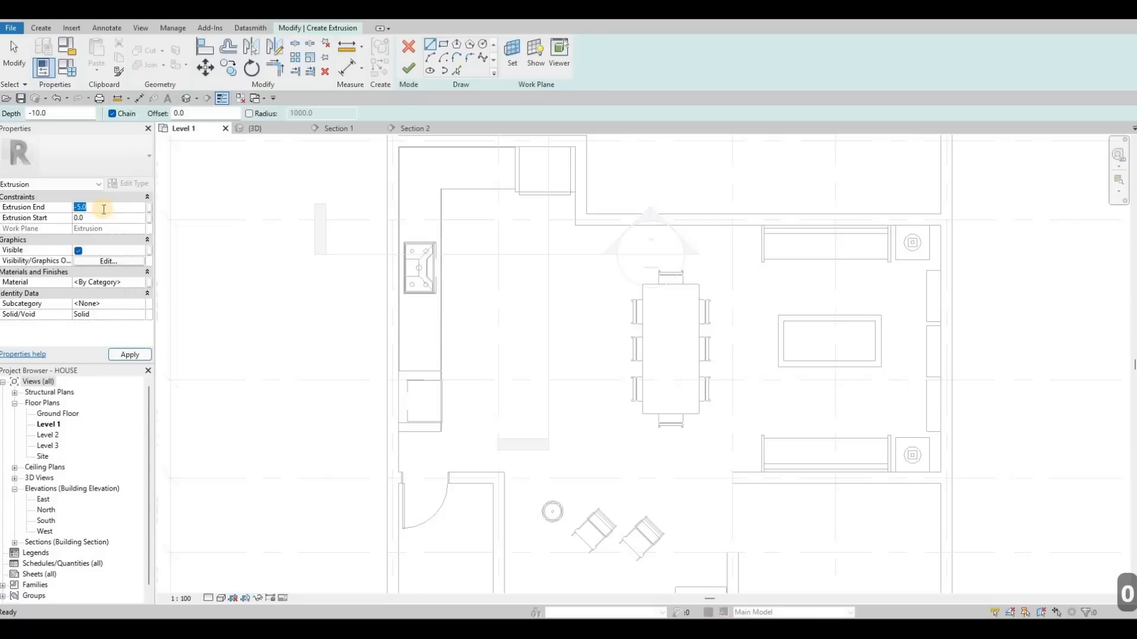
text(800)
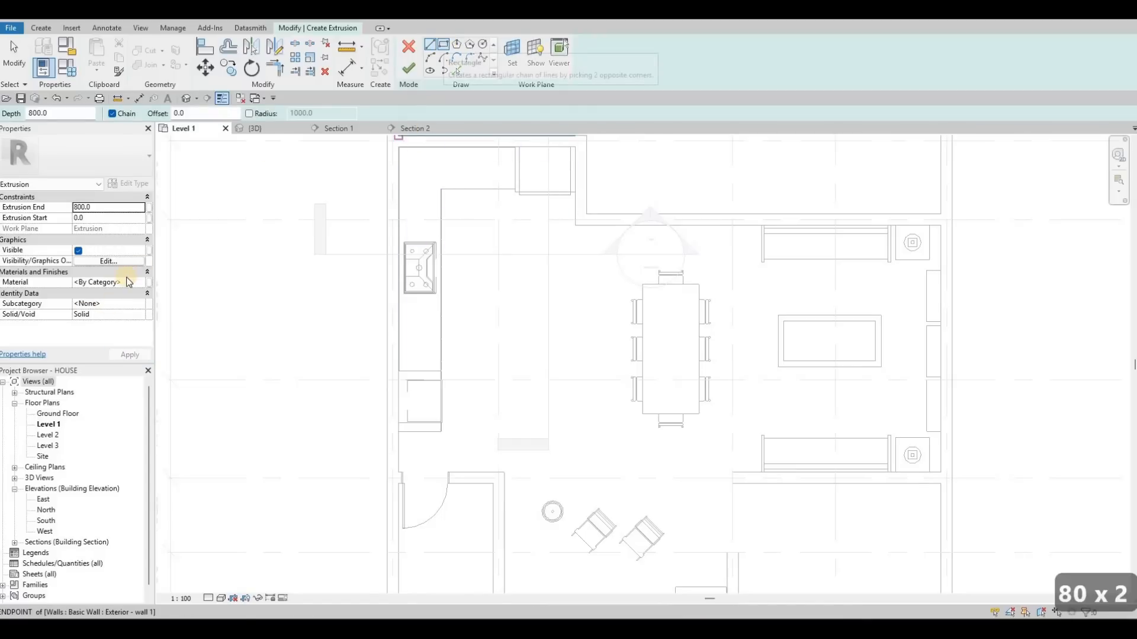
click(139, 284)
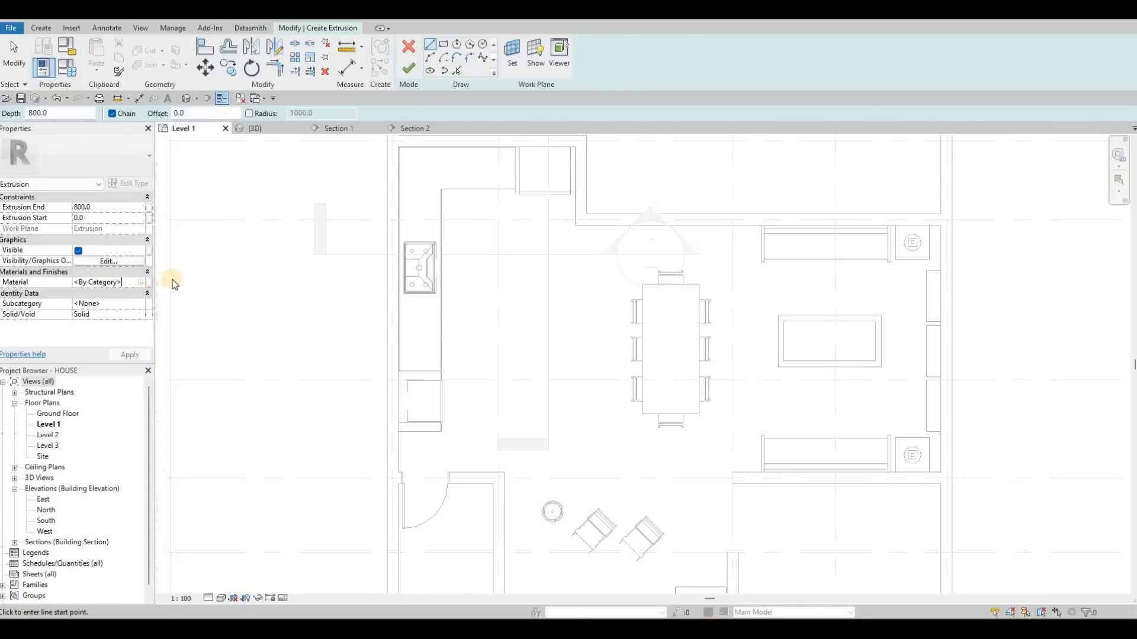
- Sketch a rectangle about 1460 by 2640 mm for a kitchen island beside the counter
click(440, 49)
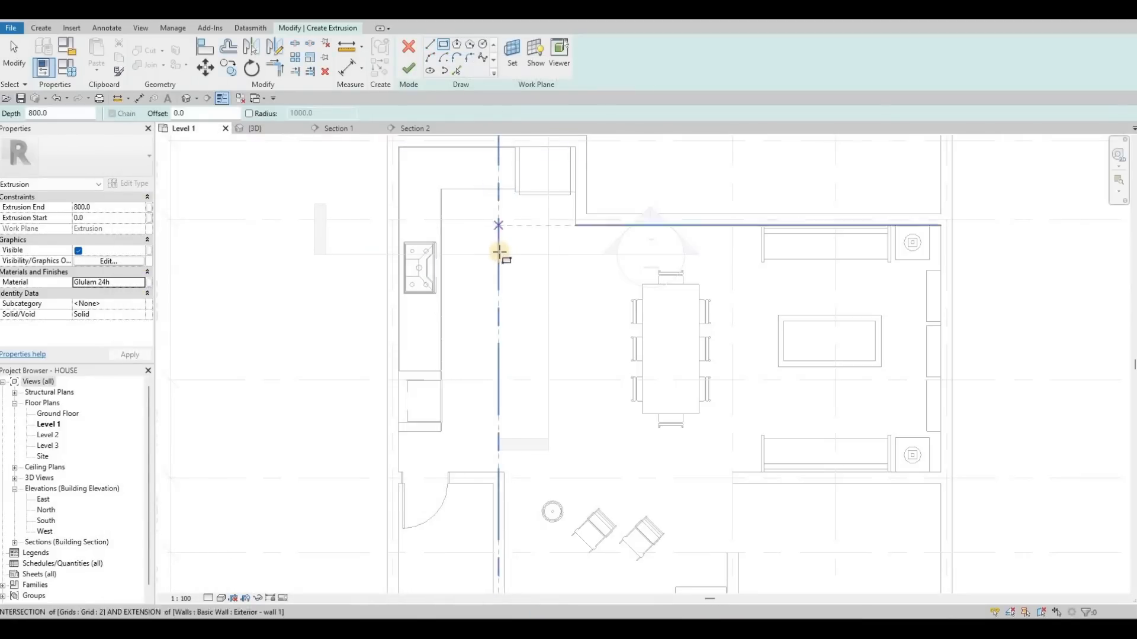
click(491, 253)
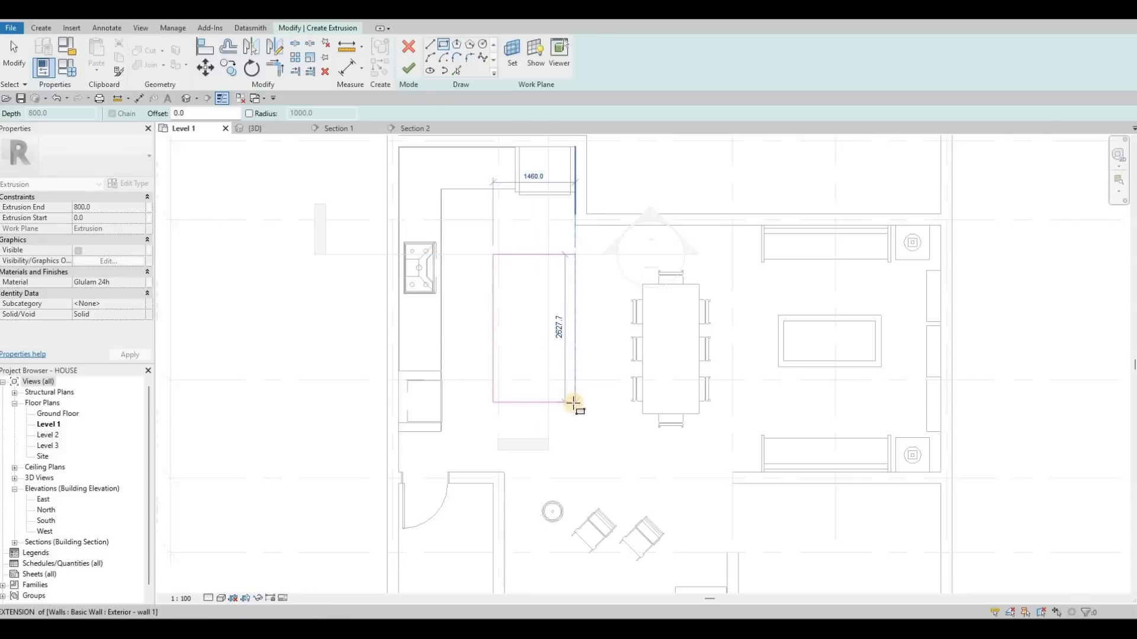
click(516, 304)
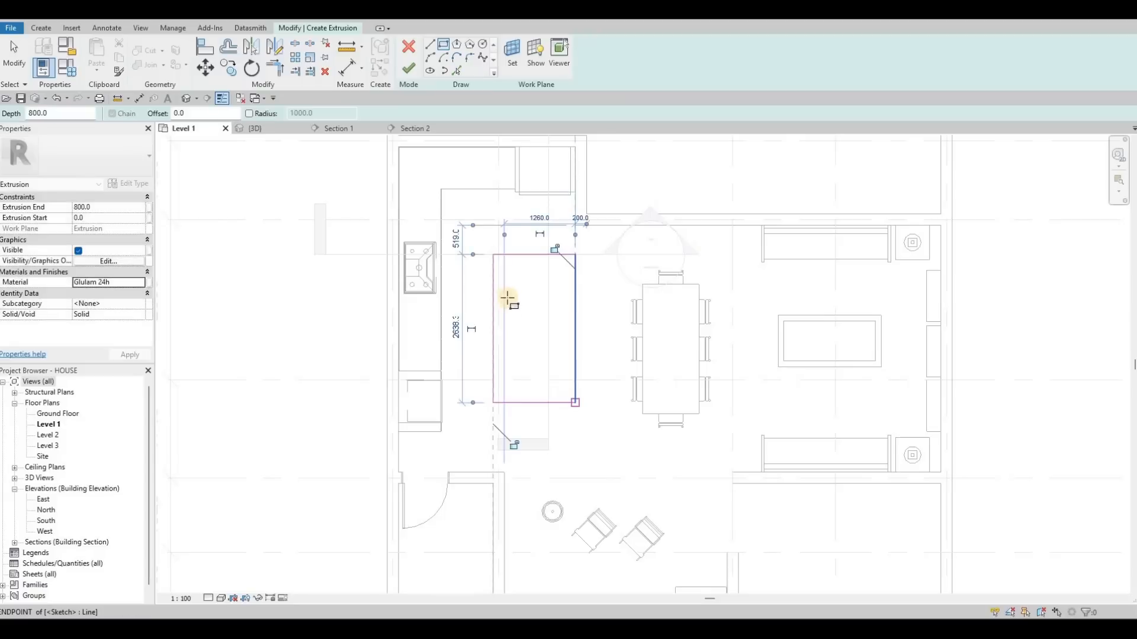
key(Escape)
key(Escape)
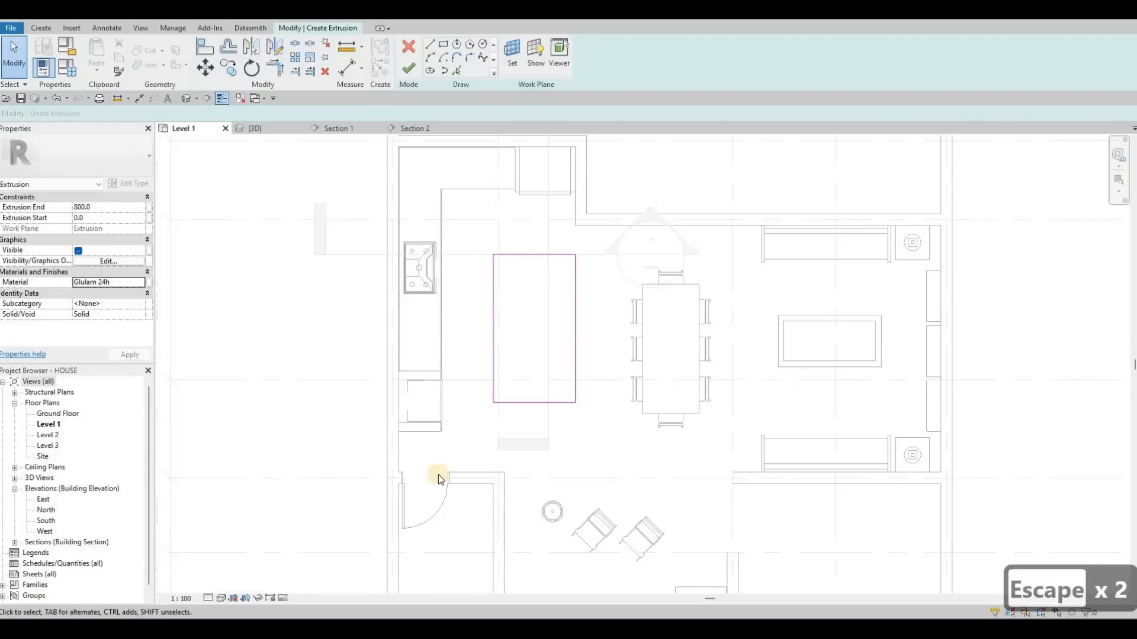
- Select the whole island rectangle and nudge it slightly downward
click(537, 255)
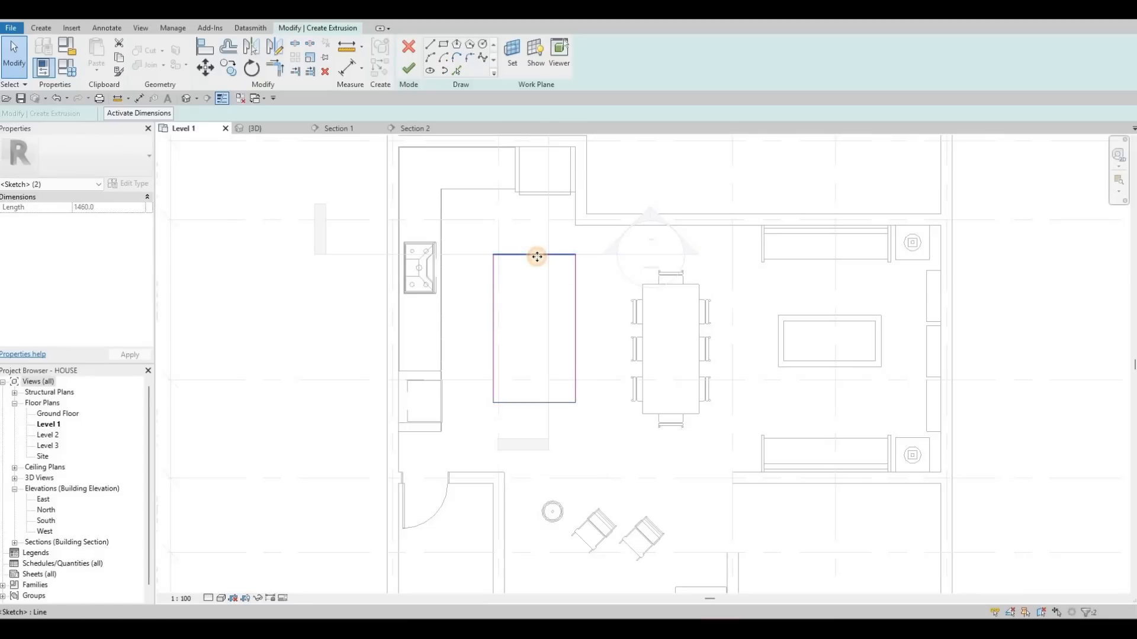
key(Escape)
key(Tab)
click(537, 256)
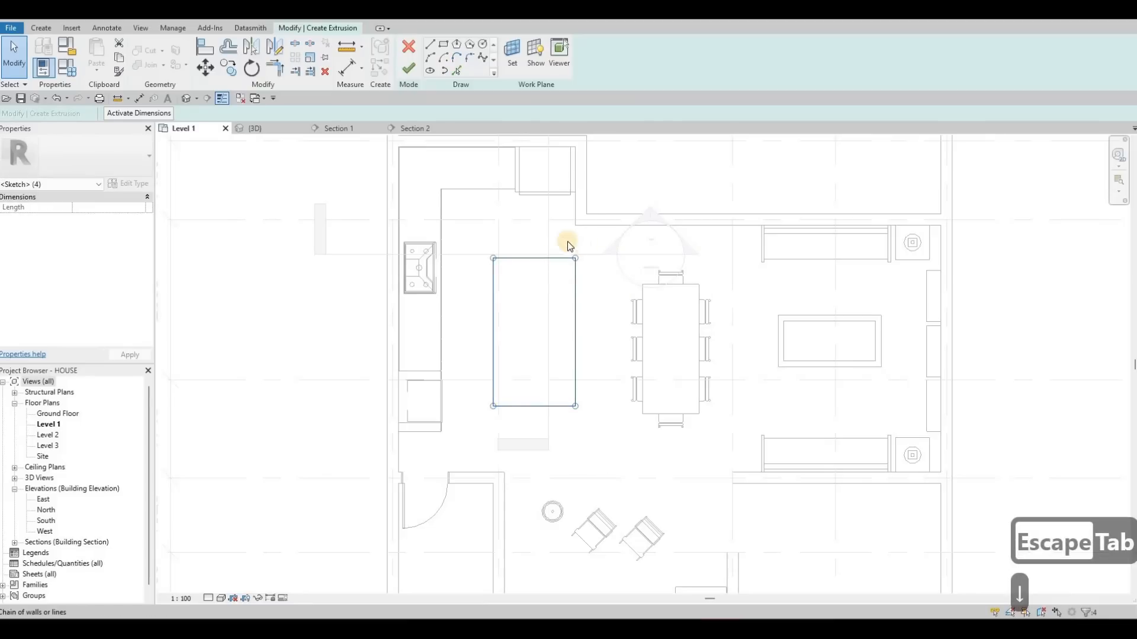
key(Down)
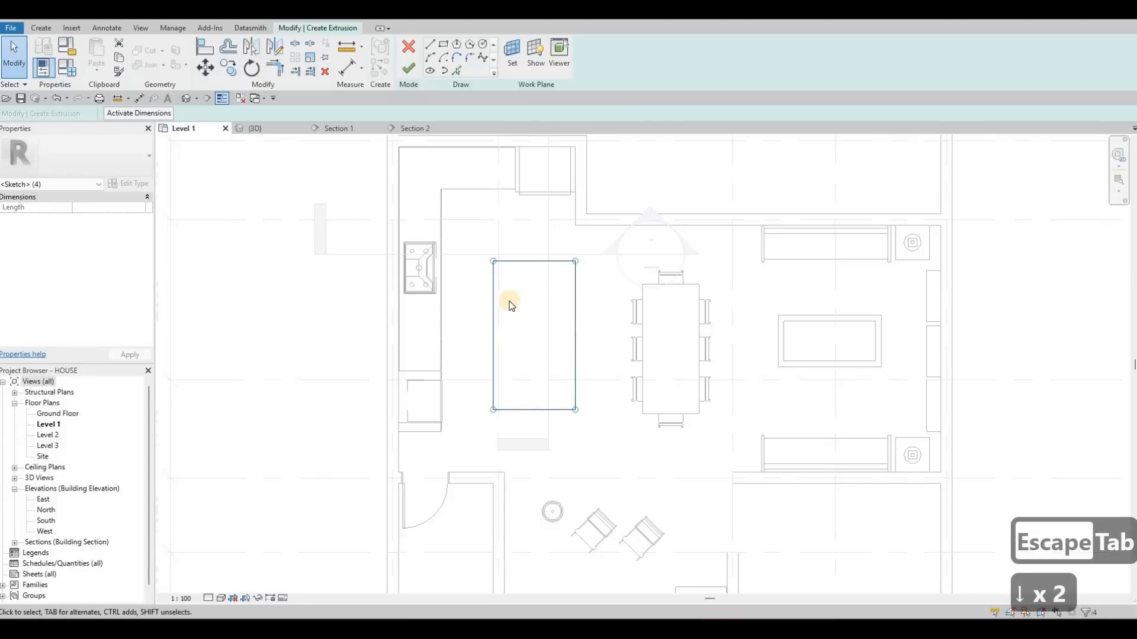
key(Escape)
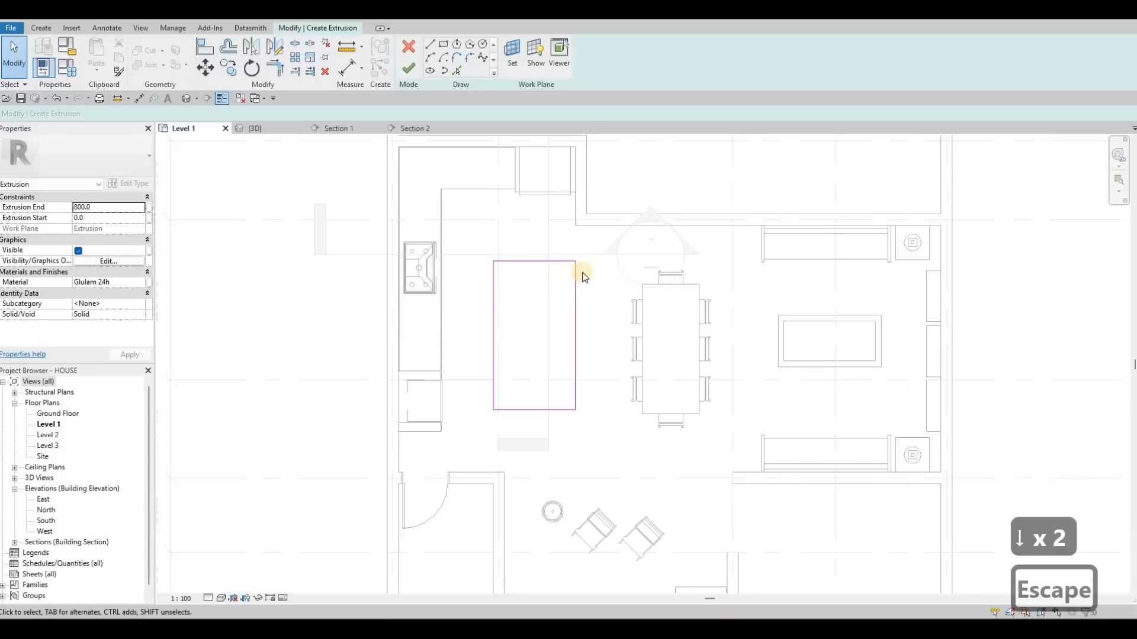
- Nudge the rectangle's right edge left to make the island about 1340 mm wide, then finish the sketch
click(611, 297)
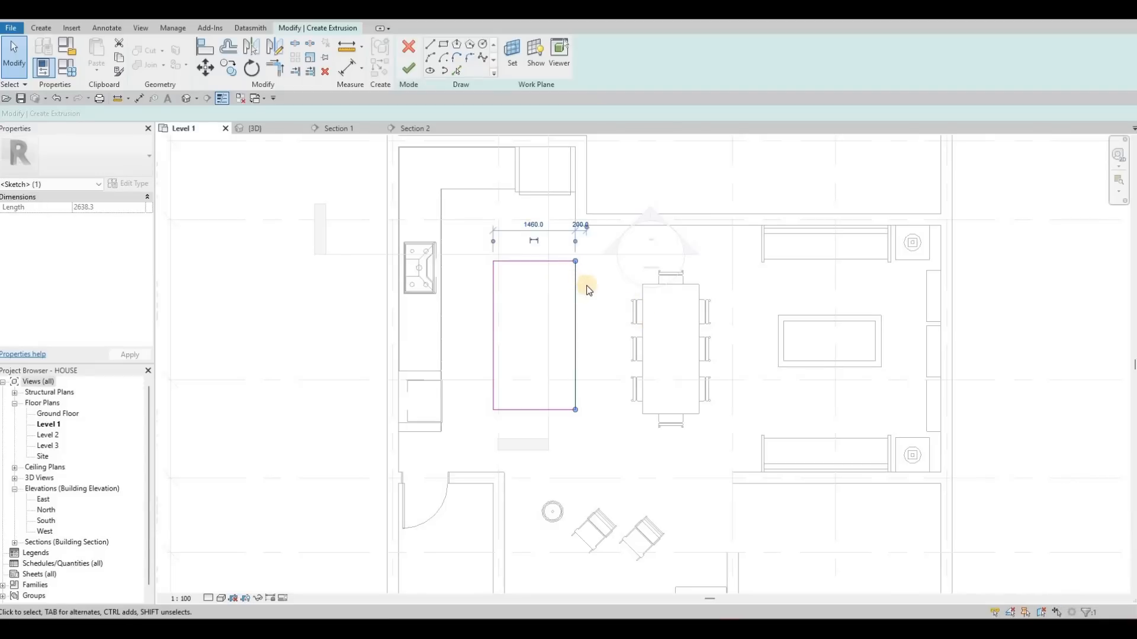
key(Left)
key(Left)
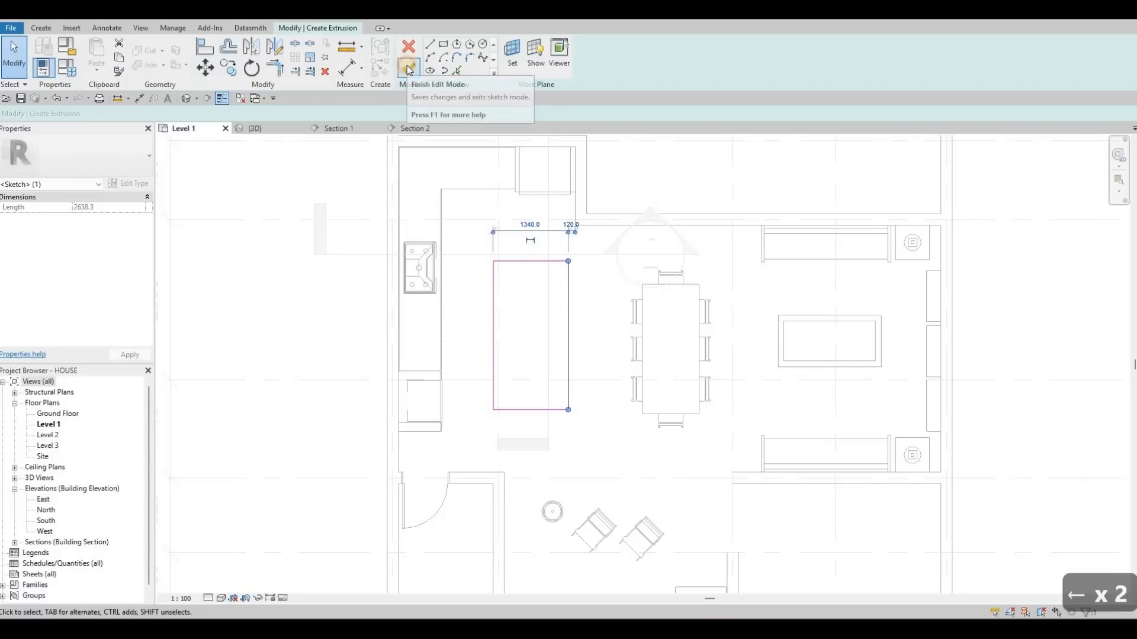
click(408, 68)
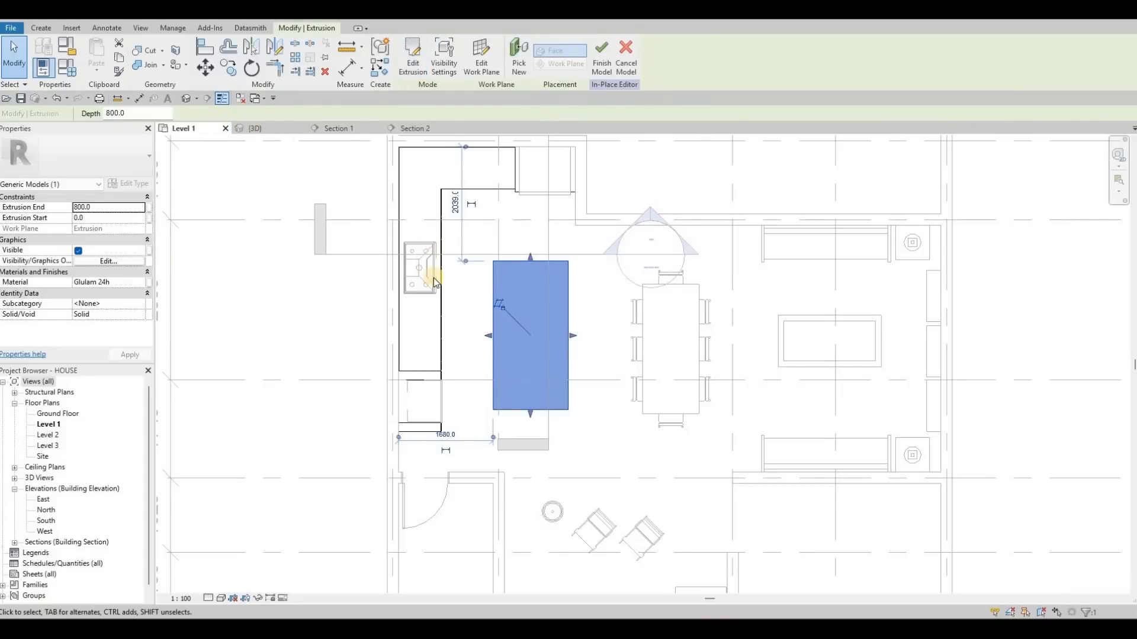
- Check the new island extrusion in the 3D view
shift+middle_drag(490, 437, 537, 415)
key(Escape)
shift+middle_drag(312, 327, 322, 323)
click(516, 413)
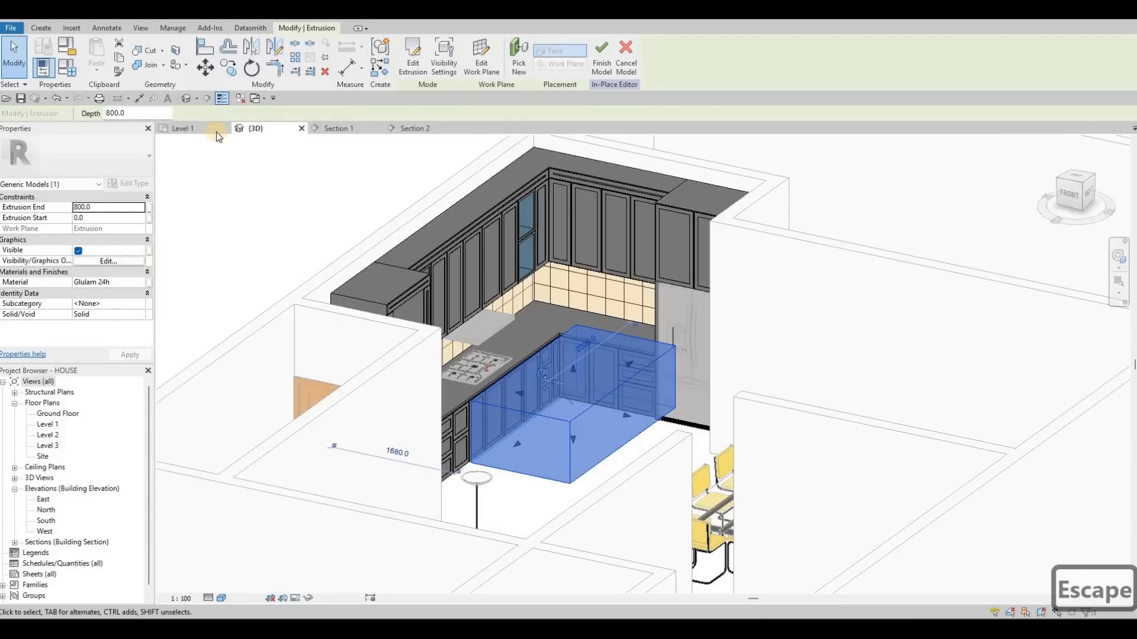
- Edit the island extrusion, set its work plane to Level 1, and finish the sketch
click(185, 129)
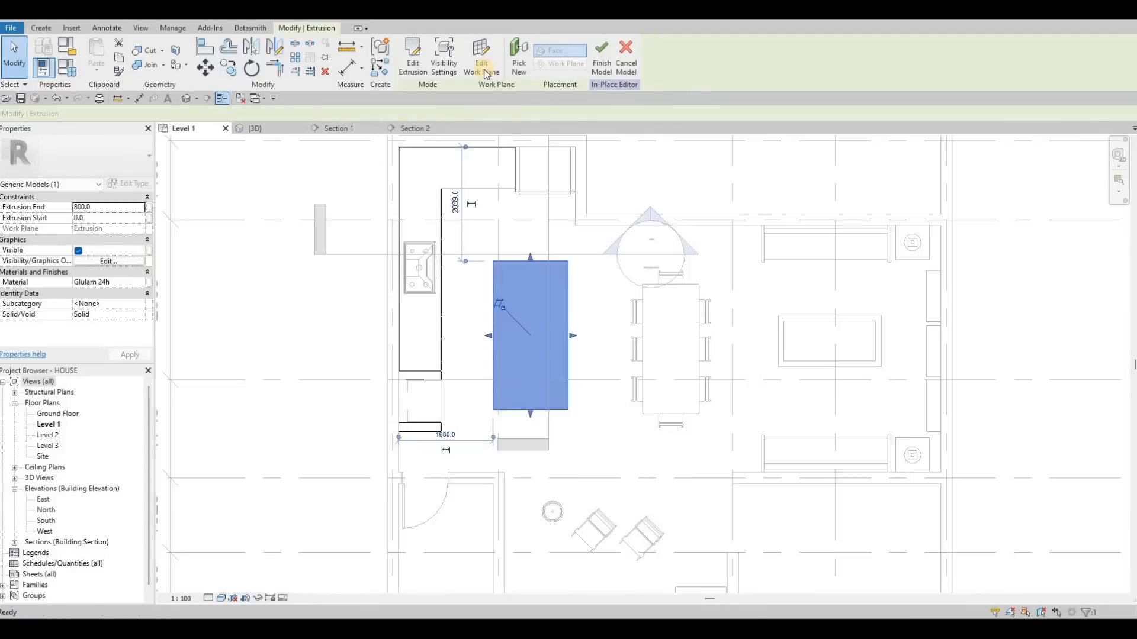
click(412, 56)
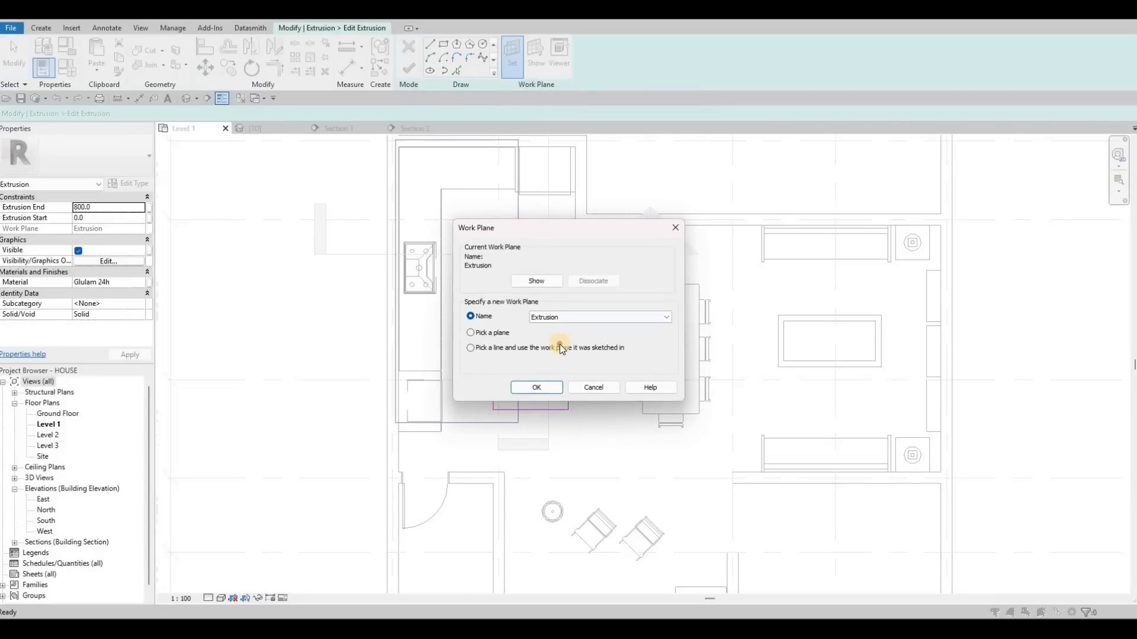
click(567, 315)
click(560, 343)
click(544, 386)
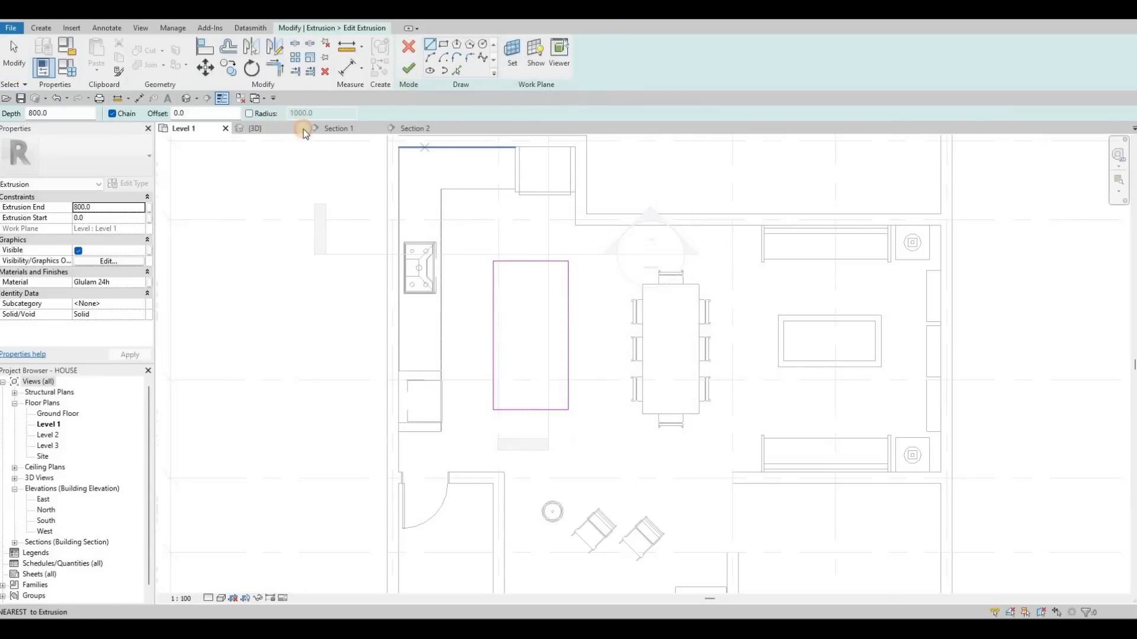
click(408, 68)
- Review the island block in the 3D view and return to the Level 1 plan
key(ctrl+Tab)
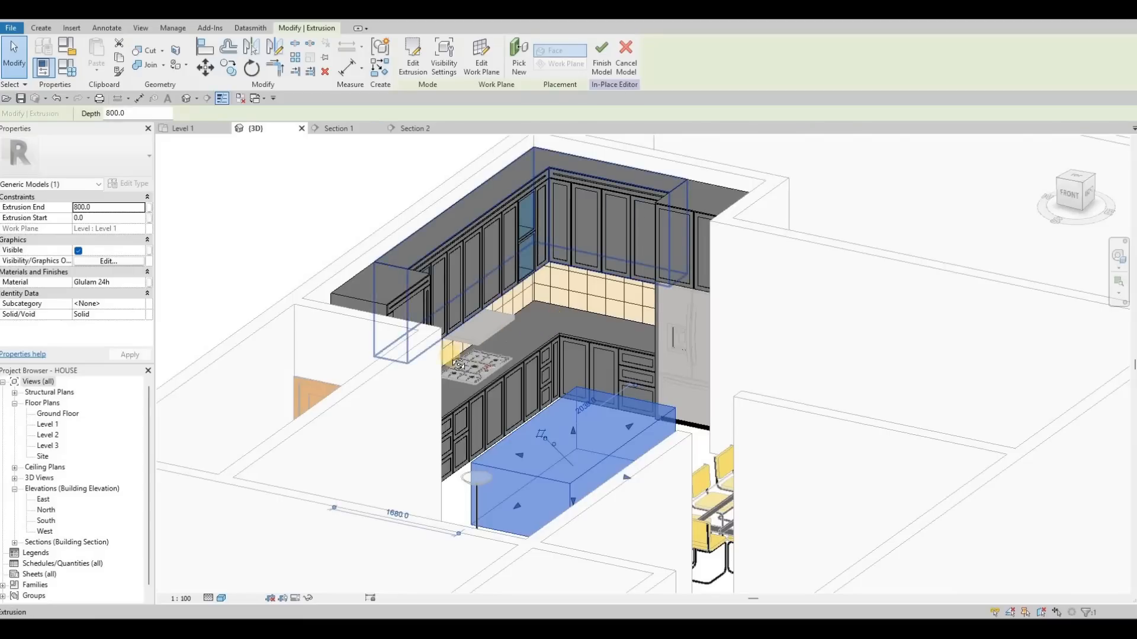
shift+middle_drag(288, 382, 204, 134)
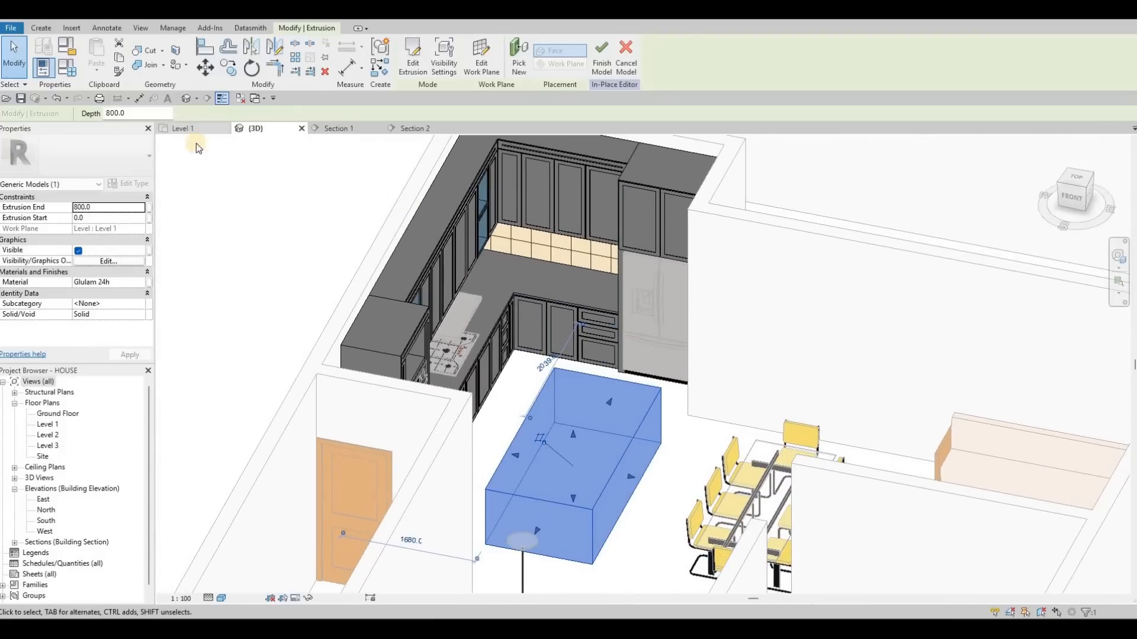
click(183, 132)
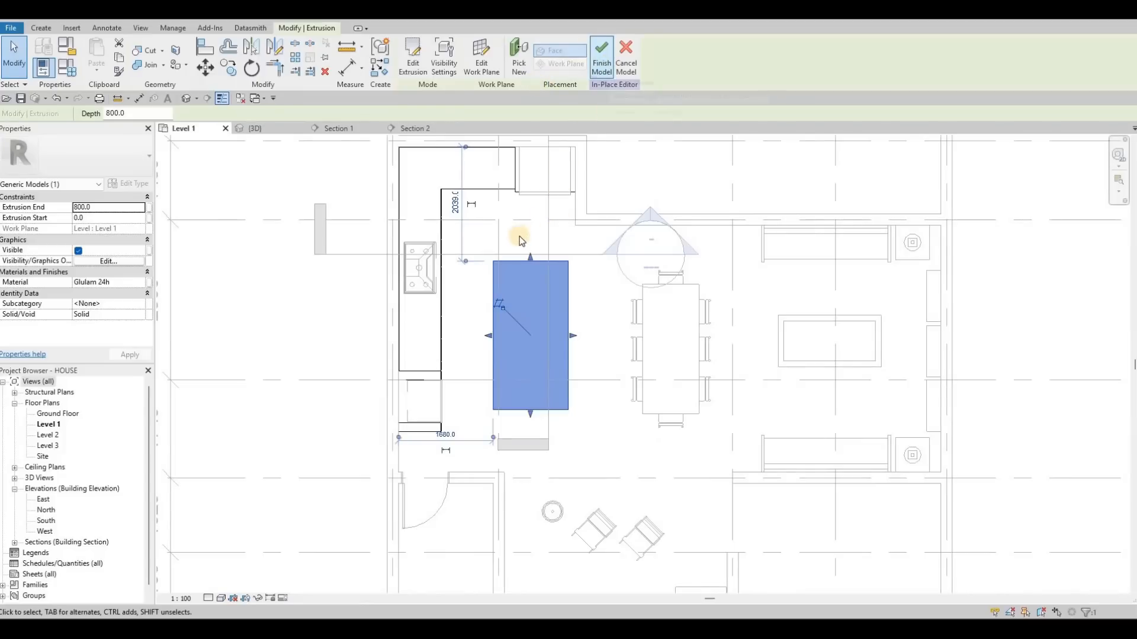
scroll(518, 236, down, 3)
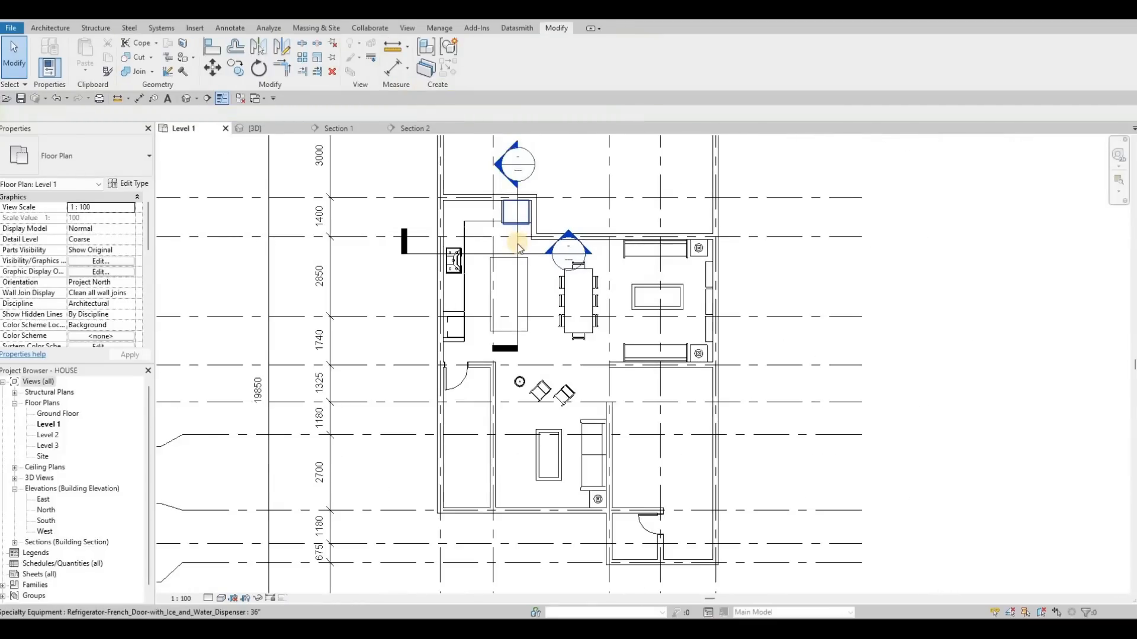
- Shift the Section 1 line slightly so it cuts through the island
click(518, 243)
key(Escape)
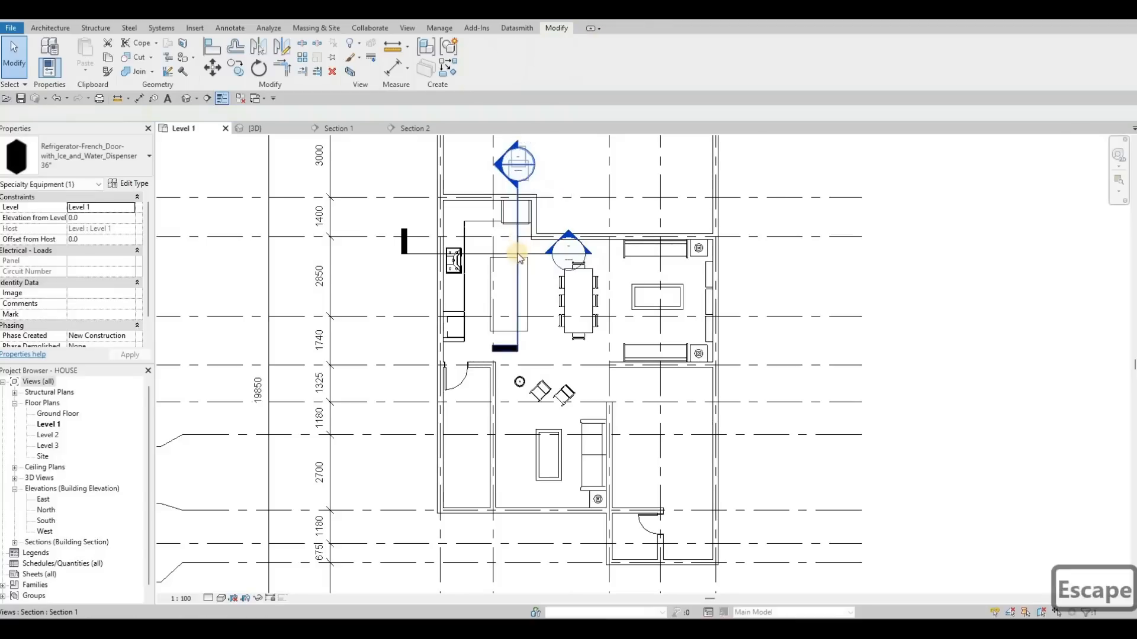
key(Escape)
click(530, 259)
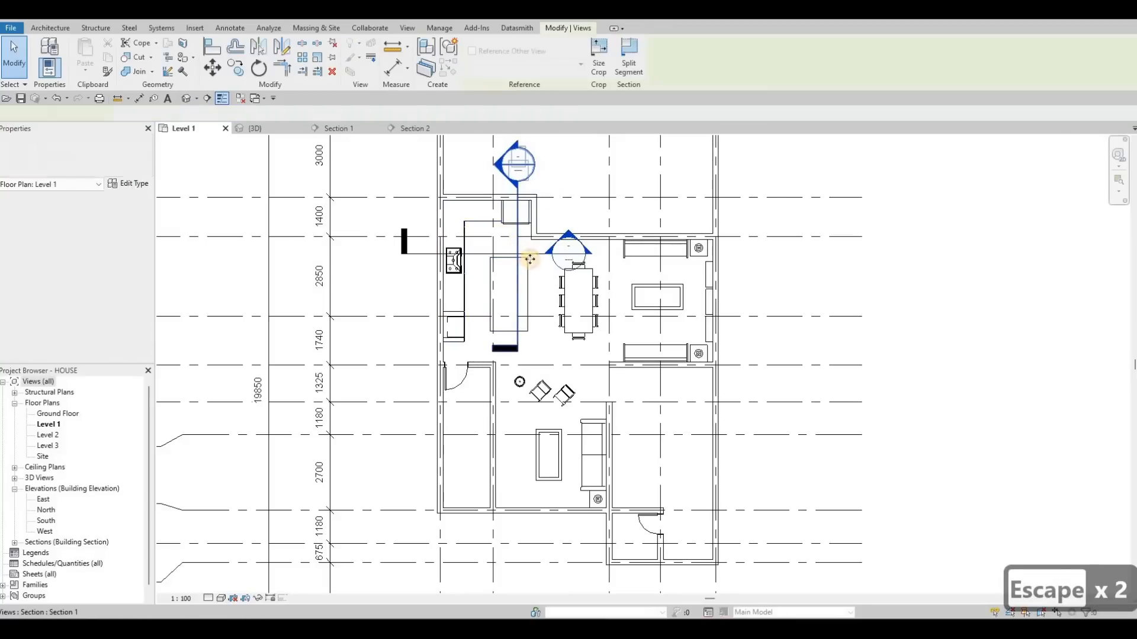
drag(542, 263, 541, 262)
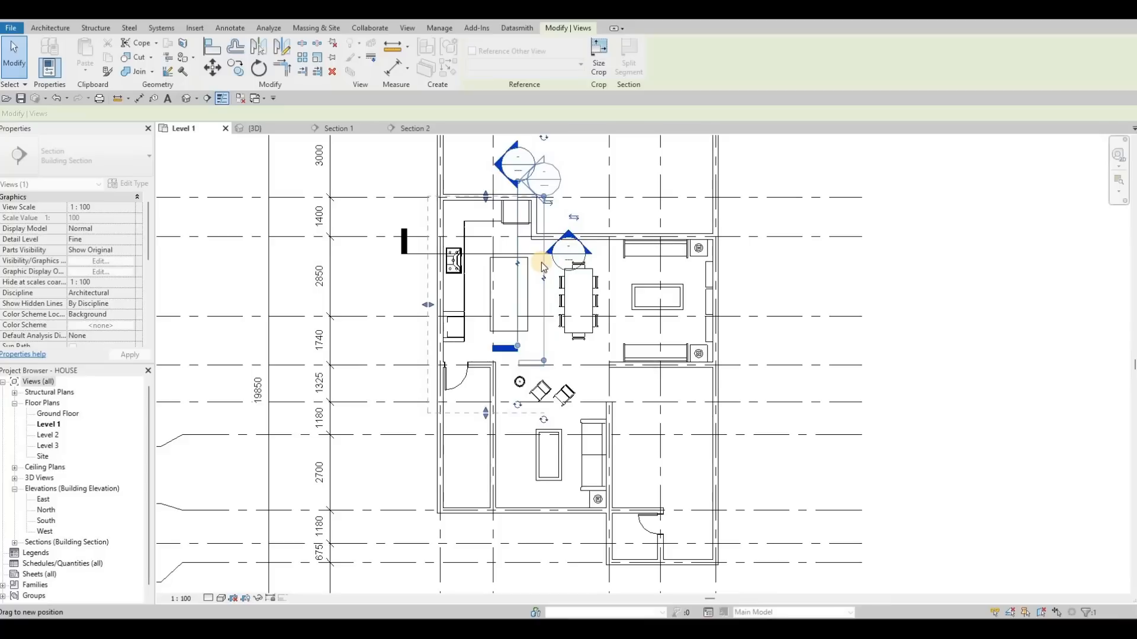
key(Escape)
key(Escape)
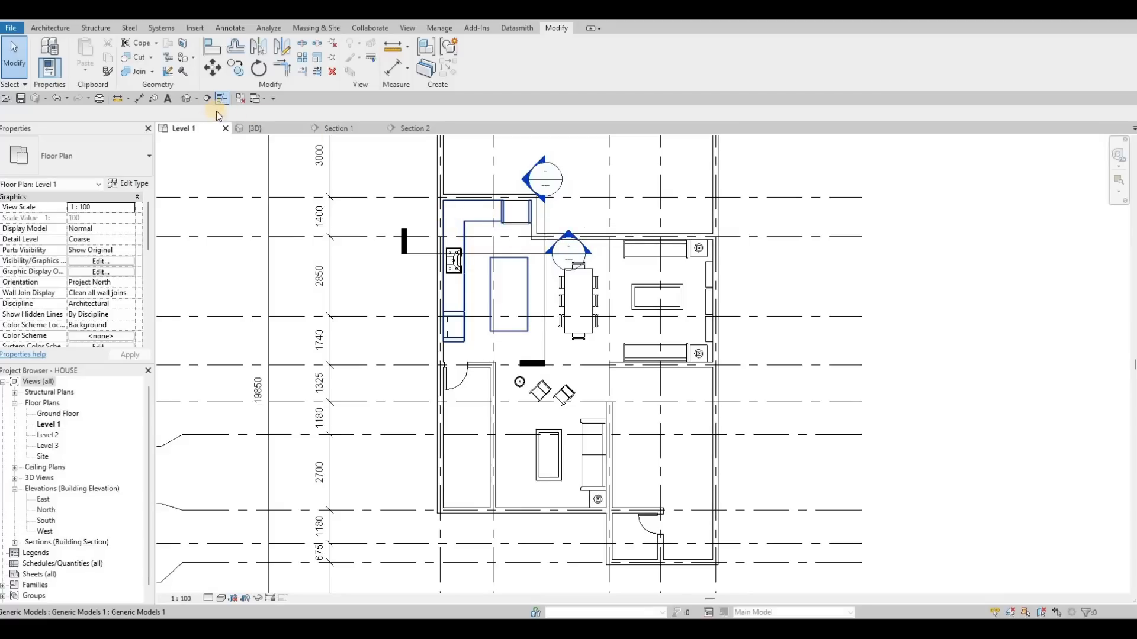
- Open Section 1 and zoom out to view the kitchen elevation
click(521, 179)
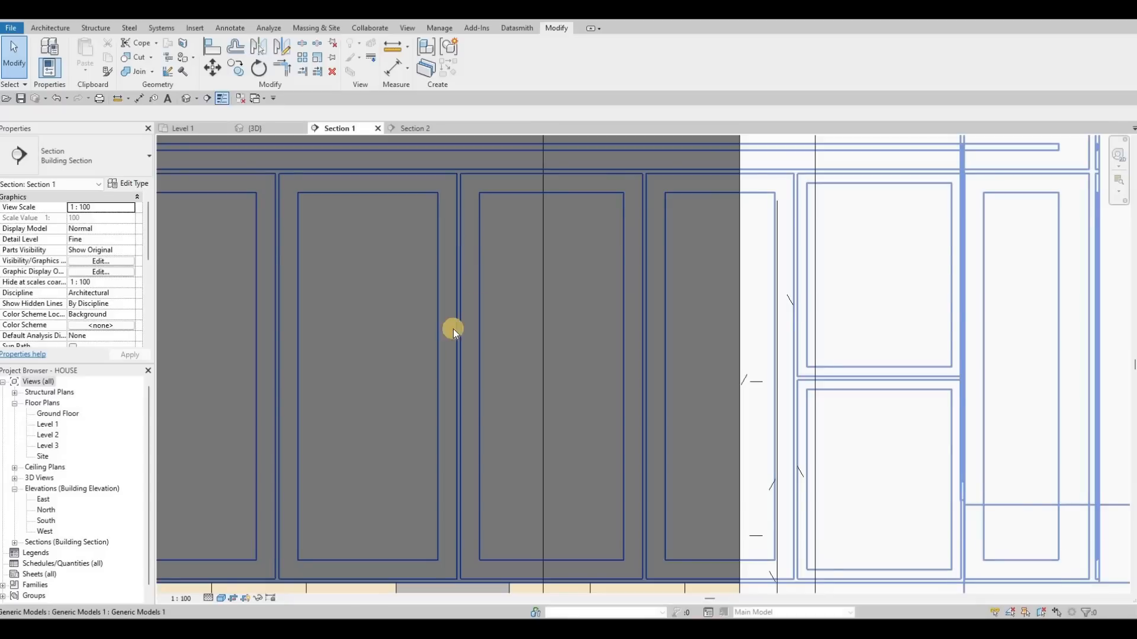
scroll(453, 329, down, 8)
scroll(302, 360, up, 1)
scroll(306, 363, up, 2)
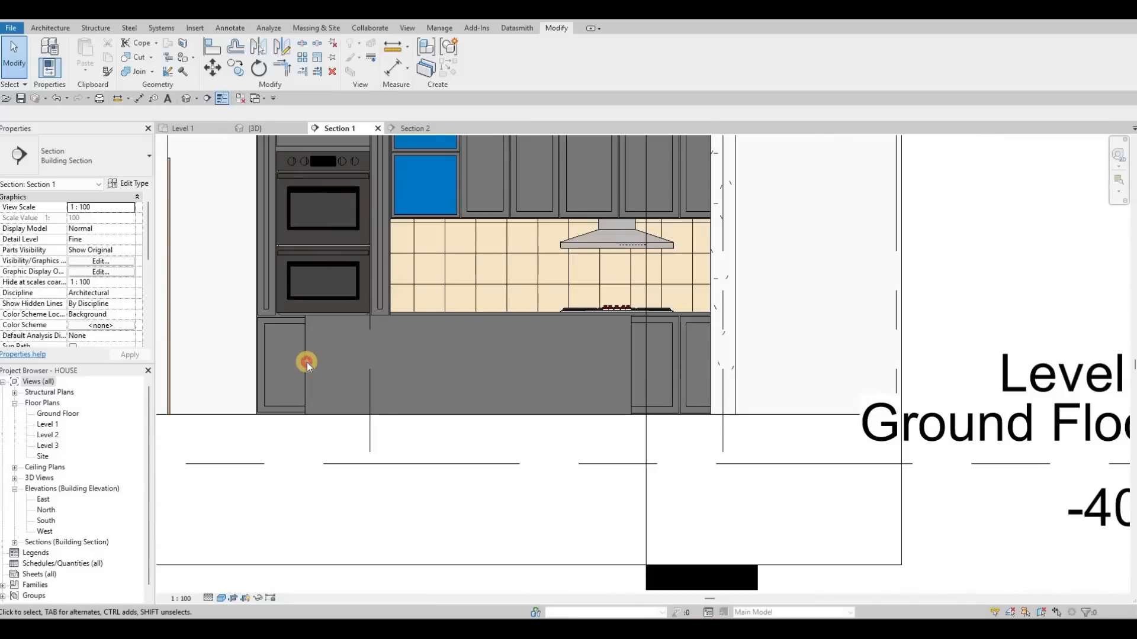
- Select the kitchen island and open it for in-place editing
click(340, 269)
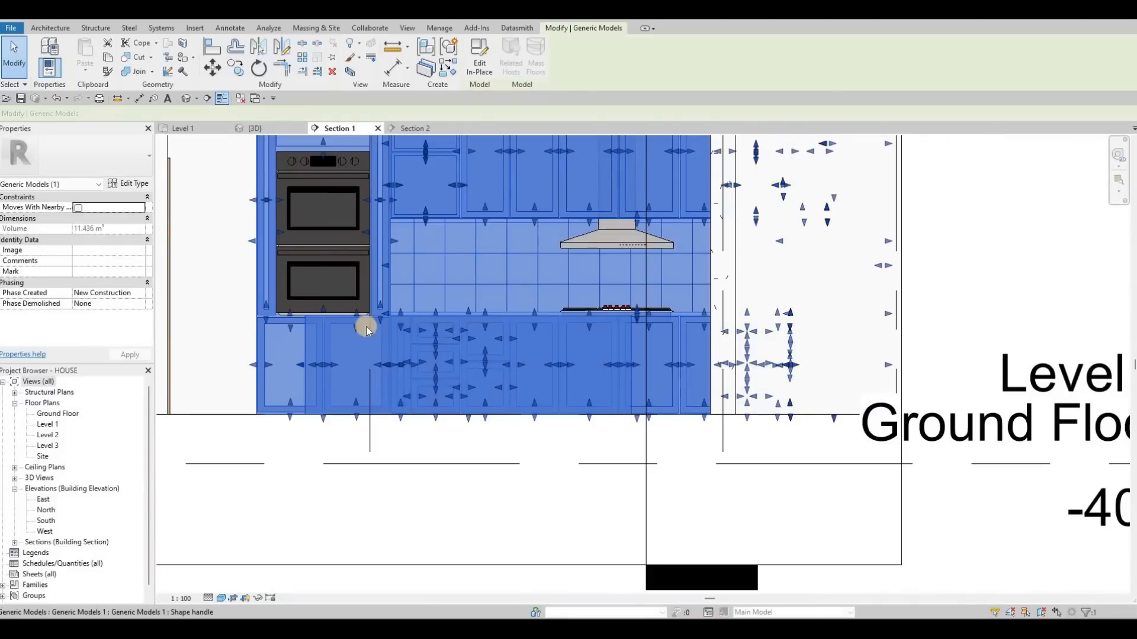
key(Escape)
key(Escape)
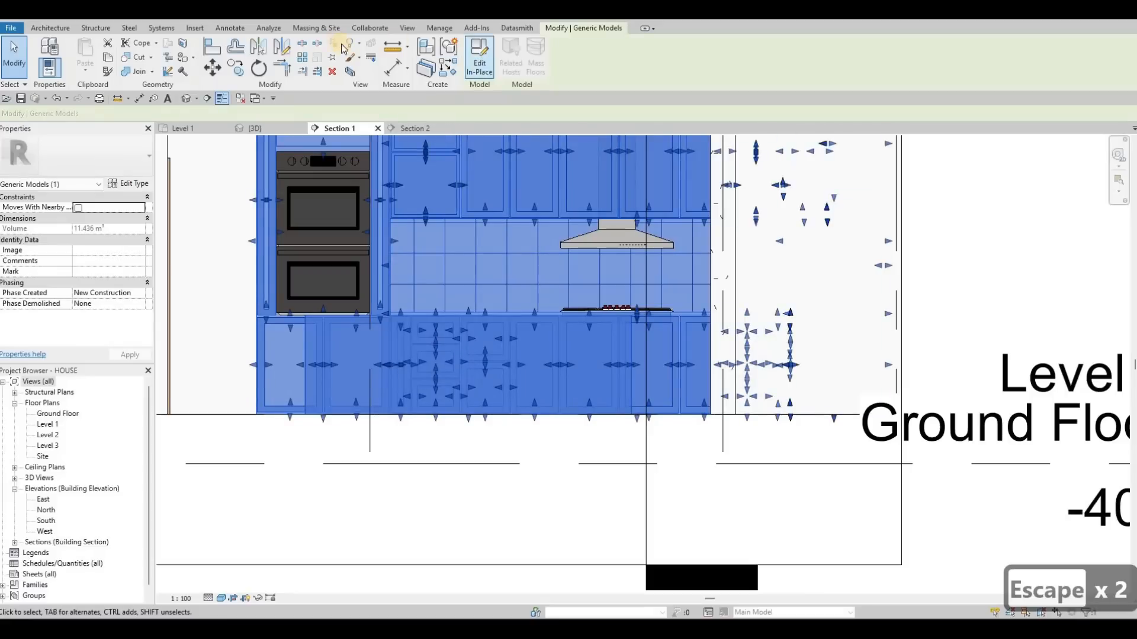
click(481, 57)
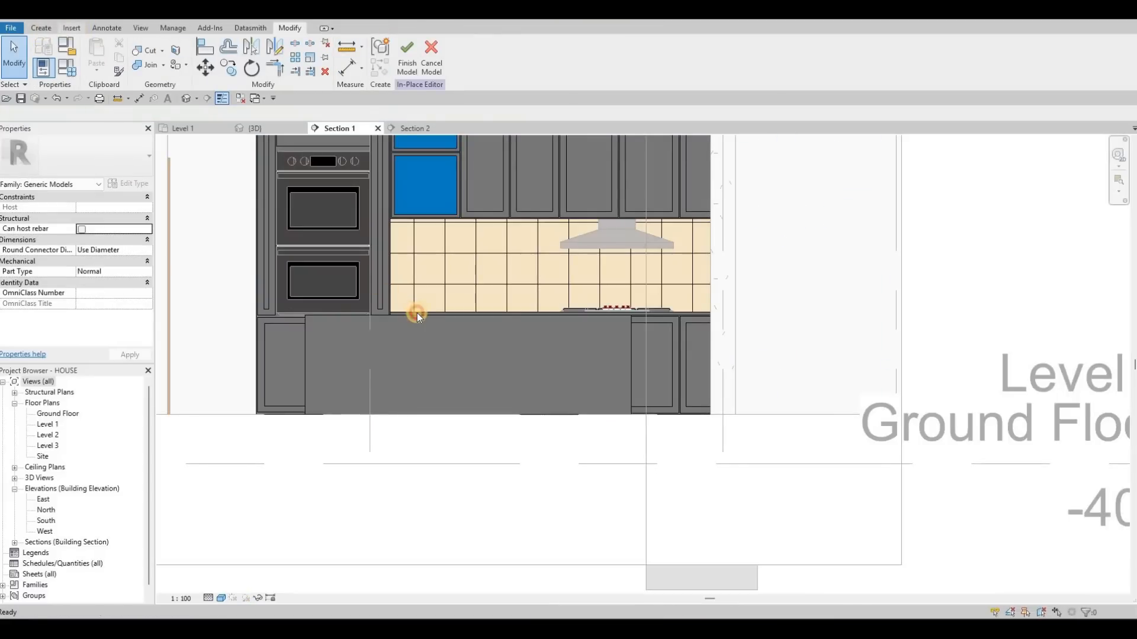
- Copy the countertop extrusion's Granite, Cut, Polished material name
click(629, 325)
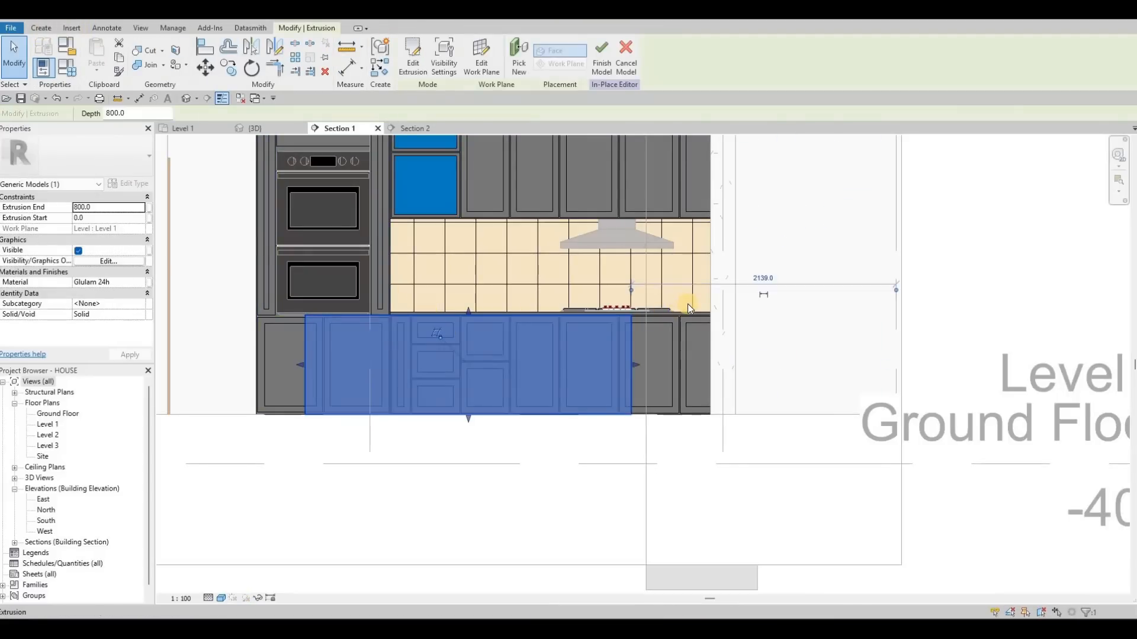
key(Escape)
key(Escape)
scroll(687, 304, up, 5)
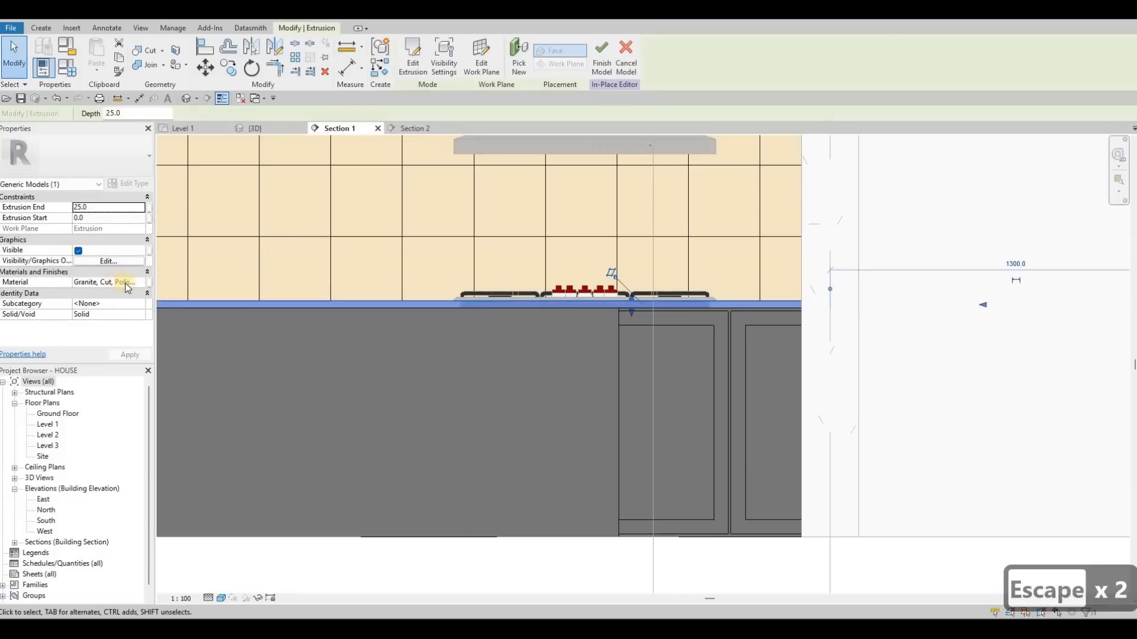
click(126, 283)
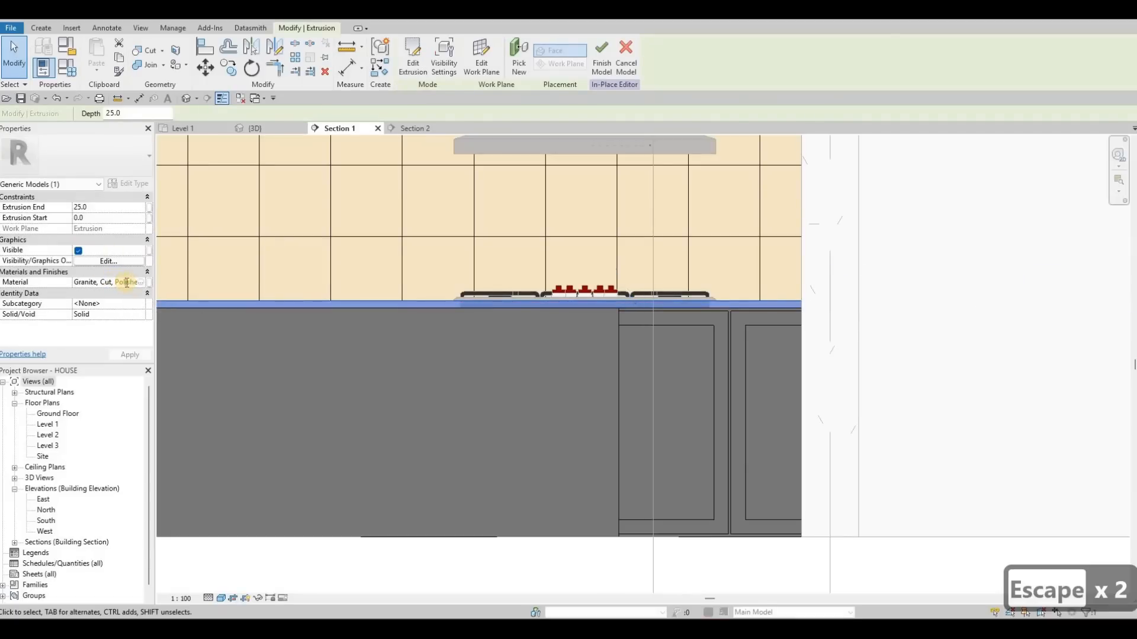
key(ctrl+a)
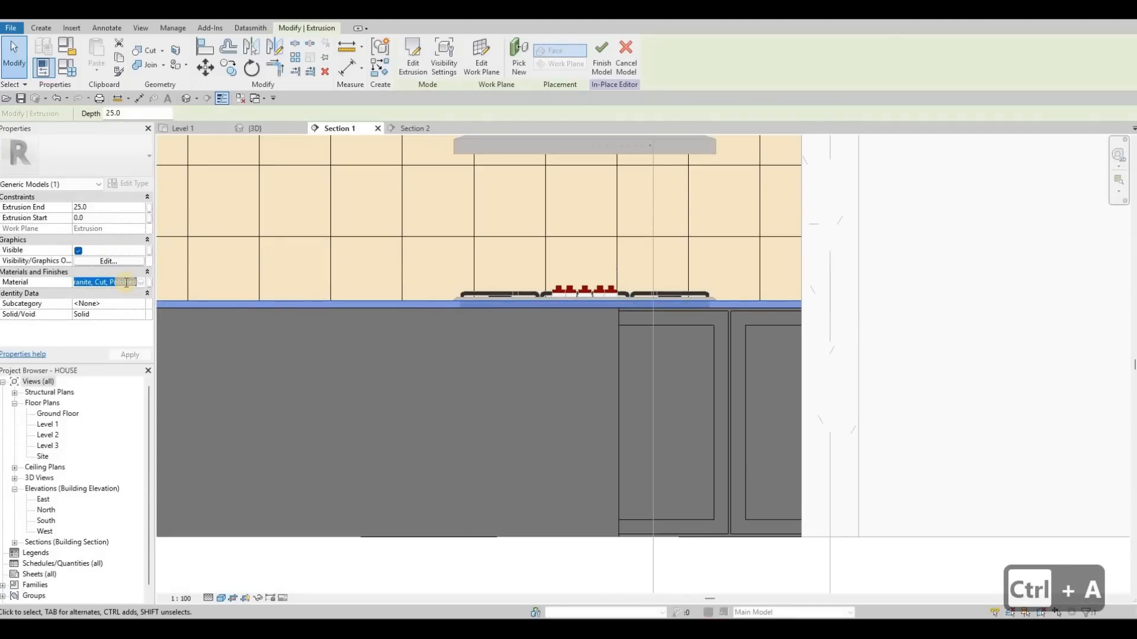
key(ctrl+c)
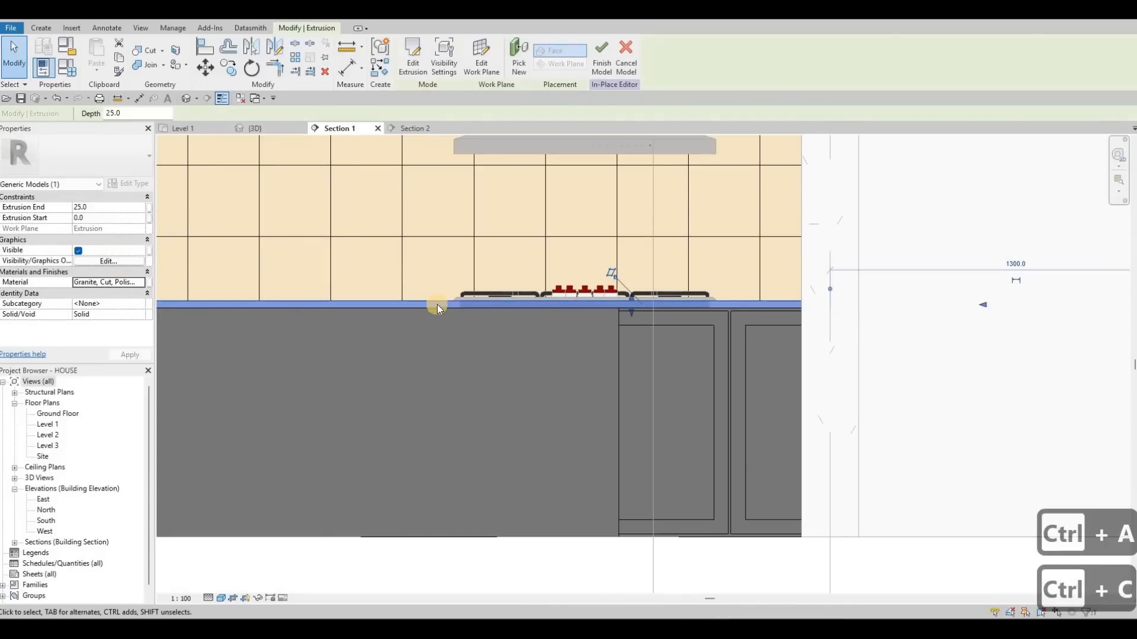
key(Escape)
key(Escape)
scroll(463, 302, down, 2)
- Set the work plane by picking the island extrusion's front face
click(40, 28)
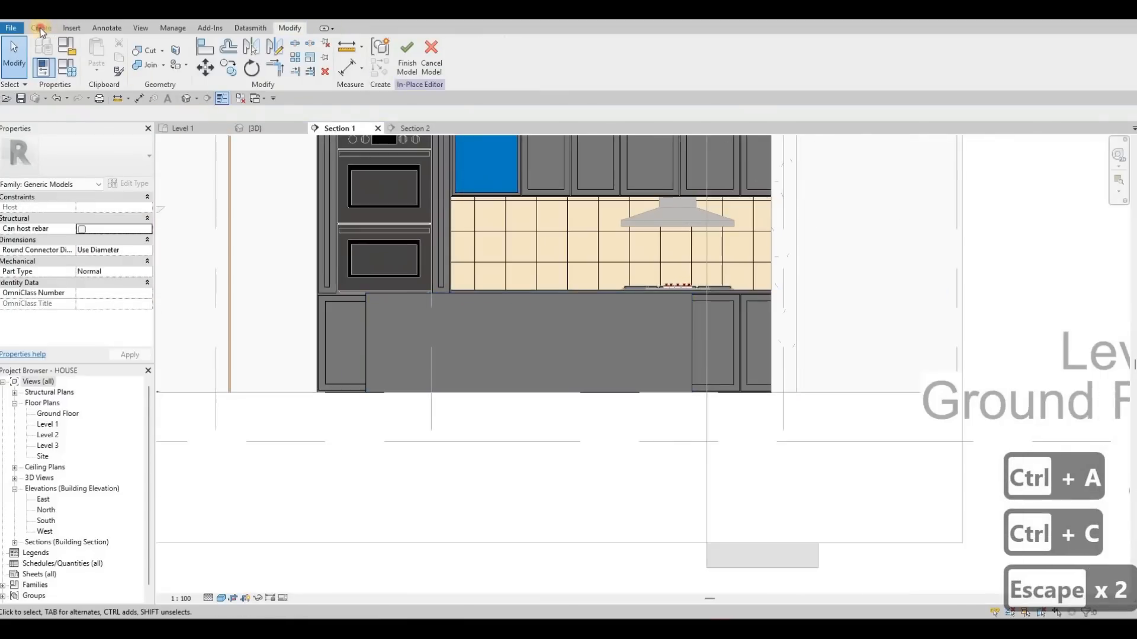
click(103, 59)
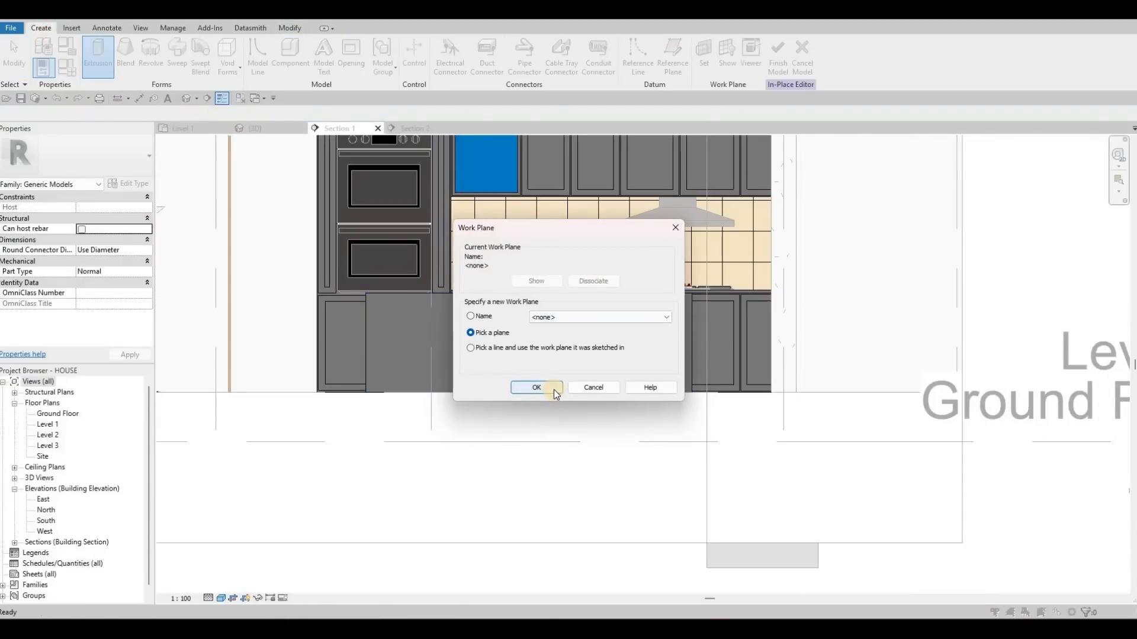
click(554, 389)
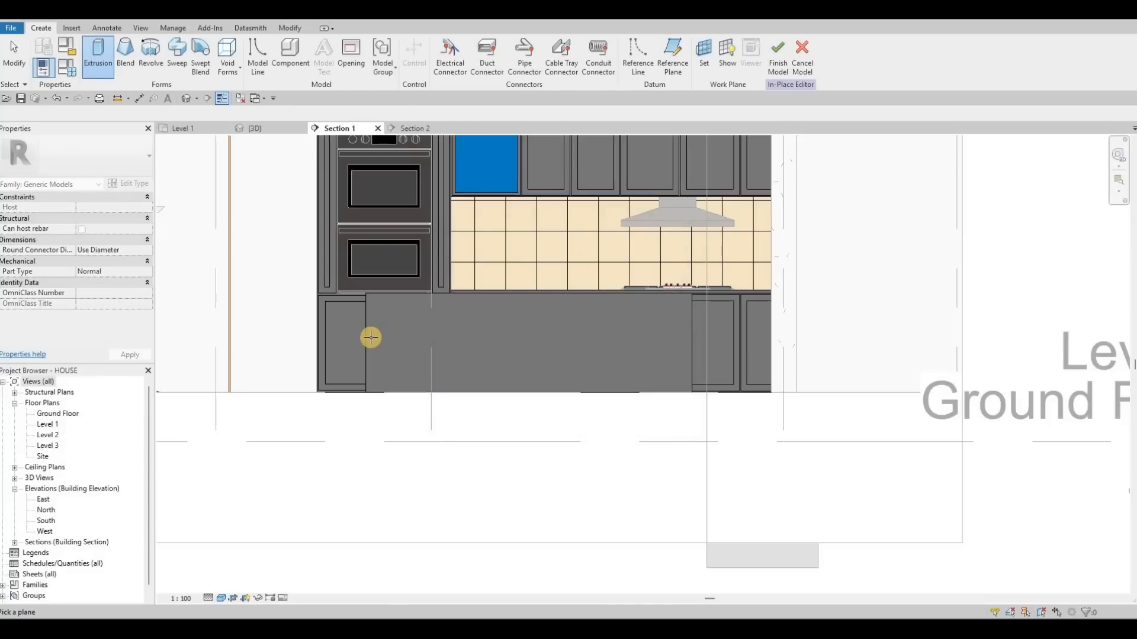
key(Tab)
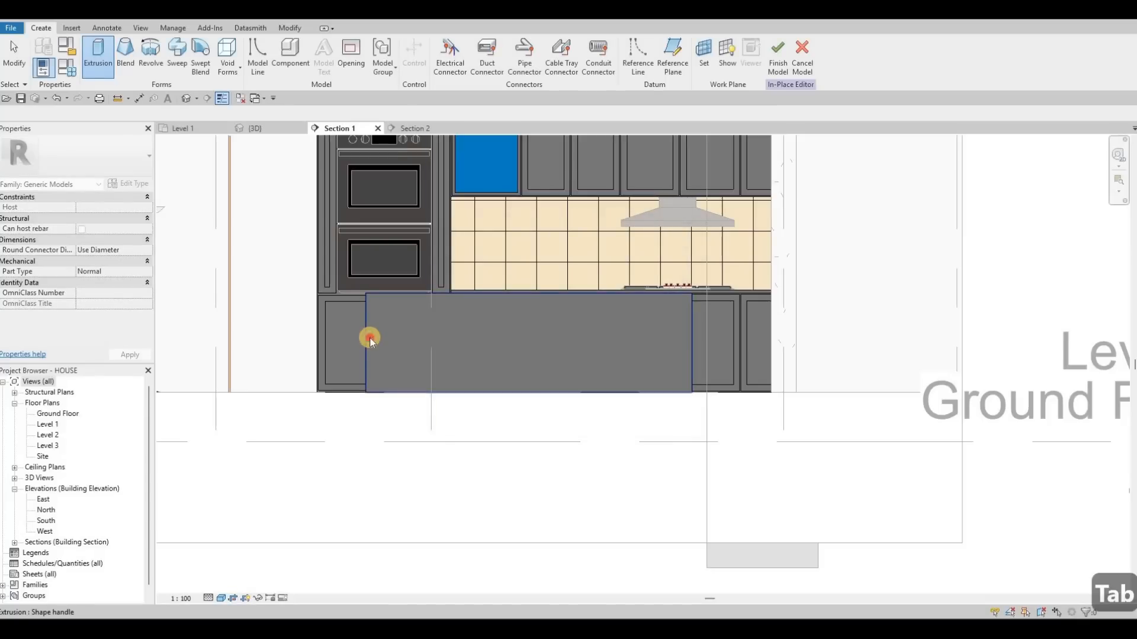
click(437, 386)
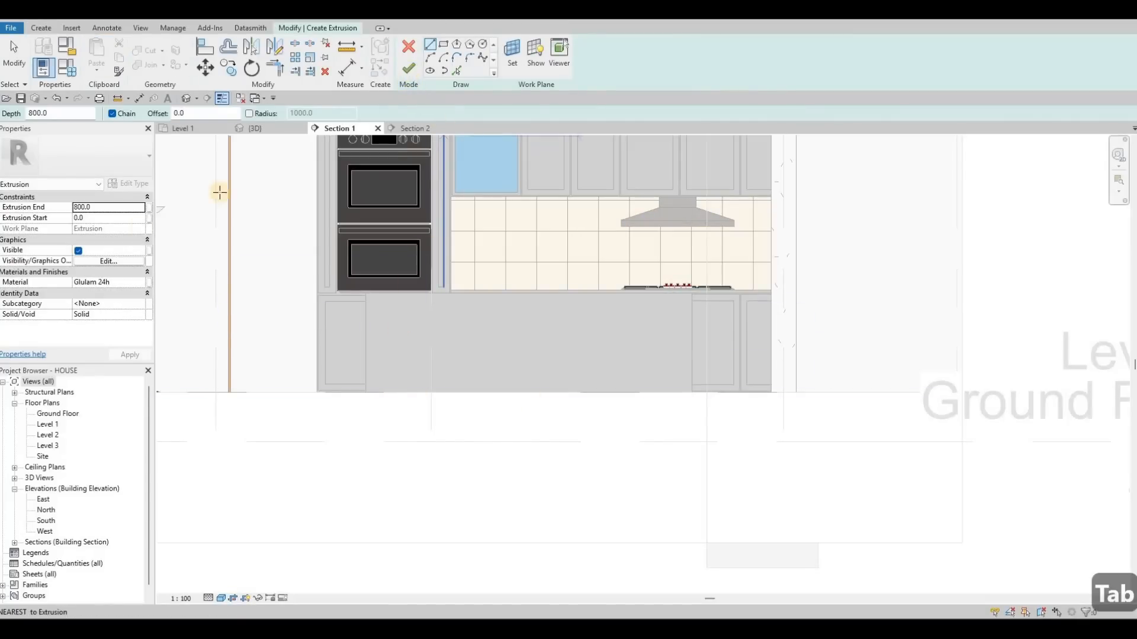
- Start a new extrusion, paste the granite material and set its extrusion end to 500
click(126, 283)
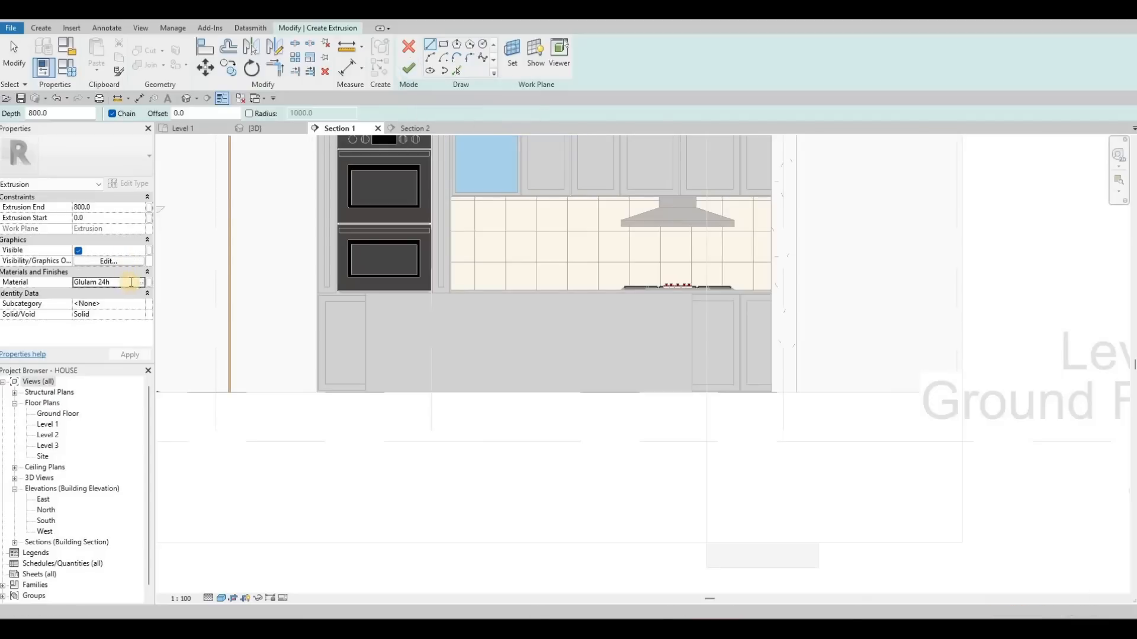
key(ctrl+v)
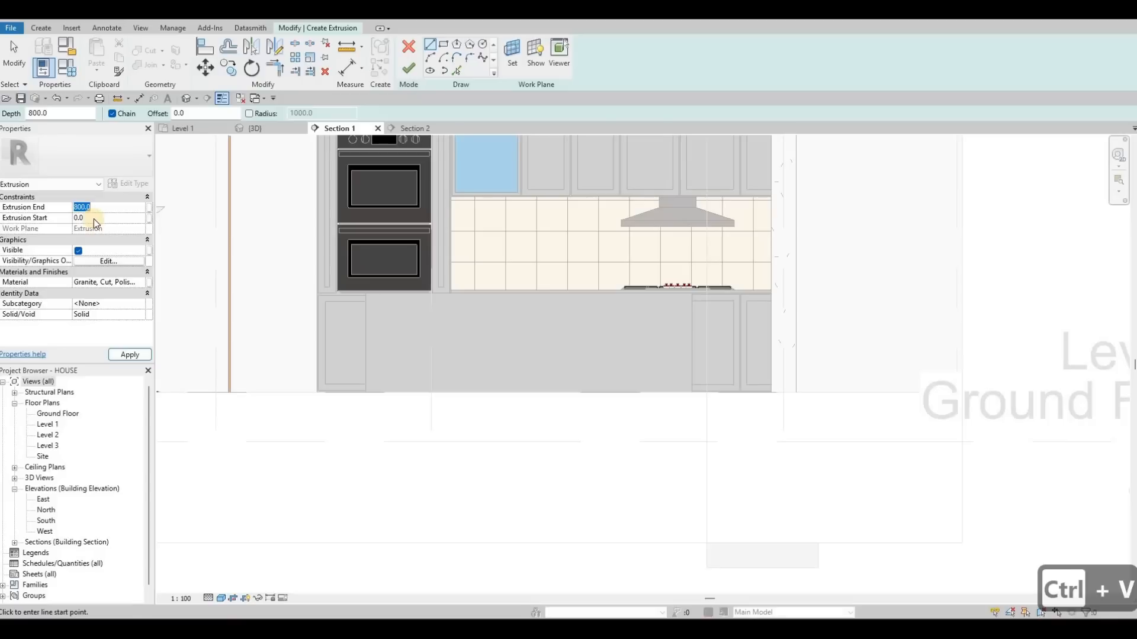
text(500)
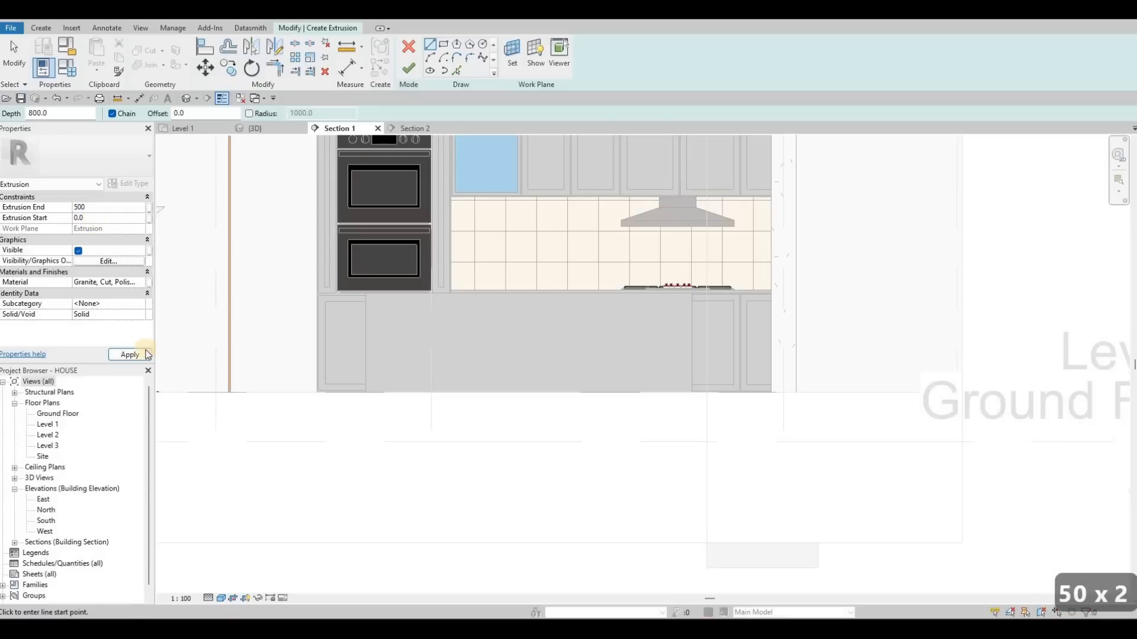
click(130, 354)
- Sketch a rectangle matching the island's front face outline
click(445, 46)
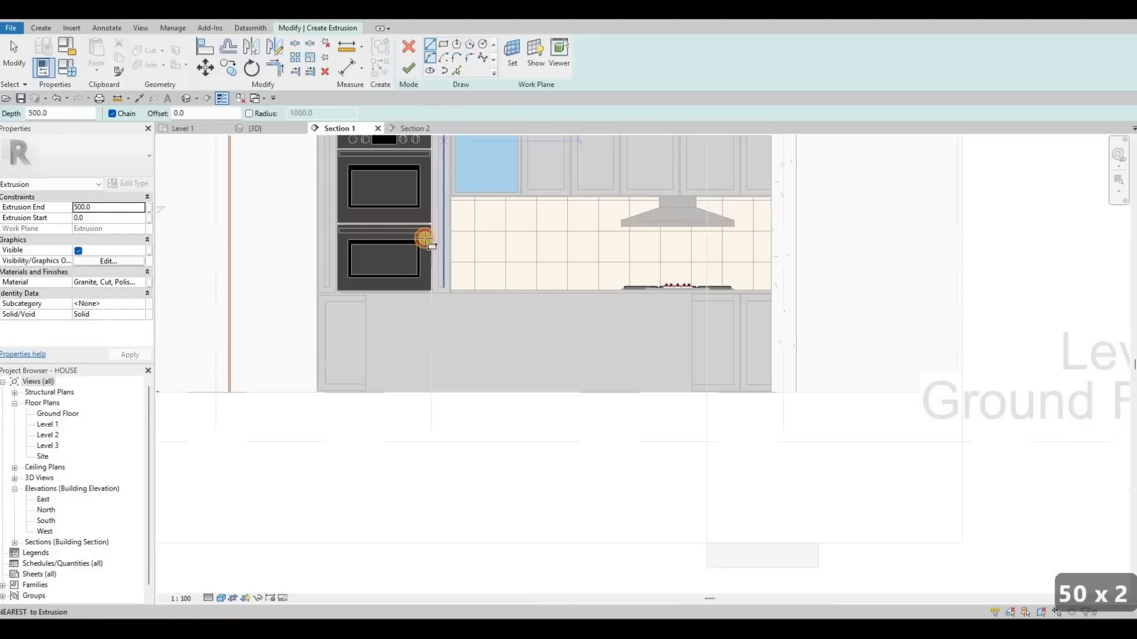
click(364, 393)
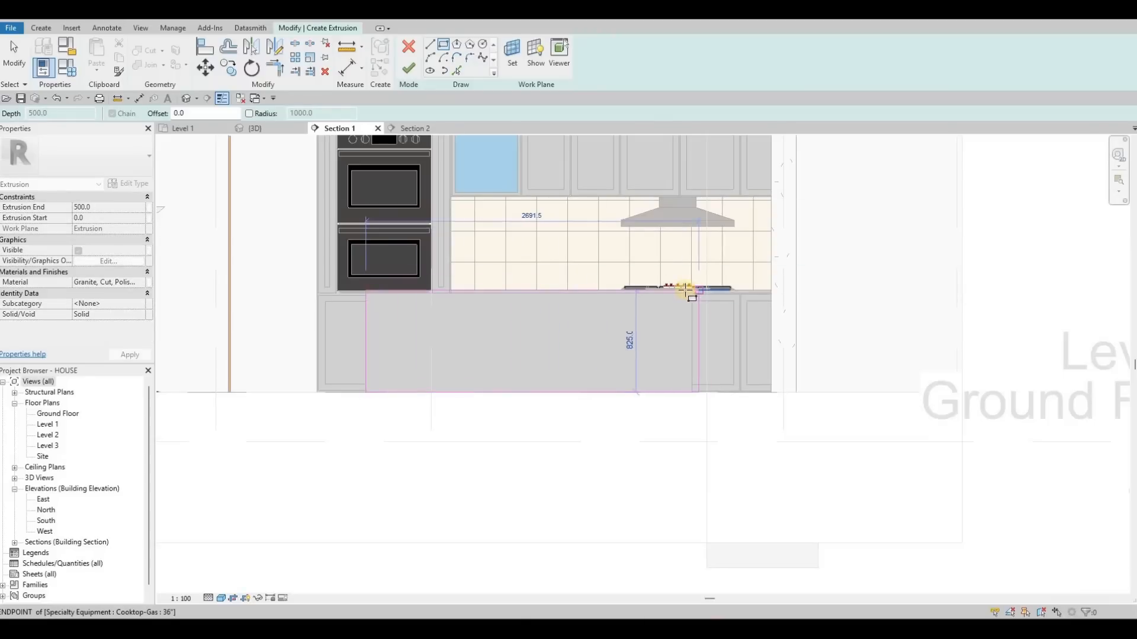
click(692, 292)
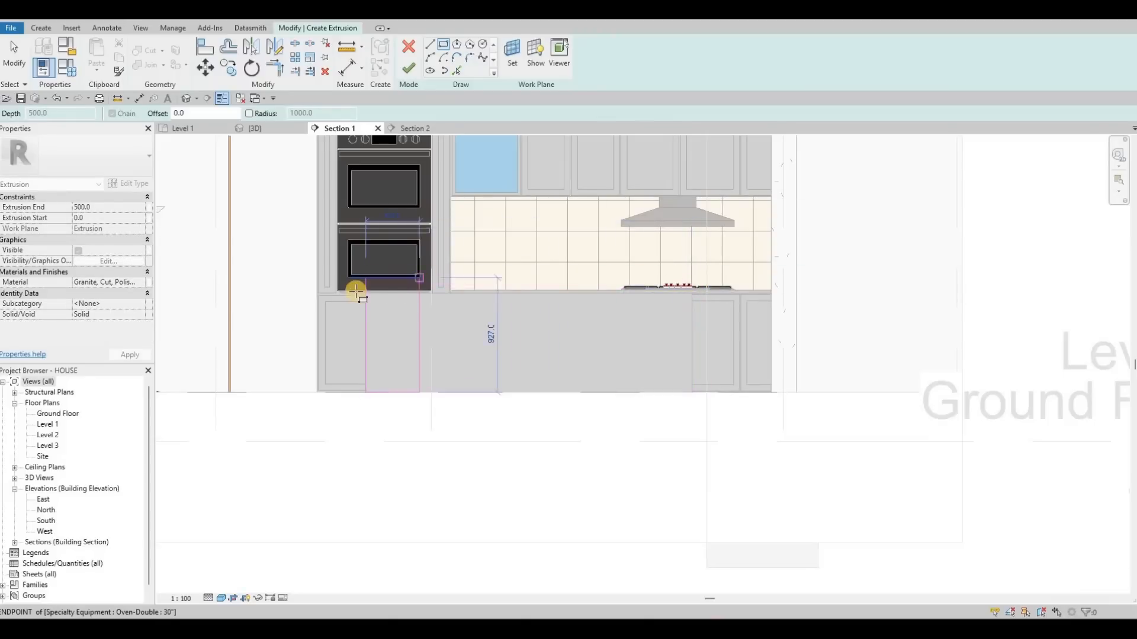
scroll(727, 294, up, 2)
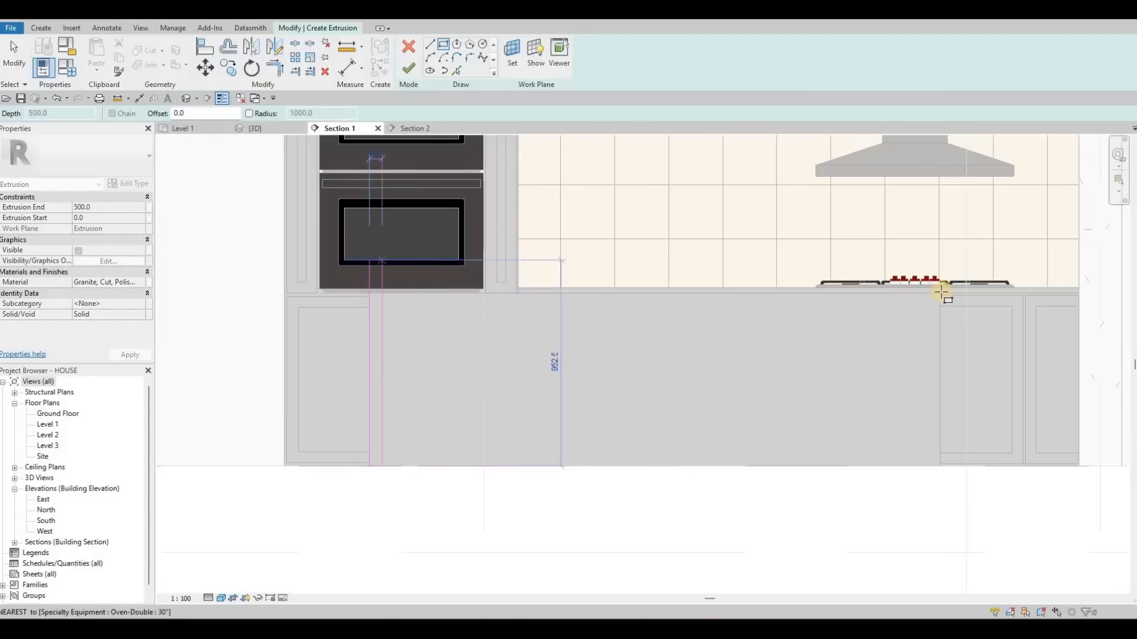
click(695, 292)
click(398, 288)
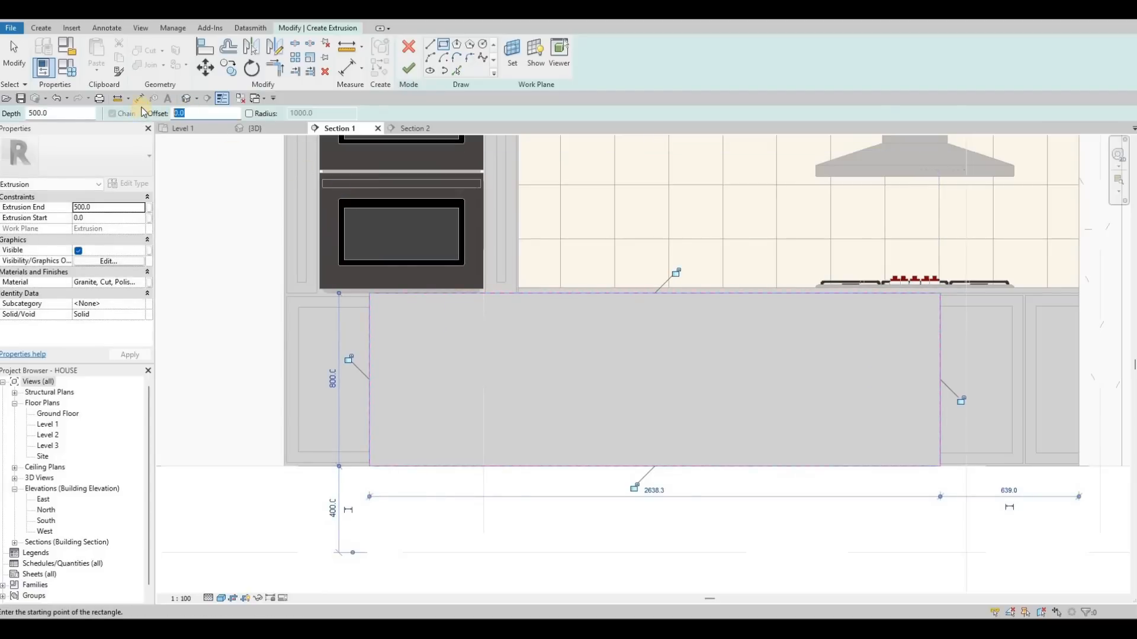
- Sketch a second rectangle with a 25 mm offset around the island face
text(25)
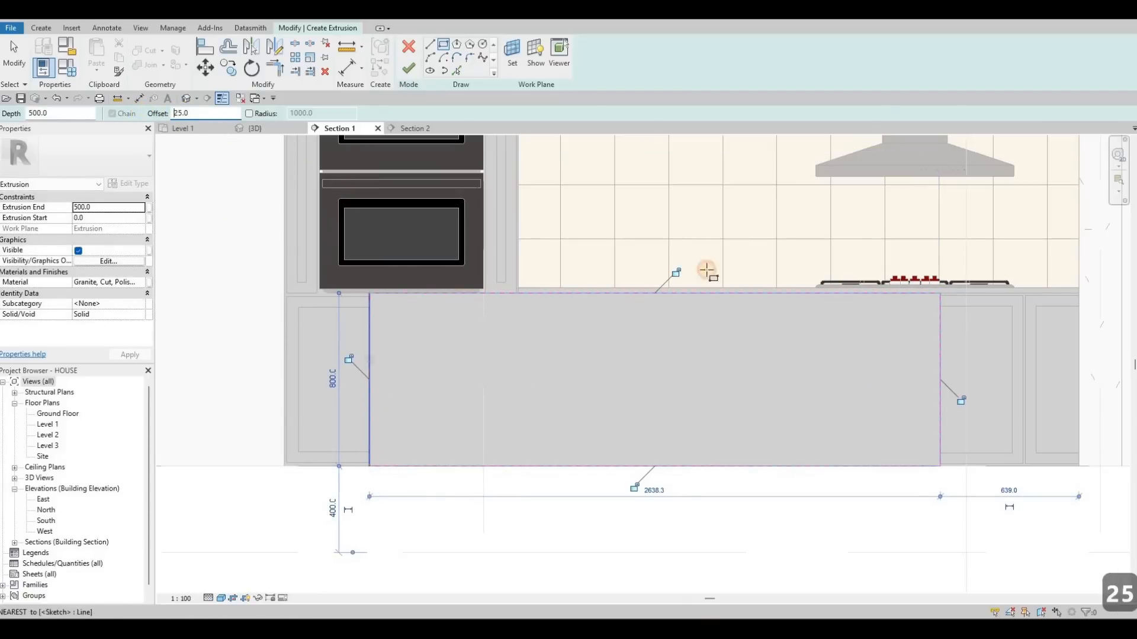
click(941, 293)
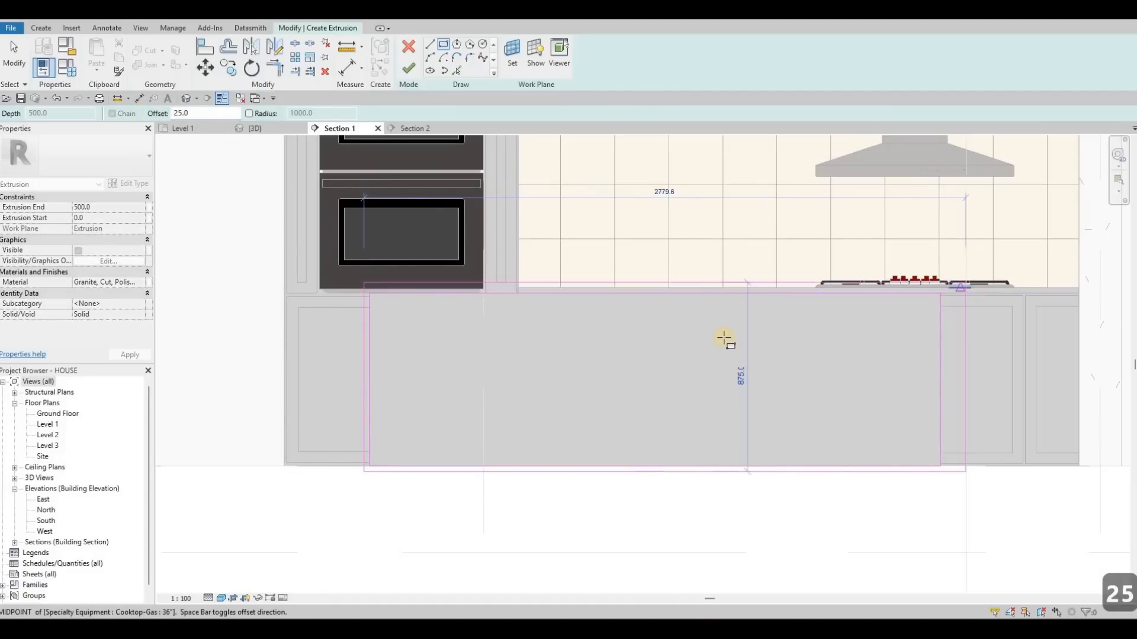
key(Escape)
key(Escape)
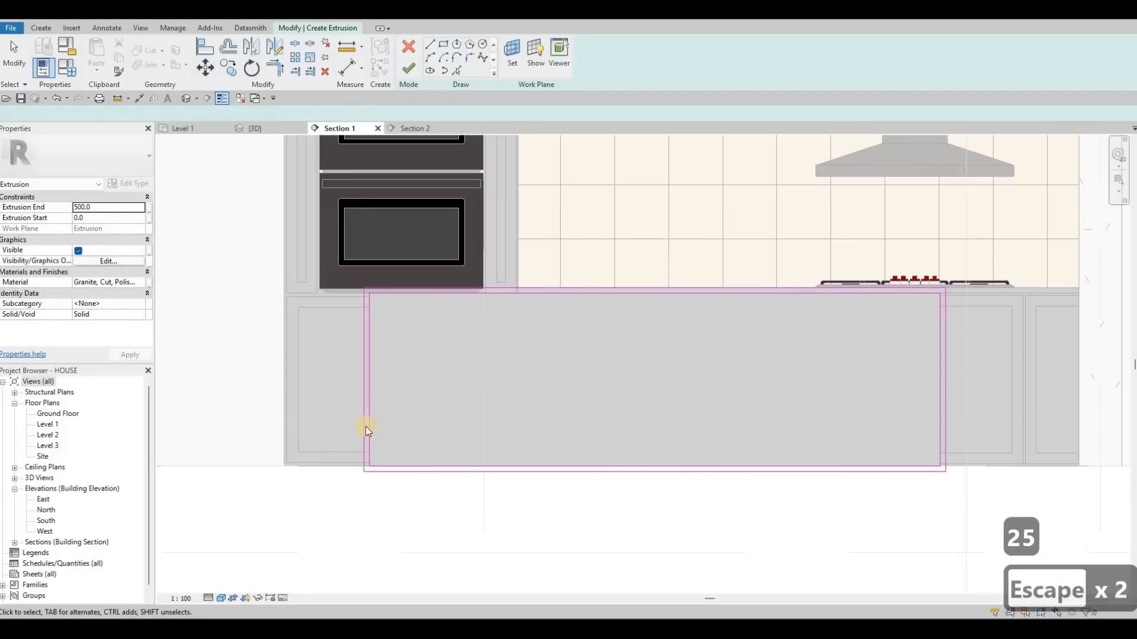
- Delete the bottom edge of the outer offset rectangle
scroll(368, 428, up, 3)
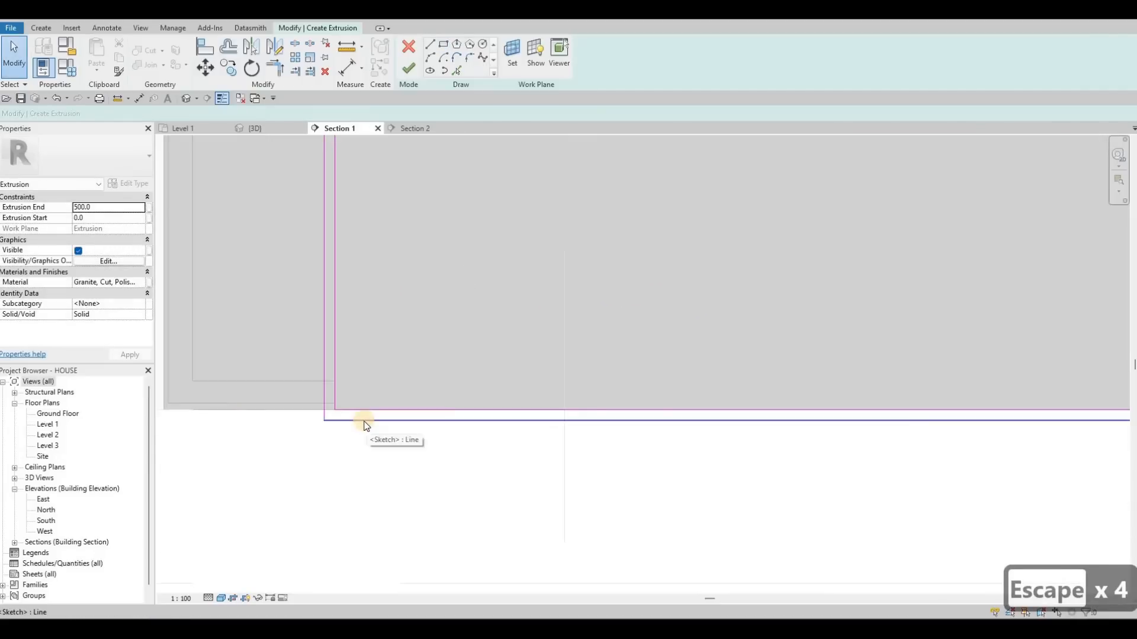
click(363, 419)
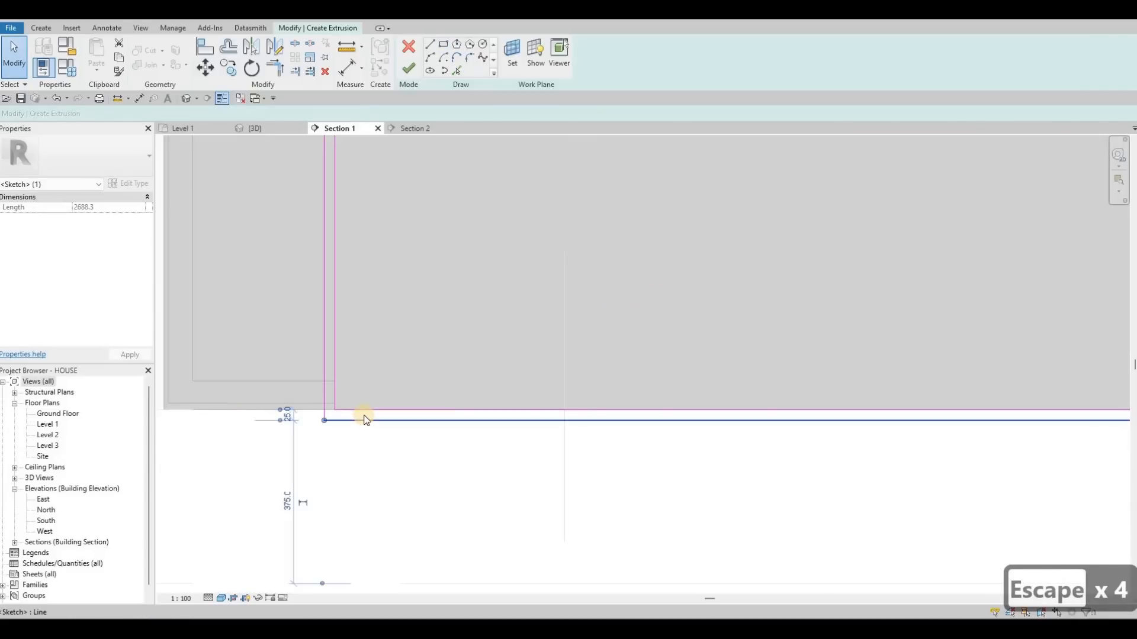
key(Delete)
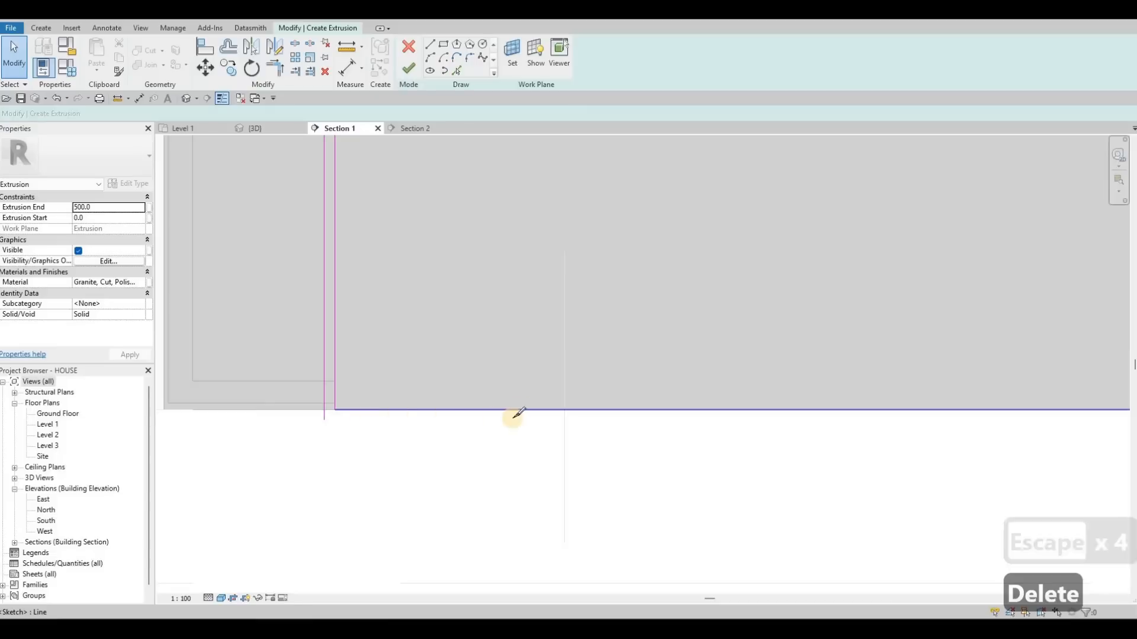
- Split the inner rectangle's bottom line near the island's left corner
key(s)
key(l)
click(364, 414)
key(grave)
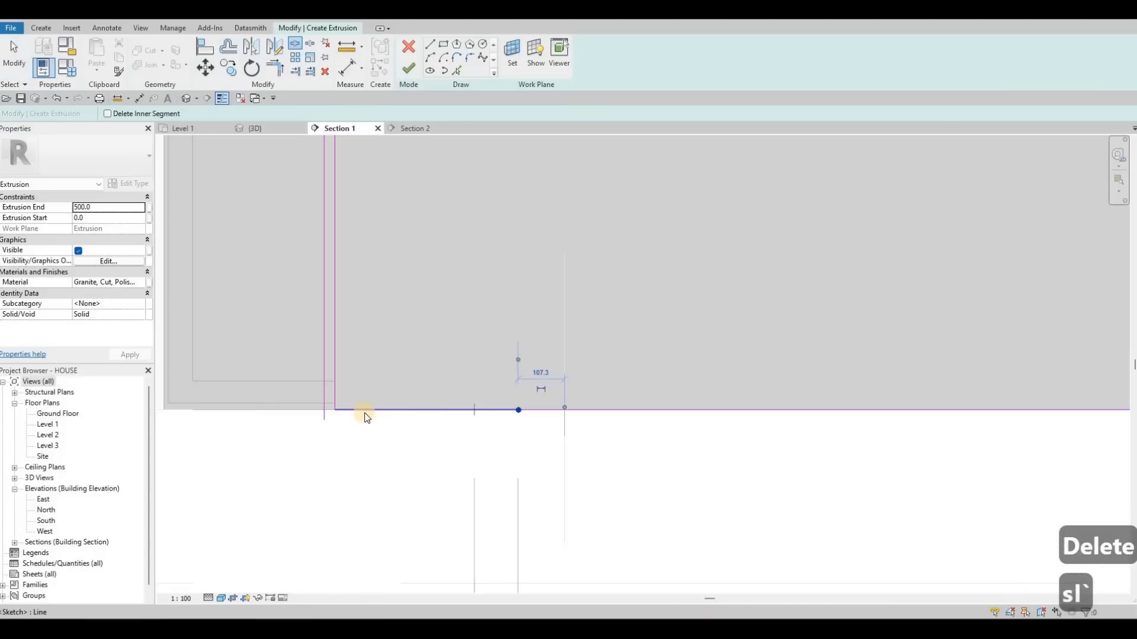
key(Escape)
key(Escape)
- Trim the sketch lines at both bottom corners to form a closed countertop profile
key(t)
key(r)
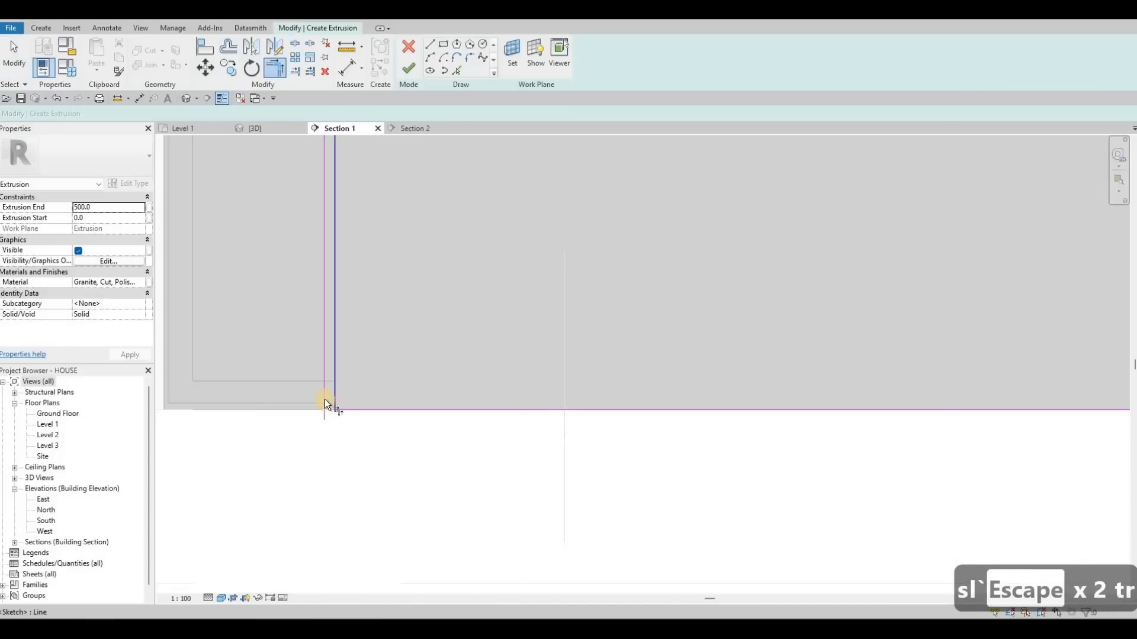
click(335, 406)
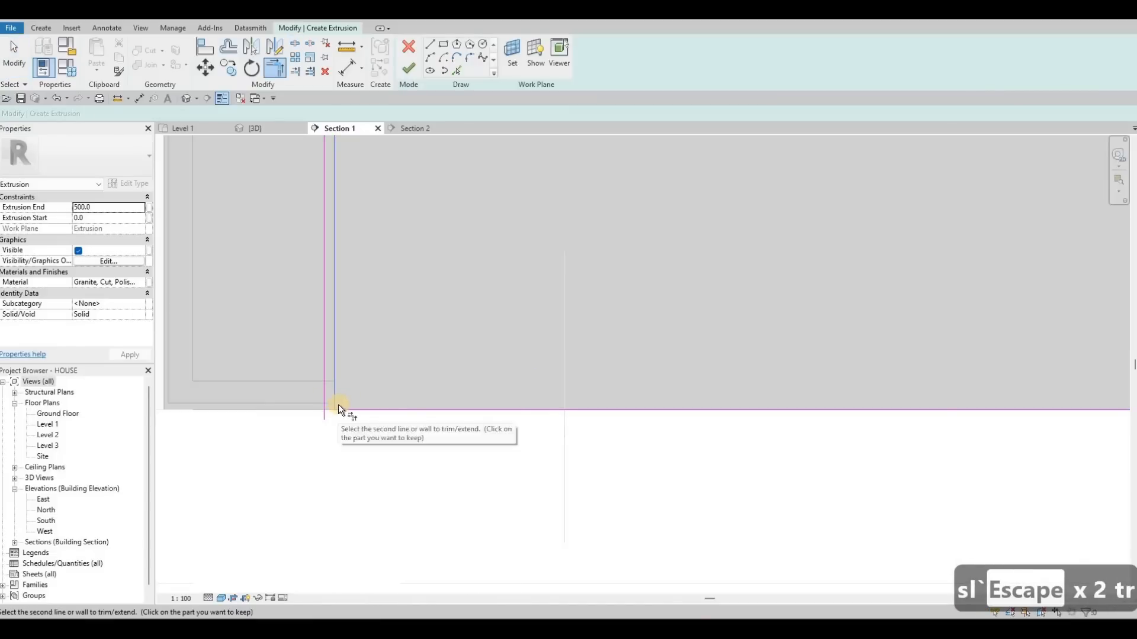
key(Escape)
key(t)
key(r)
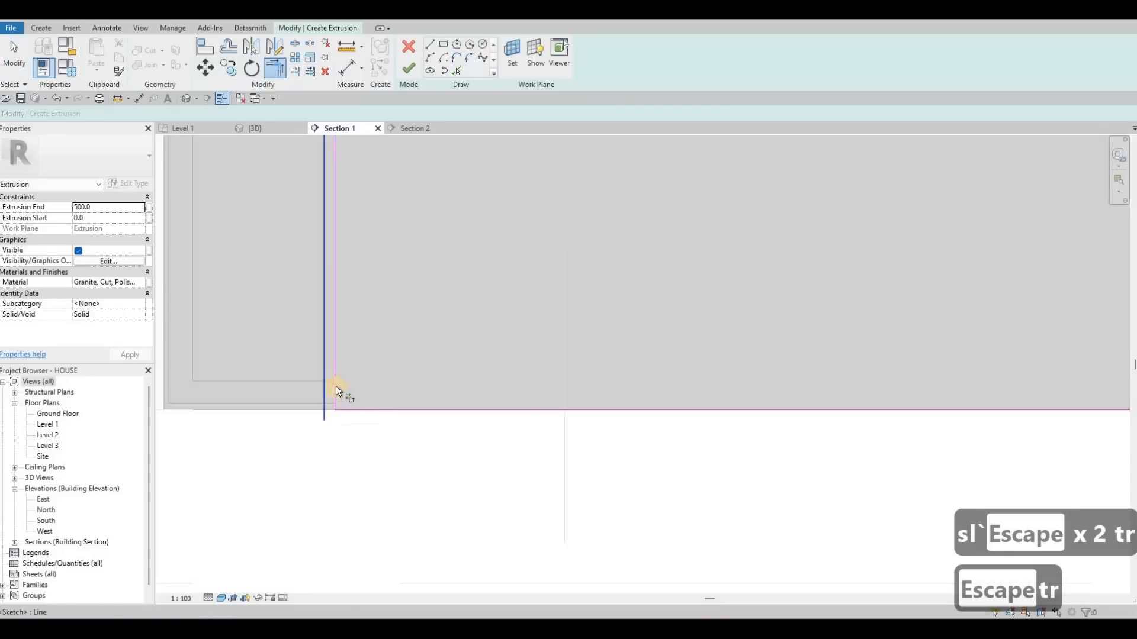
click(329, 392)
click(330, 410)
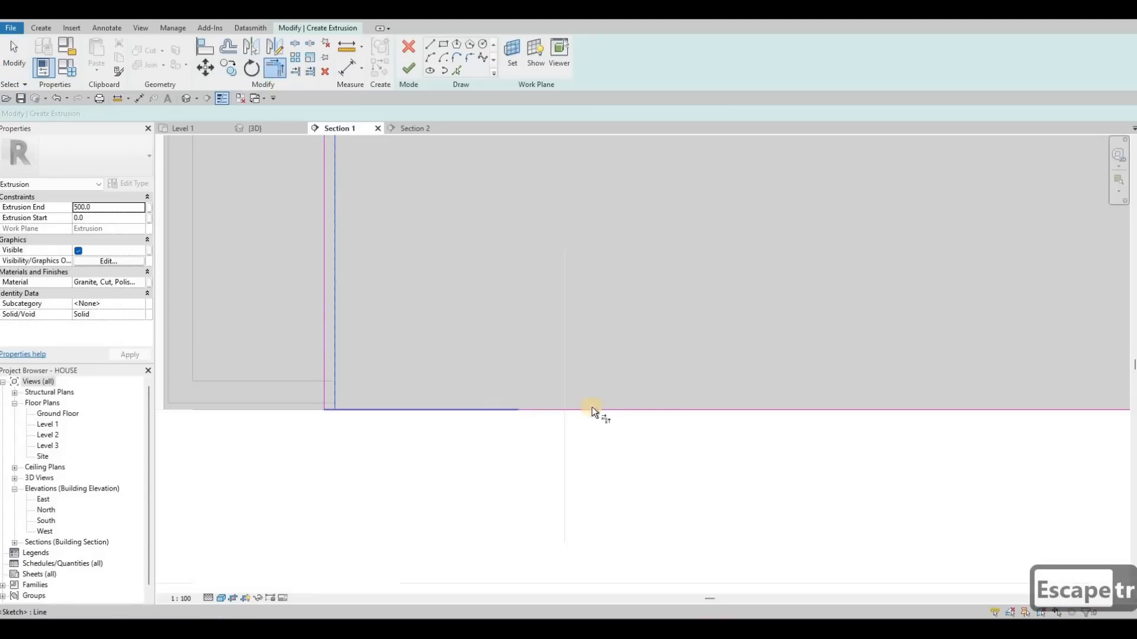
scroll(687, 402, down, 3)
scroll(691, 405, up, 5)
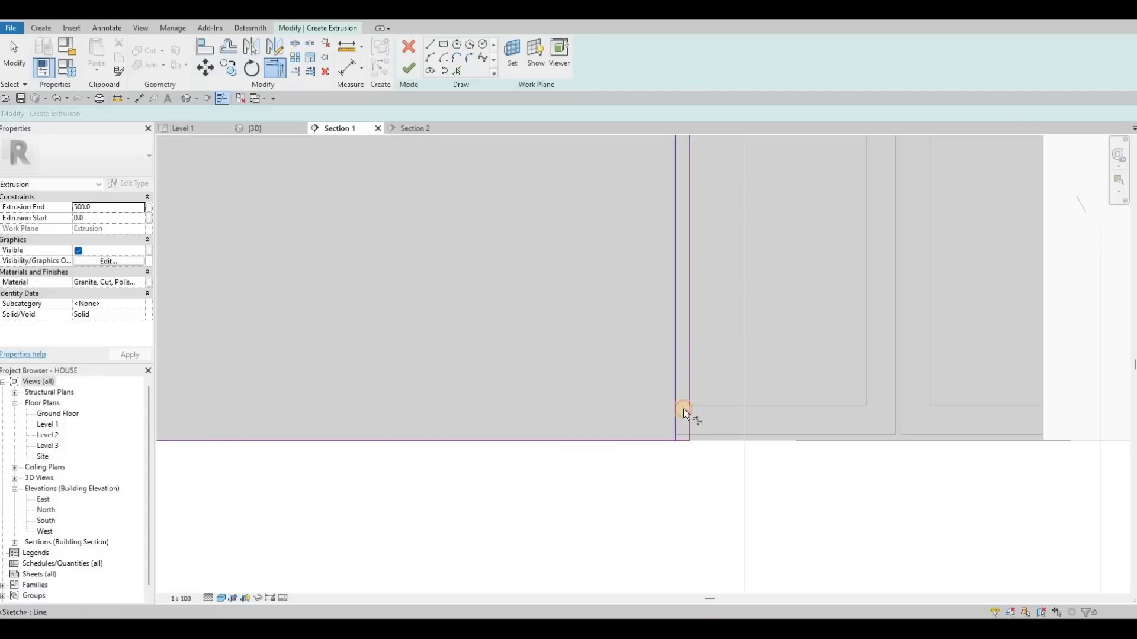
click(676, 394)
click(663, 441)
- Switch to the Level 1 plan to inspect the new countertop extrusion
scroll(462, 266, down, 3)
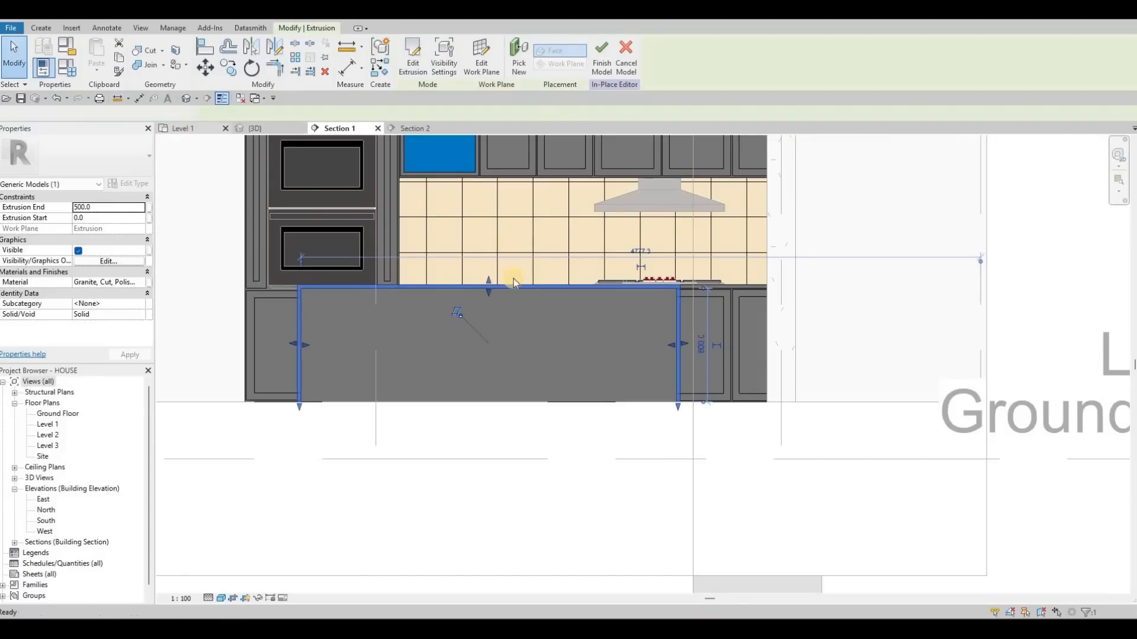
key(ctrl+Tab)
scroll(561, 390, up, 3)
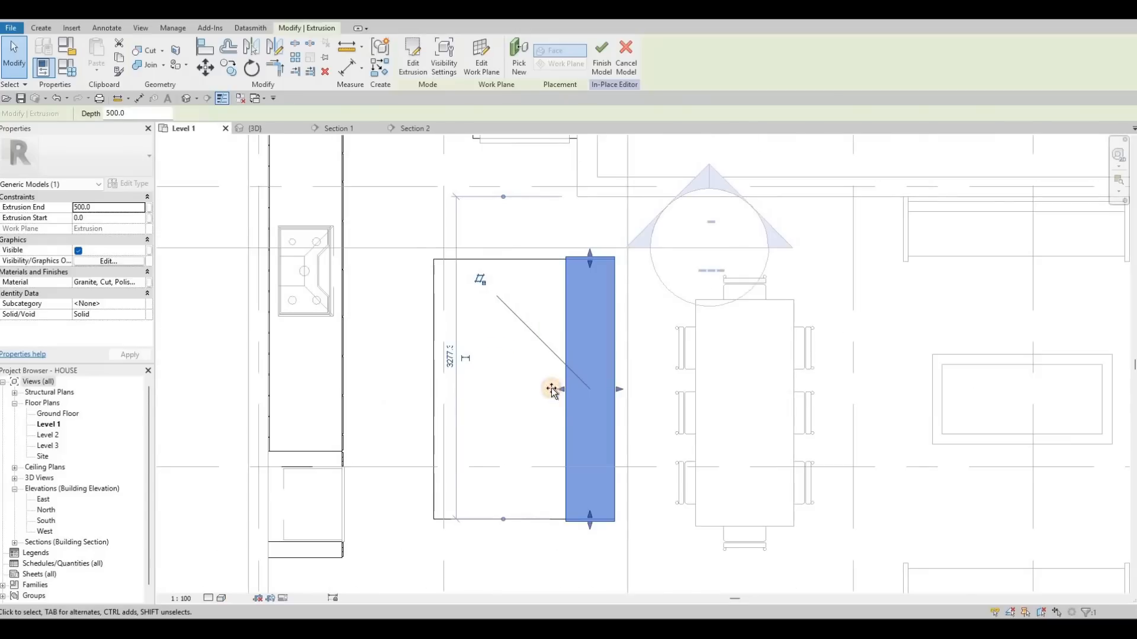
- Extend the island countertop's left edge so it covers the island's full width
drag(551, 390, 425, 385)
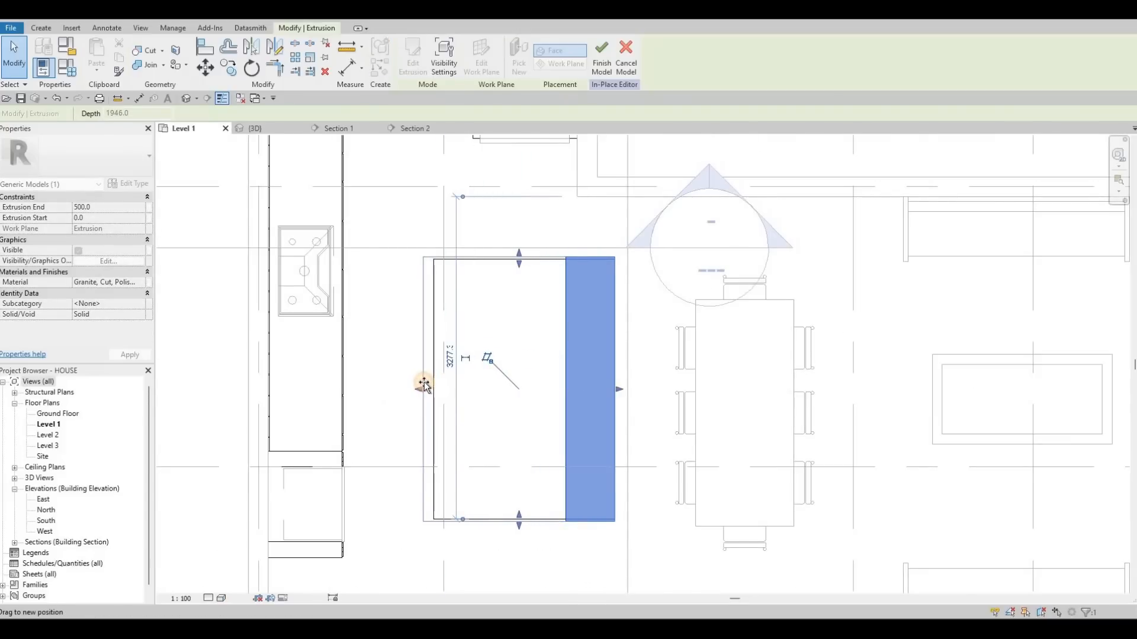
drag(368, 363, 368, 362)
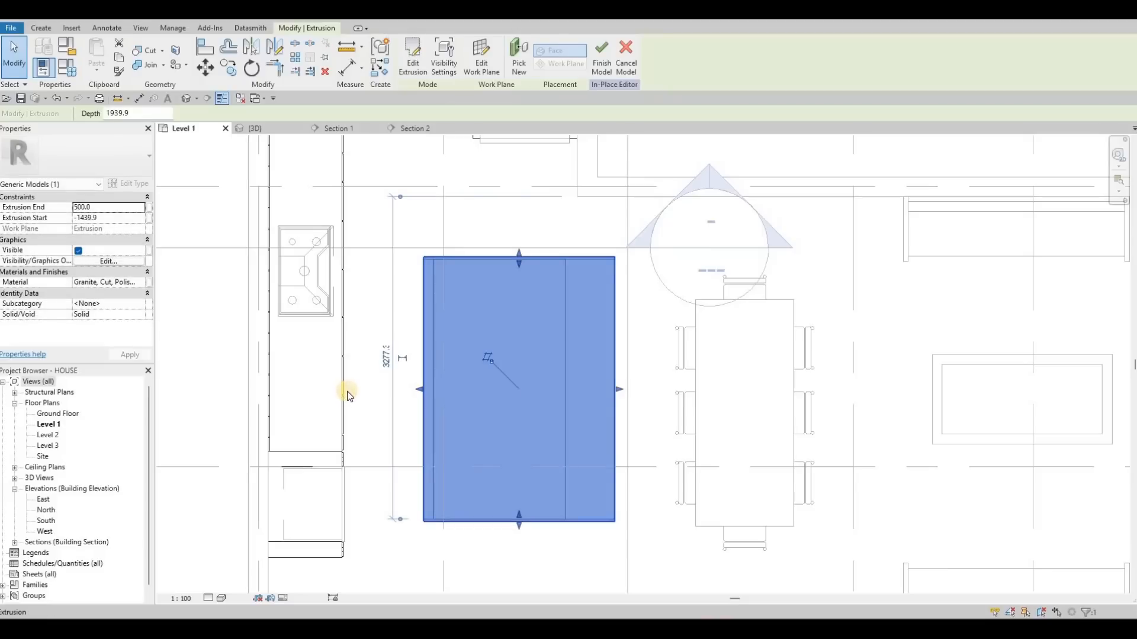
scroll(347, 392, up, 5)
click(356, 380)
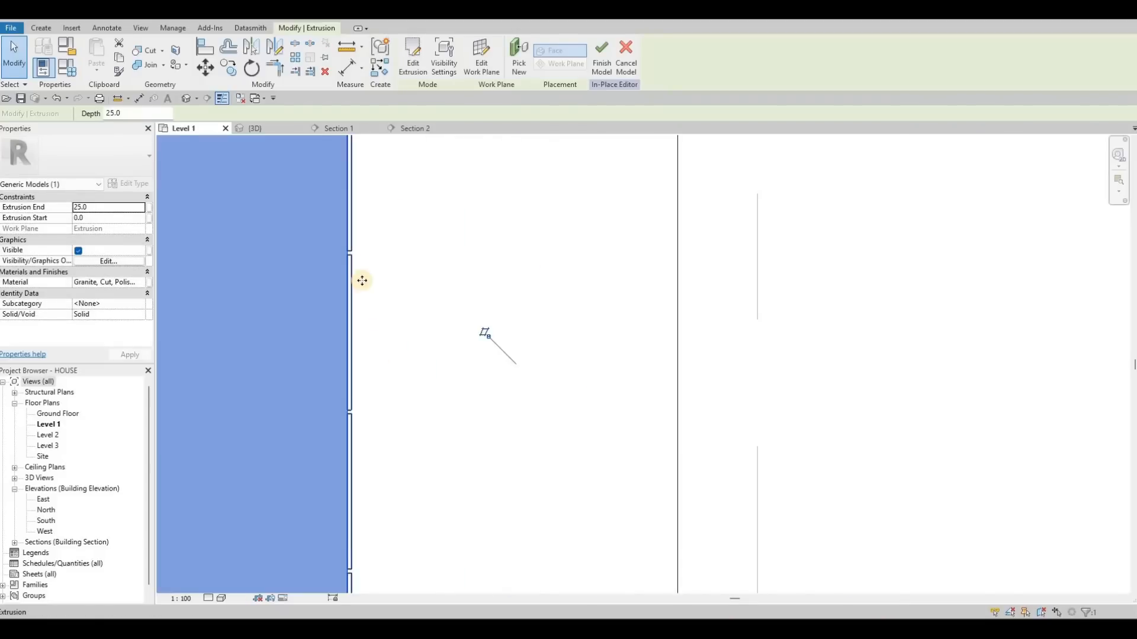
scroll(367, 246, down, 5)
scroll(368, 250, up, 3)
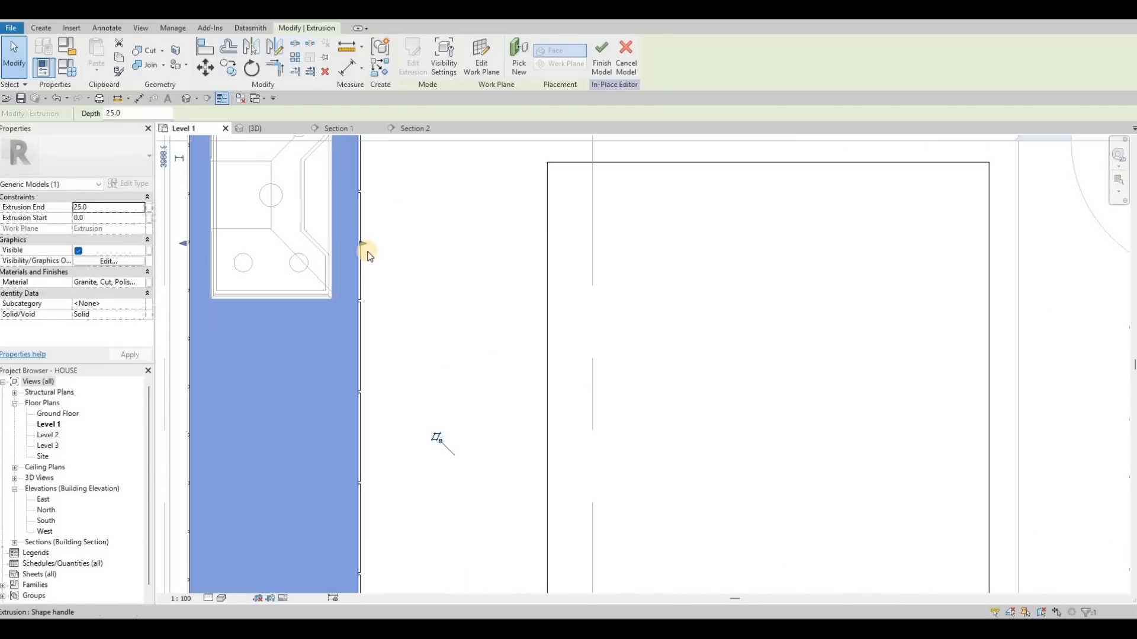
- Align the countertop edges with the neighbouring cabinet and wall reference lines
key(Escape)
scroll(355, 264, up, 2)
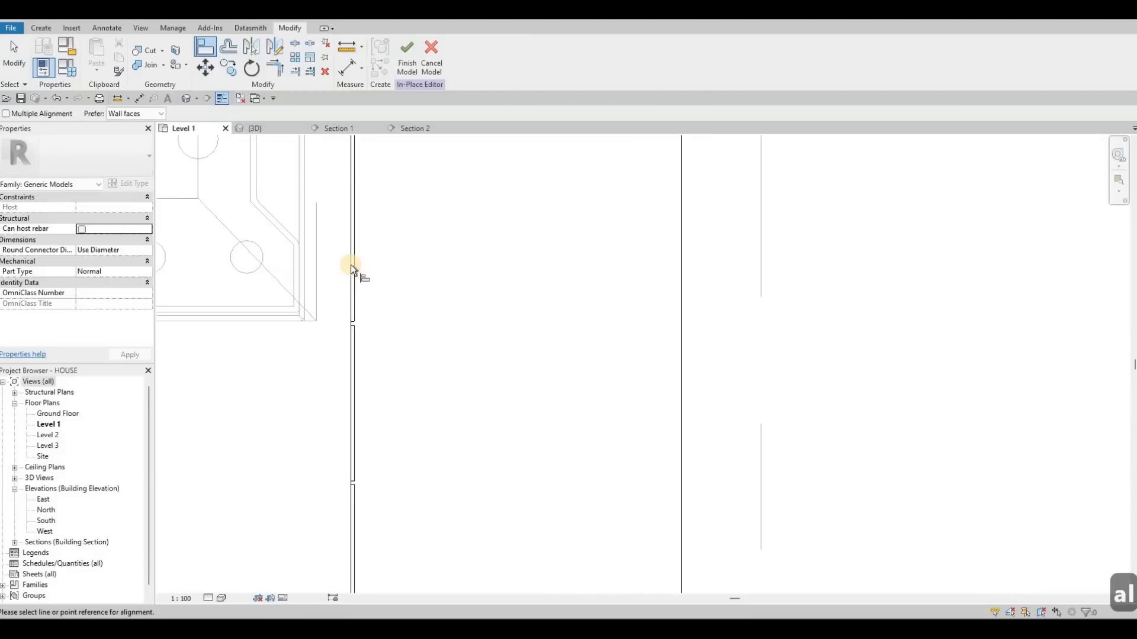
click(353, 264)
scroll(442, 257, down, 3)
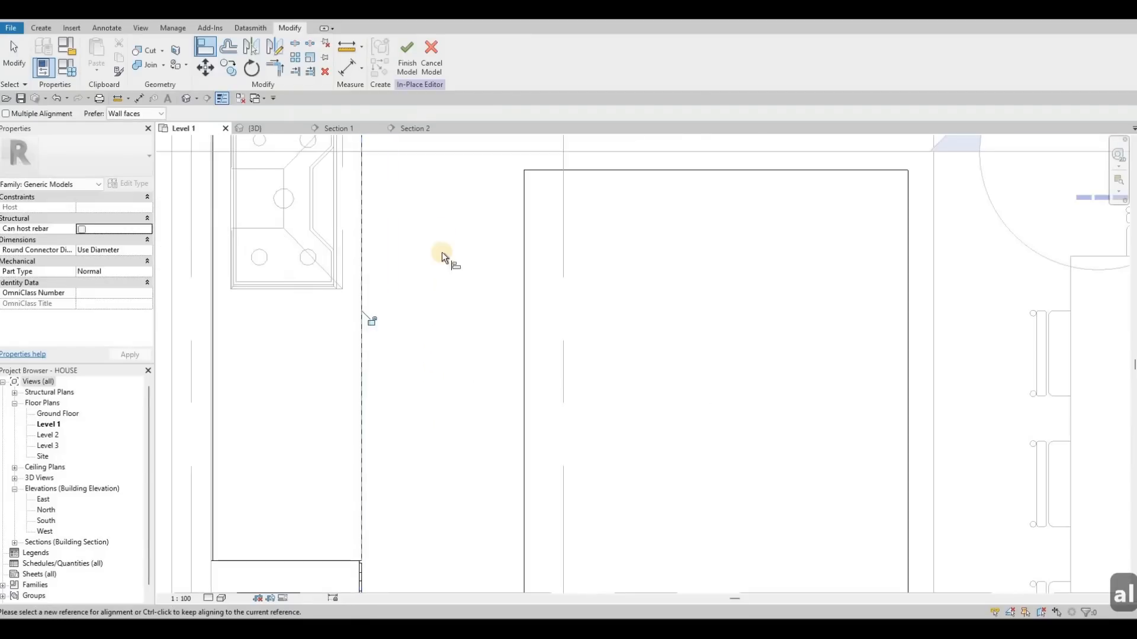
middle_drag(445, 219, 425, 388)
scroll(446, 209, up, 3)
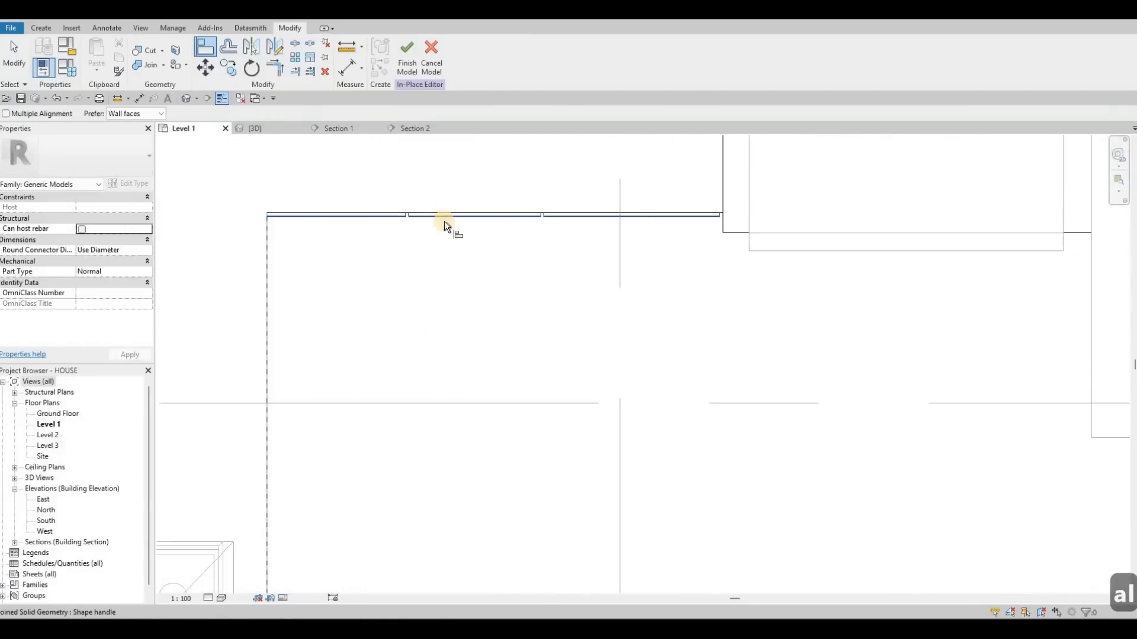
click(443, 221)
click(429, 229)
scroll(477, 254, down, 3)
key(Escape)
key(Escape)
key(Escape)
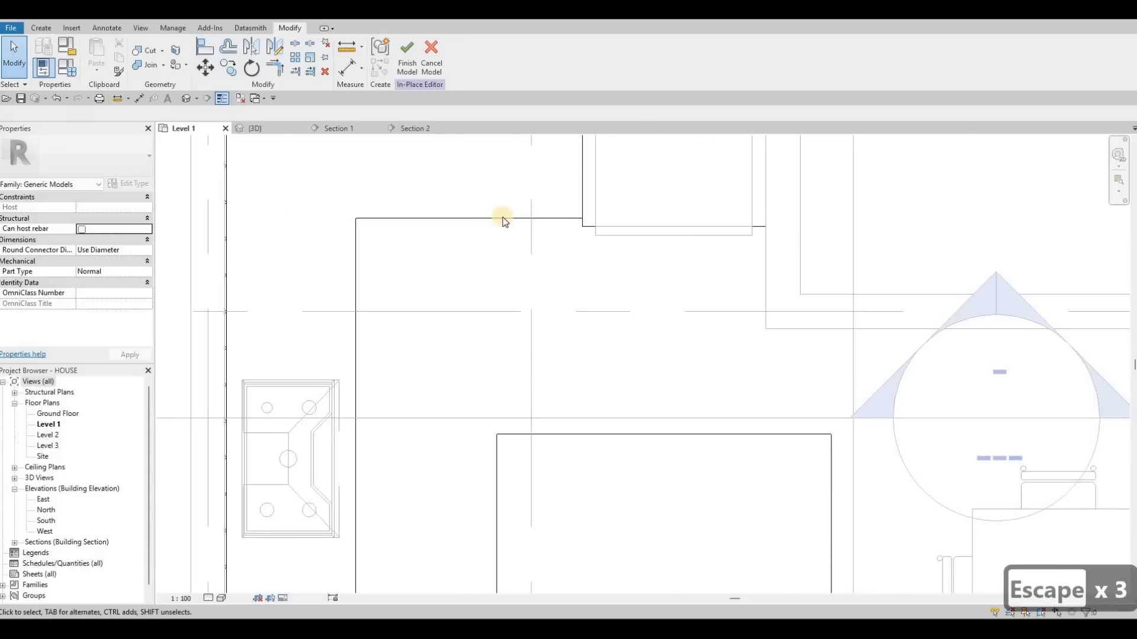
- In the 3D view, drag the island countertop's top face down to an extrusion end of 220
scroll(508, 249, down, 2)
scroll(514, 275, down, 1)
middle_drag(576, 321, 556, 285)
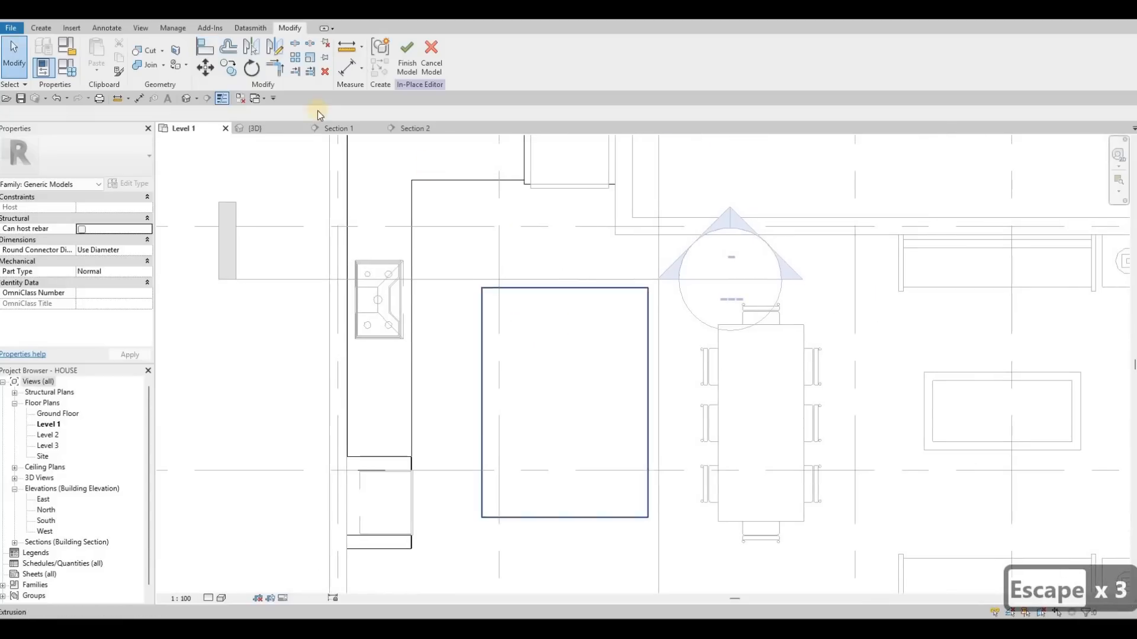
click(247, 128)
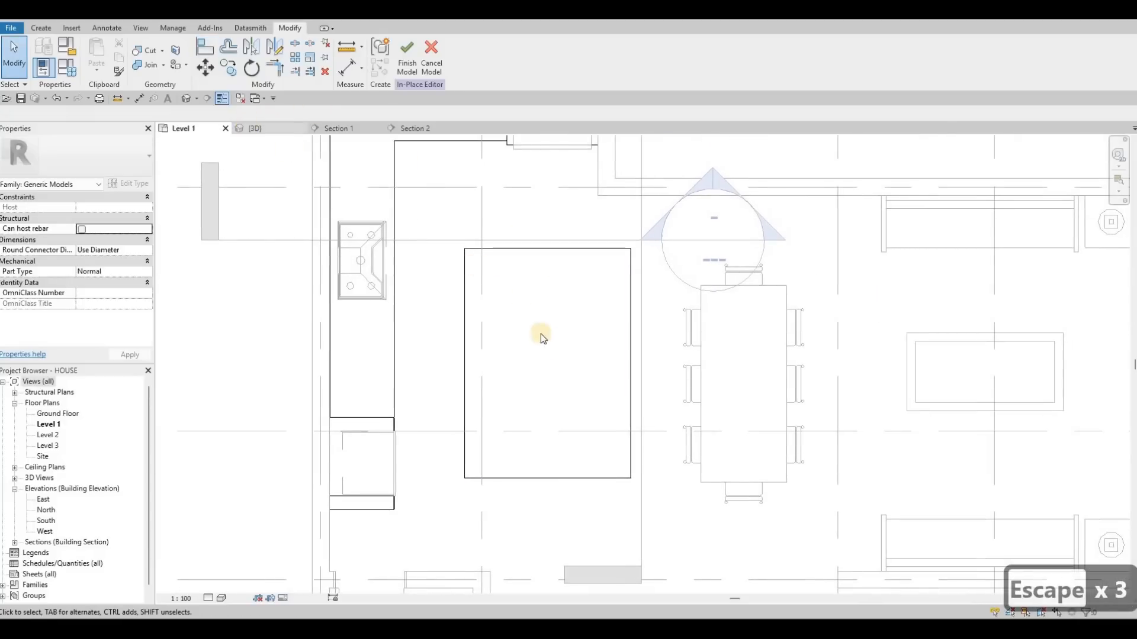
shift+middle_drag(538, 389, 647, 431)
click(642, 430)
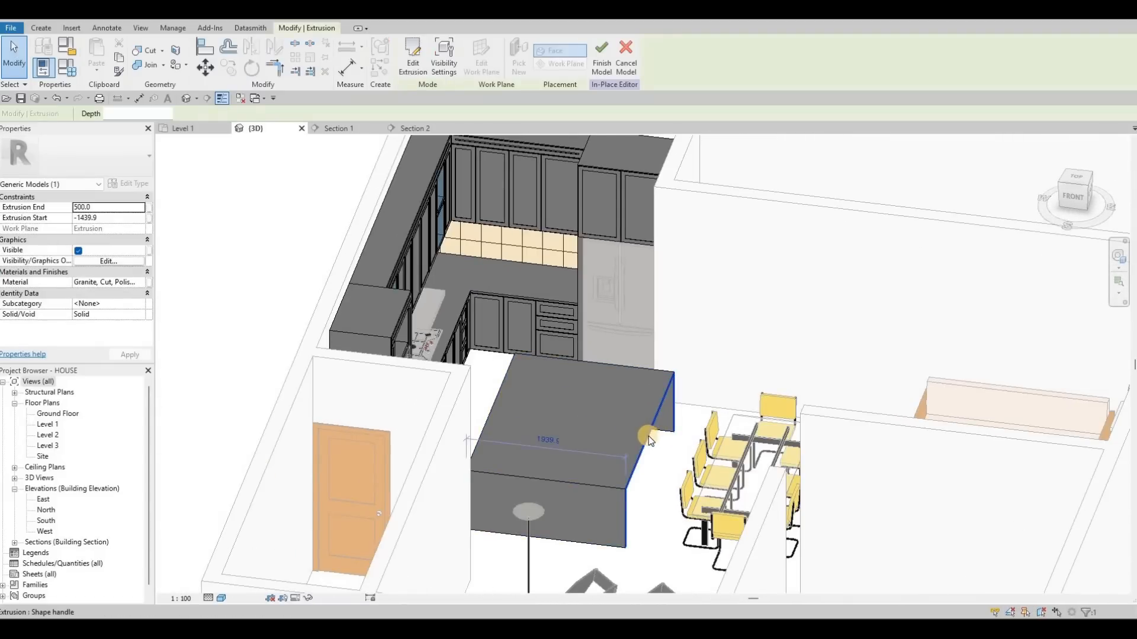
key(Escape)
key(Escape)
scroll(657, 450, up, 2)
click(661, 482)
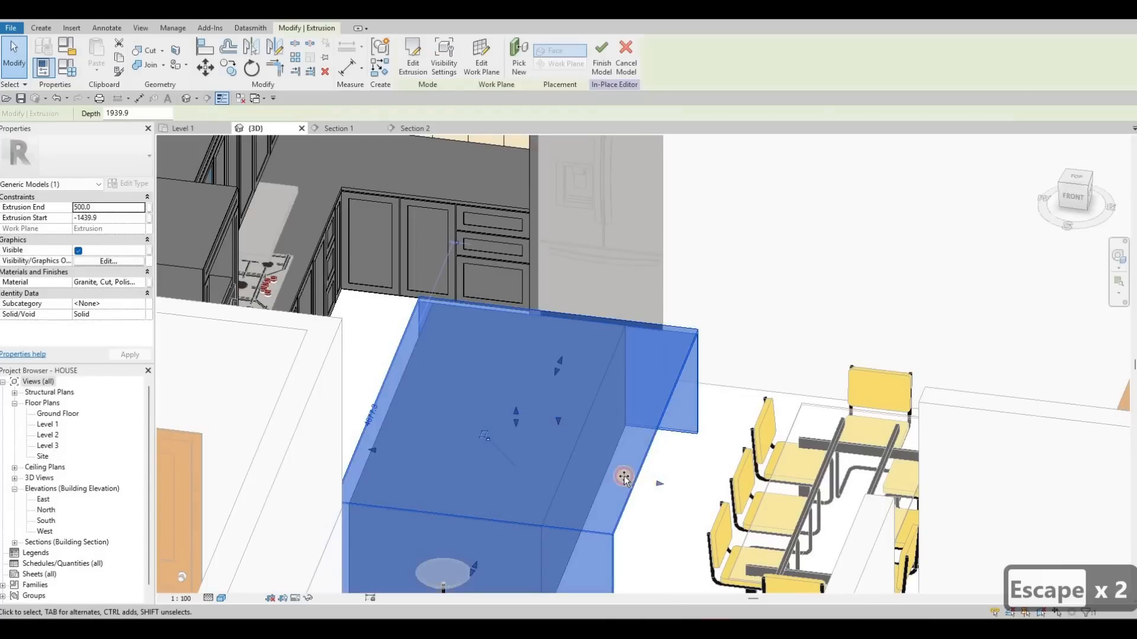
drag(617, 477, 613, 406)
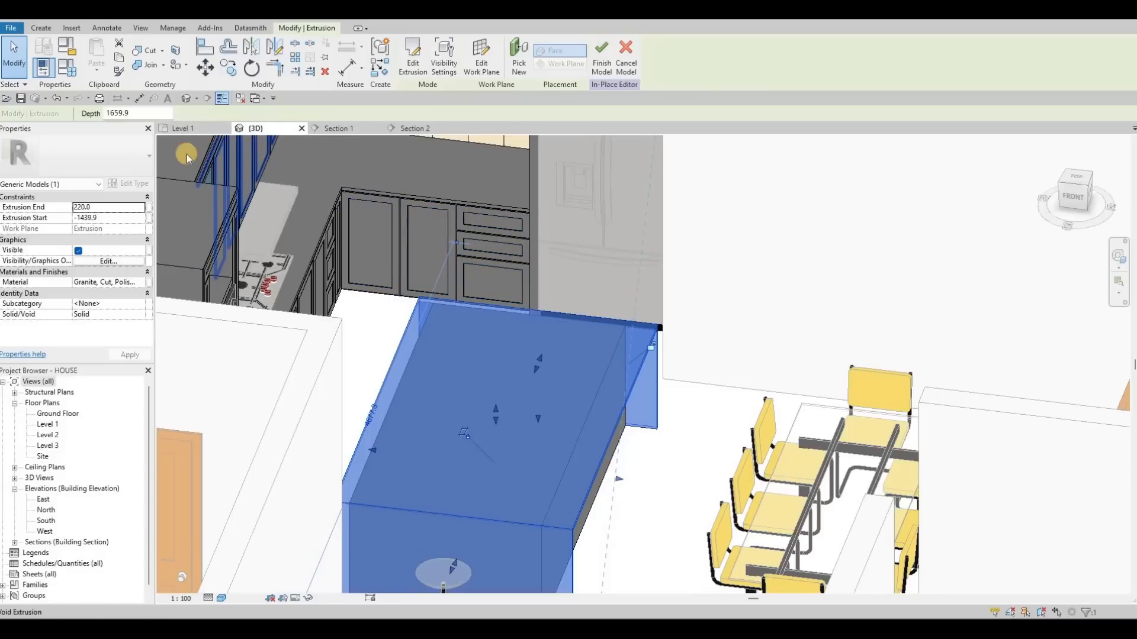
- Open the Load Family dialog and browse to the US Imperial Furniture Seating library folder
click(186, 128)
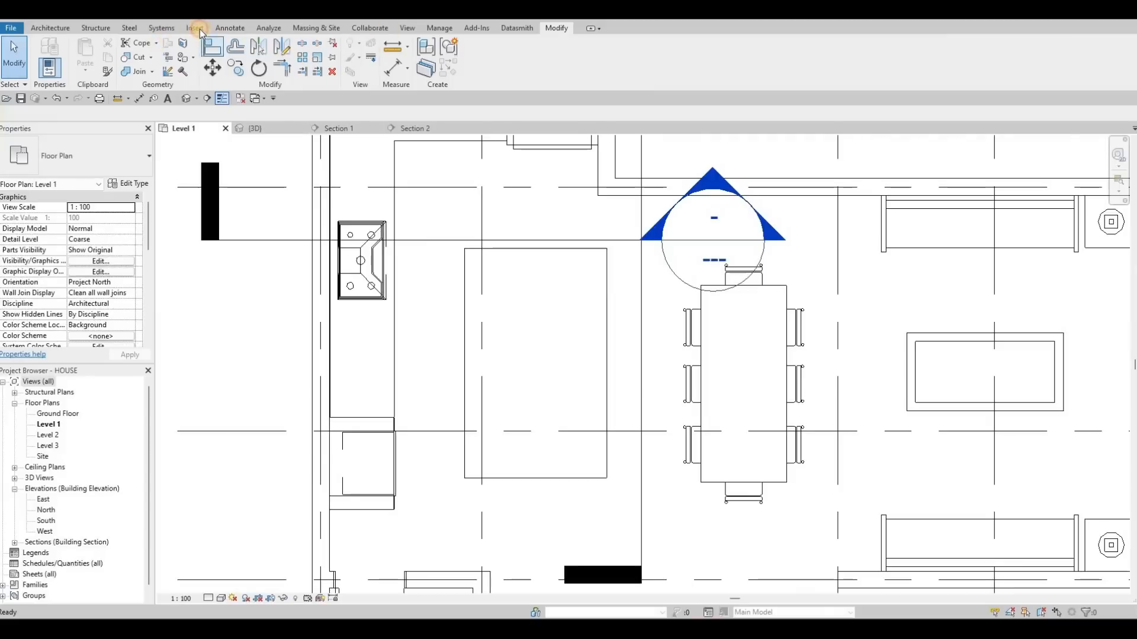
click(199, 30)
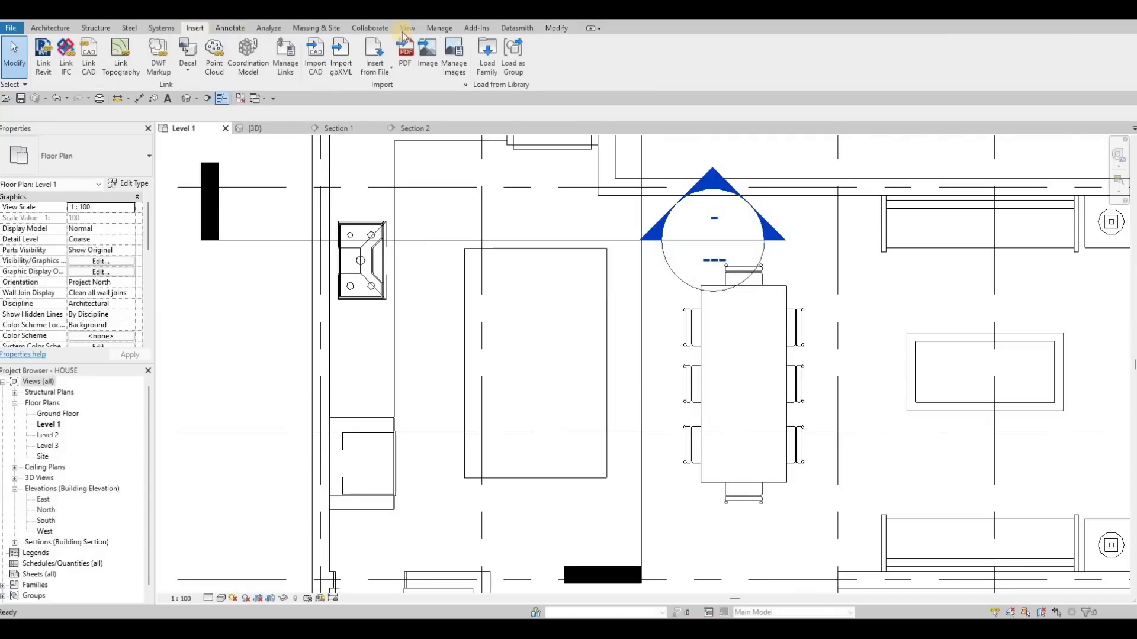
click(488, 54)
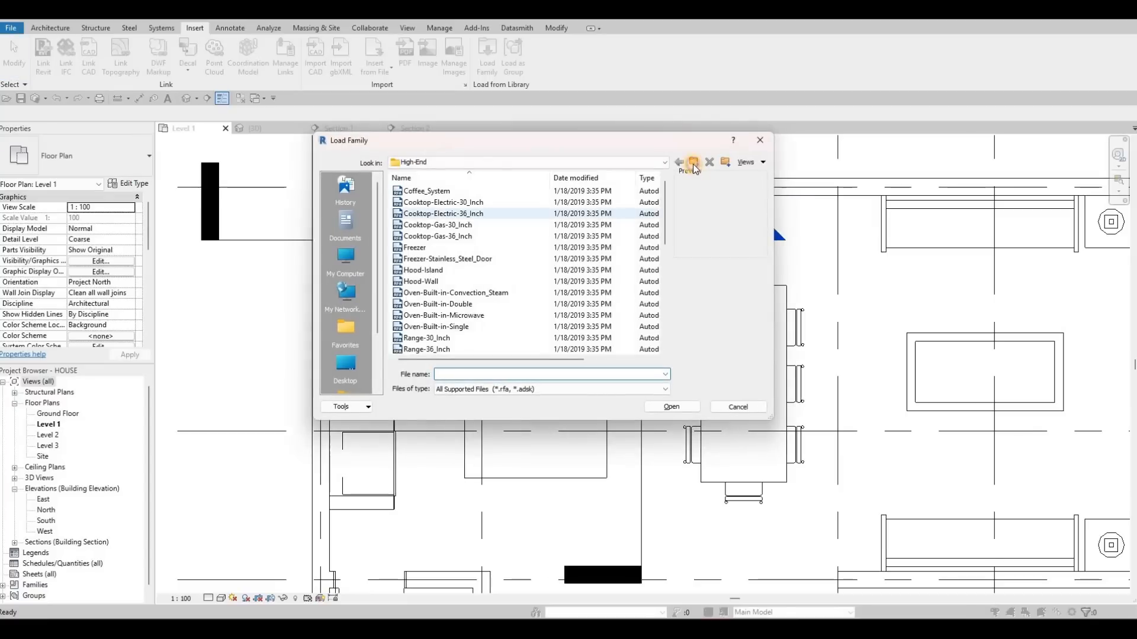
click(695, 167)
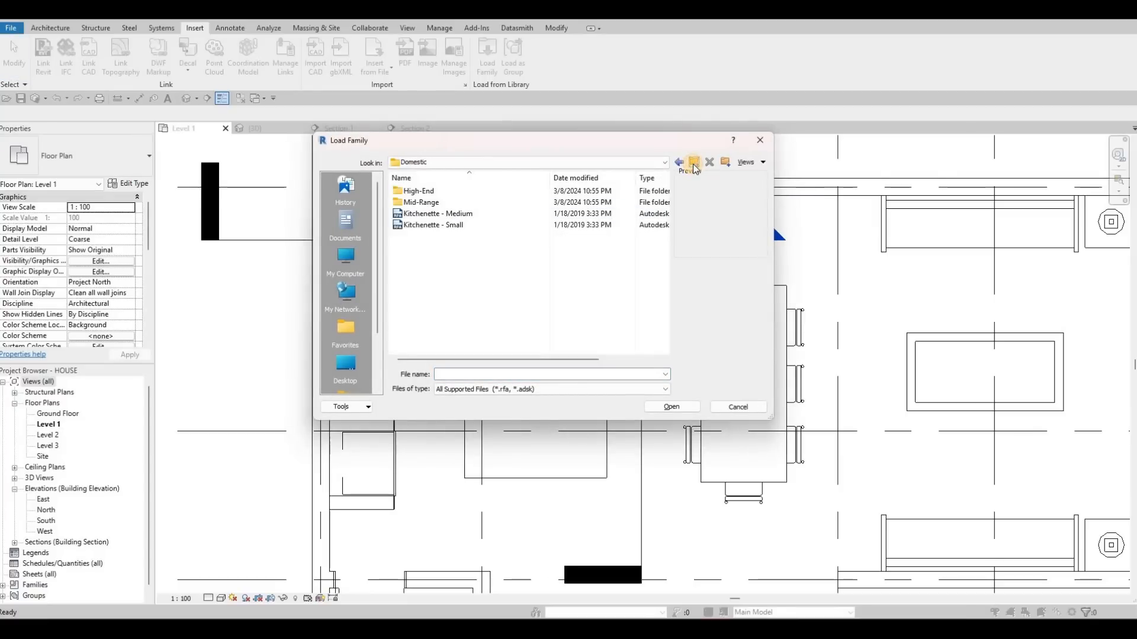
click(695, 166)
click(695, 166)
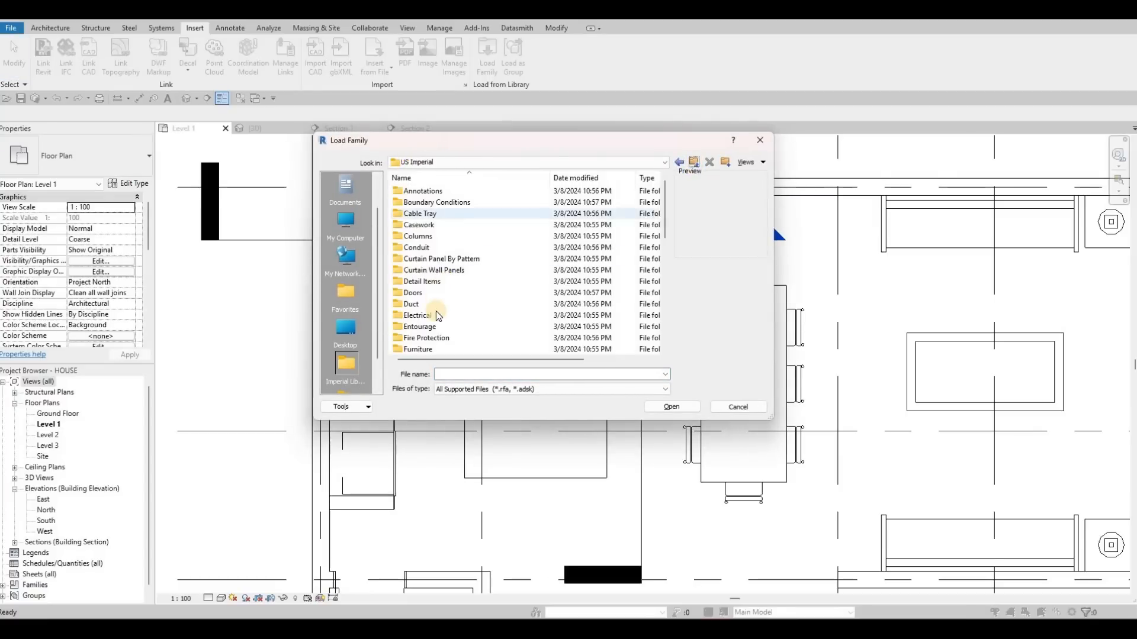
scroll(435, 313, down, 1)
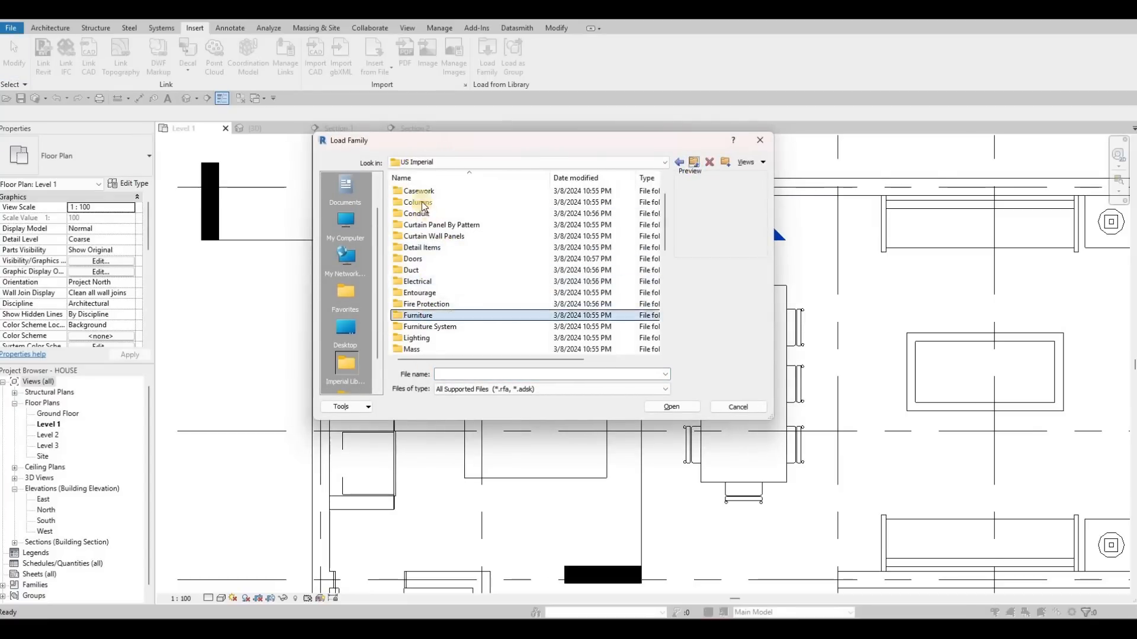
double_click(417, 315)
click(434, 200)
double_click(434, 198)
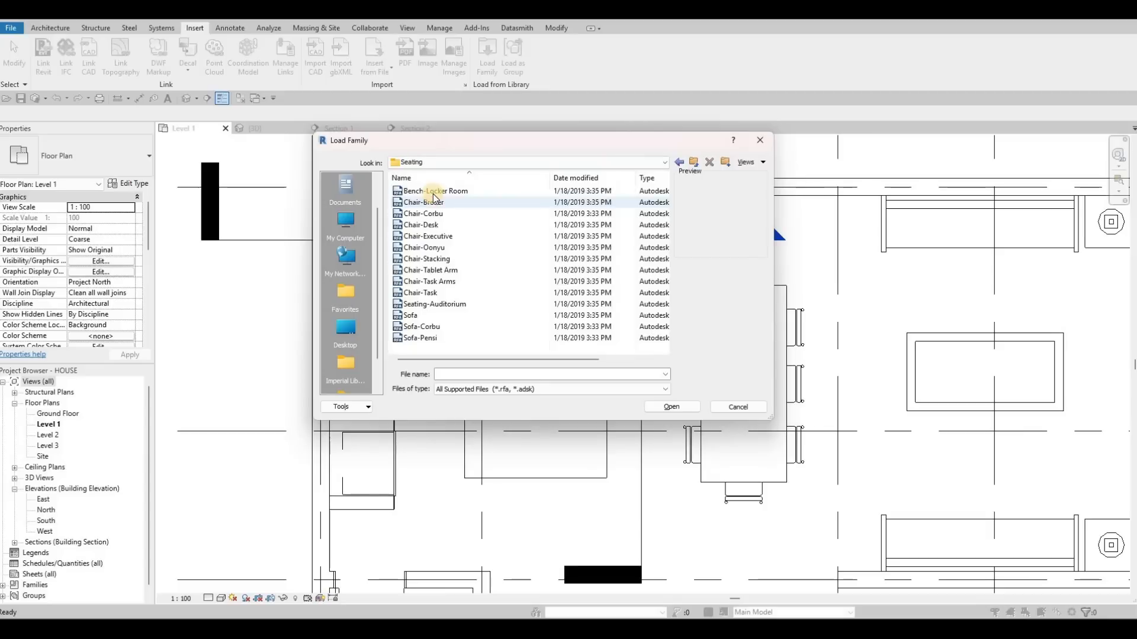
- Preview the seating families and load the Chair-Stacking family
click(434, 196)
click(441, 202)
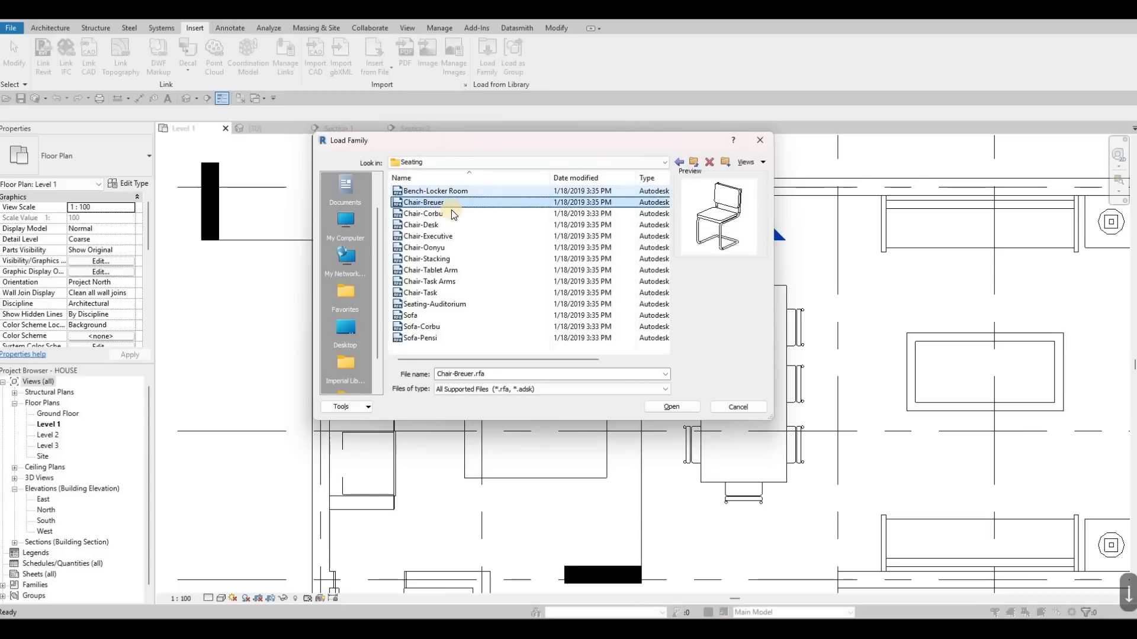
key(Down)
key(Down)
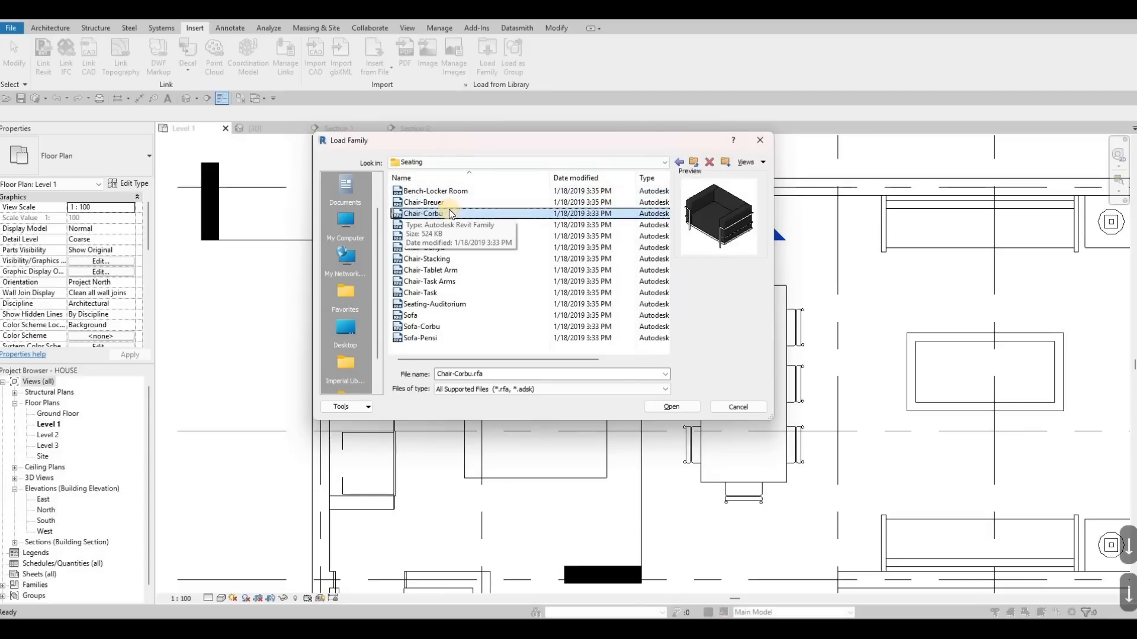
key(Down)
key(Down)
key(Down)
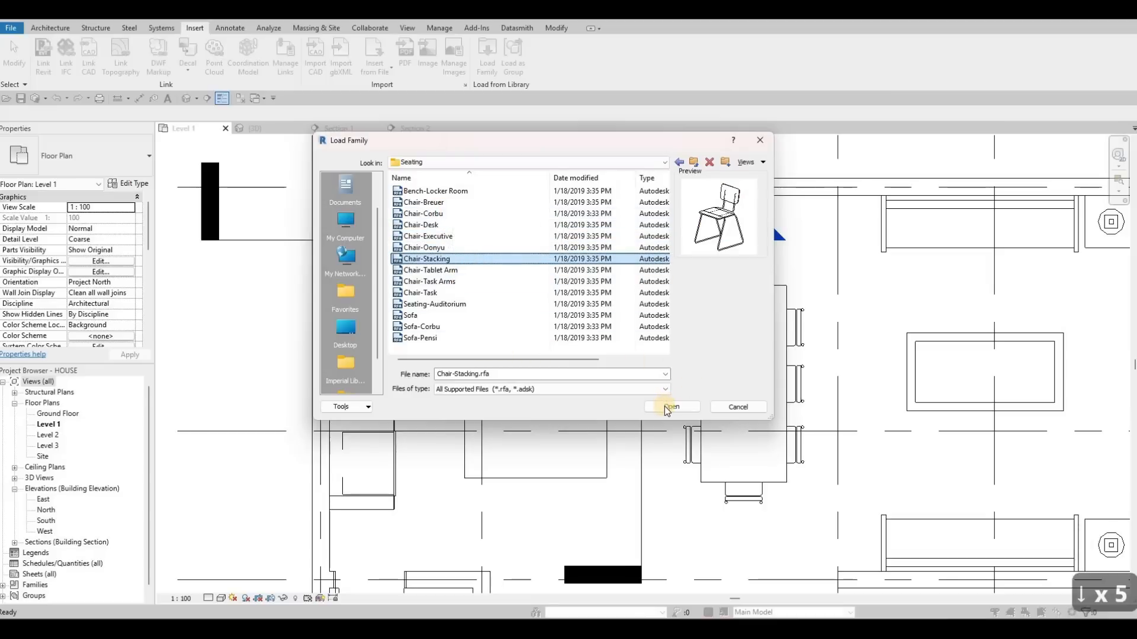
click(649, 401)
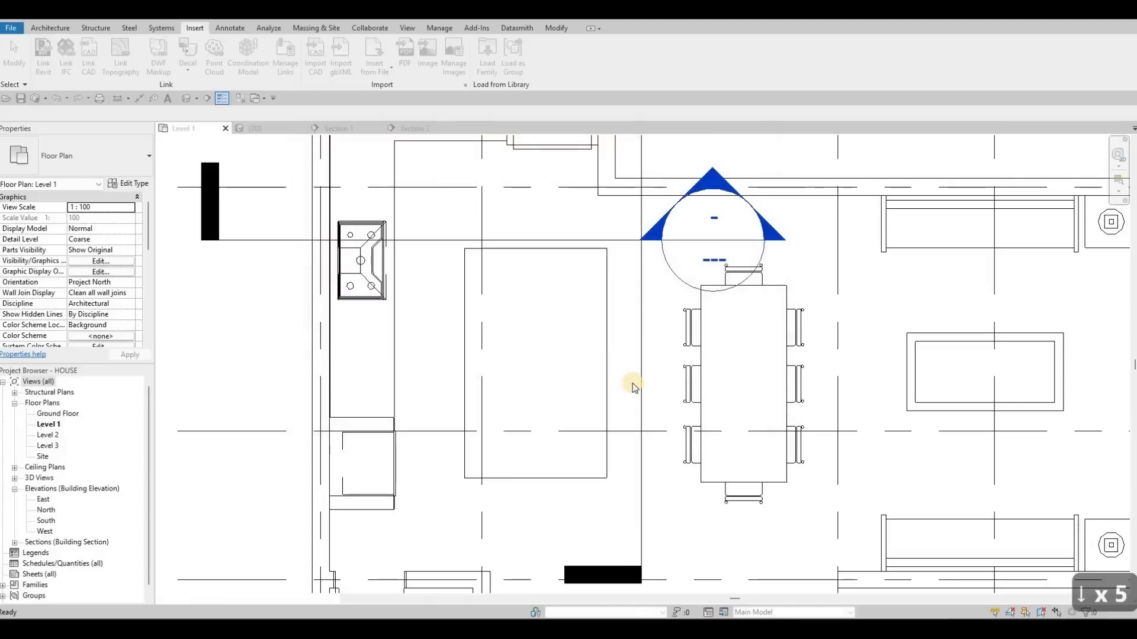
- Place four rotated Chair-Stacking chairs in a row along the island's right side
key(c)
key(m)
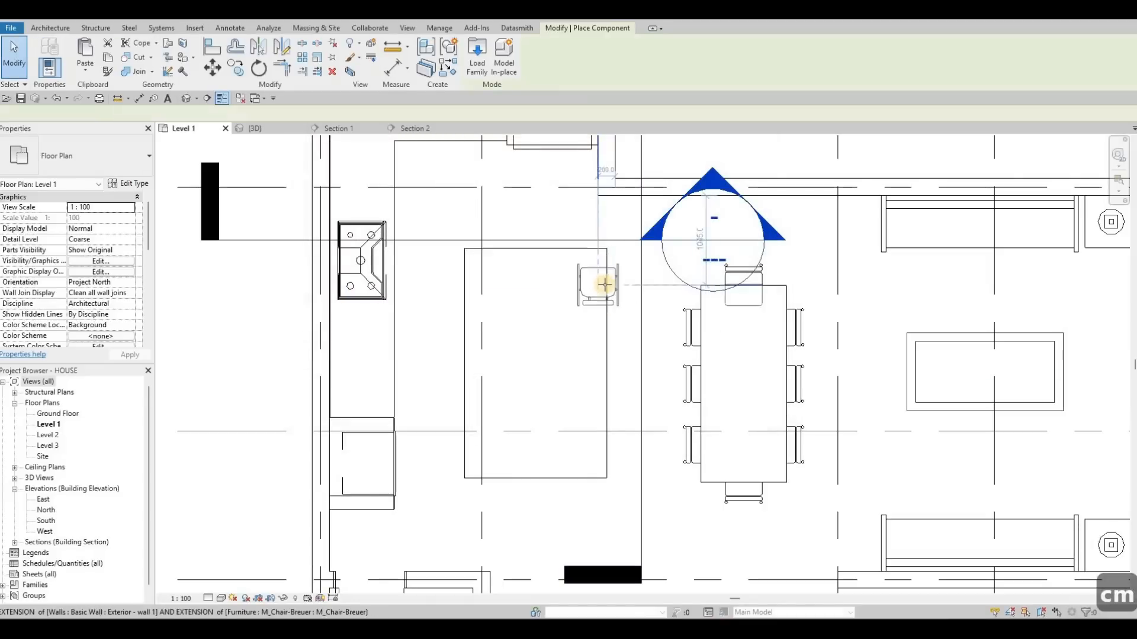
key(space)
key(space)
scroll(606, 276, up, 1)
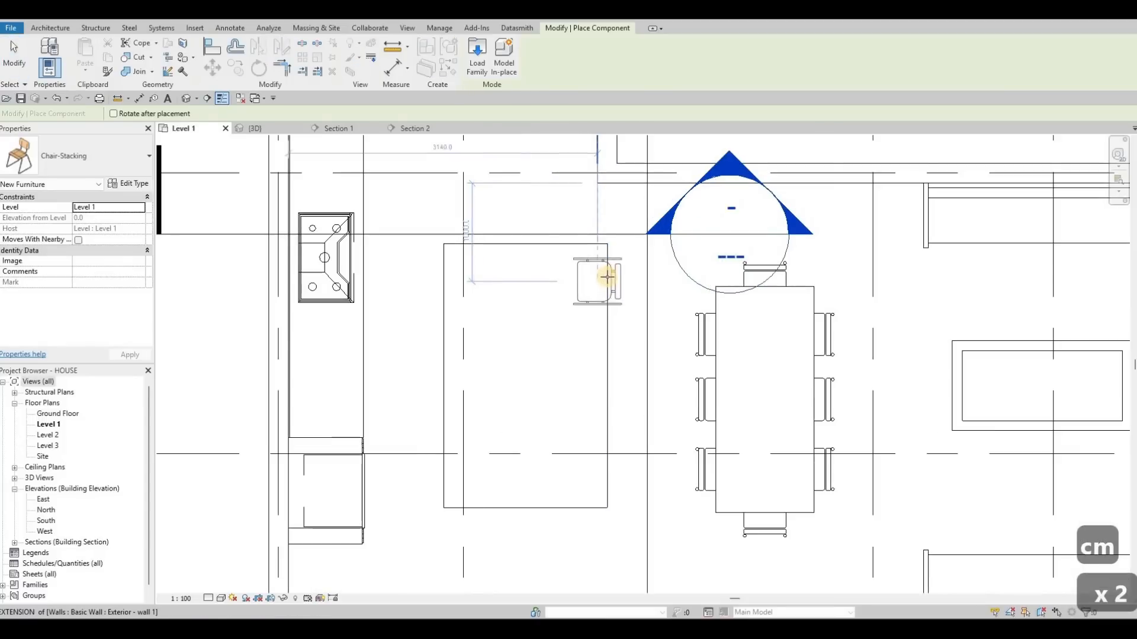
click(610, 327)
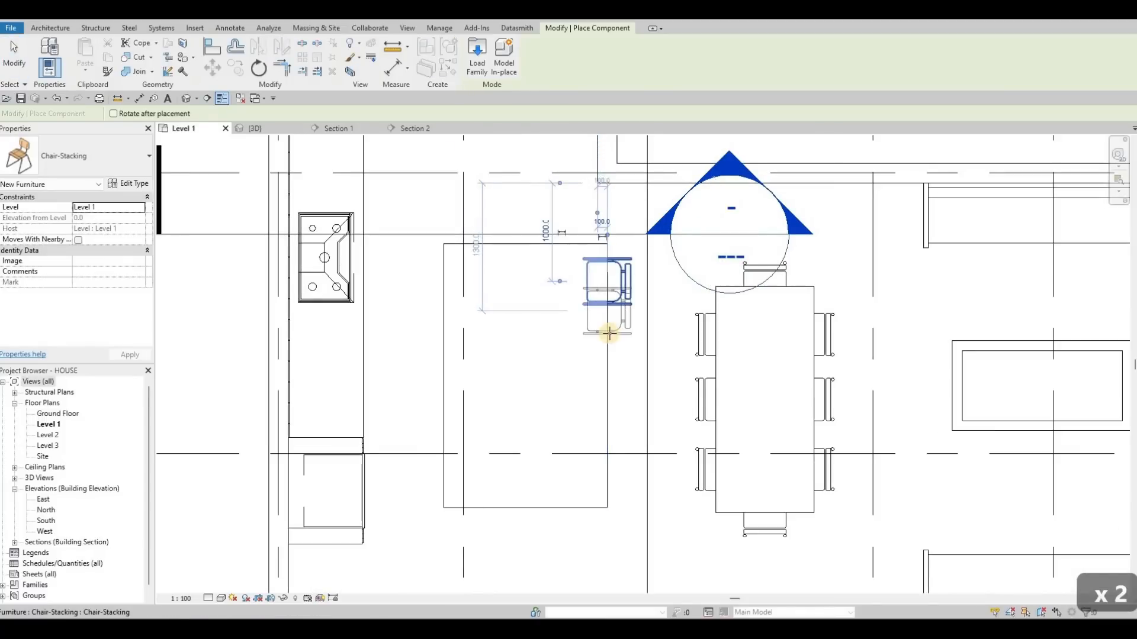
click(611, 387)
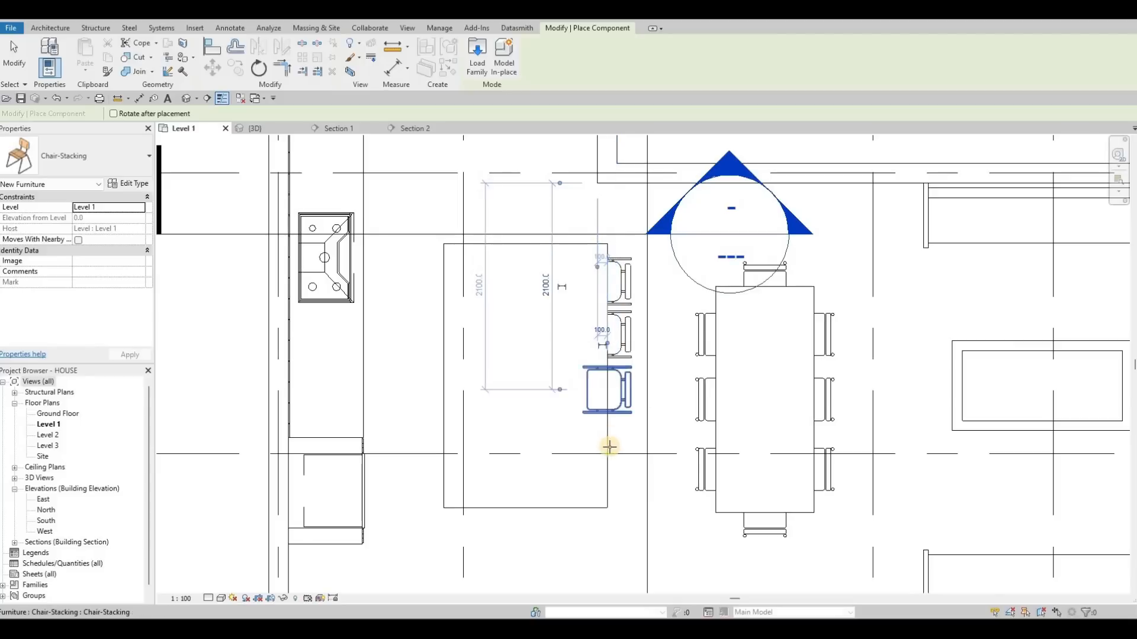
click(610, 445)
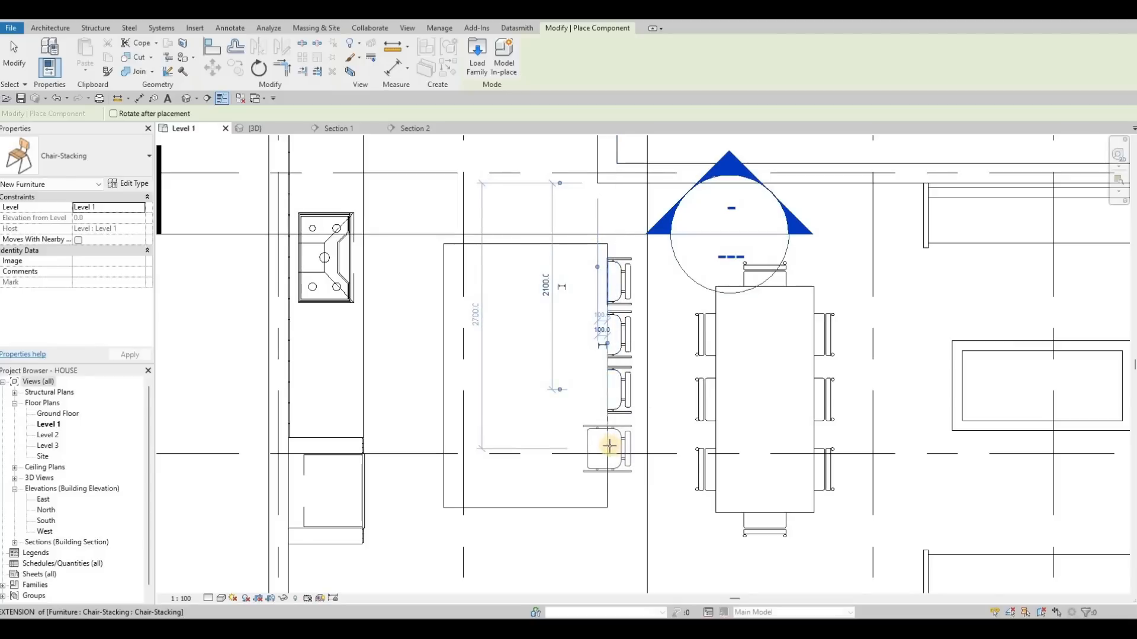
click(609, 445)
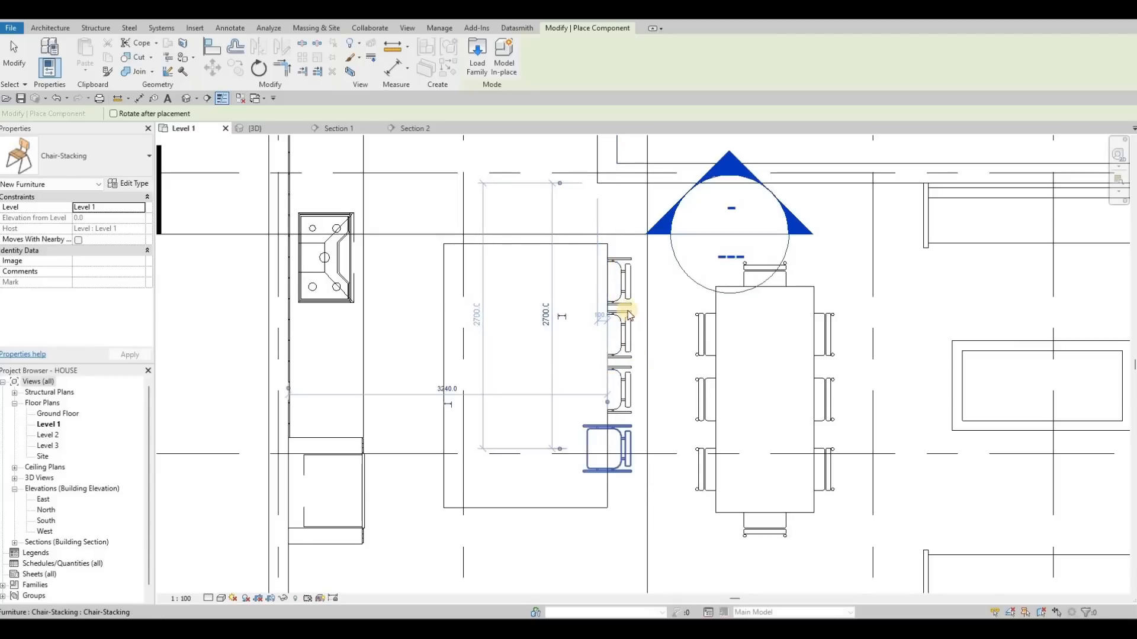
key(Escape)
key(Escape)
key(Escape)
key(Escape)
- Select the four chairs and nudge them downward along the island
click(620, 282)
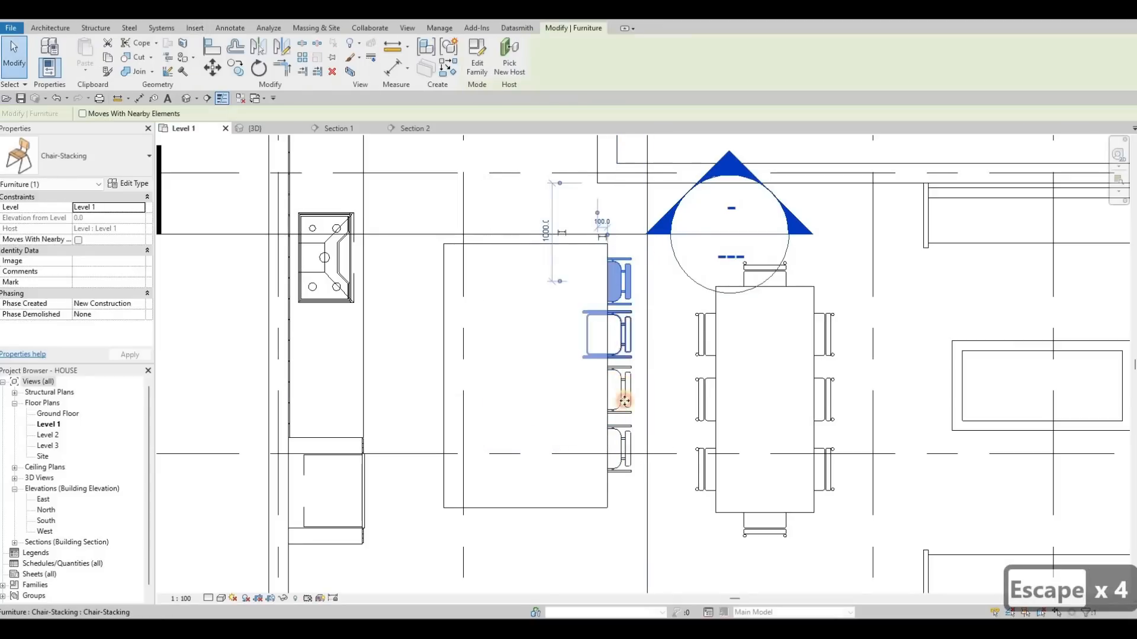
ctrl+click(628, 332)
ctrl+click(627, 388)
ctrl+click(628, 438)
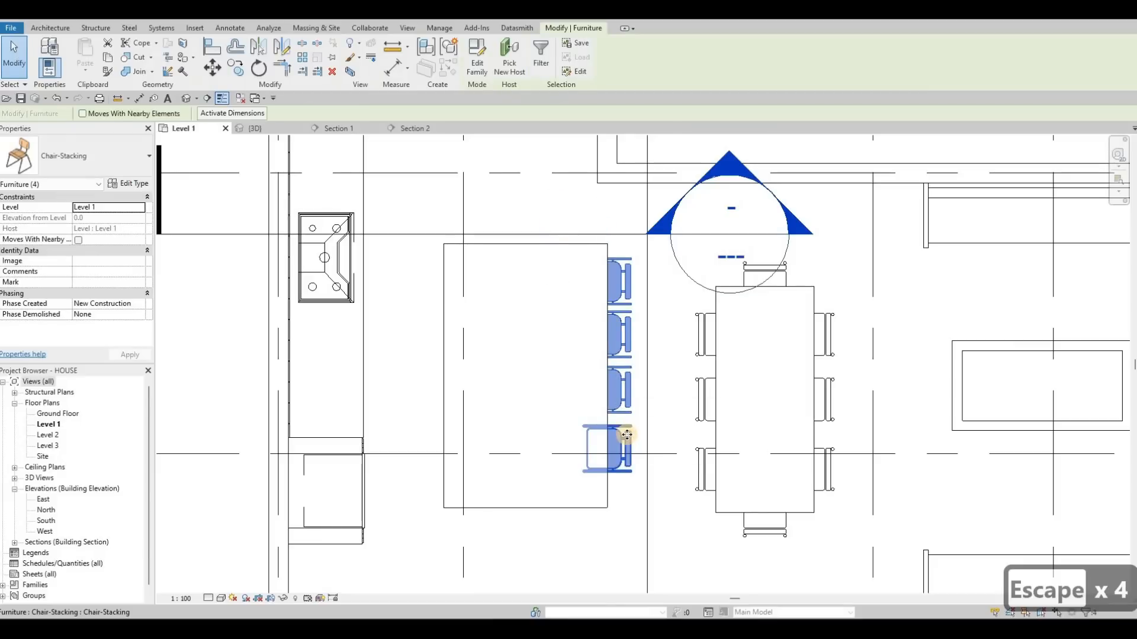
key(Down)
key(Down)
key(Down)
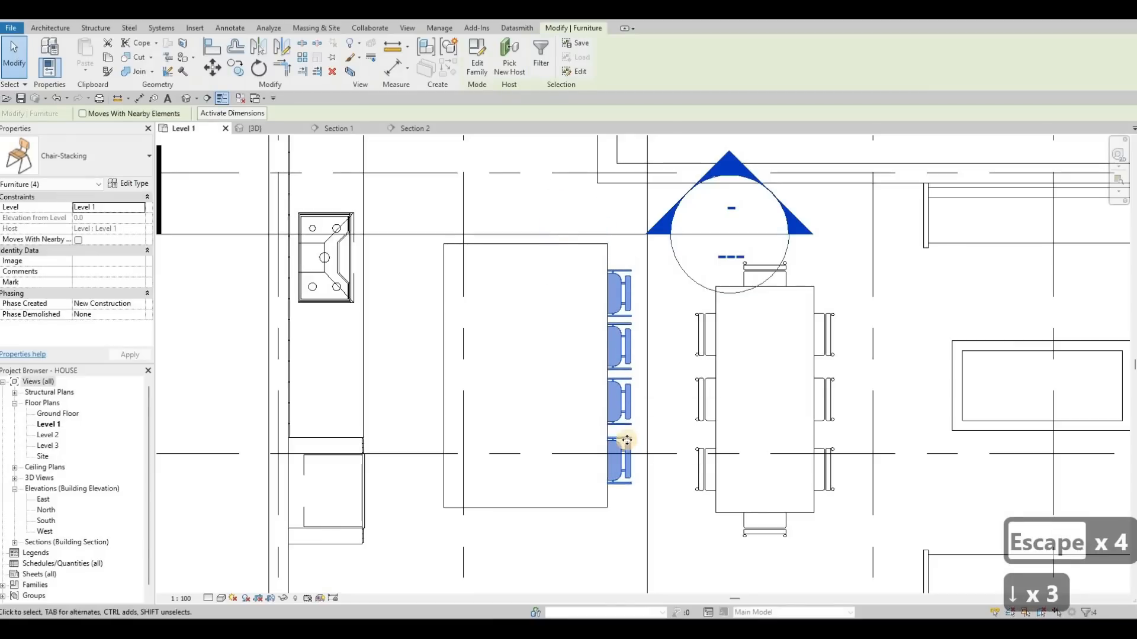
key(Up)
key(Down)
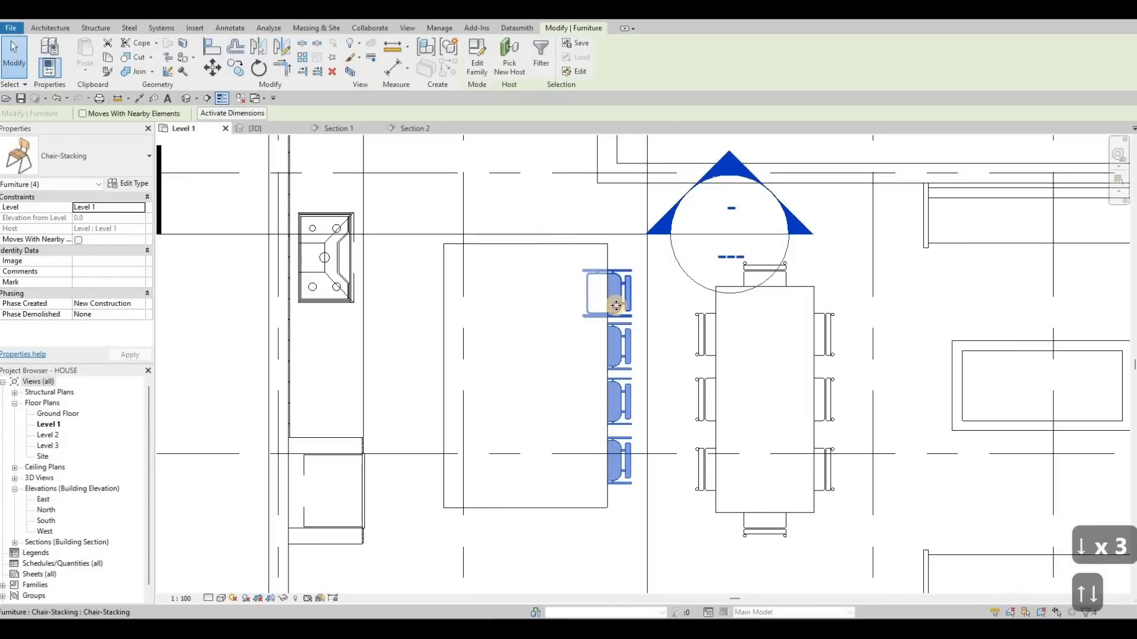
key(Down)
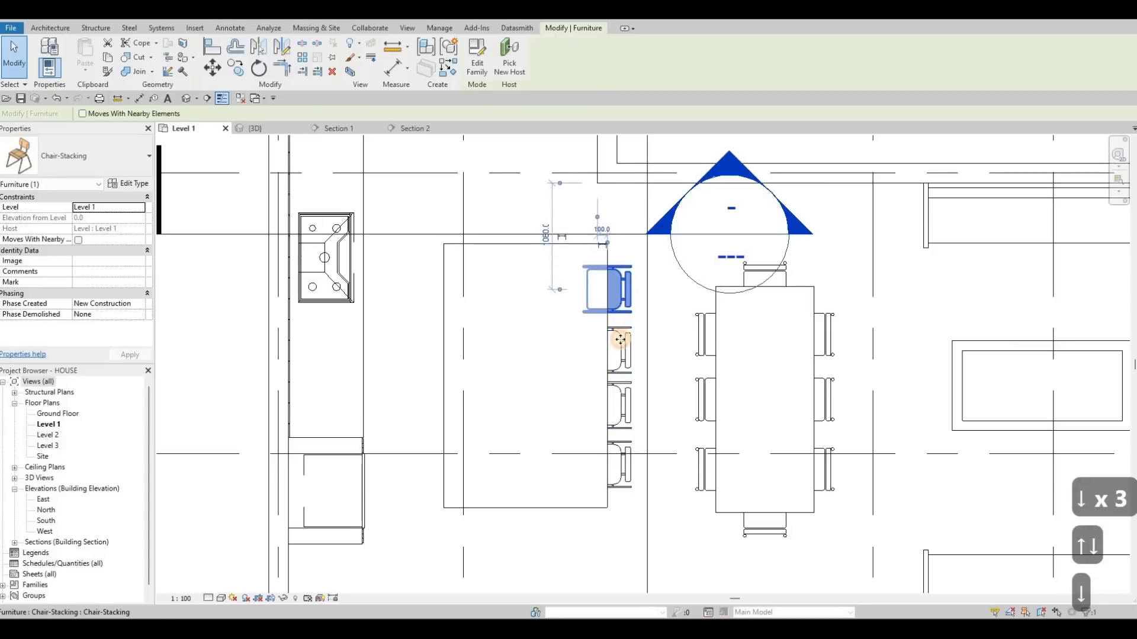
- Respace the chairs individually along the island's side by nudging the top two upward and the bottom one downward
key(Up)
key(Up)
key(Up)
key(Escape)
click(613, 404)
key(Up)
key(Up)
key(Up)
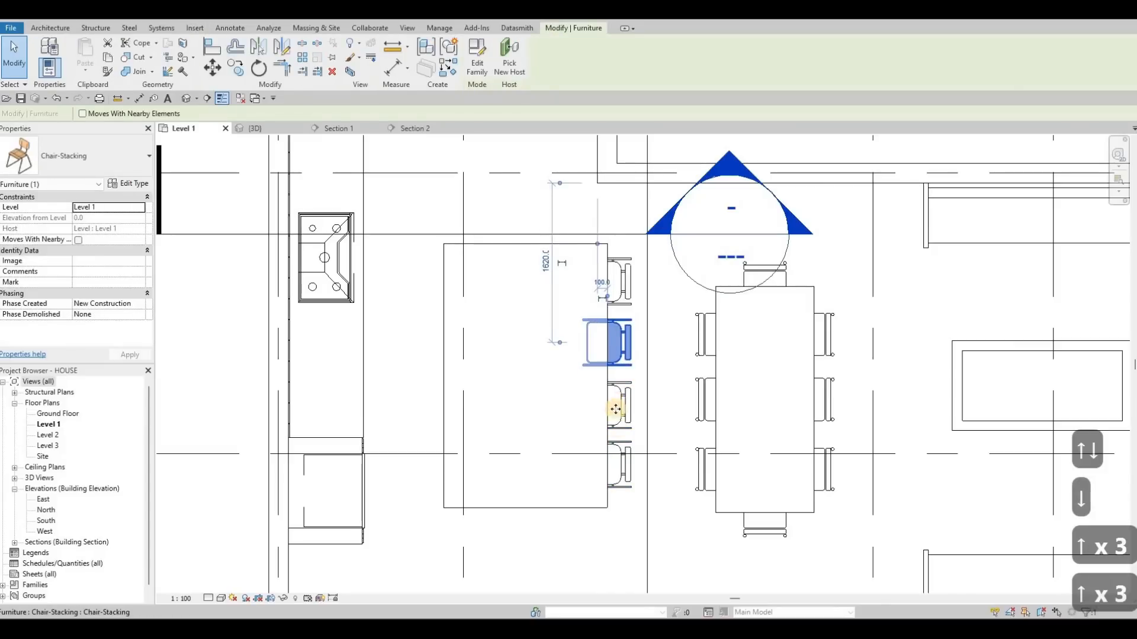
click(621, 447)
click(620, 449)
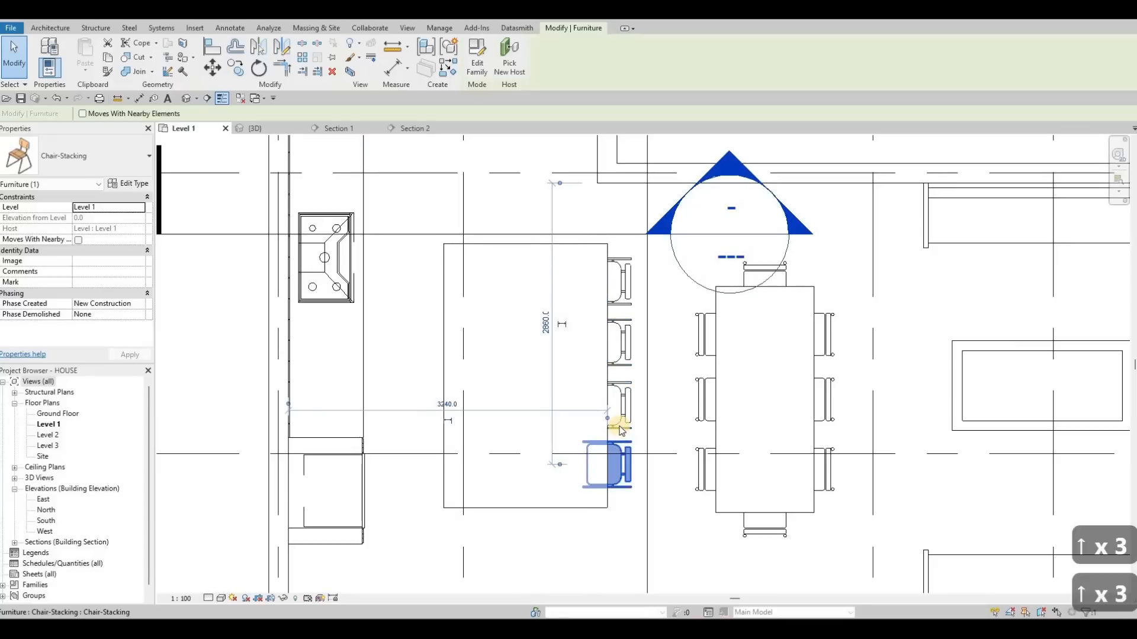
key(Down)
key(Down)
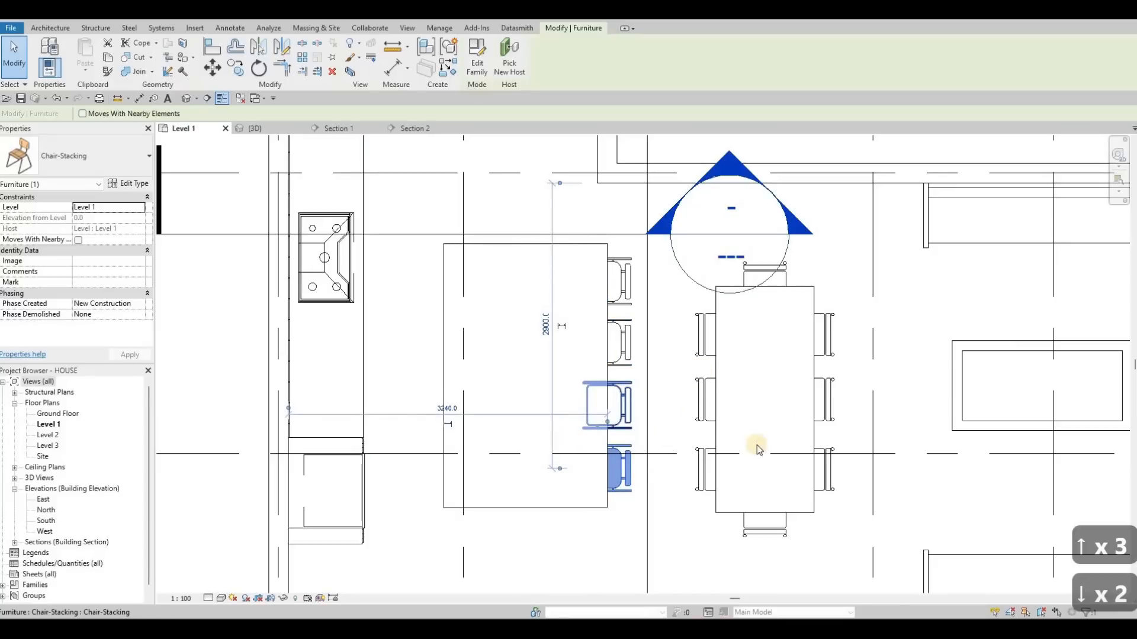
key(Escape)
- Examine the island chairs in the plan and in the 3D view, selecting one of the chairs
middle_drag(703, 482, 722, 386)
scroll(722, 388, down, 2)
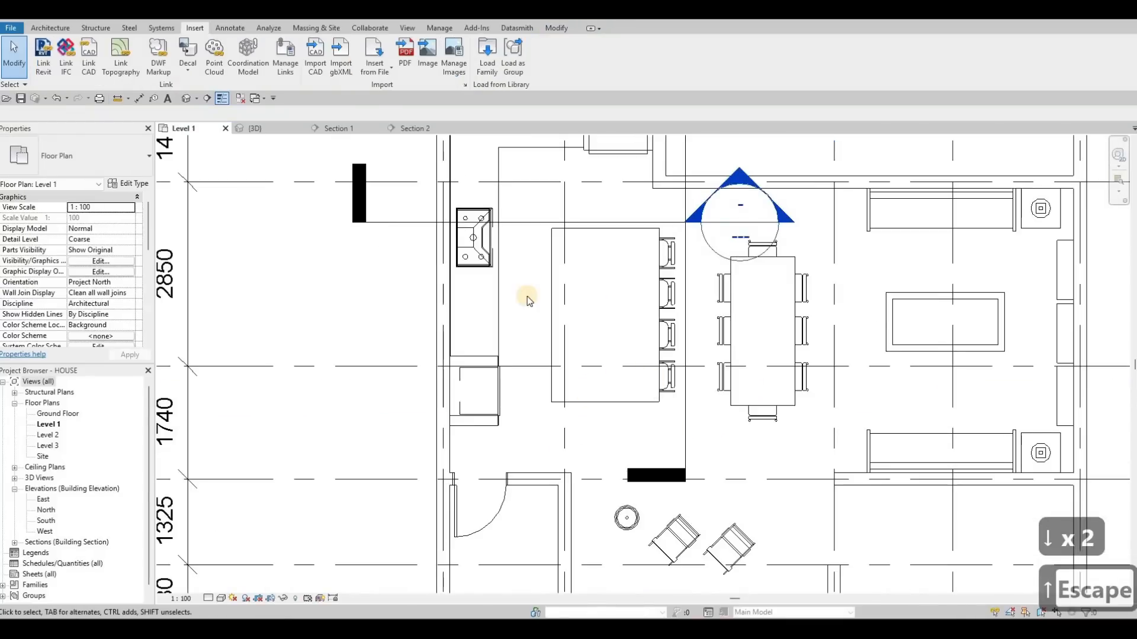
middle_drag(530, 299, 426, 312)
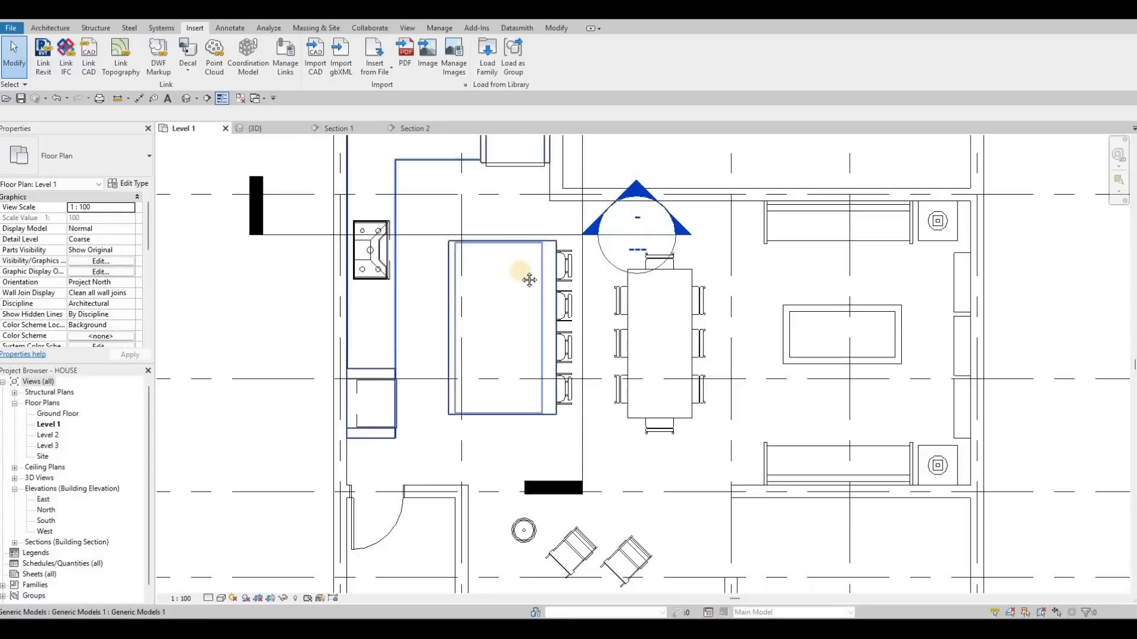
middle_drag(495, 232, 516, 283)
scroll(516, 283, down, 1)
middle_drag(572, 316, 585, 296)
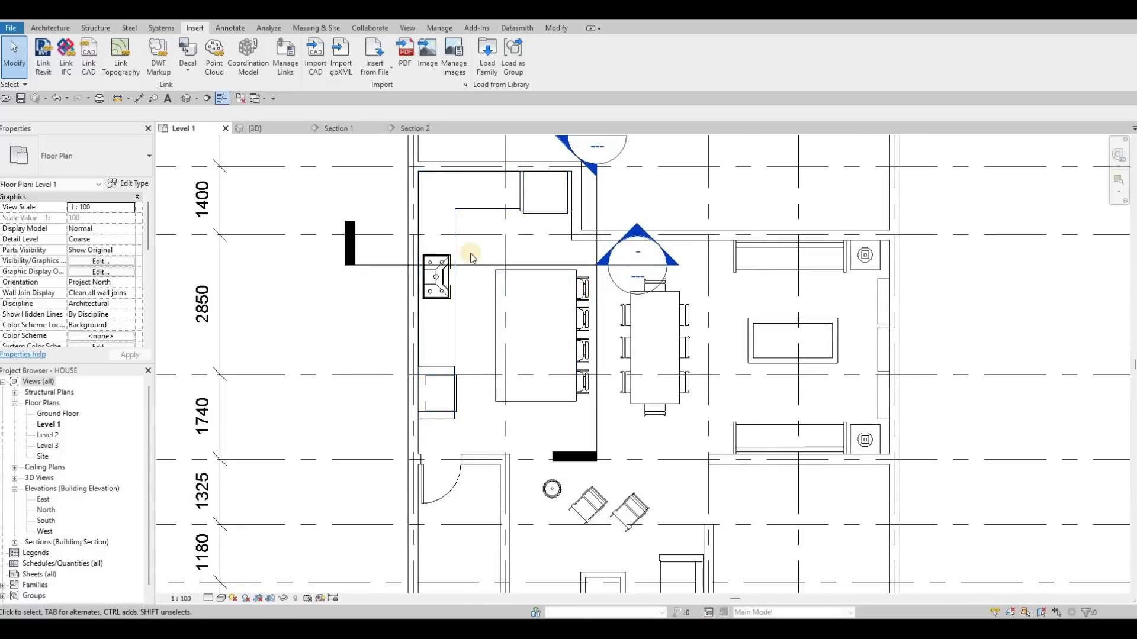
middle_drag(471, 255, 482, 252)
click(265, 128)
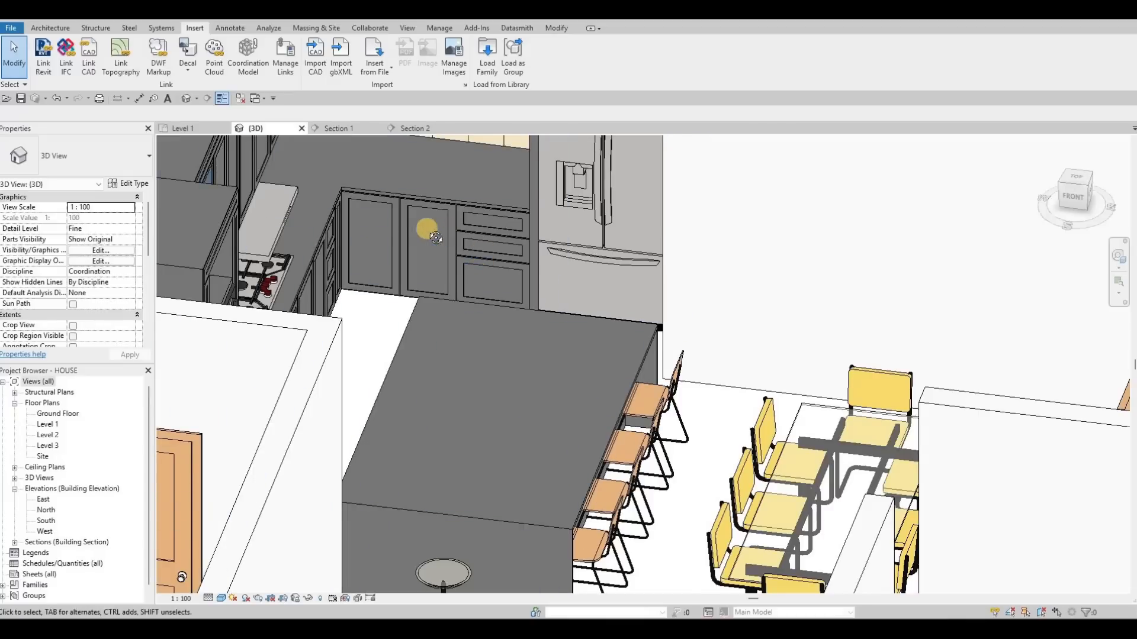
shift+middle_drag(426, 221, 557, 484)
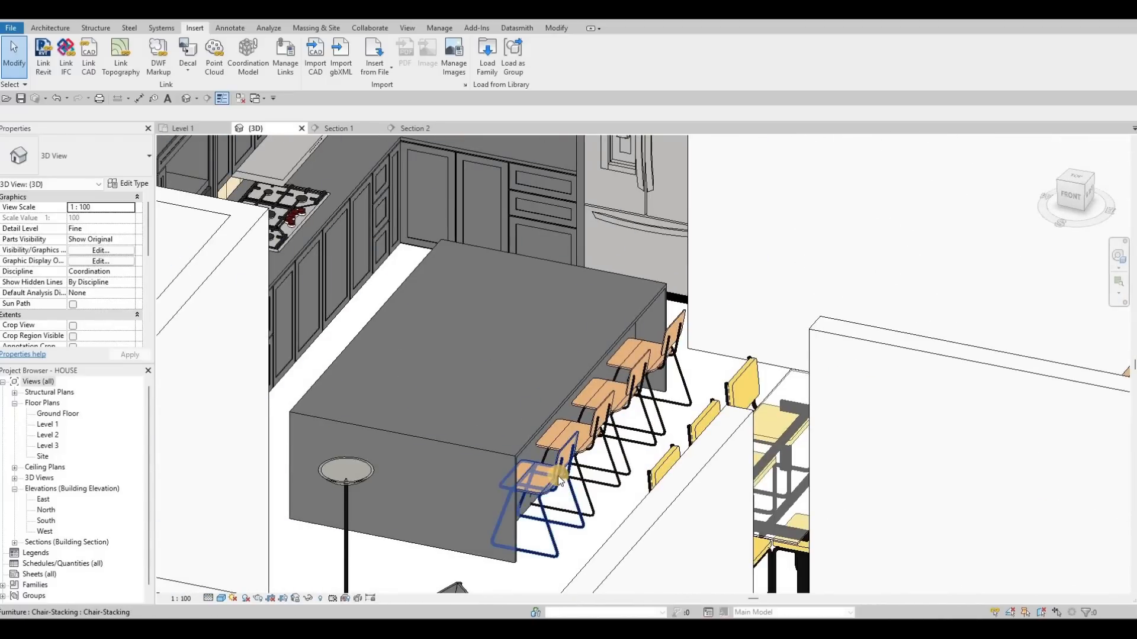
mouse_move(607, 429)
shift+middle_down()
mouse_move(612, 445)
mouse_move(654, 445)
mouse_move(604, 435)
mouse_move(589, 444)
mouse_move(762, 451)
mouse_move(598, 450)
shift+middle_up()
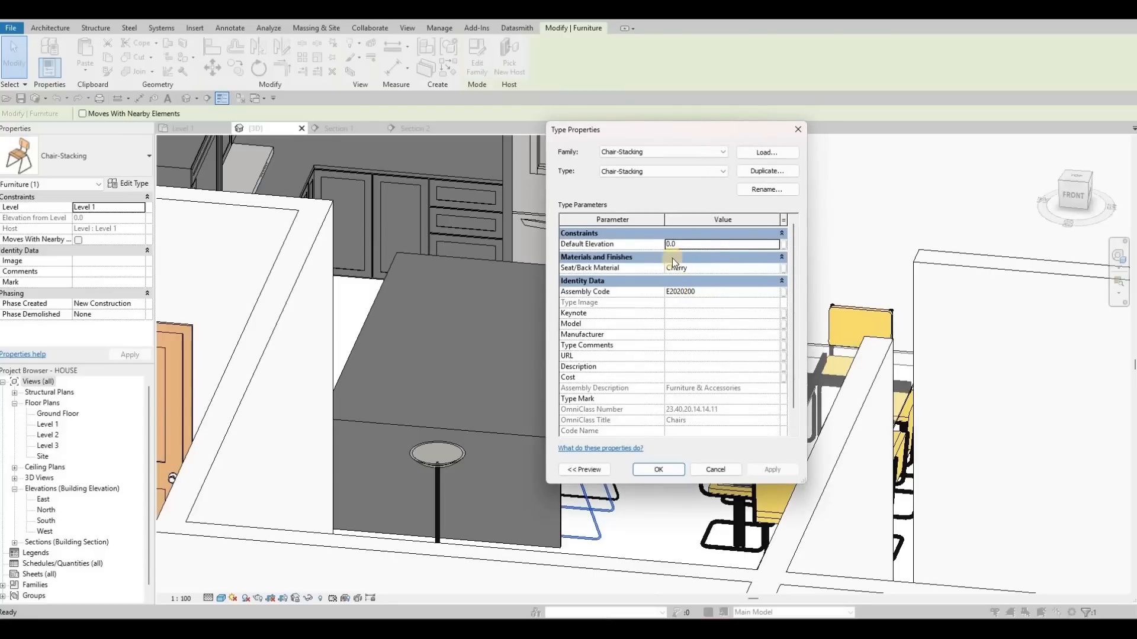
- Open the Chair-Stacking family for editing and examine its reference level plan and front elevation, including the seat reference plane
click(466, 65)
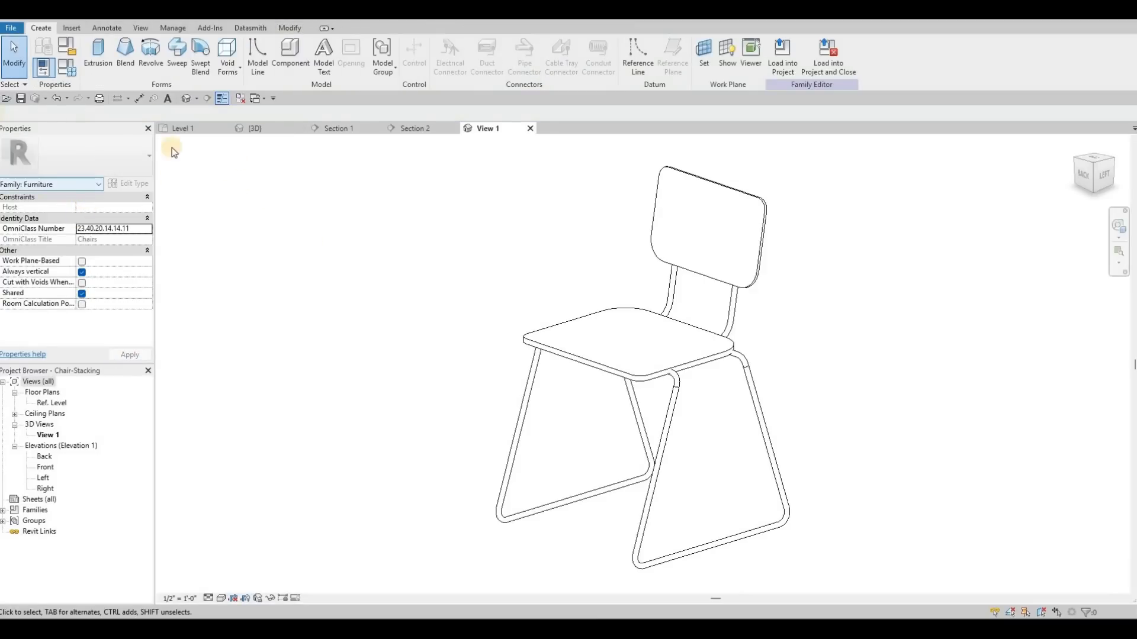
double_click(52, 403)
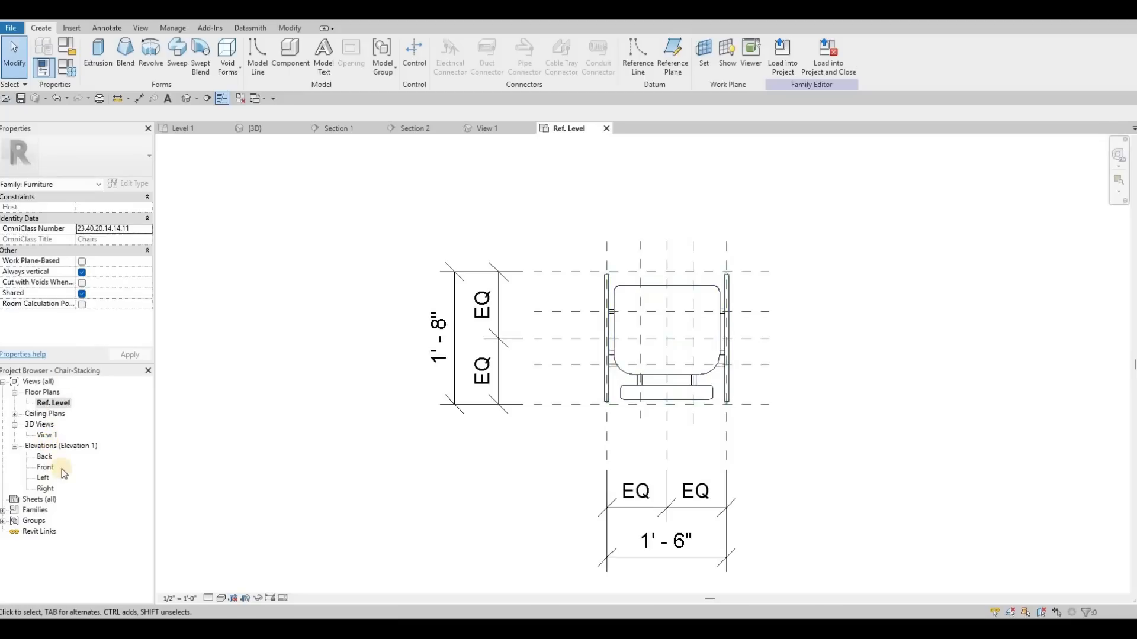
double_click(45, 467)
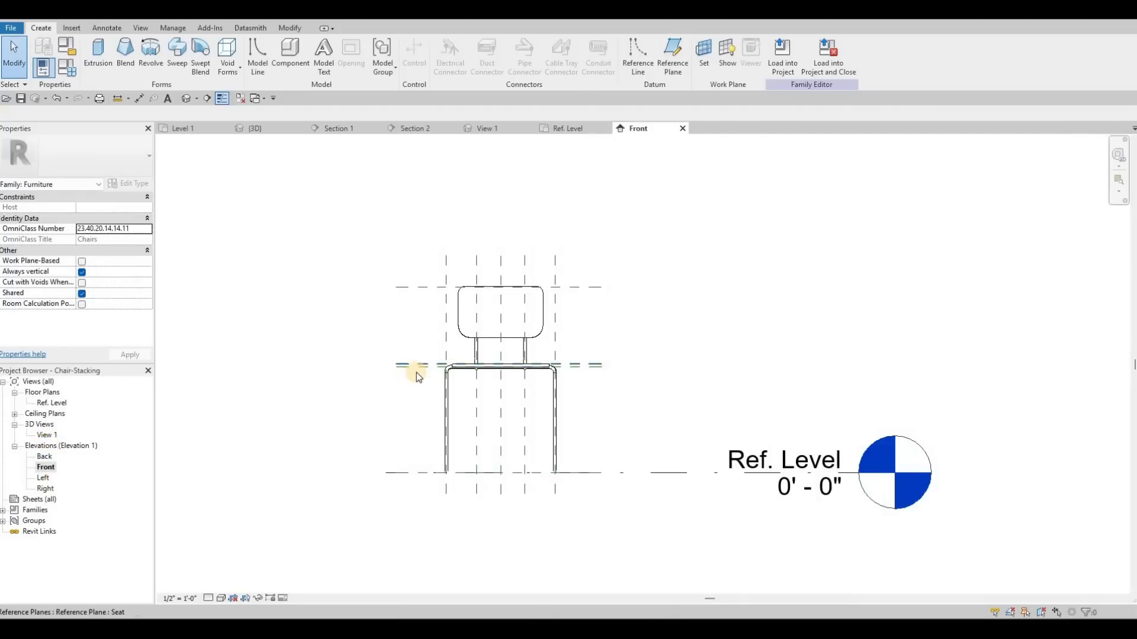
click(417, 370)
click(409, 371)
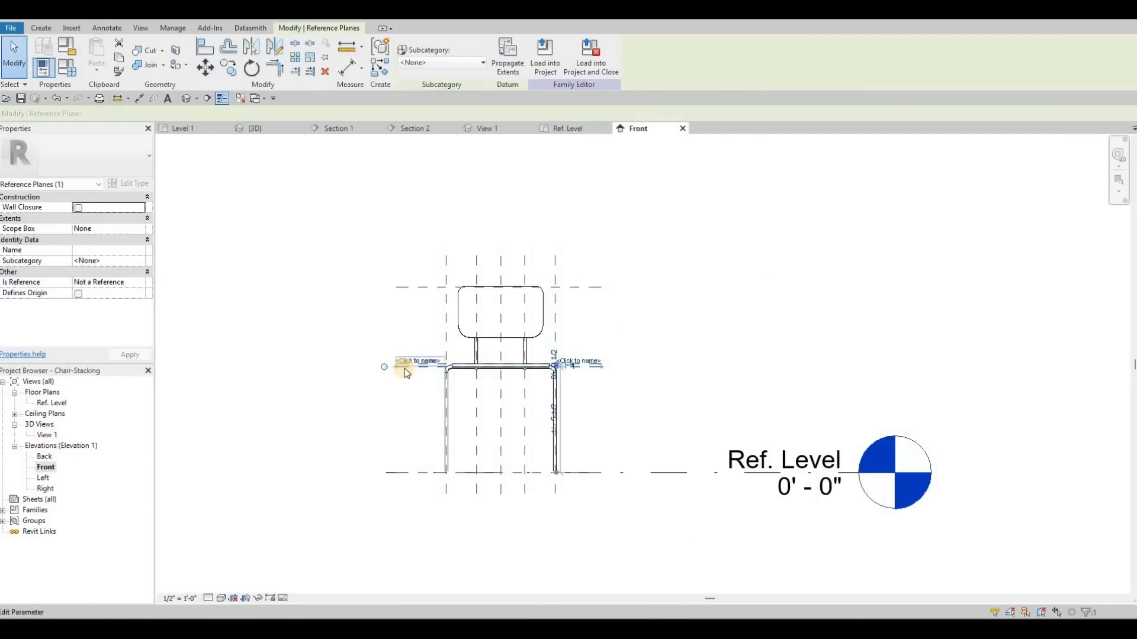
scroll(425, 366, up, 3)
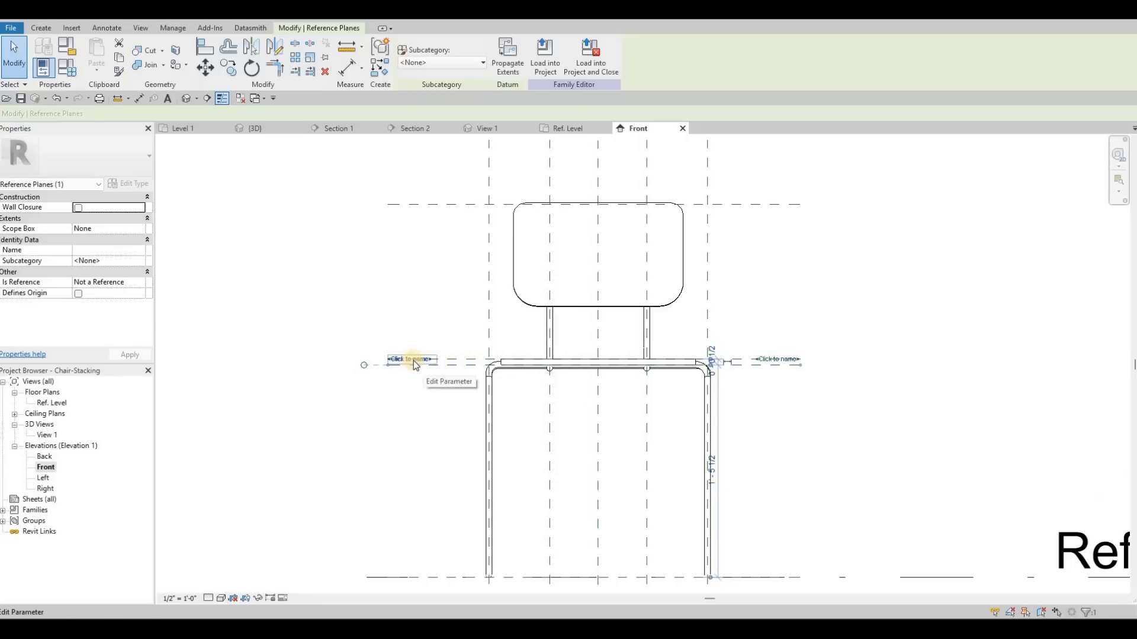
key(Escape)
key(Escape)
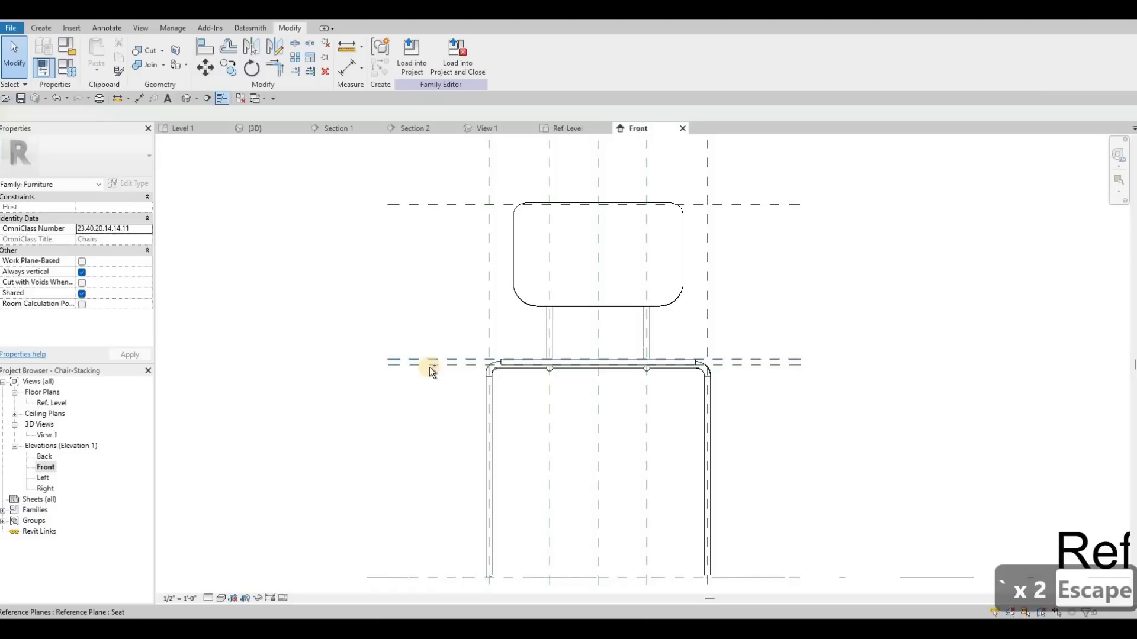
- Try raising the seat reference planes of the chair family, then undo the moves
click(426, 365)
ctrl+click(425, 365)
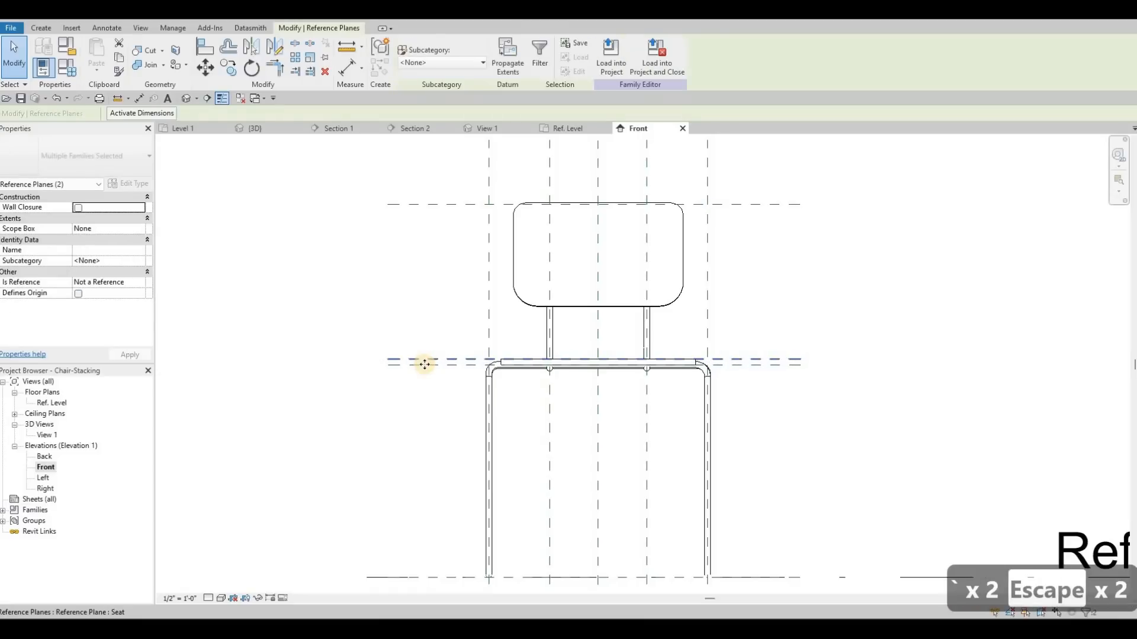
key(Up)
key(Up)
key(Up)
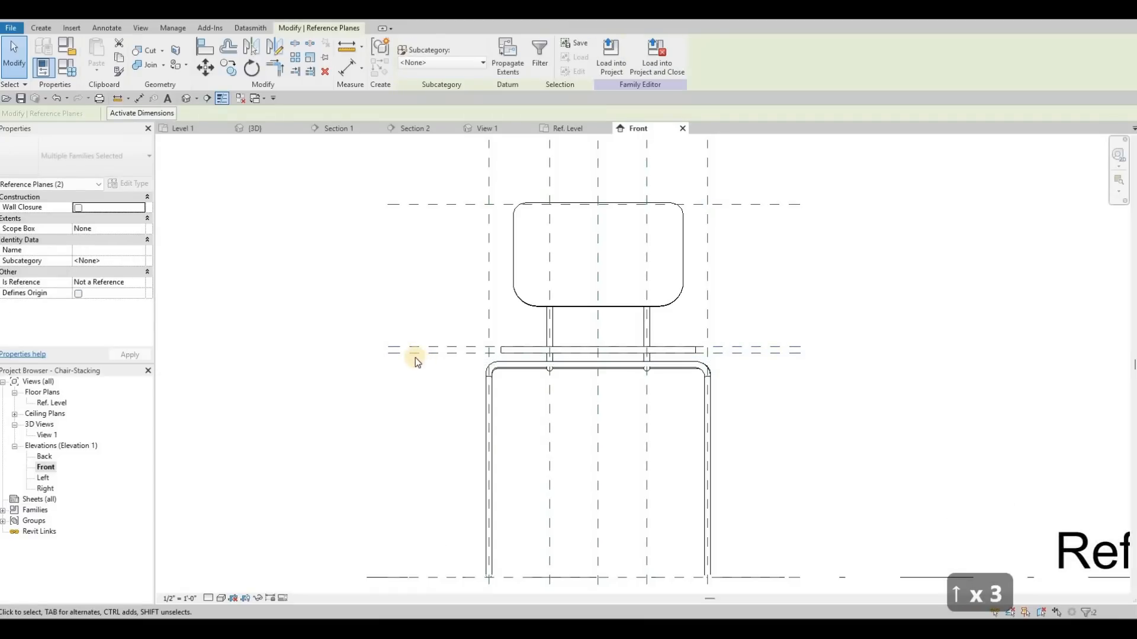
key(Up)
key(ctrl+z)
key(ctrl+z)
key(ctrl+z)
key(ctrl+z)
key(ctrl+z)
key(ctrl+z)
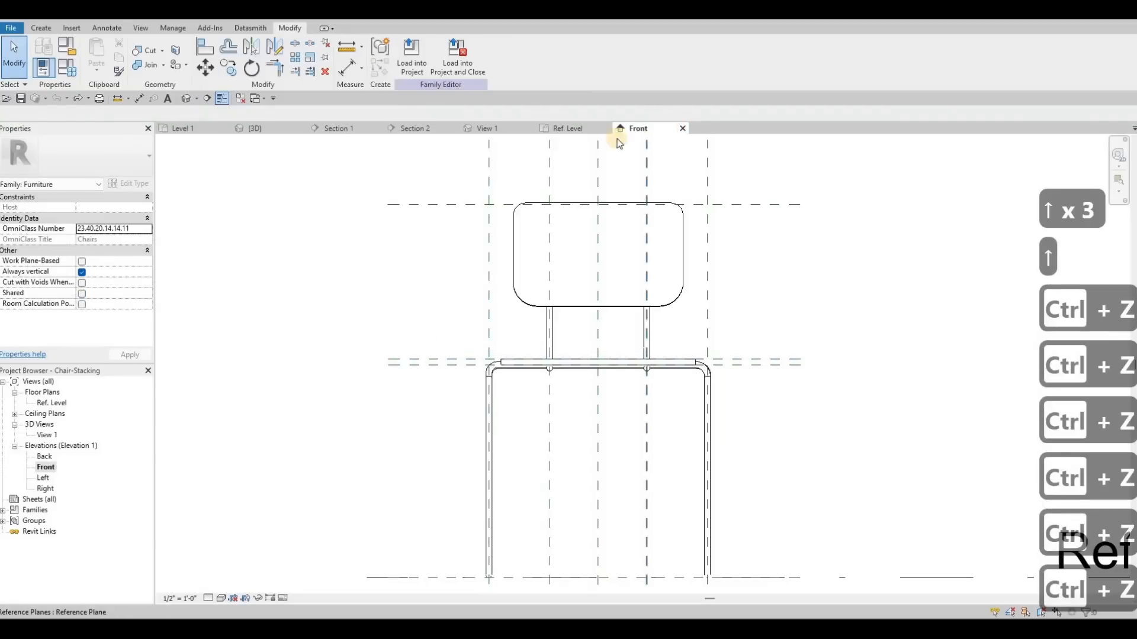
- Close the family views, return to the project's 3D view and inspect the chairs at the island
click(606, 129)
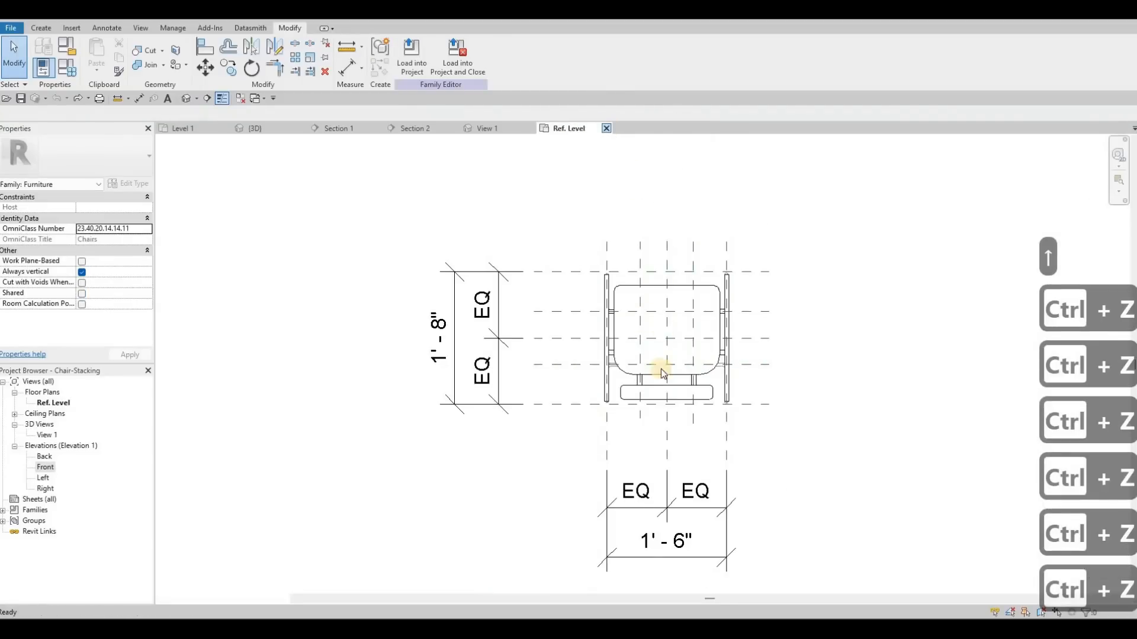
click(606, 130)
click(534, 131)
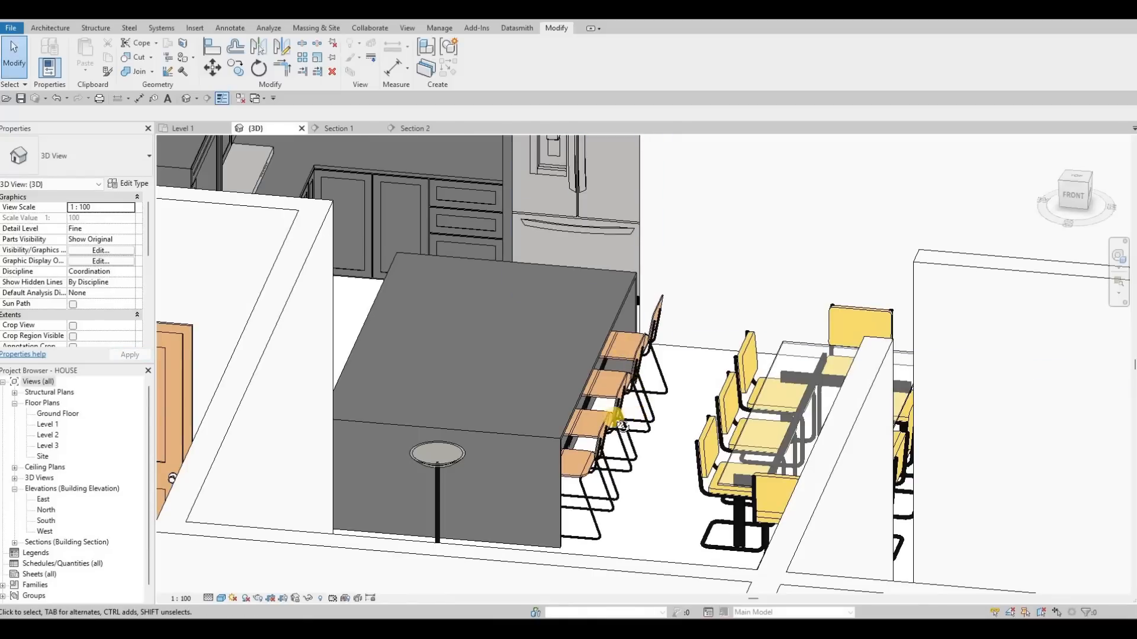
shift+middle_drag(567, 462, 624, 452)
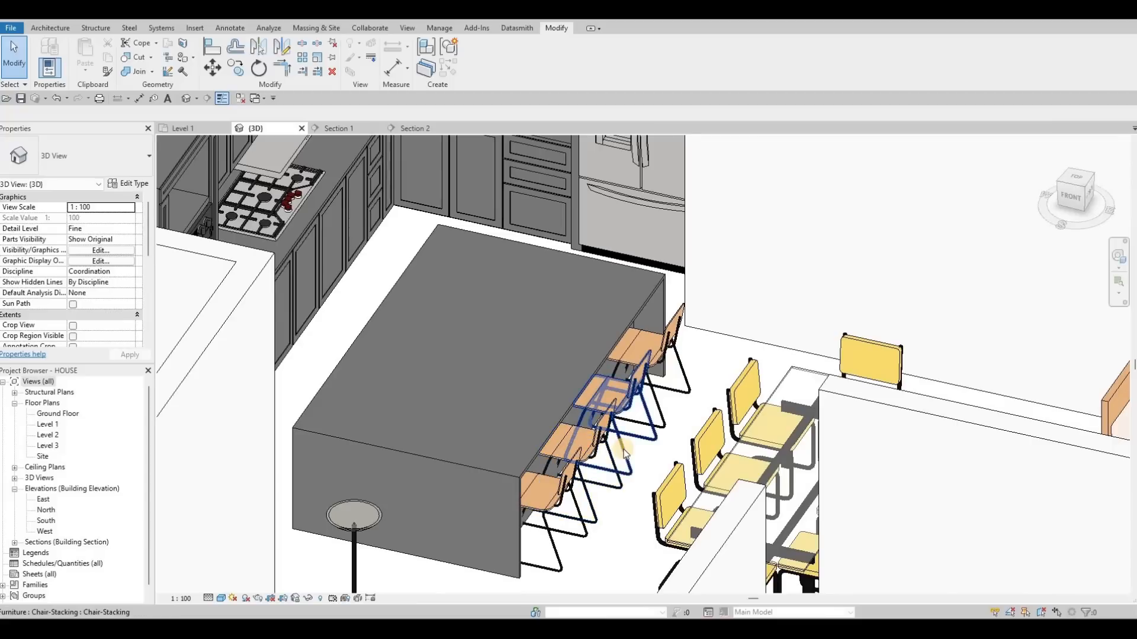
middle_drag(453, 363, 471, 360)
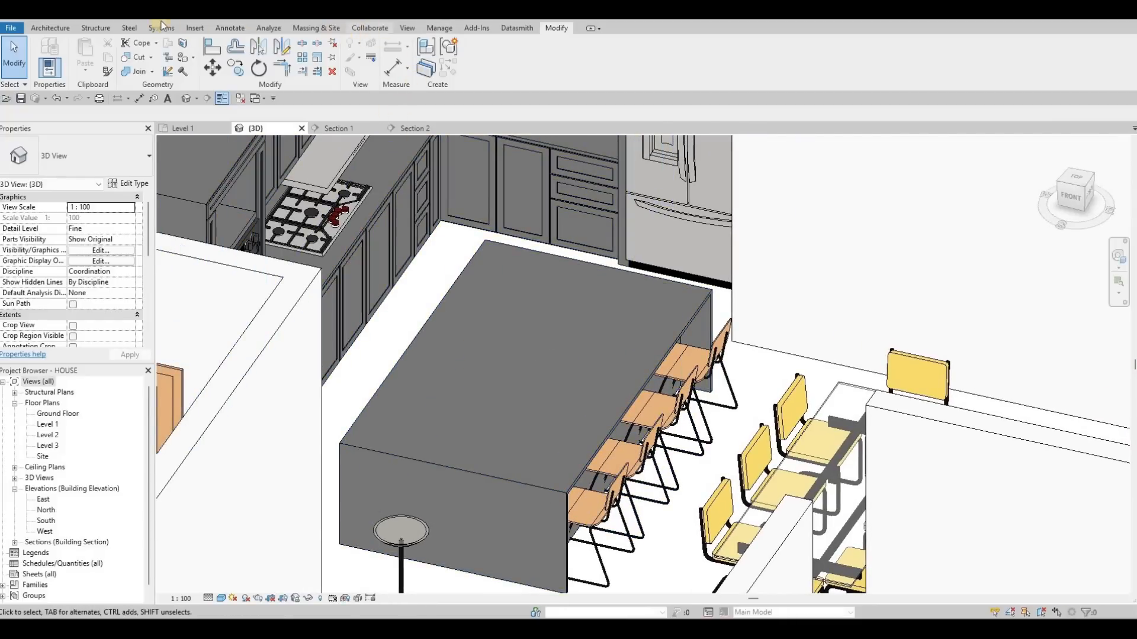
- Open the Load Family dialog and browse to the US Imperial MEP Fixtures Sinks folder
click(195, 28)
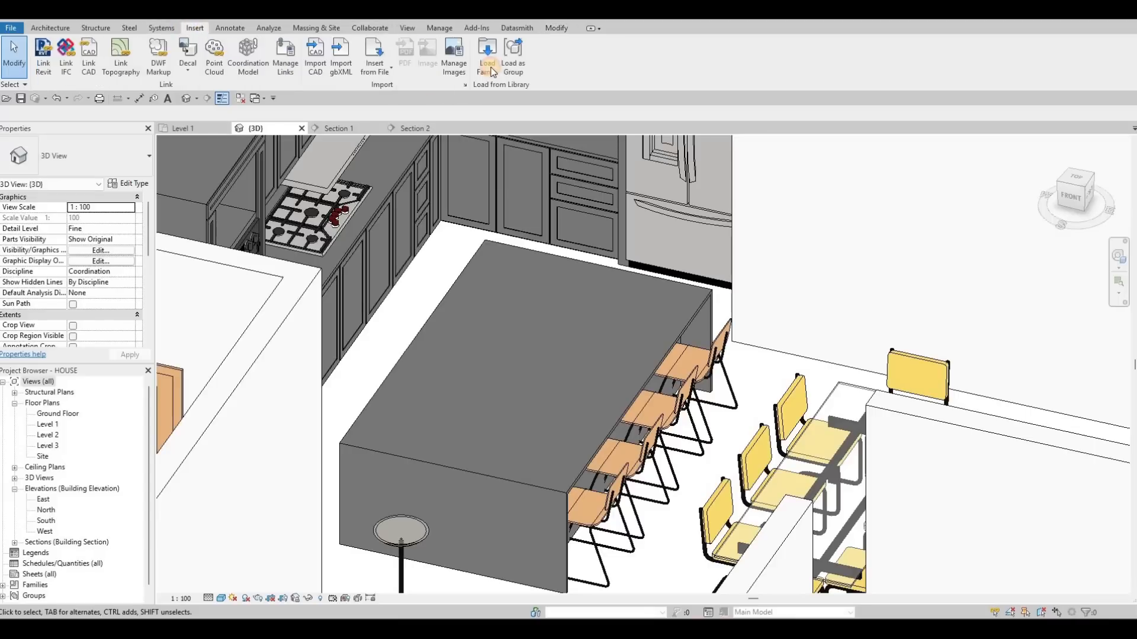
click(487, 56)
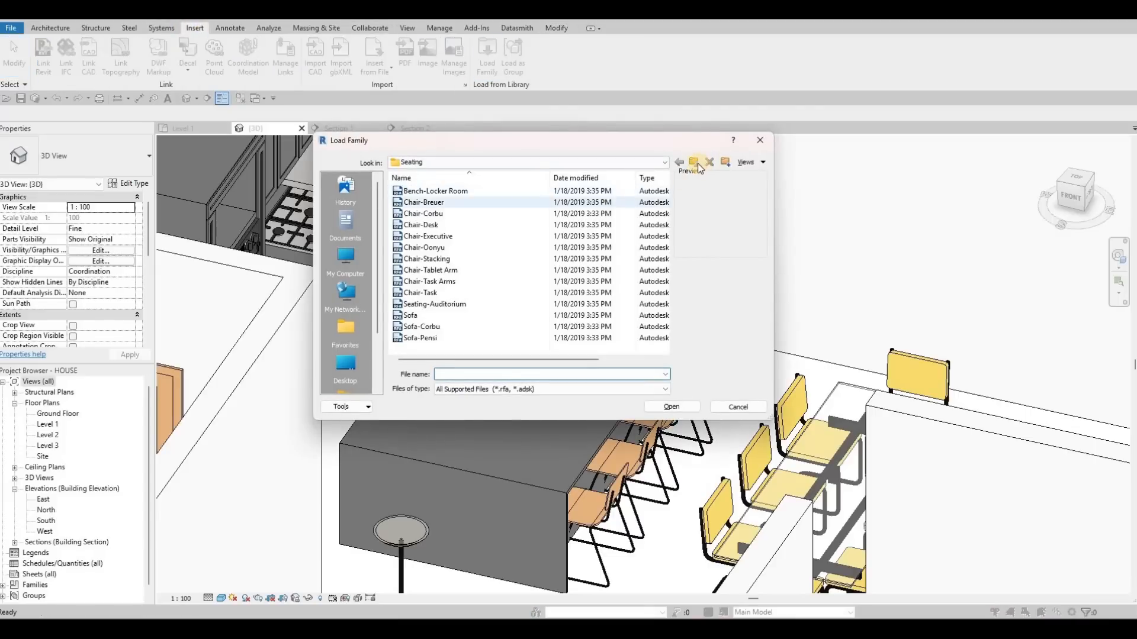
click(698, 163)
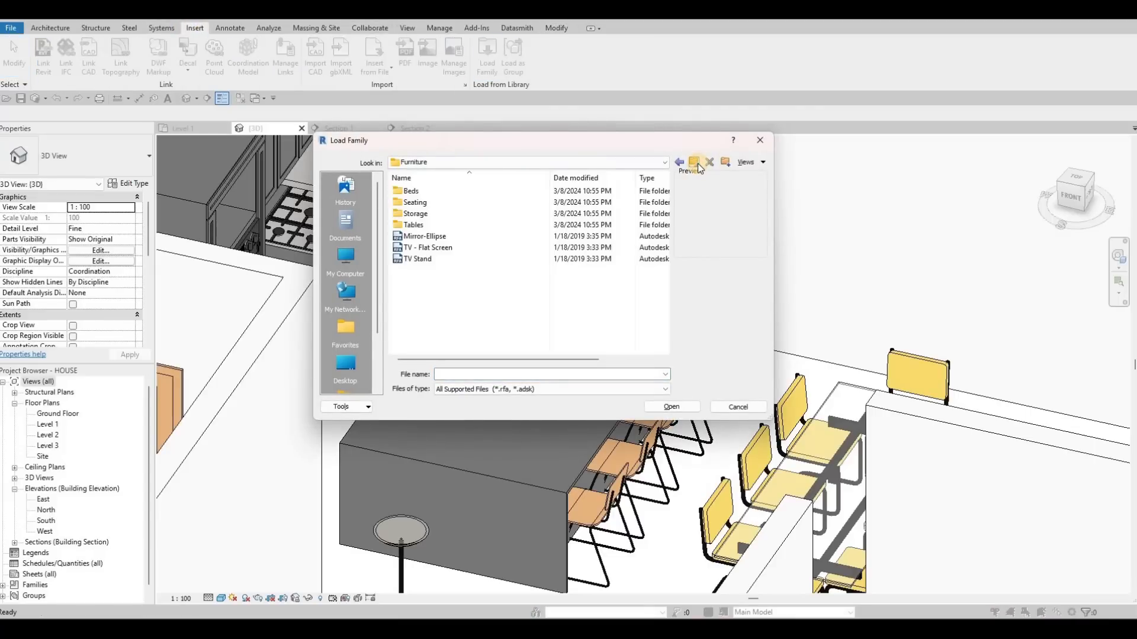
click(697, 164)
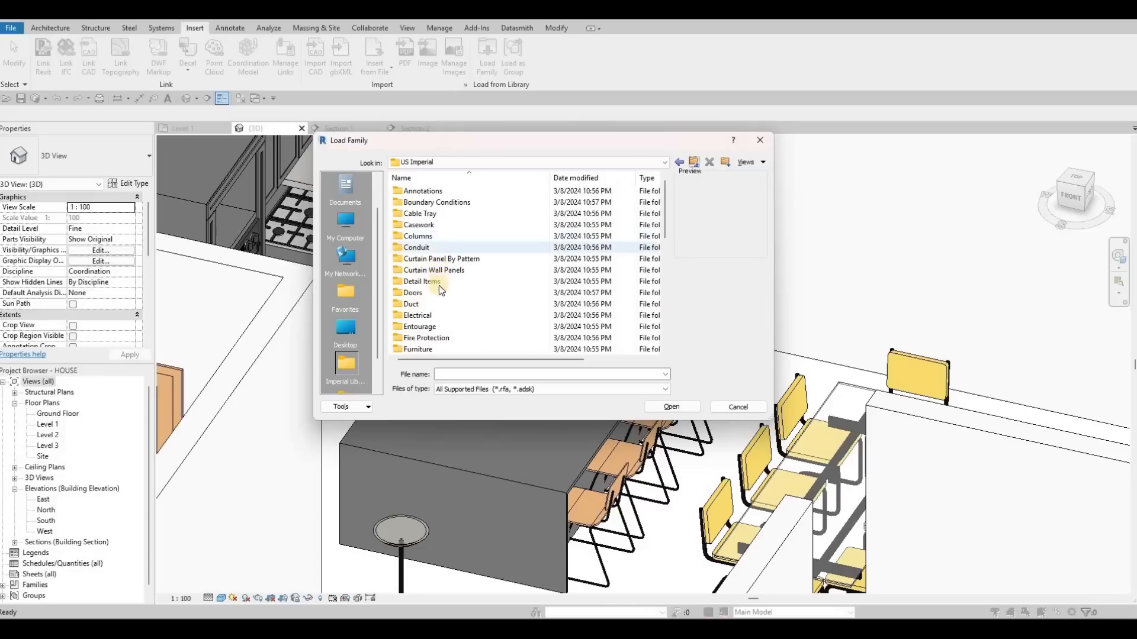
scroll(442, 337, down, 3)
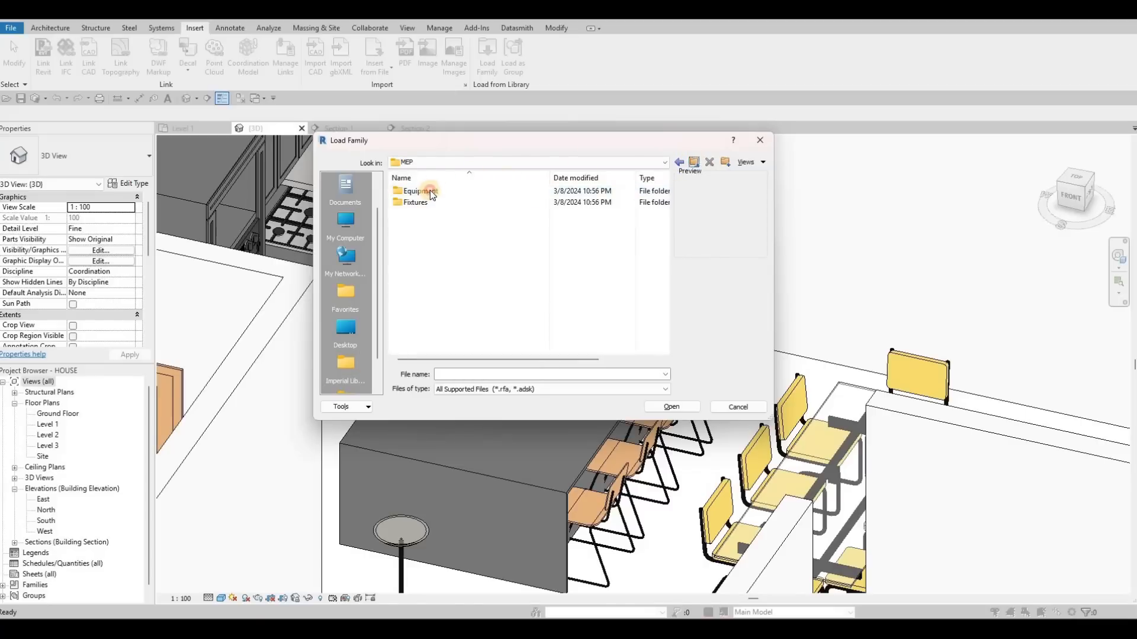
double_click(428, 192)
double_click(427, 202)
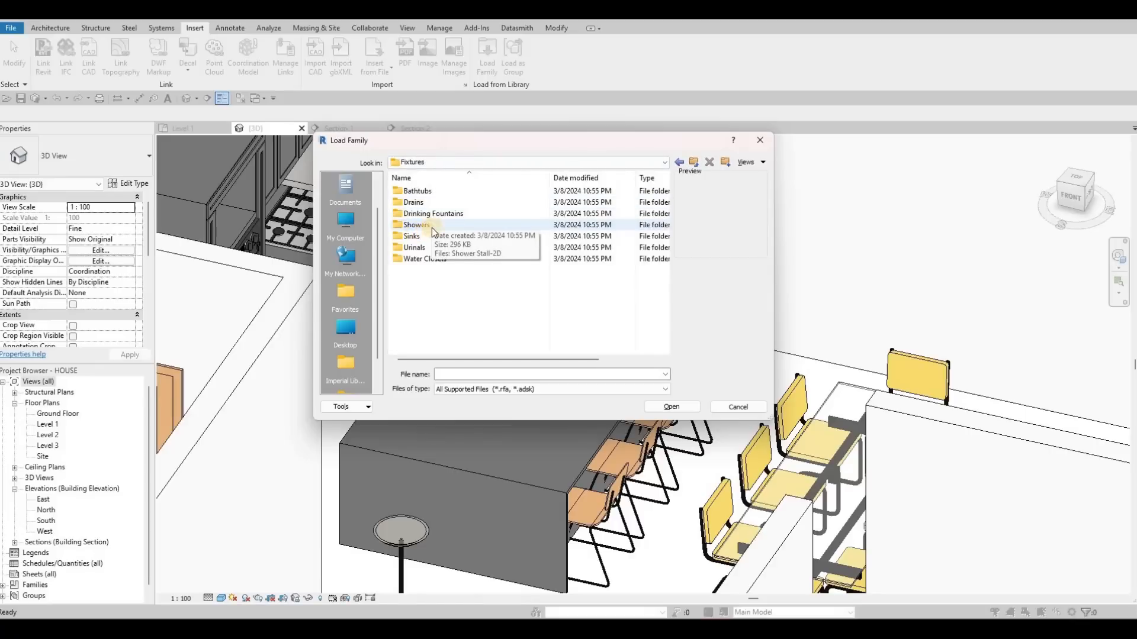
double_click(432, 234)
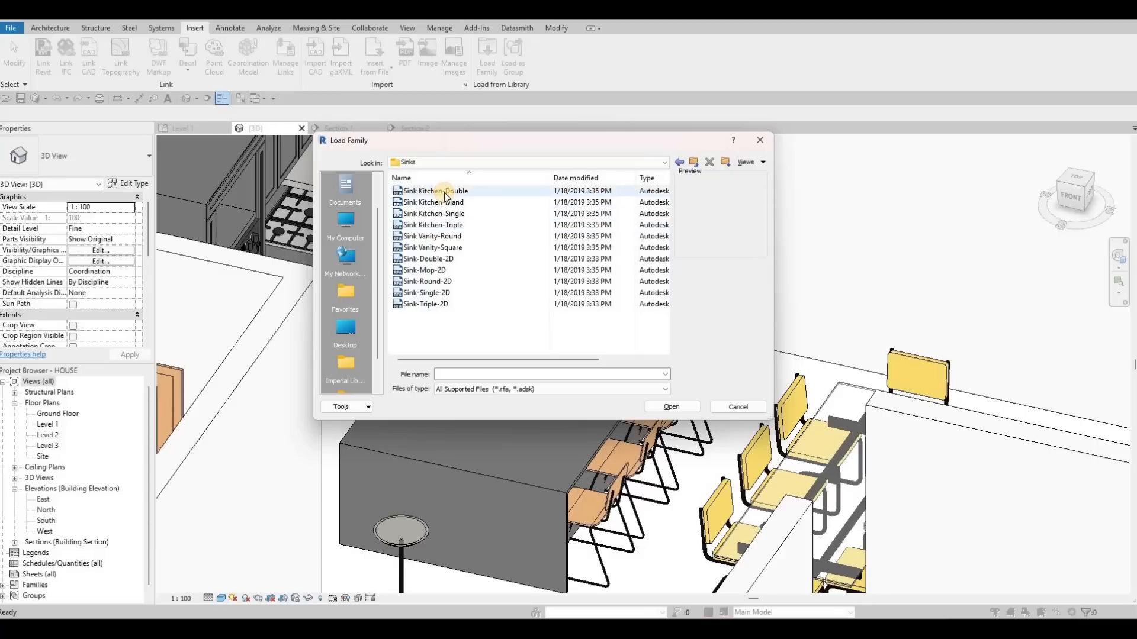
- Preview the sink families, load Sink Kitchen-Triple, and switch to the Level 1 plan
click(445, 193)
key(Down)
key(Down)
key(Down)
key(Down)
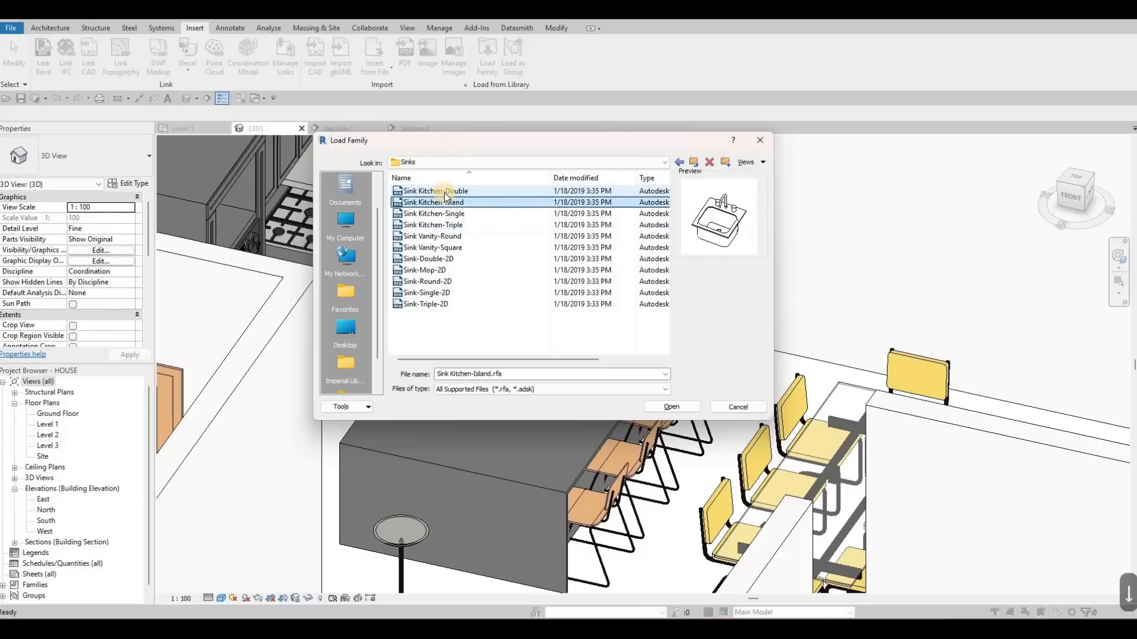
key(Up)
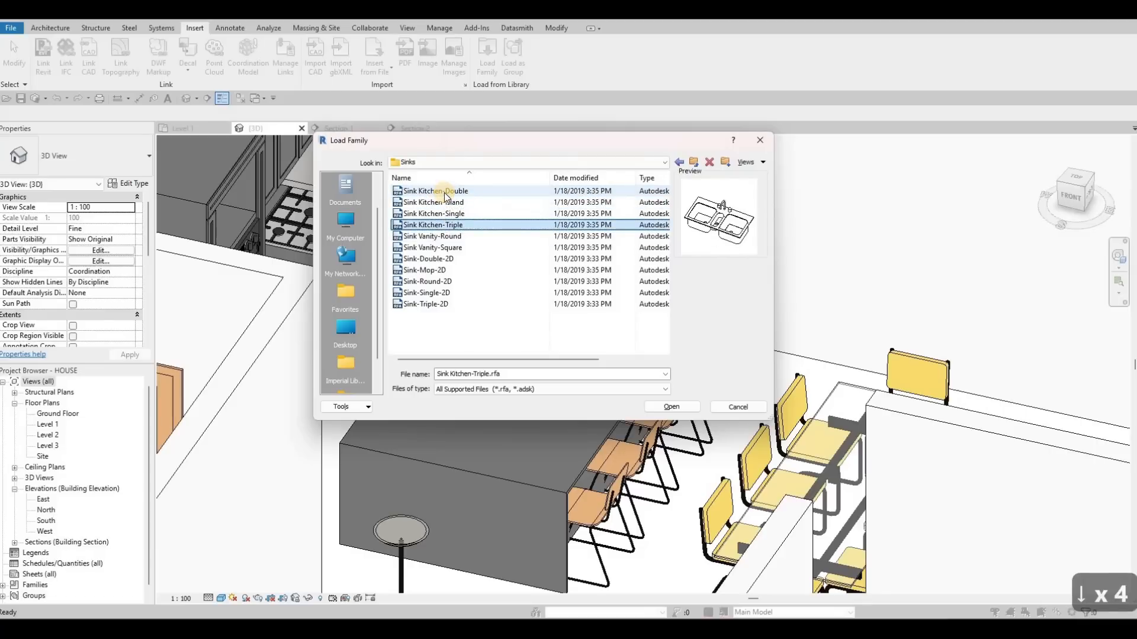
key(Up)
key(Down)
key(Down)
key(Down)
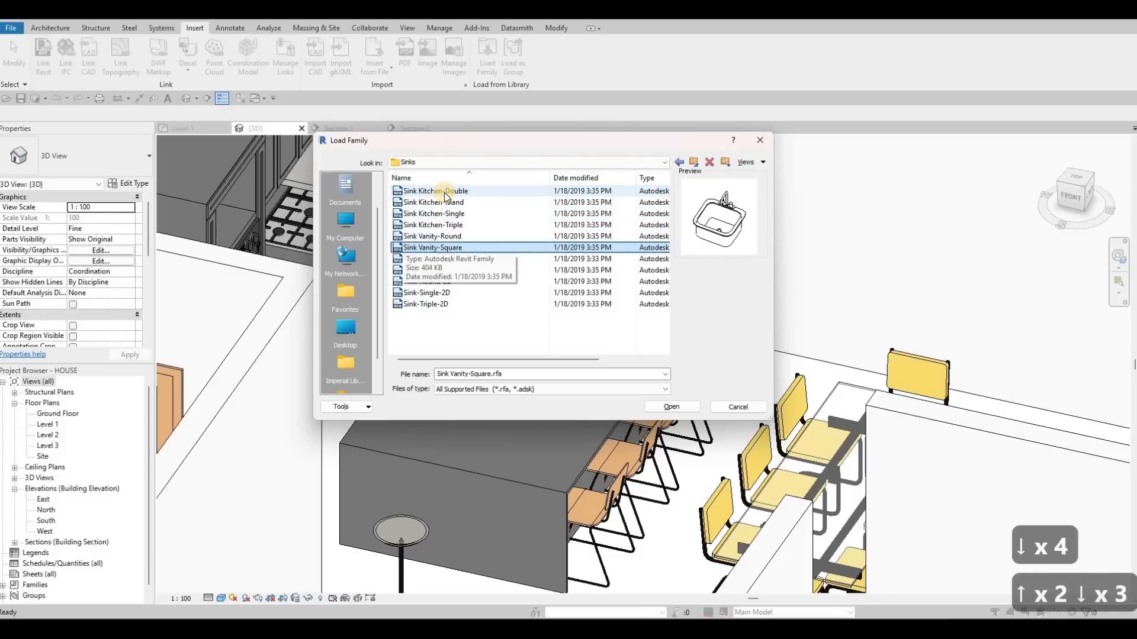
key(Down)
key(Up)
key(Up)
key(Up)
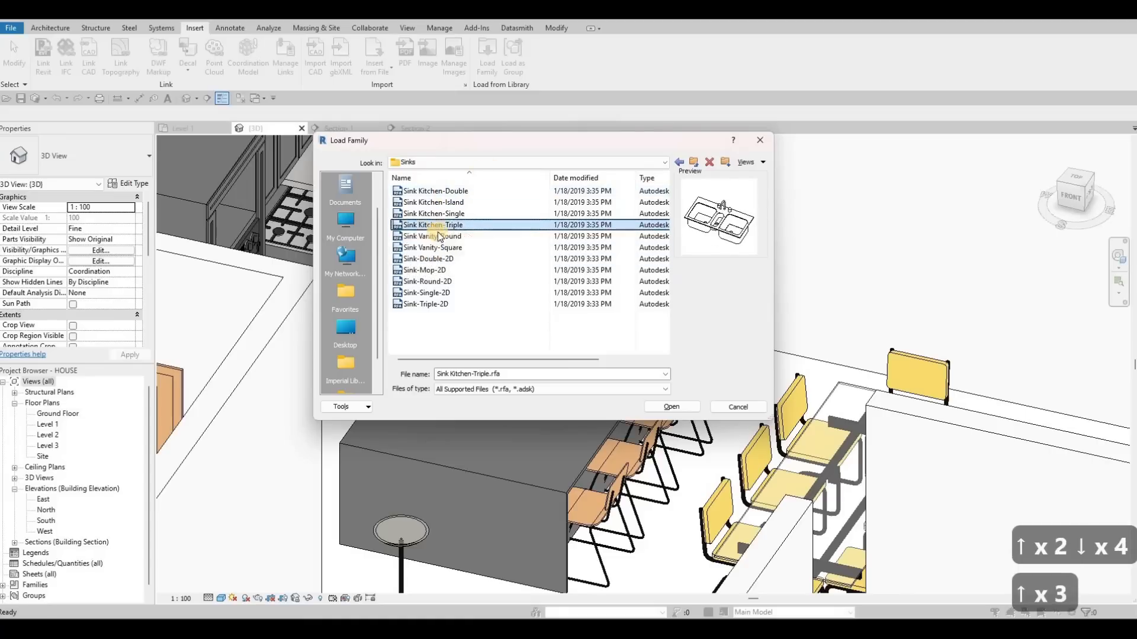
click(681, 406)
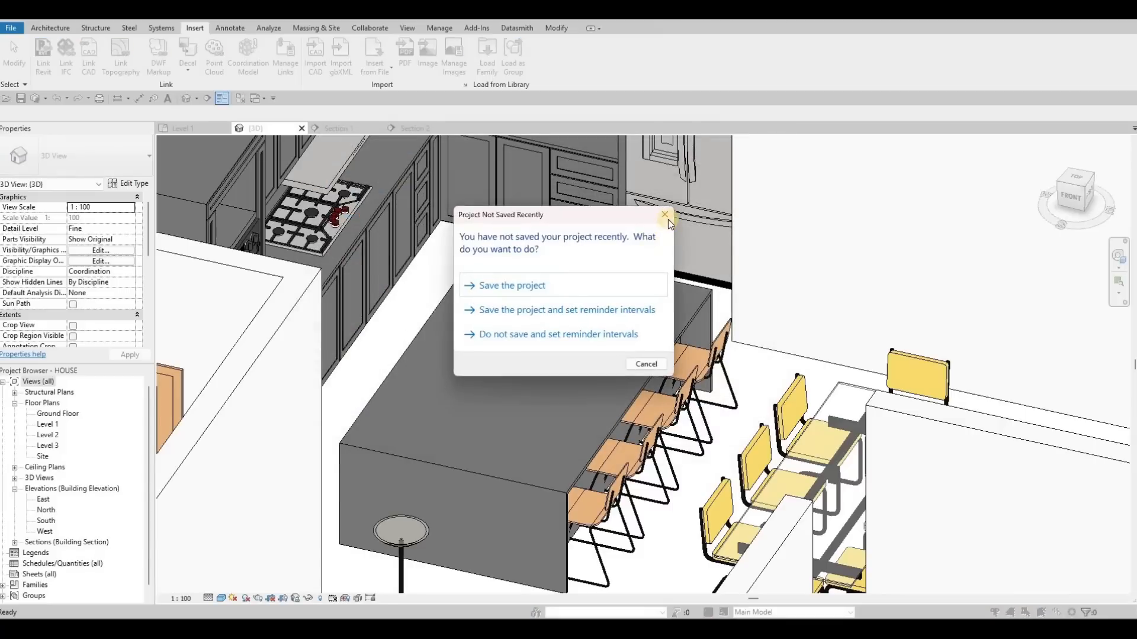
click(183, 128)
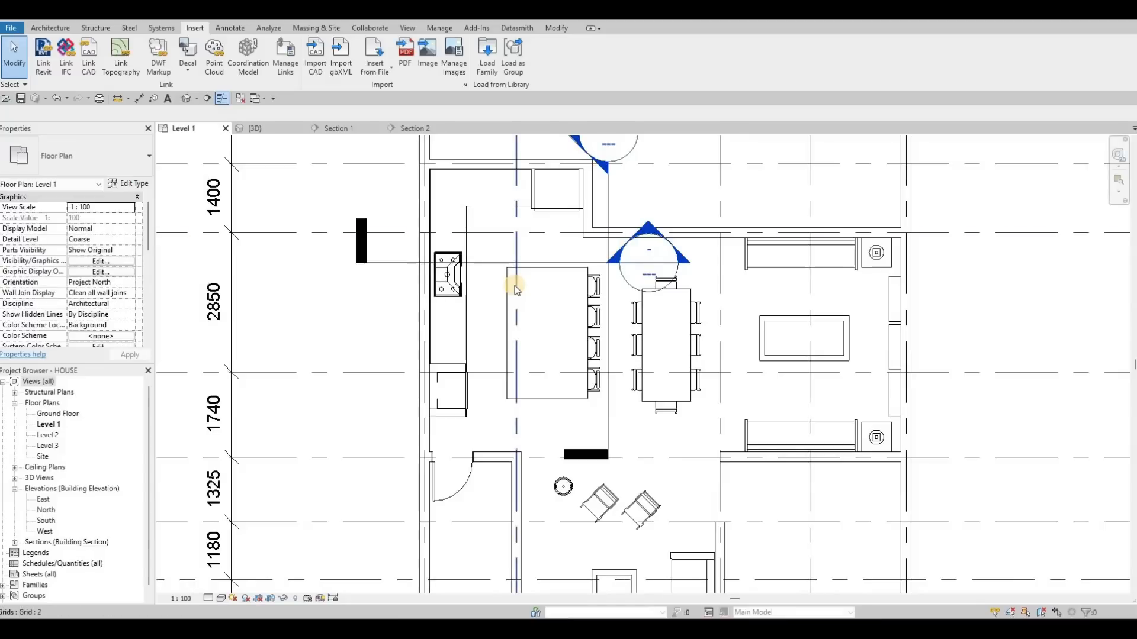
- Place the Sink Kitchen-Triple on the island in the Level 1 plan, rotated to run along the island
key(c)
key(m)
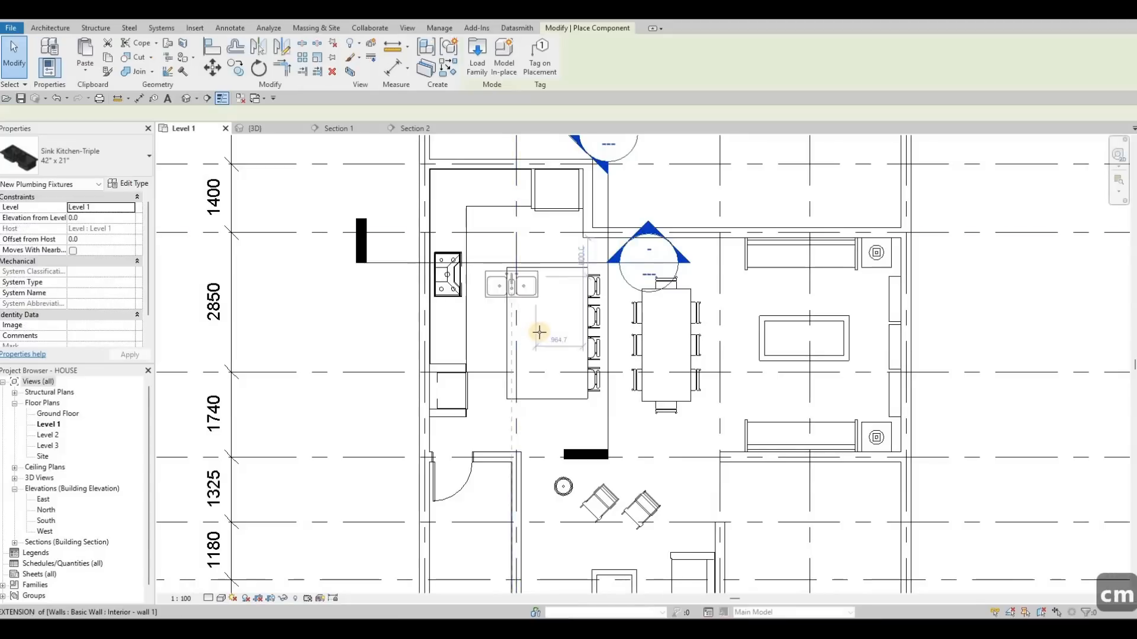
key(space)
key(space)
key(space)
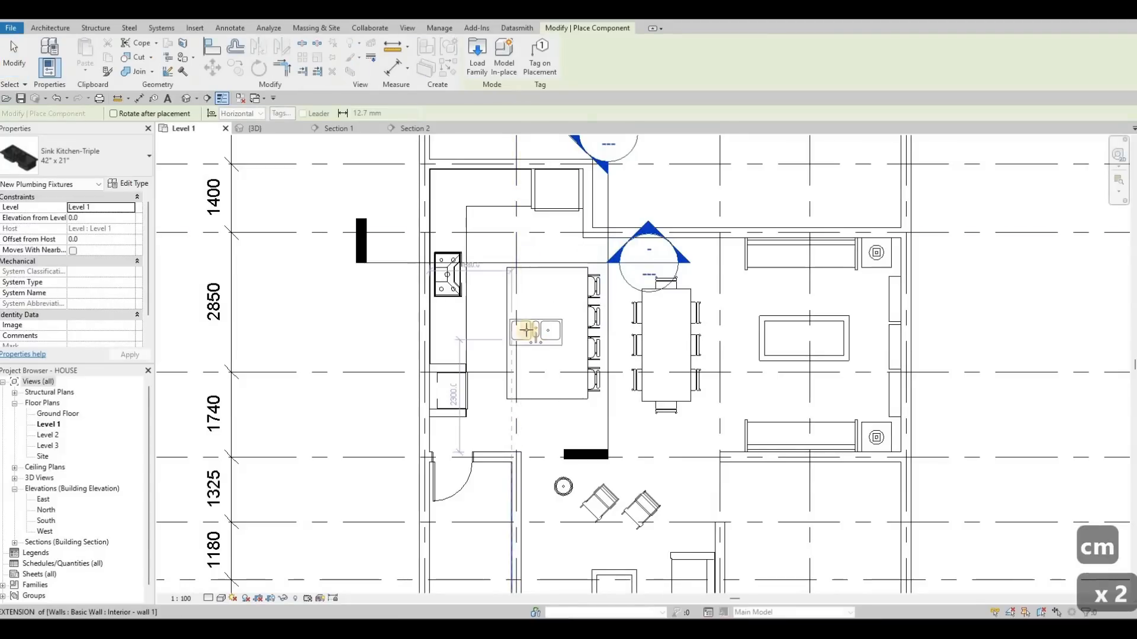
scroll(508, 320, up, 3)
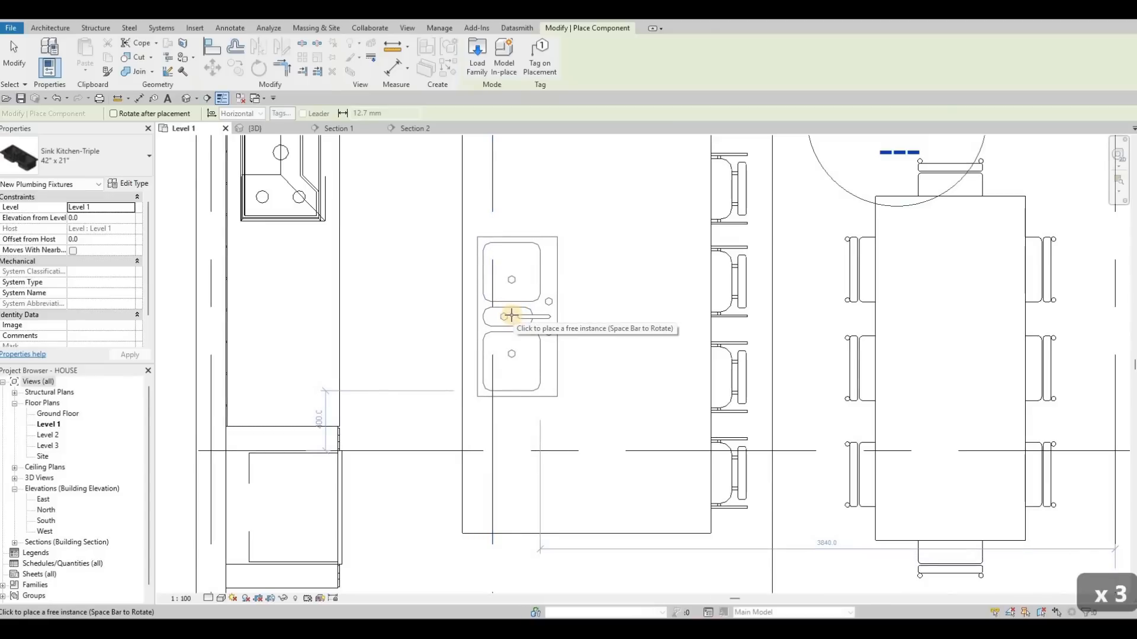
click(516, 320)
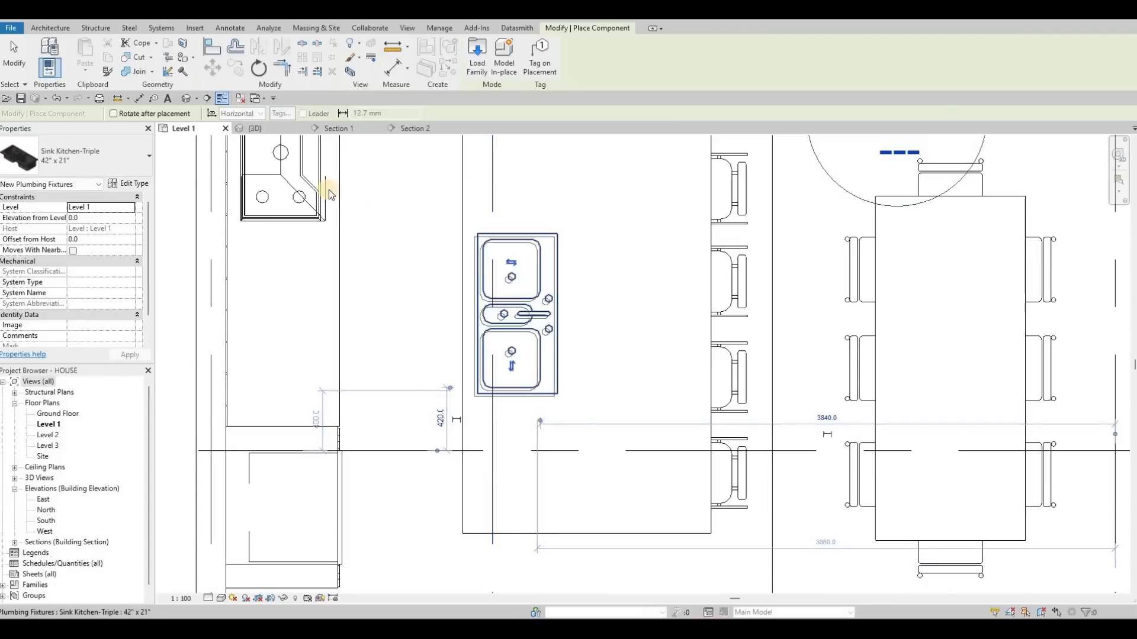
key(Escape)
key(Escape)
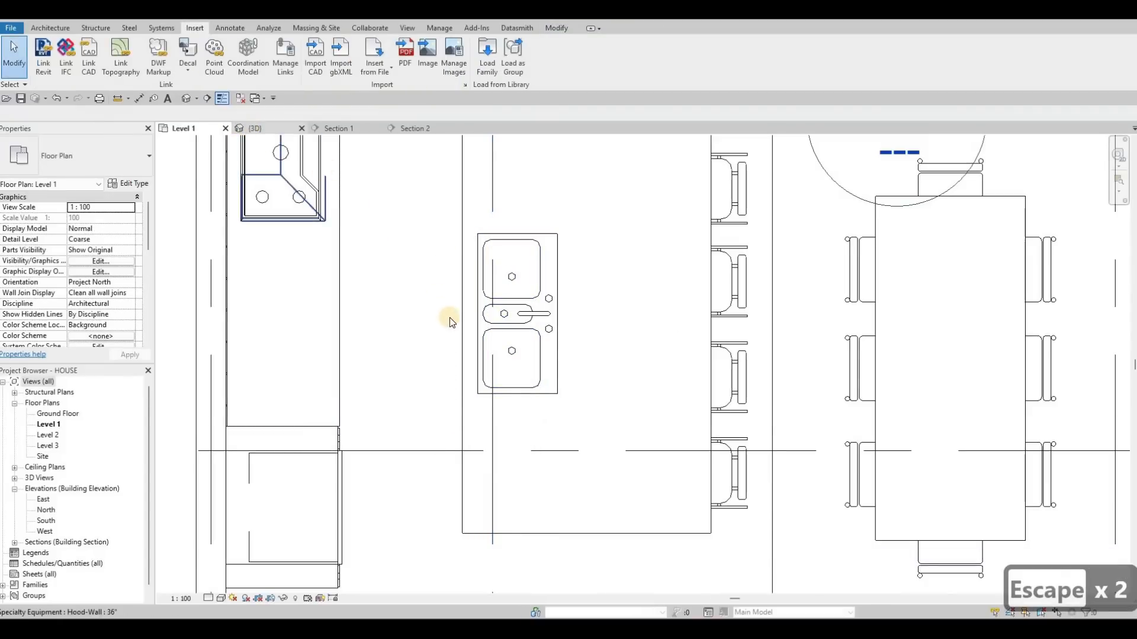
- Inspect the placed sink at the island in the 3D view
key(ctrl+Tab)
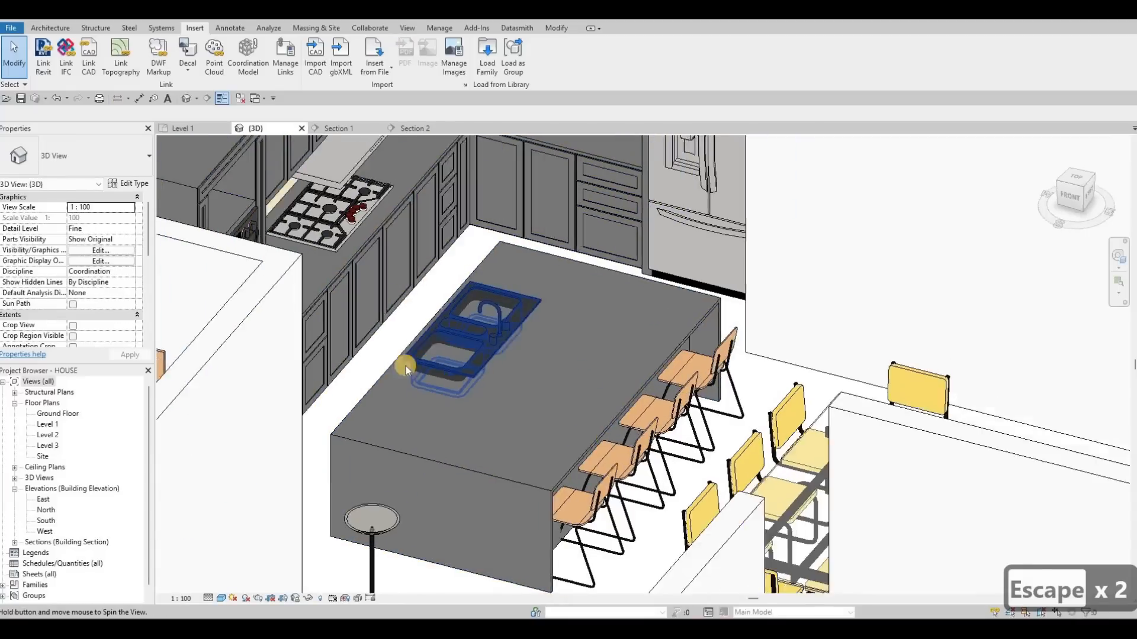
shift+middle_drag(406, 366, 508, 359)
scroll(515, 353, up, 7)
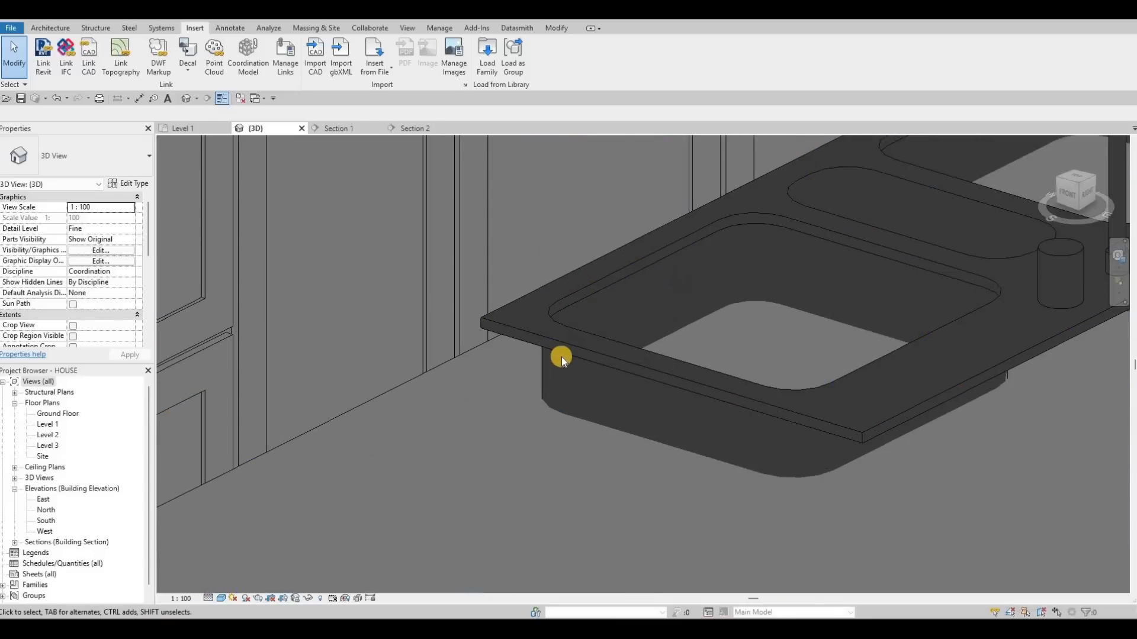
click(420, 379)
click(472, 393)
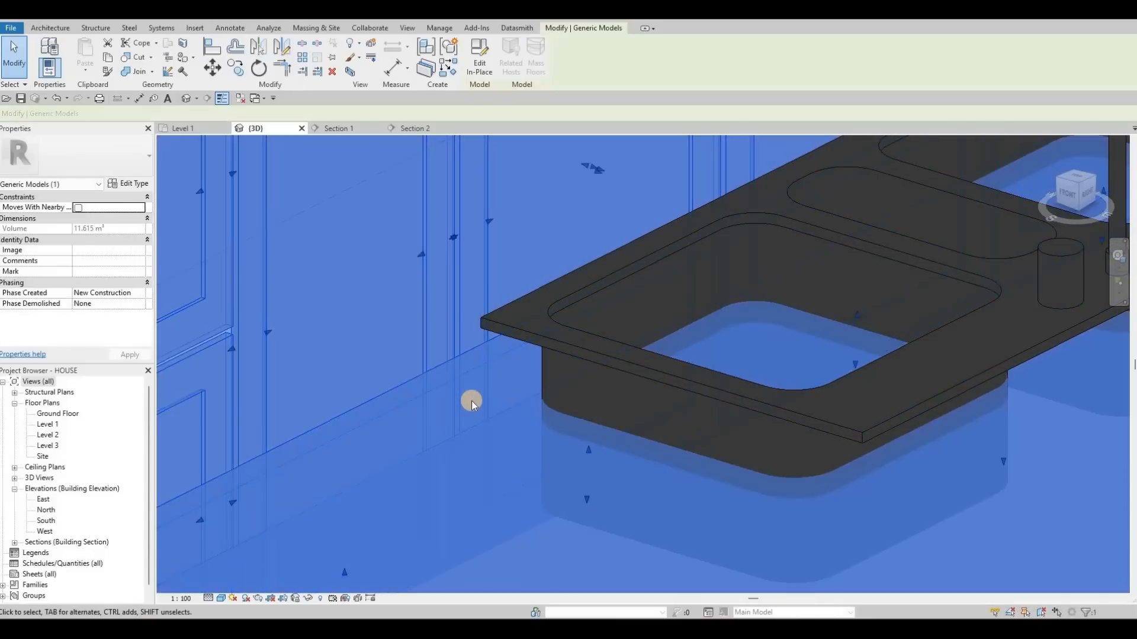
key(Escape)
key(Escape)
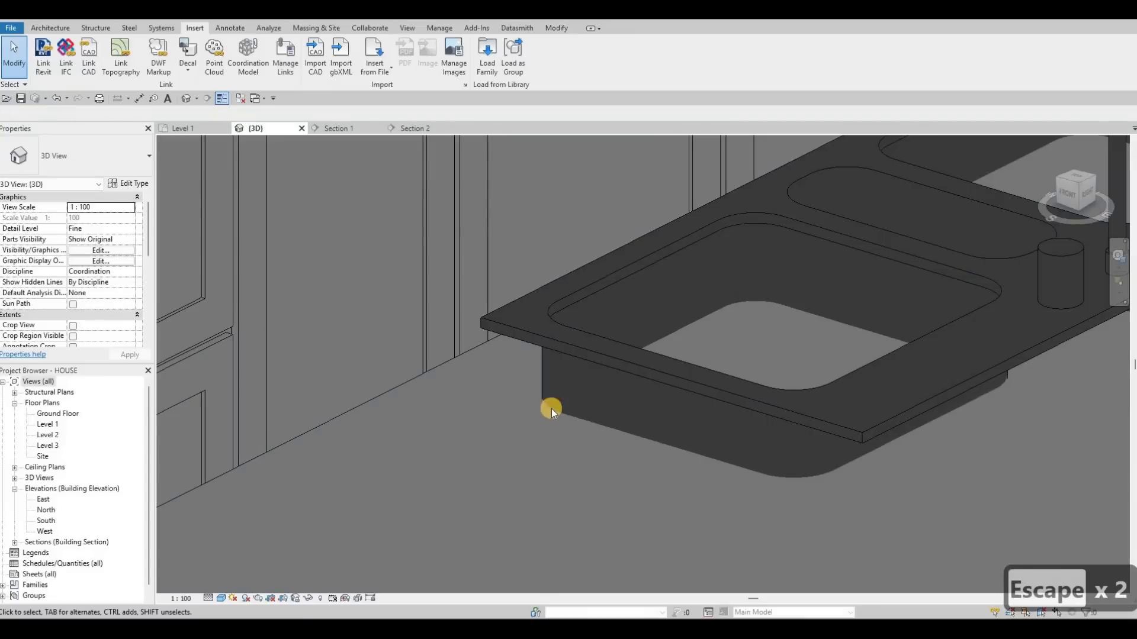
- Rehost the sink by picking the island countertop surface as its new host
click(604, 360)
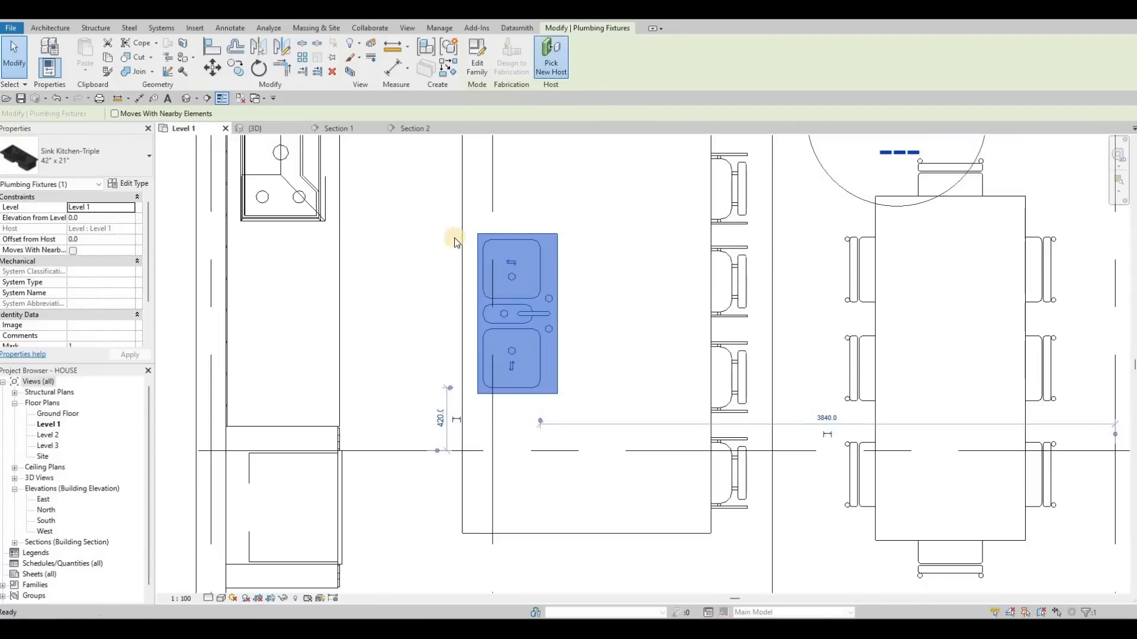
click(588, 185)
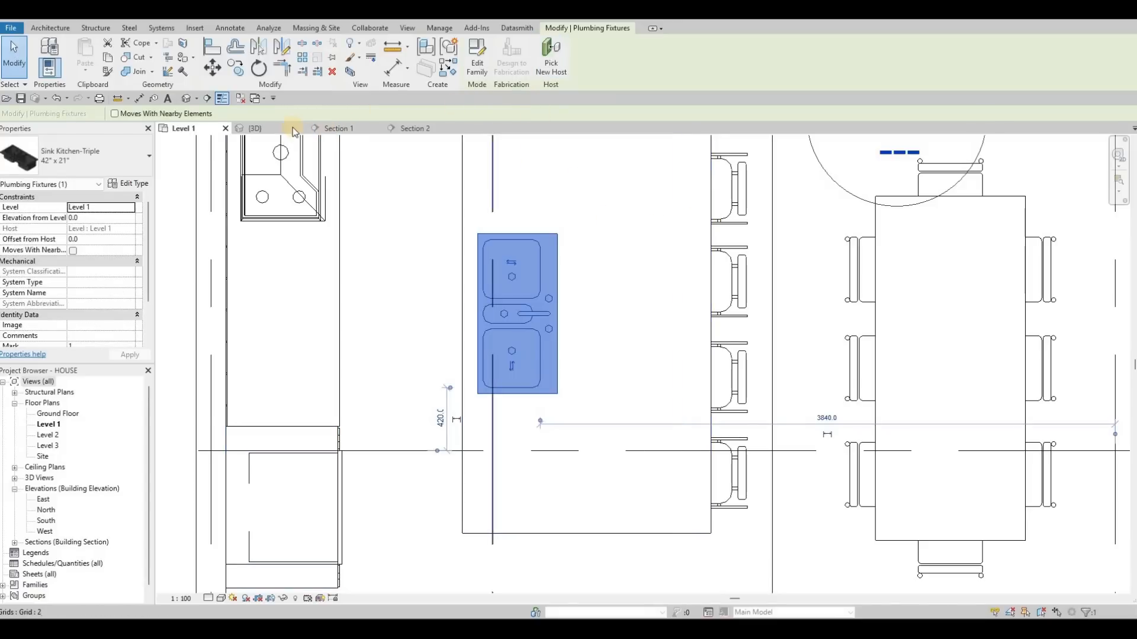
click(256, 129)
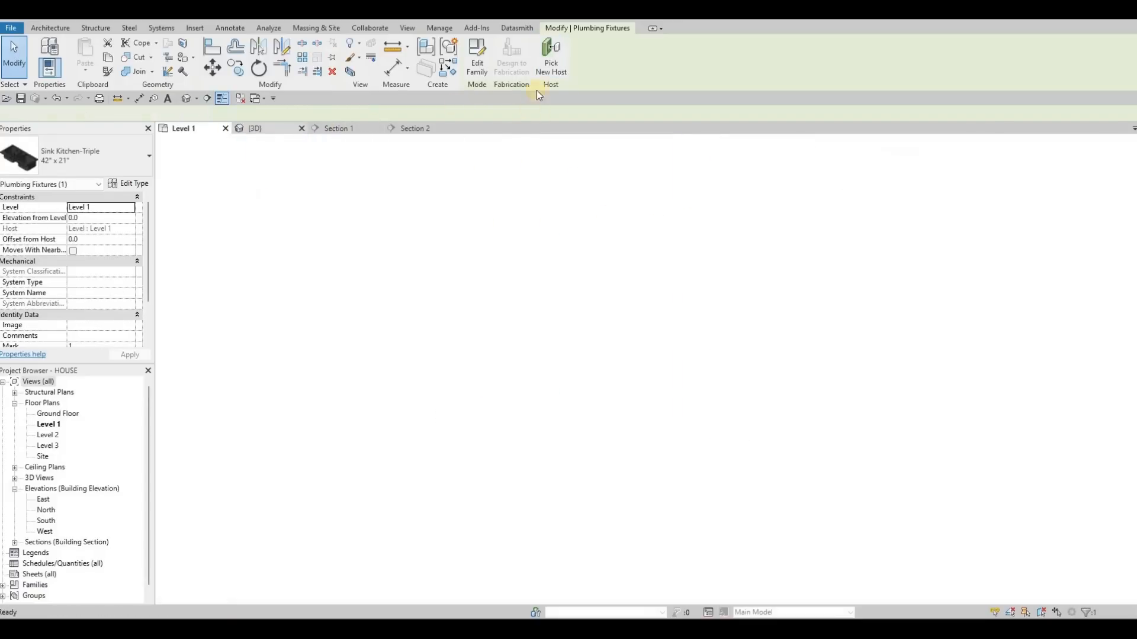
scroll(528, 333, down, 2)
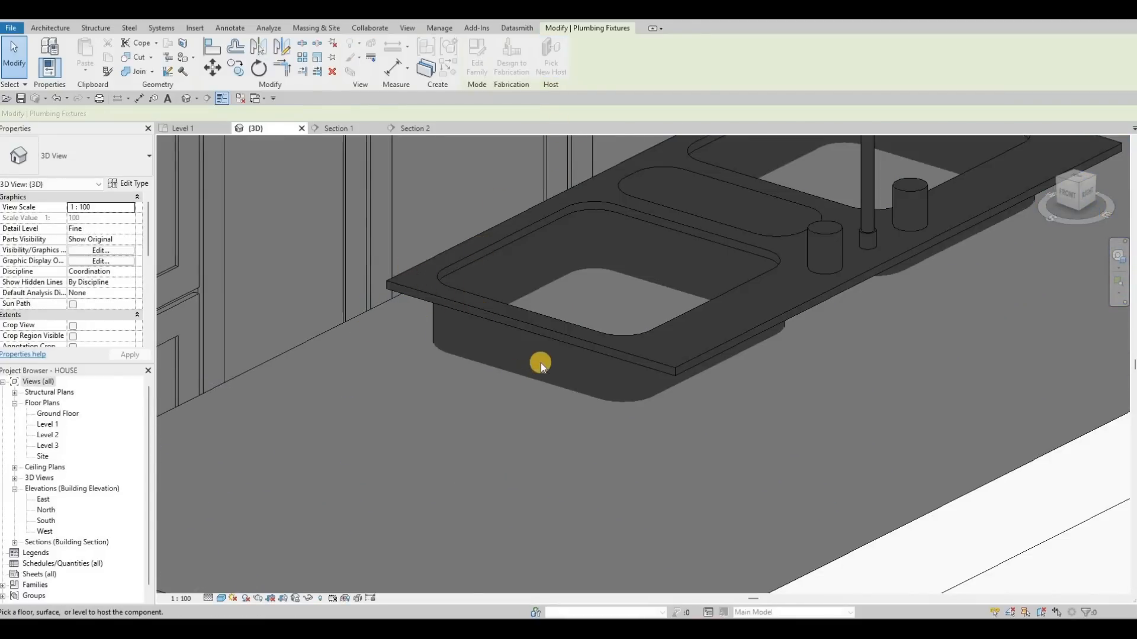
scroll(444, 345, down, 5)
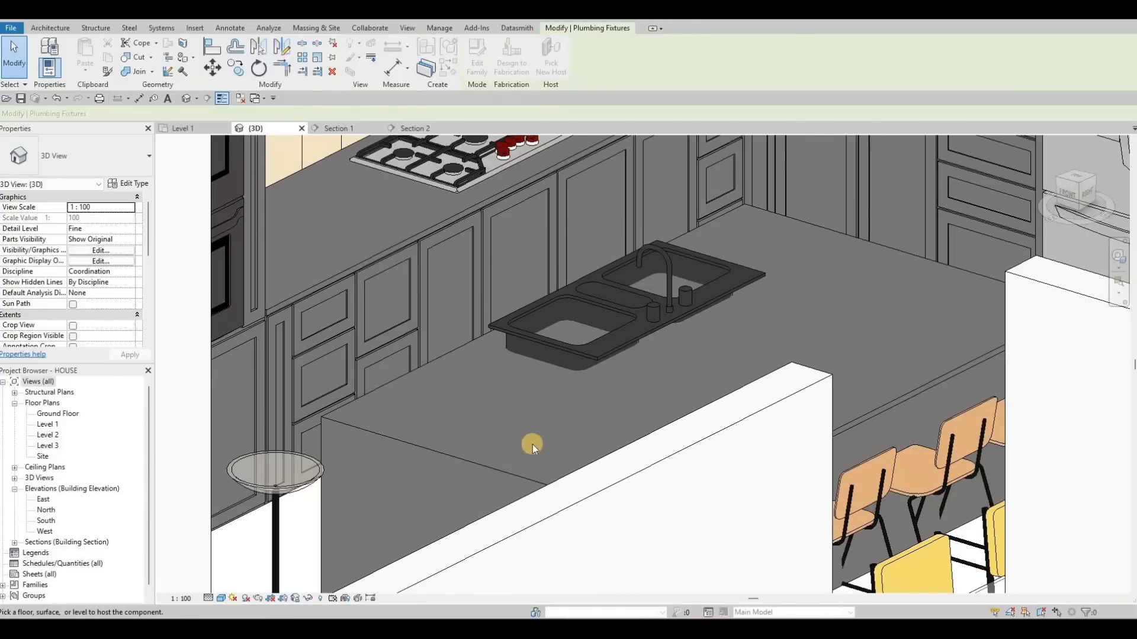
shift+middle_drag(559, 372, 569, 370)
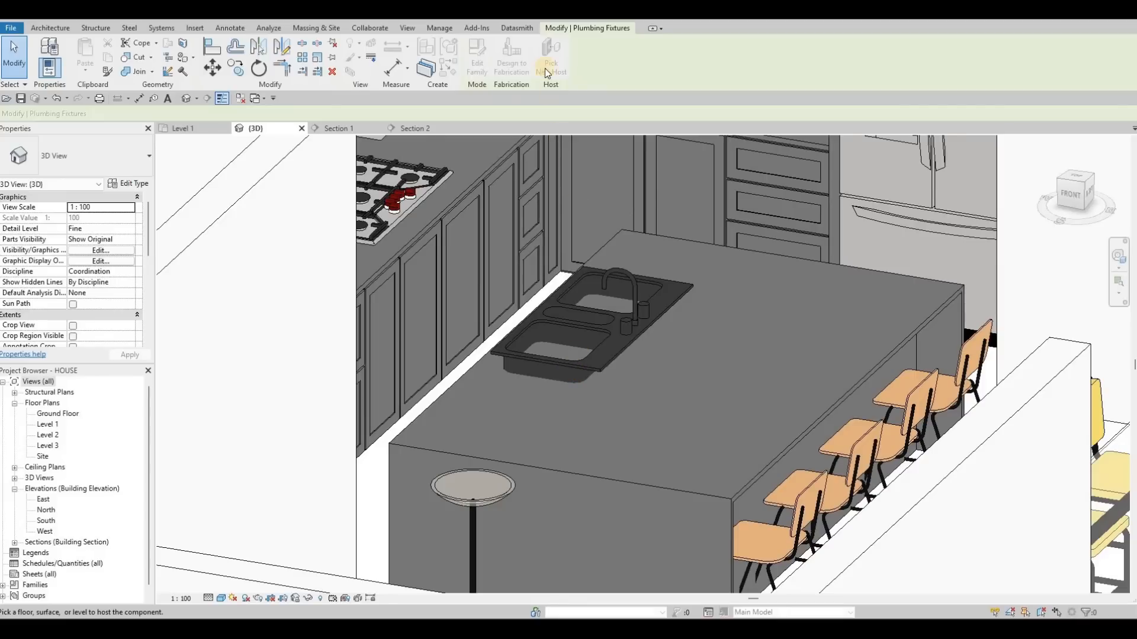
click(470, 379)
click(513, 359)
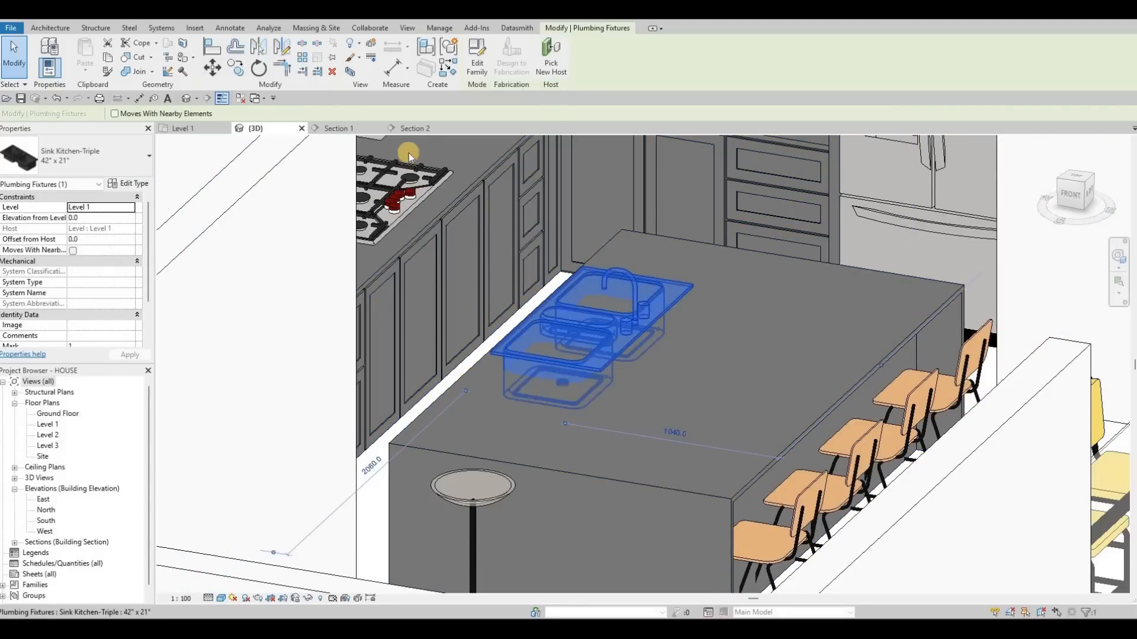
key(Escape)
key(Escape)
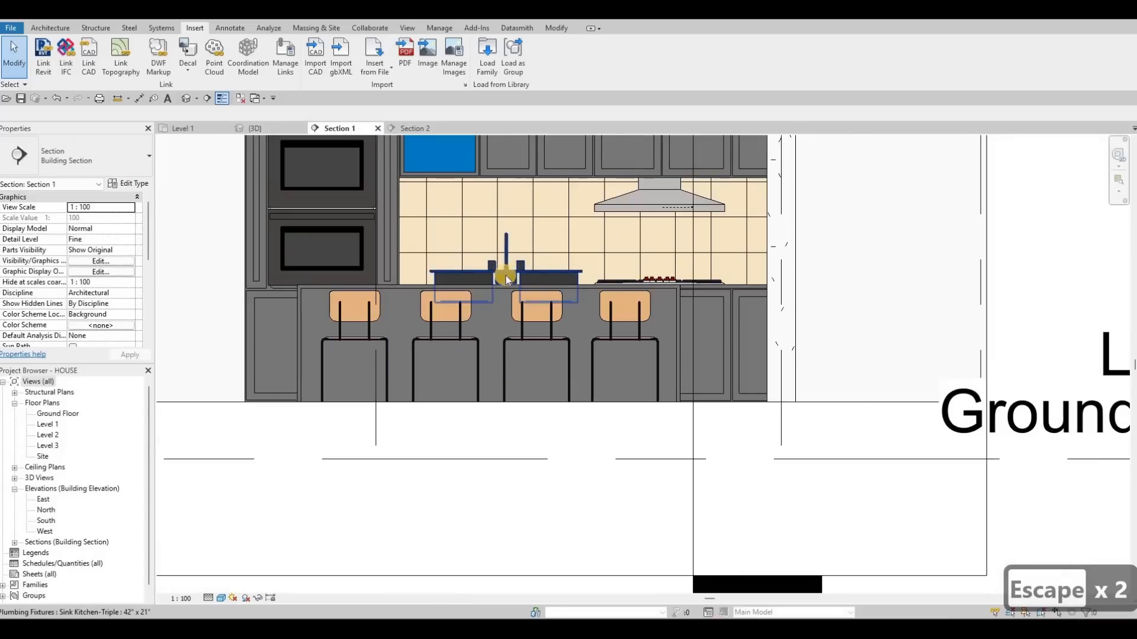
- In Section 1, align the sink's rim to the top of the island countertop
scroll(506, 275, up, 2)
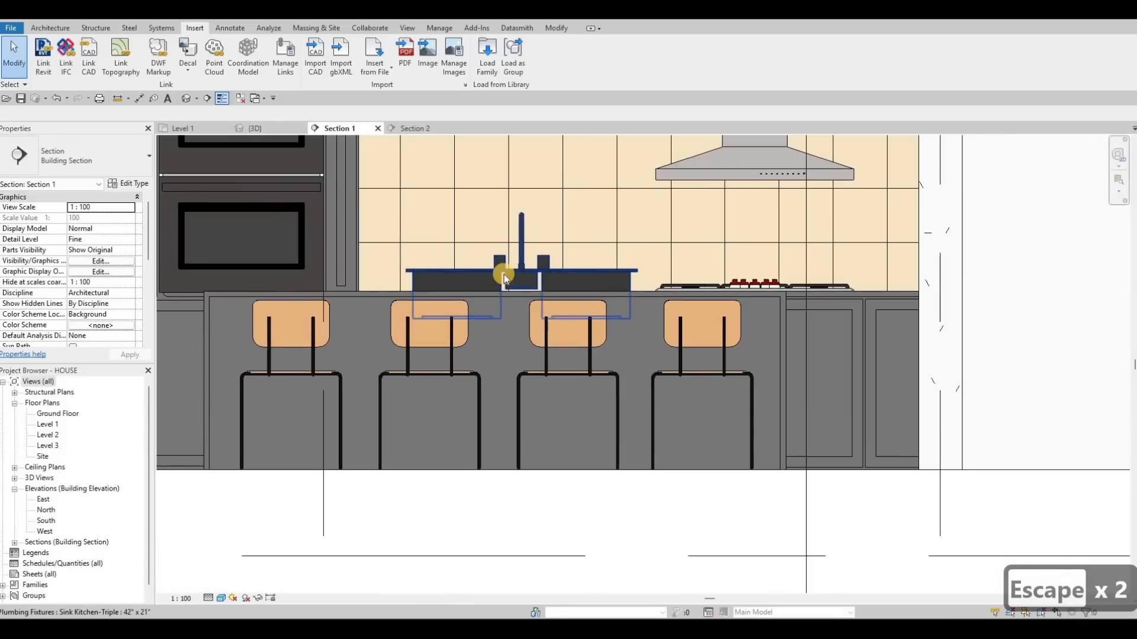
key(a)
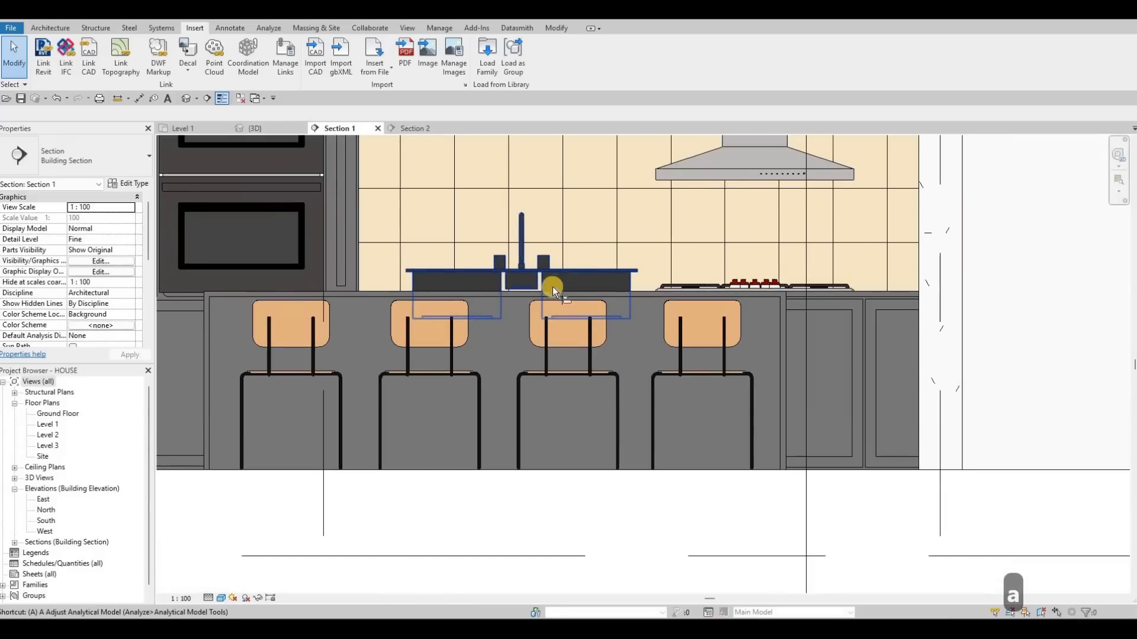
key(l)
scroll(534, 293, up, 3)
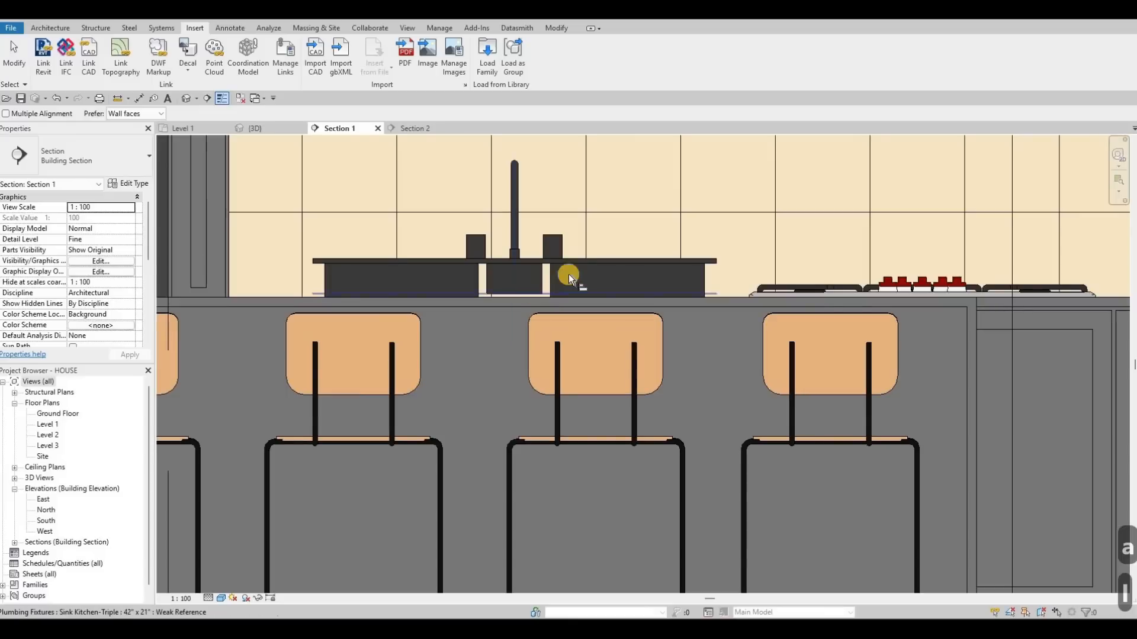
click(573, 265)
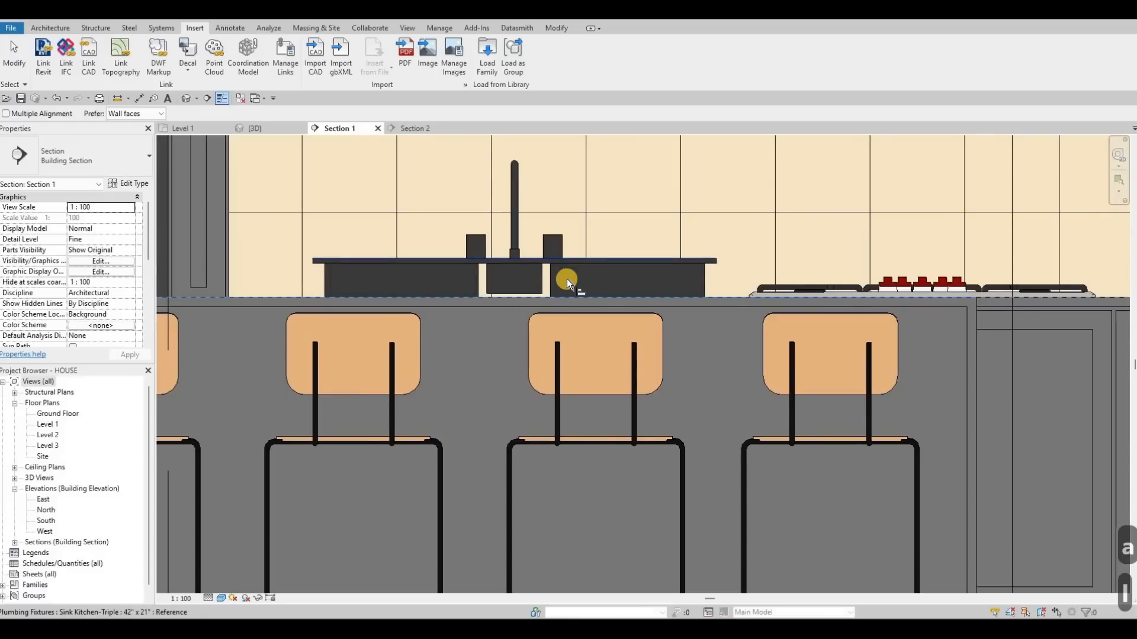
click(566, 280)
key(Escape)
key(Escape)
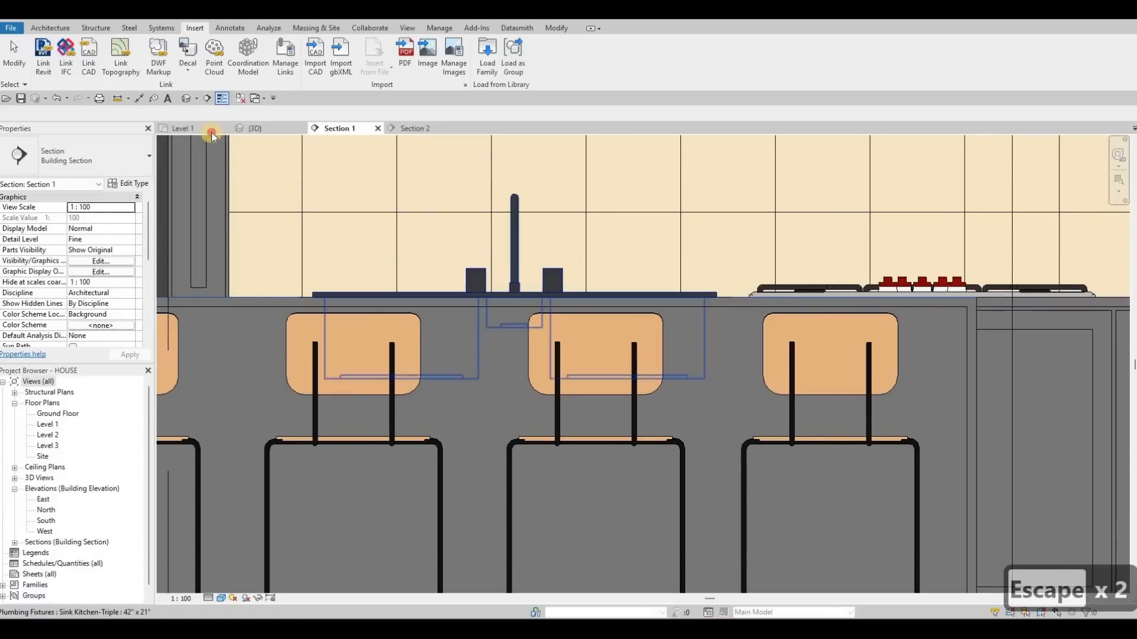
- Nudge the selected sink three increments down along the island in the Level 1 plan
key(ctrl+Tab)
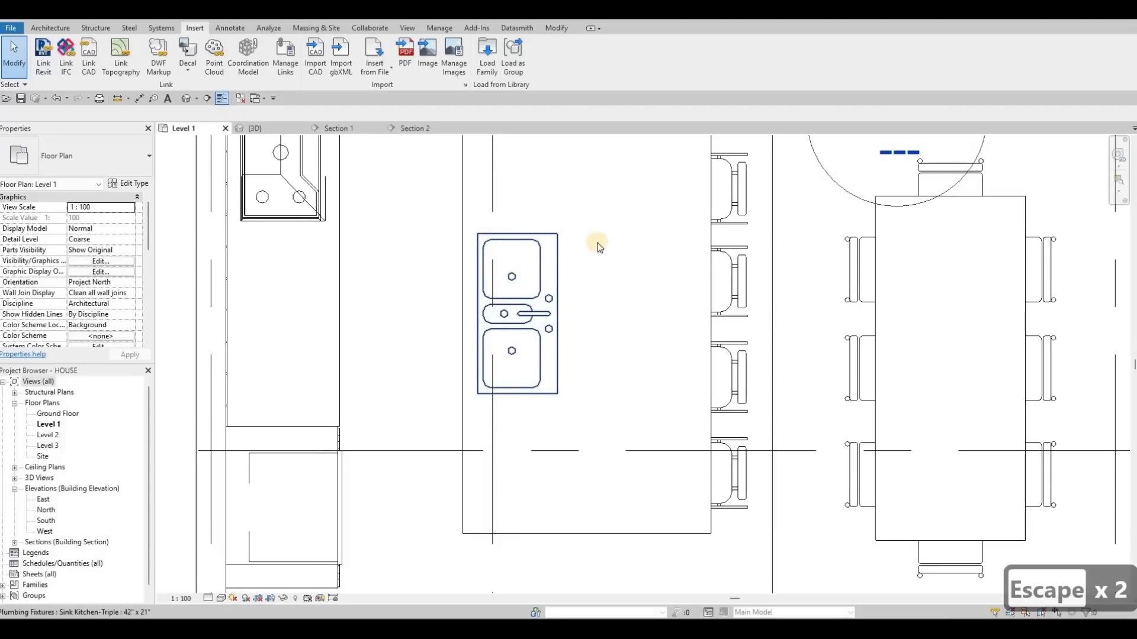
scroll(601, 261, down, 2)
middle_drag(579, 316, 593, 264)
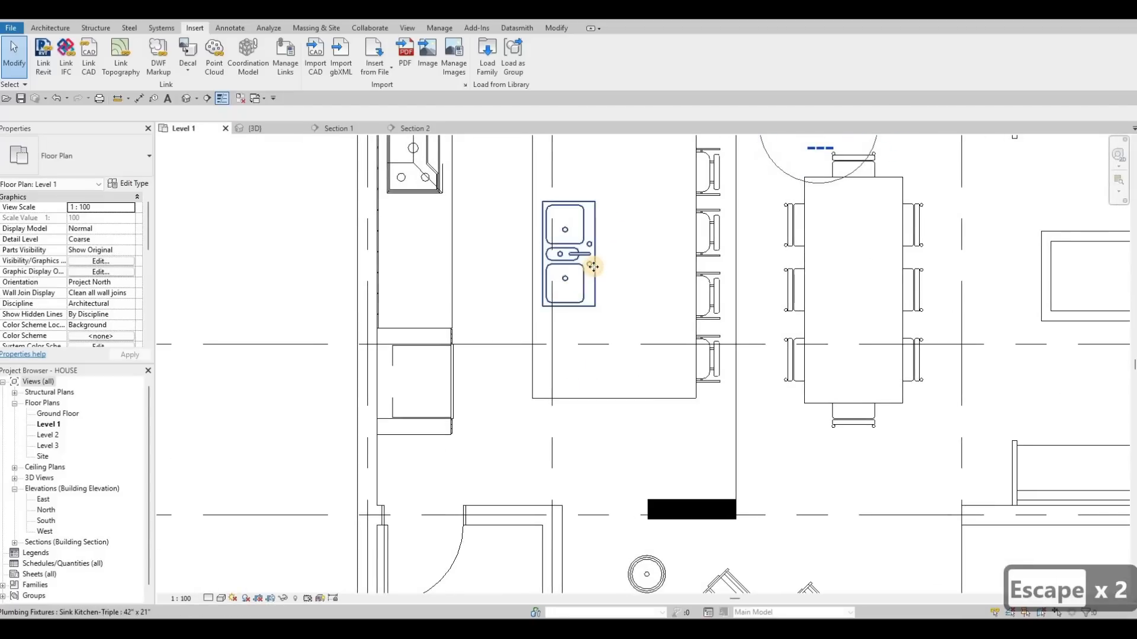
click(593, 265)
scroll(593, 265, up, 2)
key(Down)
key(Down)
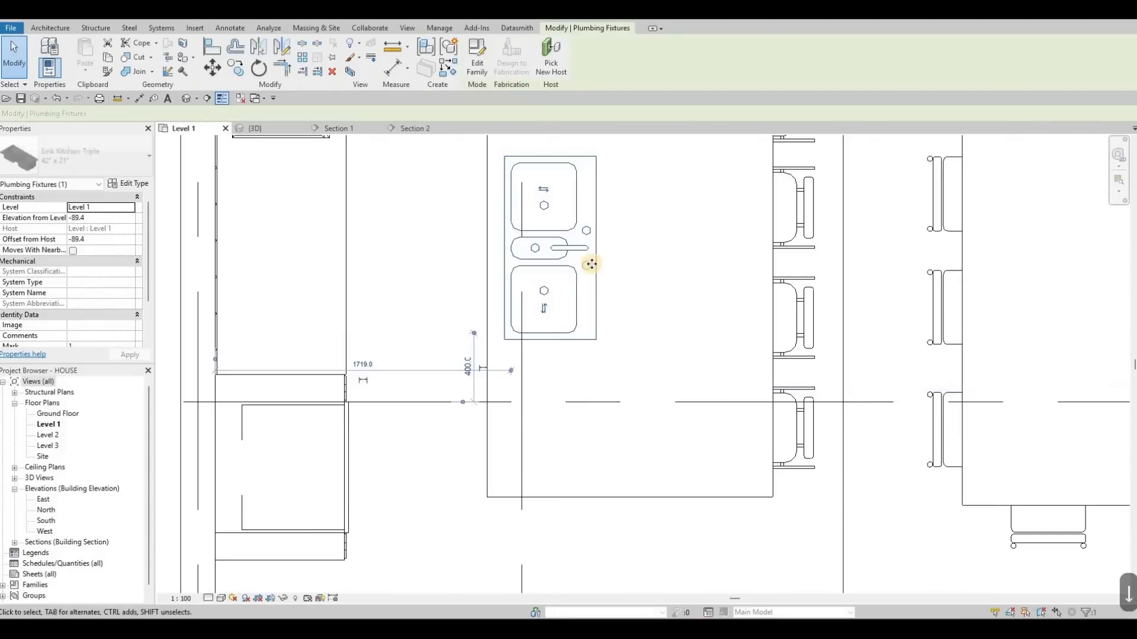
key(Down)
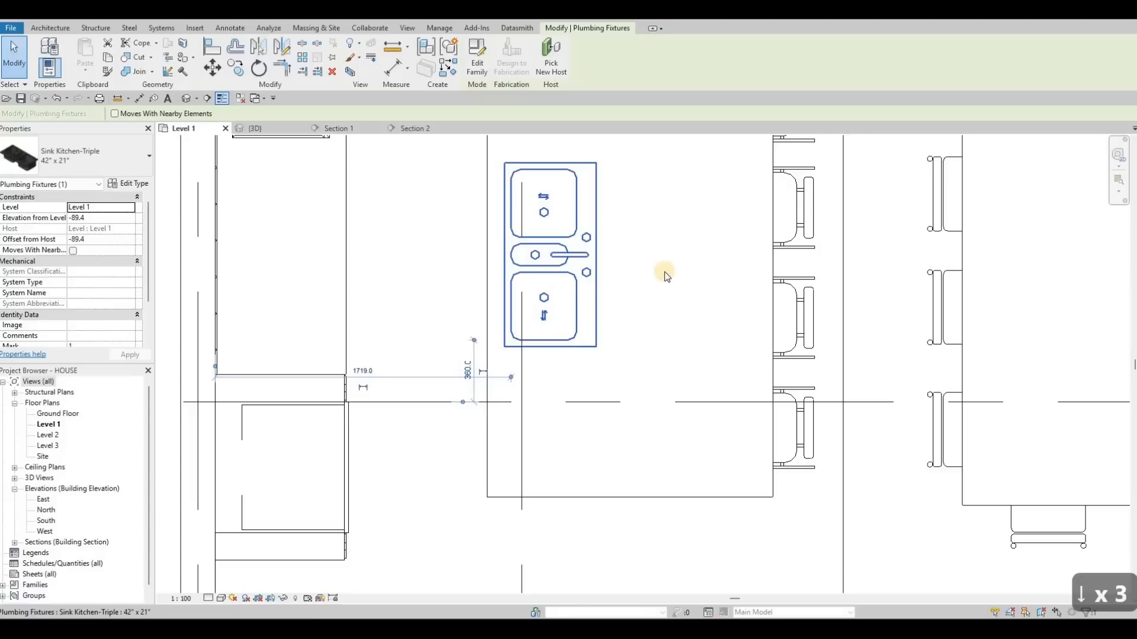
middle_drag(617, 275, 639, 276)
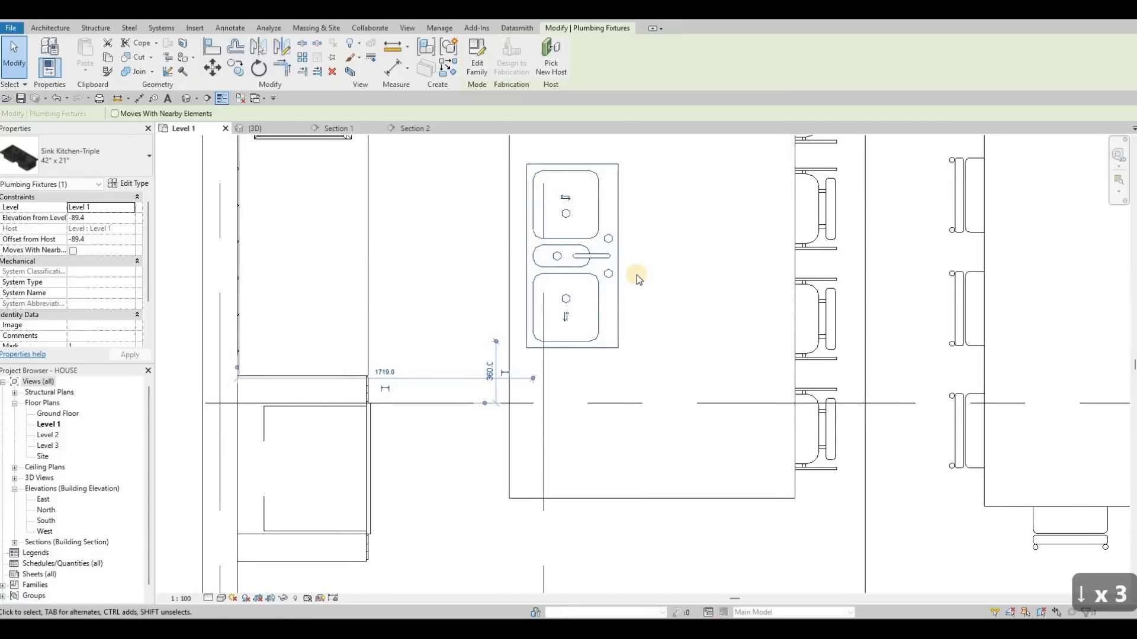
key(Left)
key(Left)
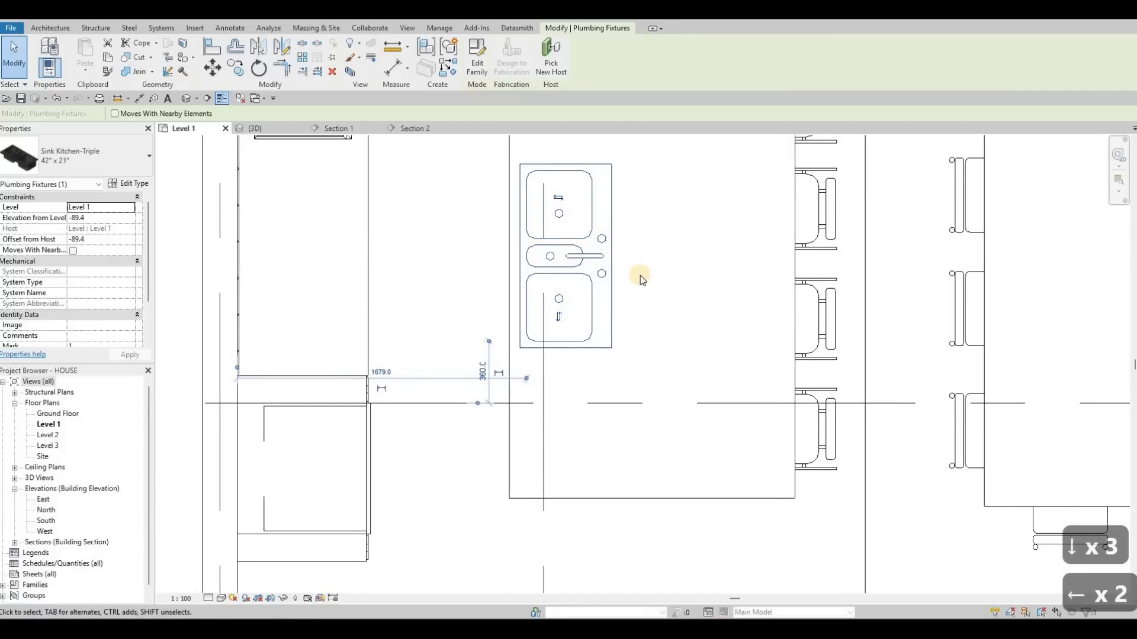
key(Right)
key(Right)
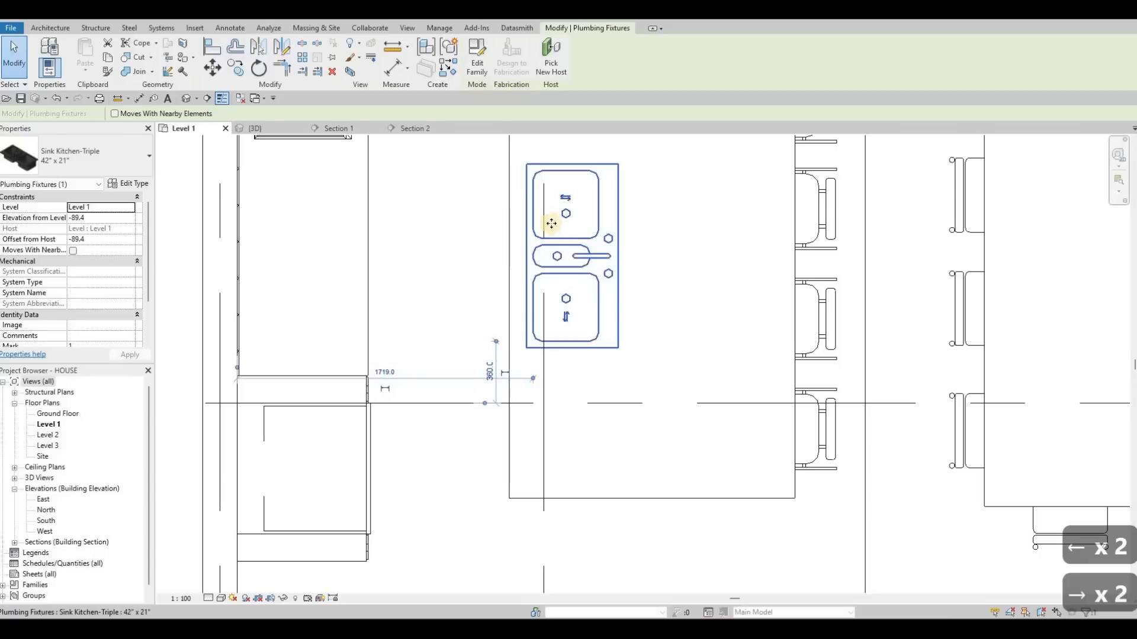
middle_drag(551, 223, 564, 270)
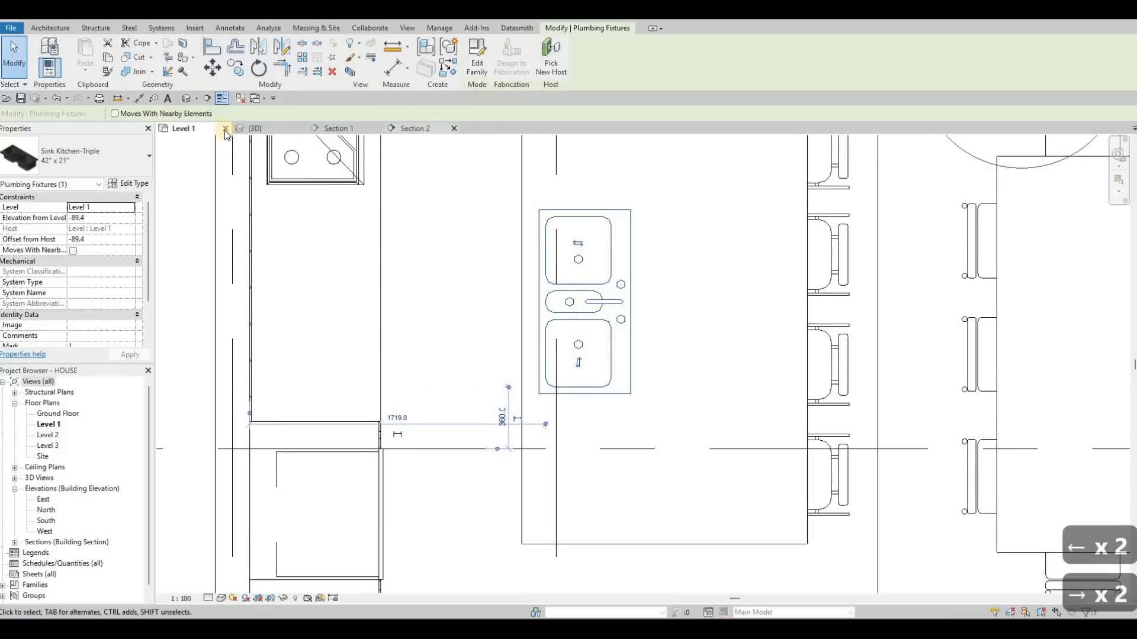
- Inspect the hosted sink on the countertop in the 3D view and return to the Level 1 plan
click(255, 128)
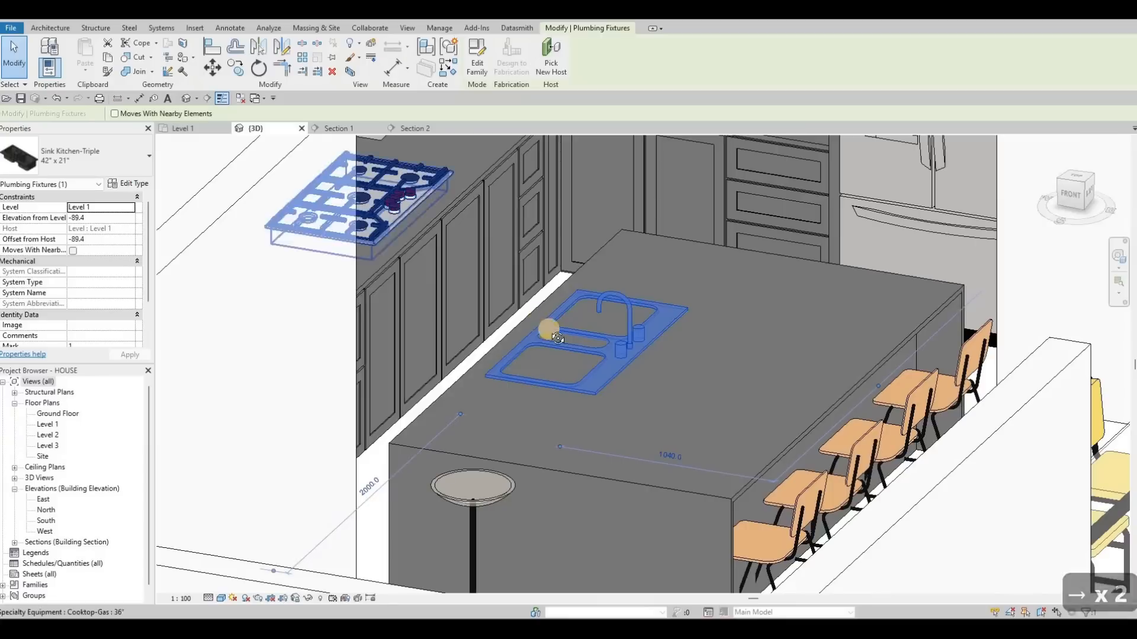
shift+middle_drag(598, 377, 553, 284)
scroll(586, 284, up, 3)
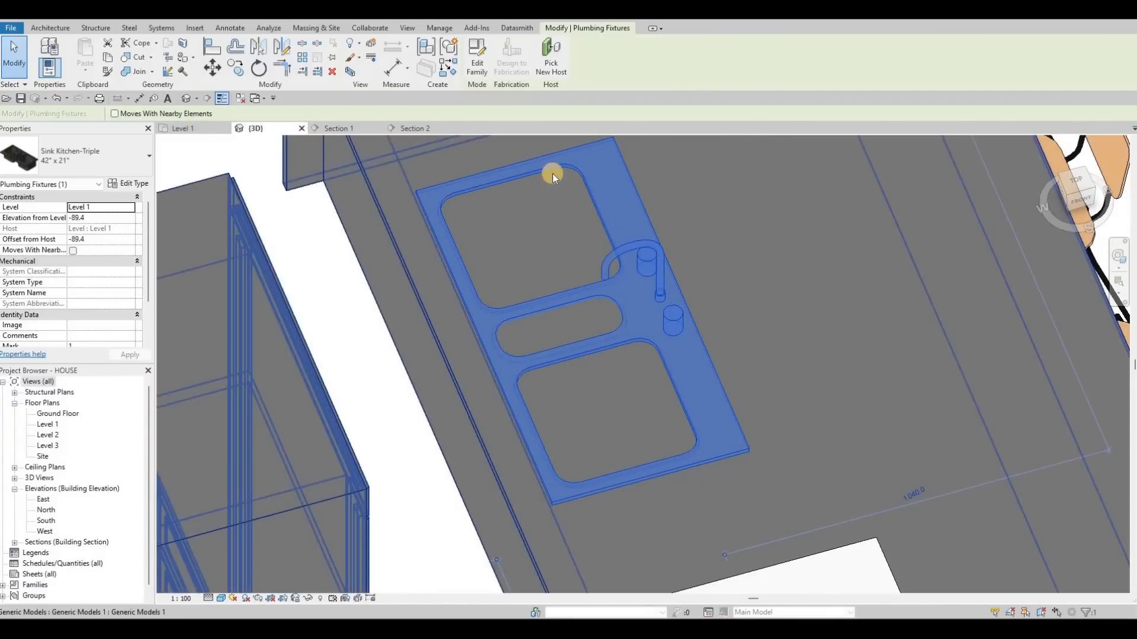
key(ctrl+Tab)
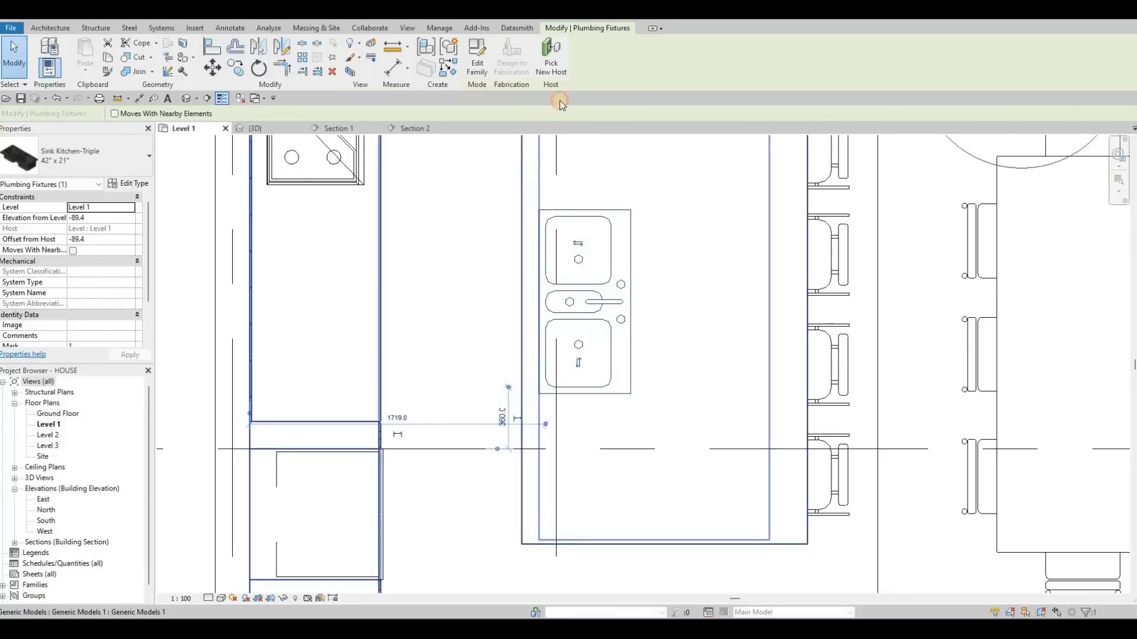
click(522, 266)
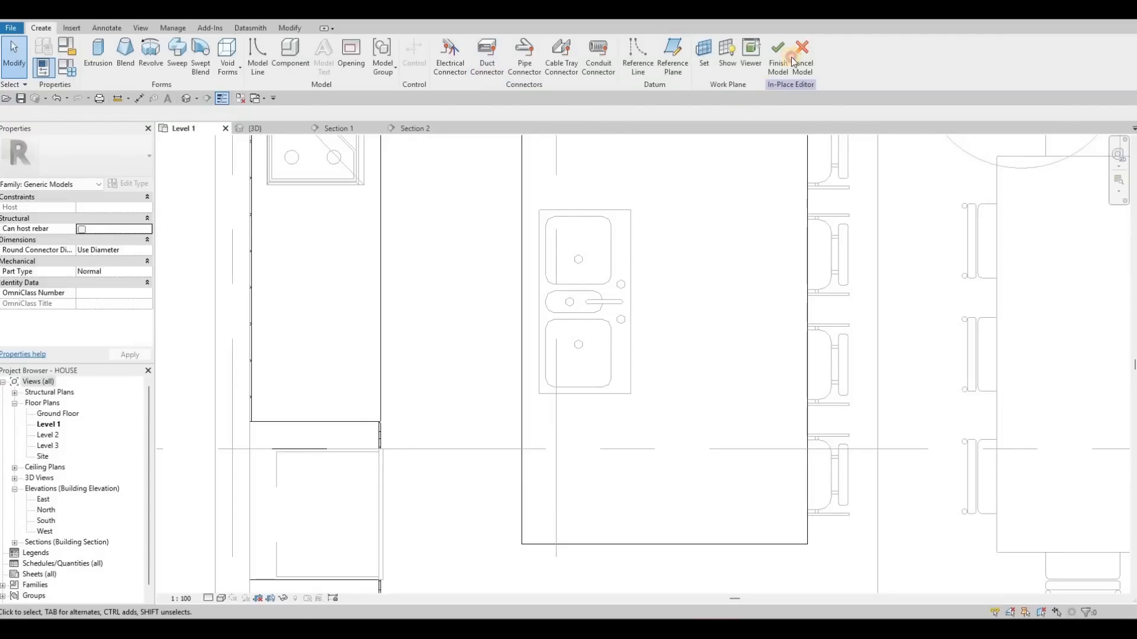
key(Escape)
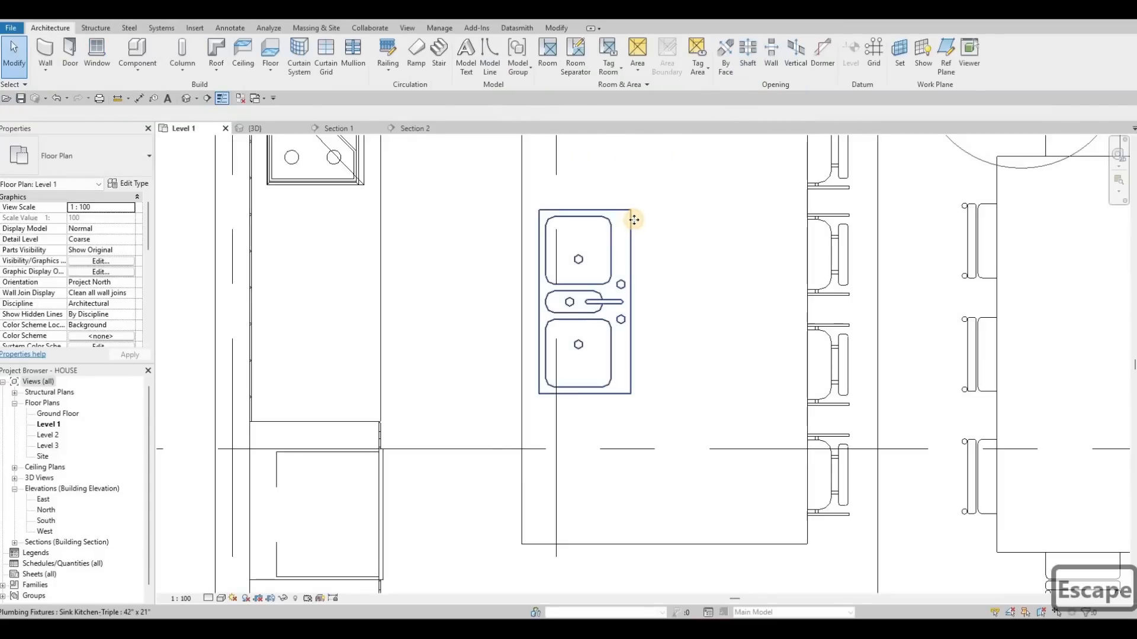
- Nudge the selected sink two increments right and one increment back left on the island countertop in the Level 1 plan
click(630, 223)
key(Right)
key(Right)
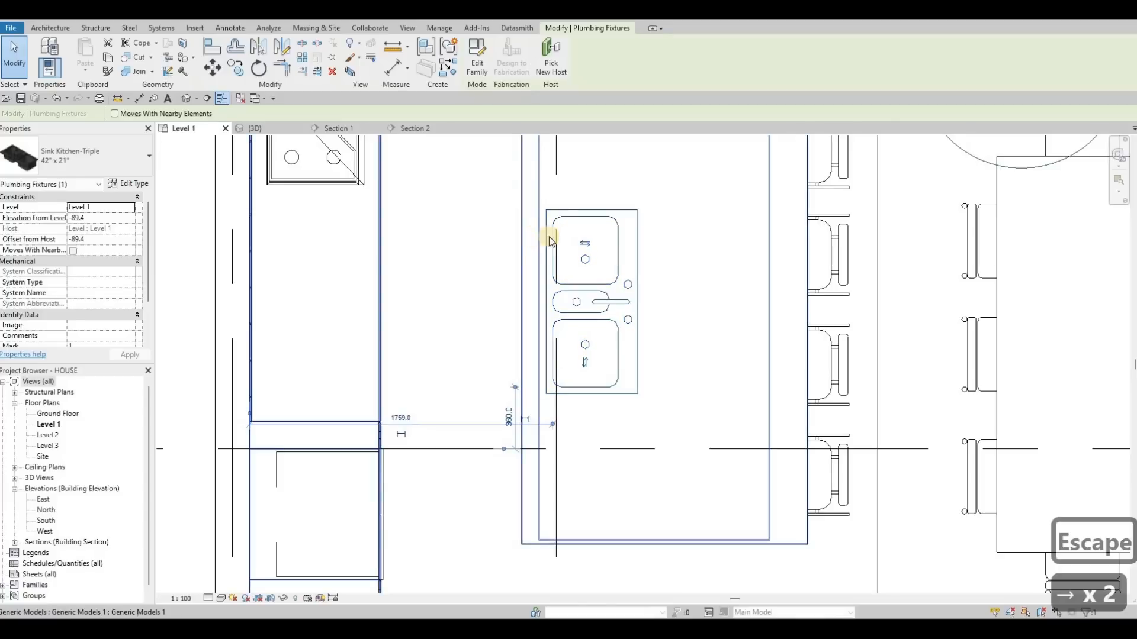
click(550, 236)
click(550, 236)
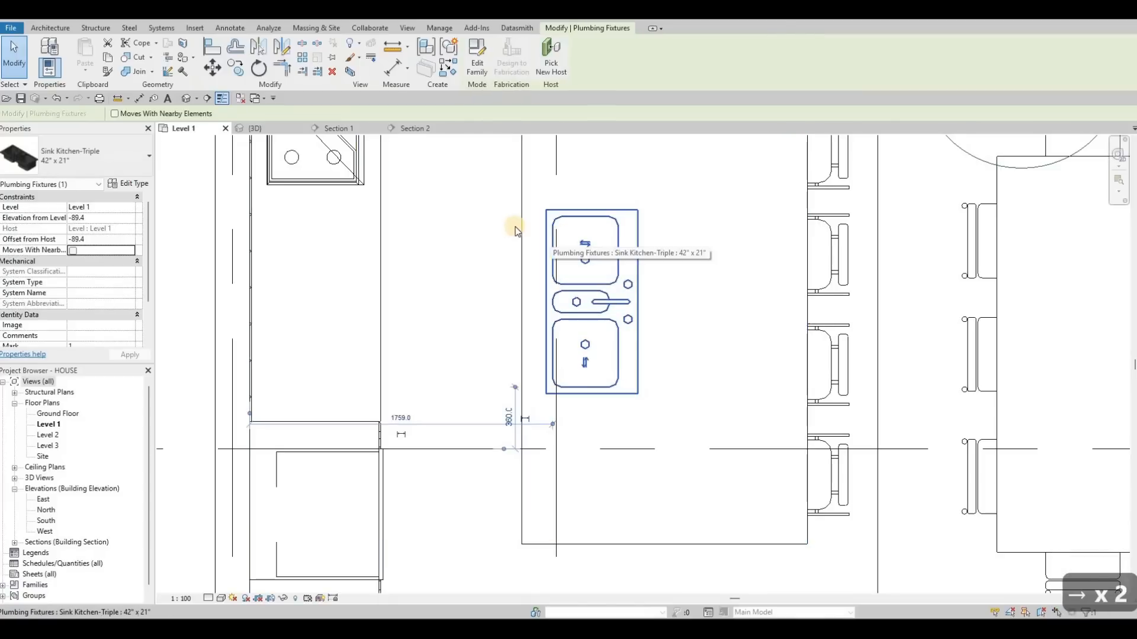
key(Left)
- Edit the island countertop in place and start a Void Extrusion on the Level 1 work plane
click(534, 259)
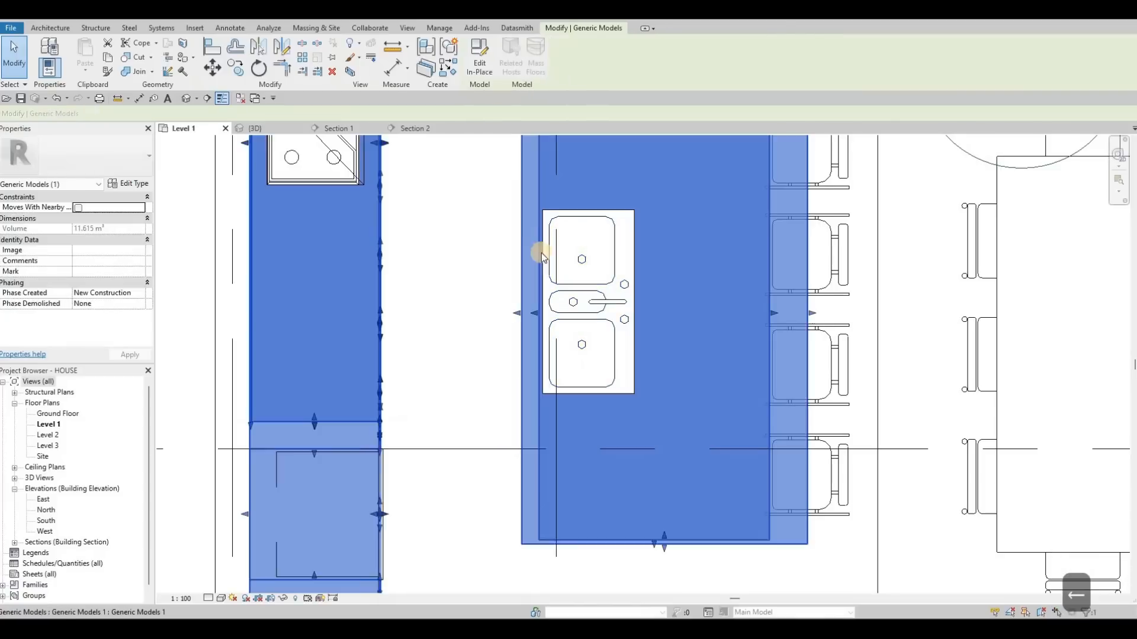
scroll(490, 172, up, 3)
scroll(501, 154, down, 2)
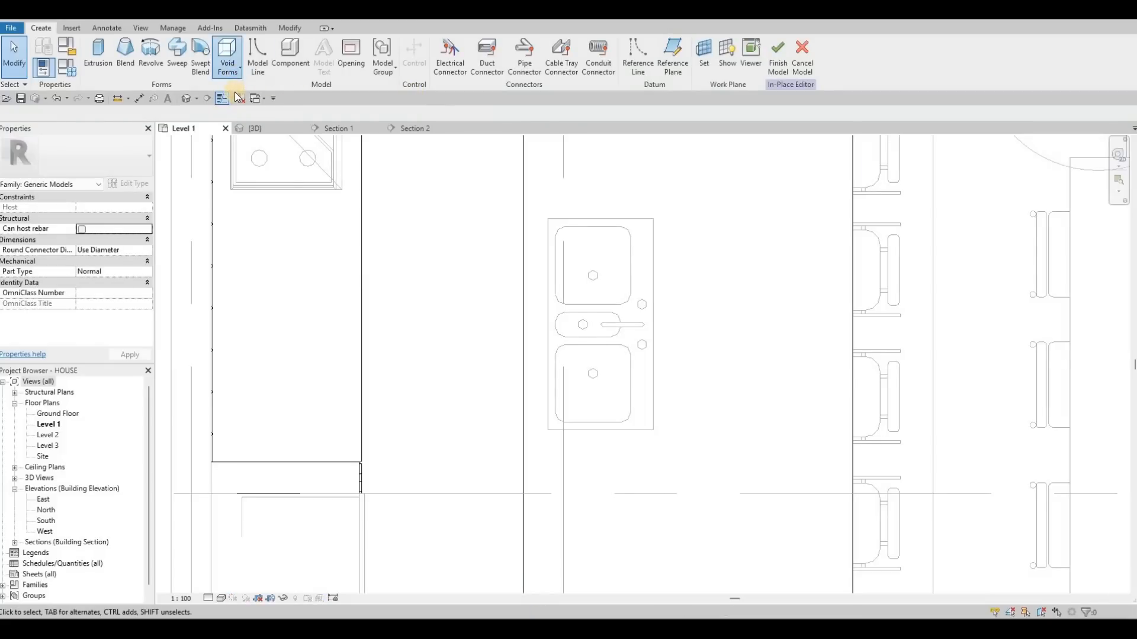
click(227, 63)
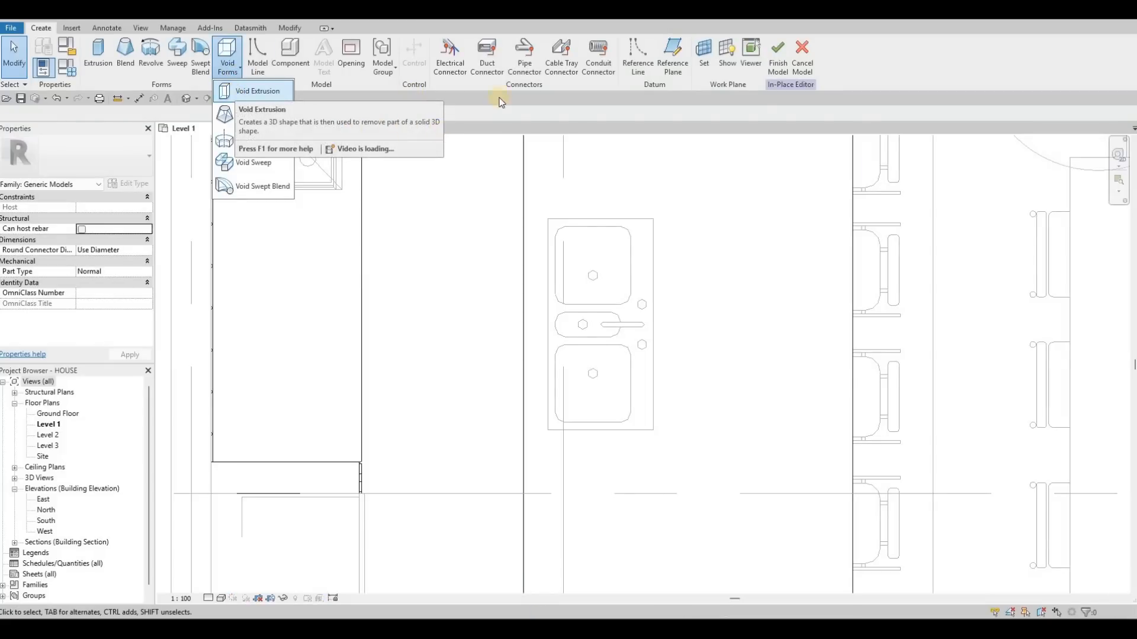
click(512, 64)
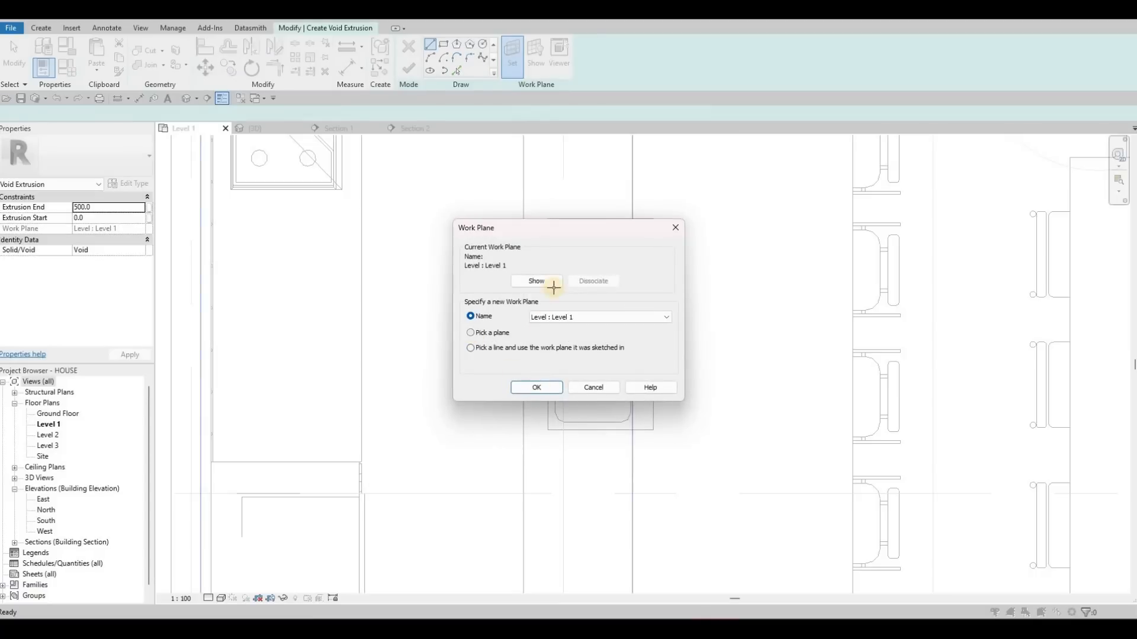
key(Return)
- Sketch a rectangle about 400 by 1020 mm over the sink basins as the void extrusion profile
scroll(501, 194, up, 2)
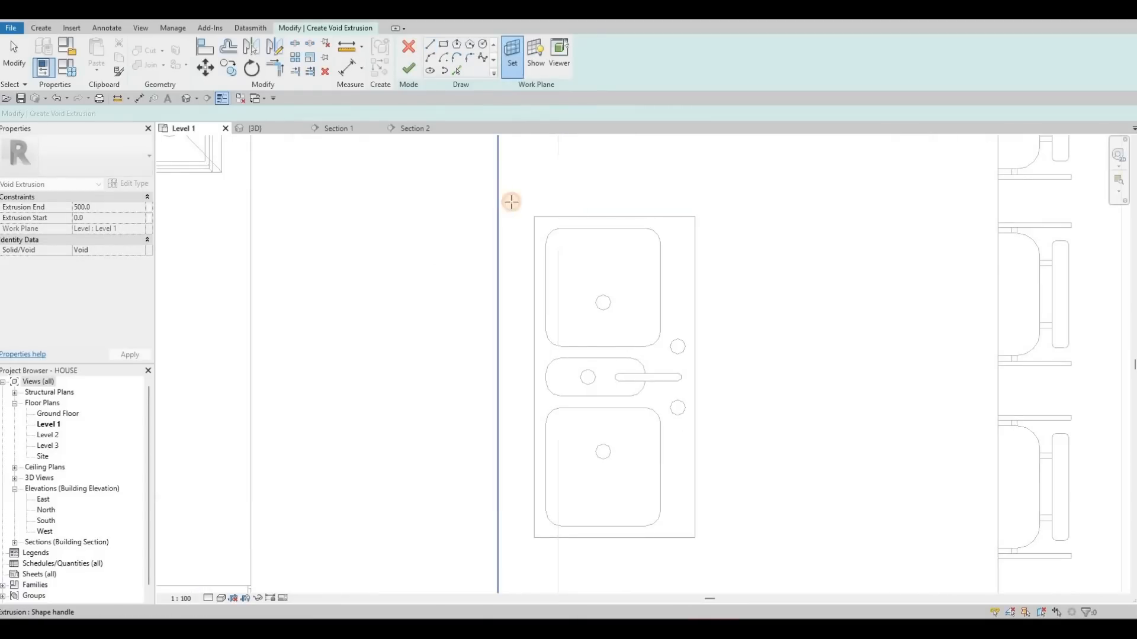
key(Tab)
click(357, 162)
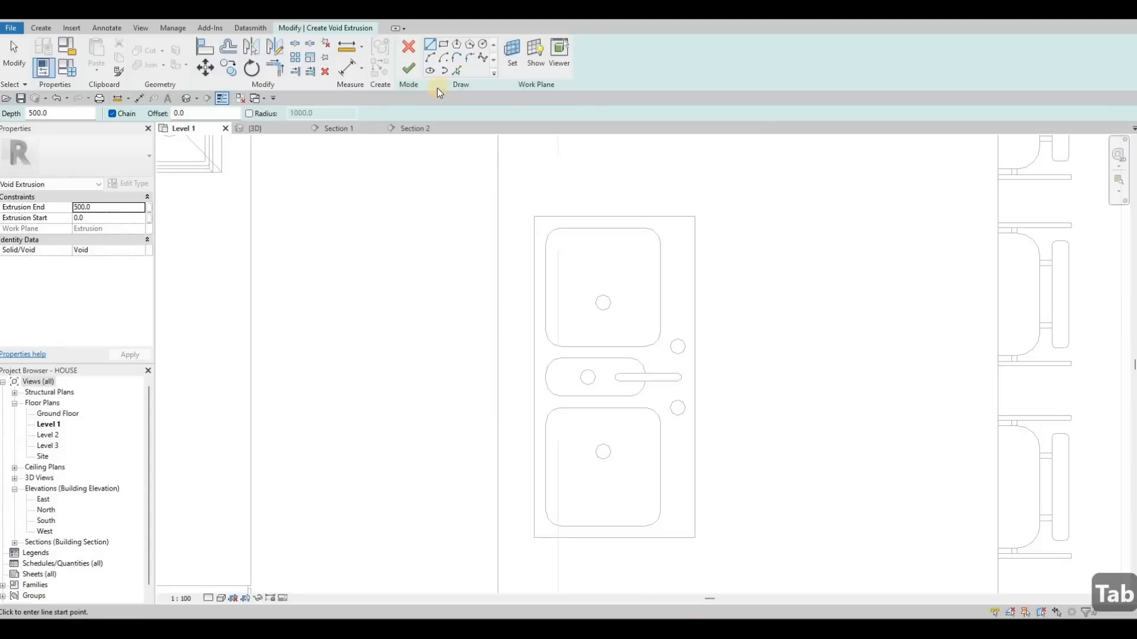
click(444, 45)
scroll(540, 224, up, 5)
click(554, 228)
scroll(604, 344, down, 3)
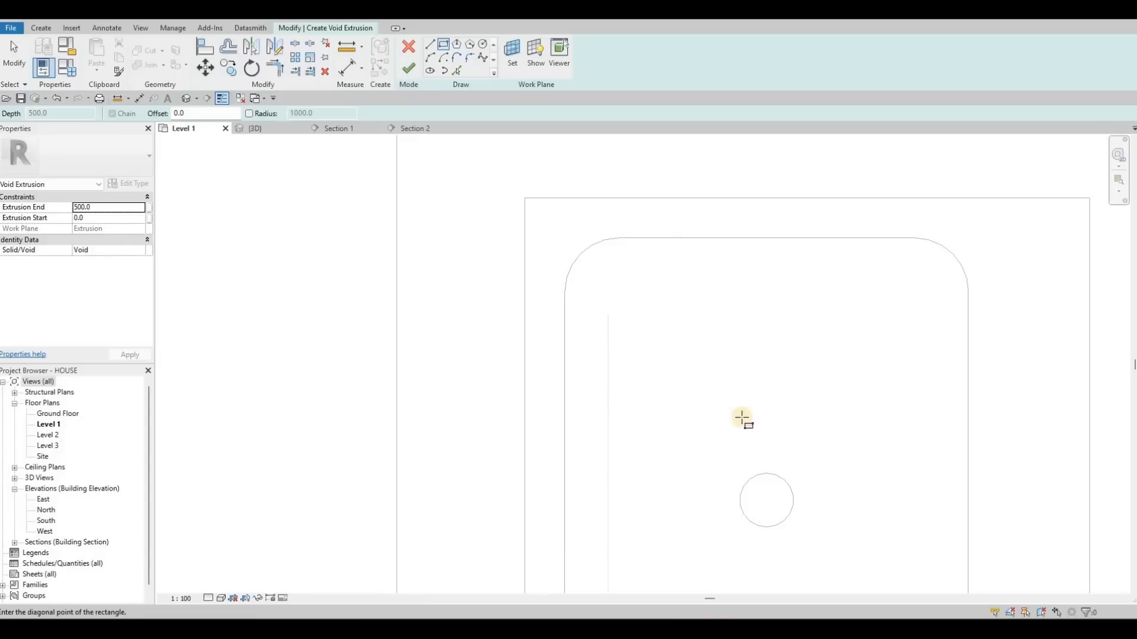
middle_drag(709, 453, 702, 240)
scroll(743, 522, down, 1)
middle_drag(744, 527, 710, 424)
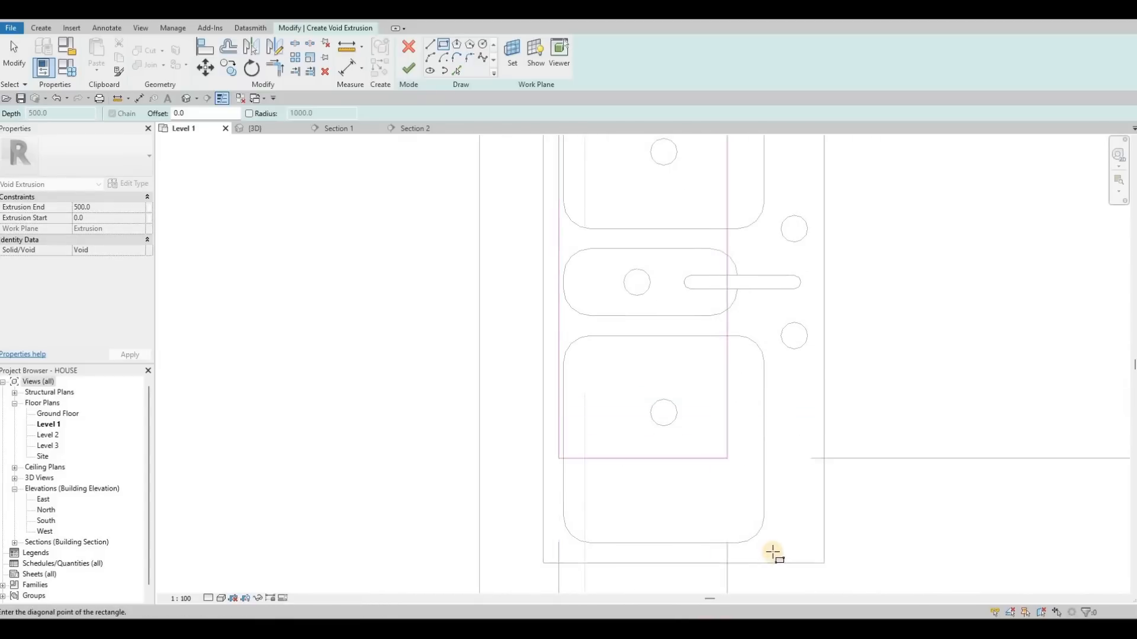
click(771, 552)
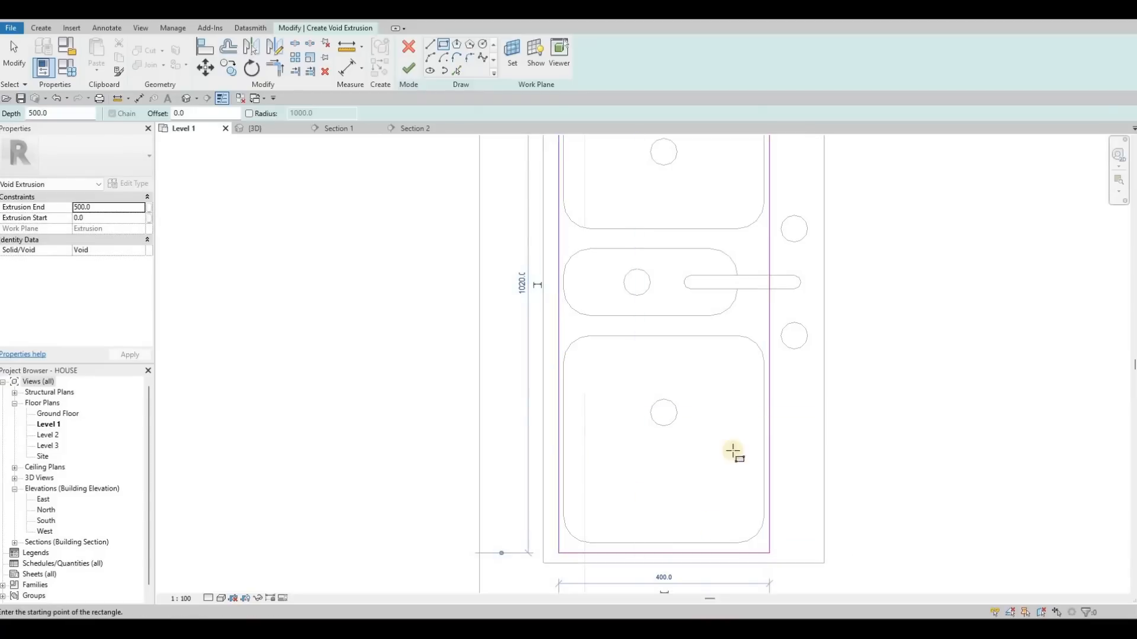
middle_drag(608, 228, 616, 354)
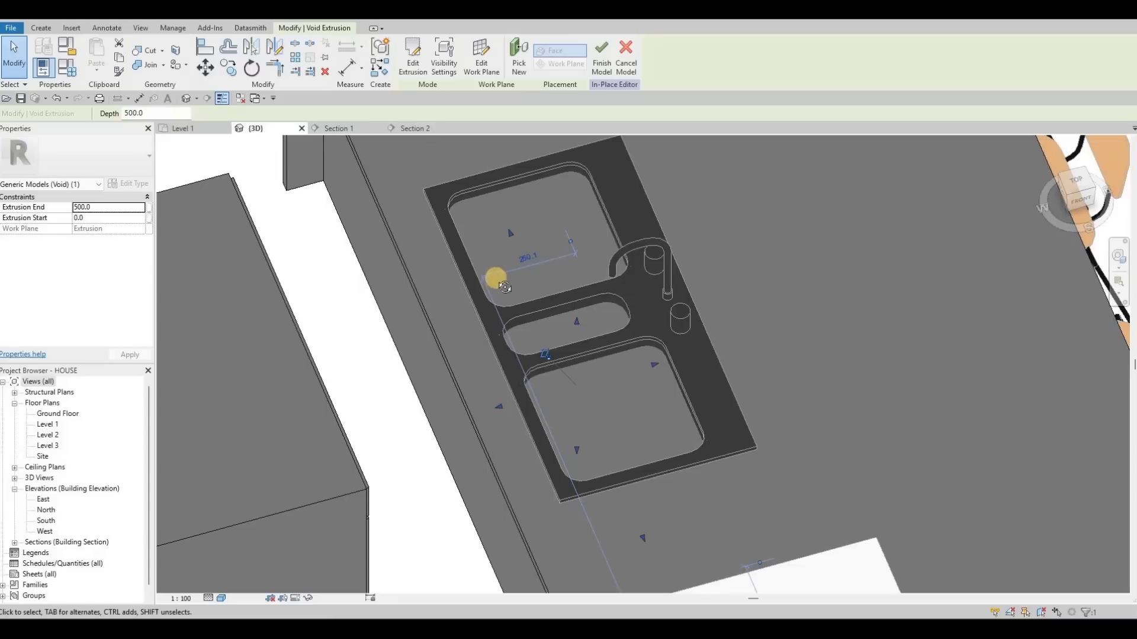
- In the 3D view, stretch the void's shape handles so it runs from about -119 to 545 through the countertop
scroll(474, 269, down, 1)
shift+middle_drag(380, 251, 335, 250)
shift+middle_drag(479, 274, 570, 271)
drag(571, 272, 574, 341)
shift+middle_drag(636, 315, 567, 202)
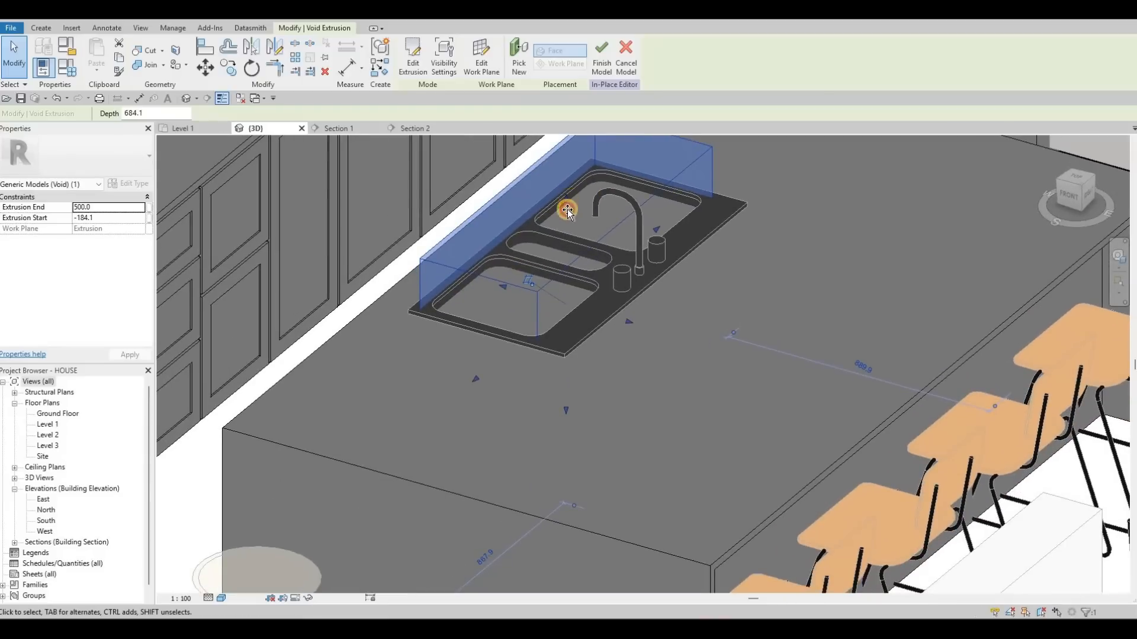
drag(566, 411, 566, 424)
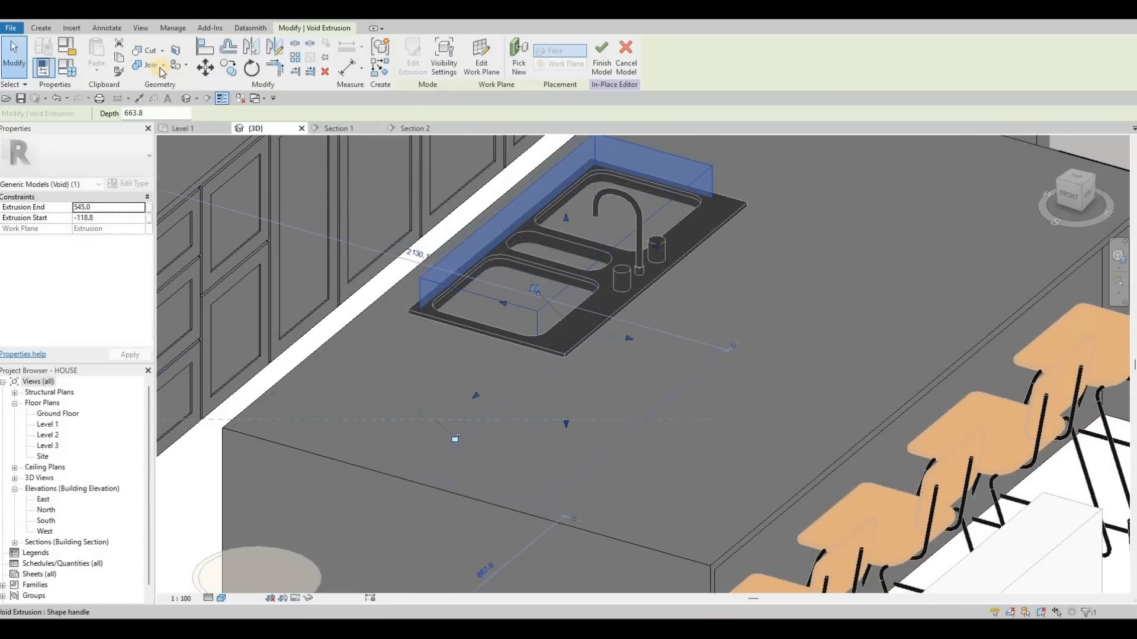
- Cut the island countertop geometry with the void extrusion under the sink
click(149, 55)
click(438, 260)
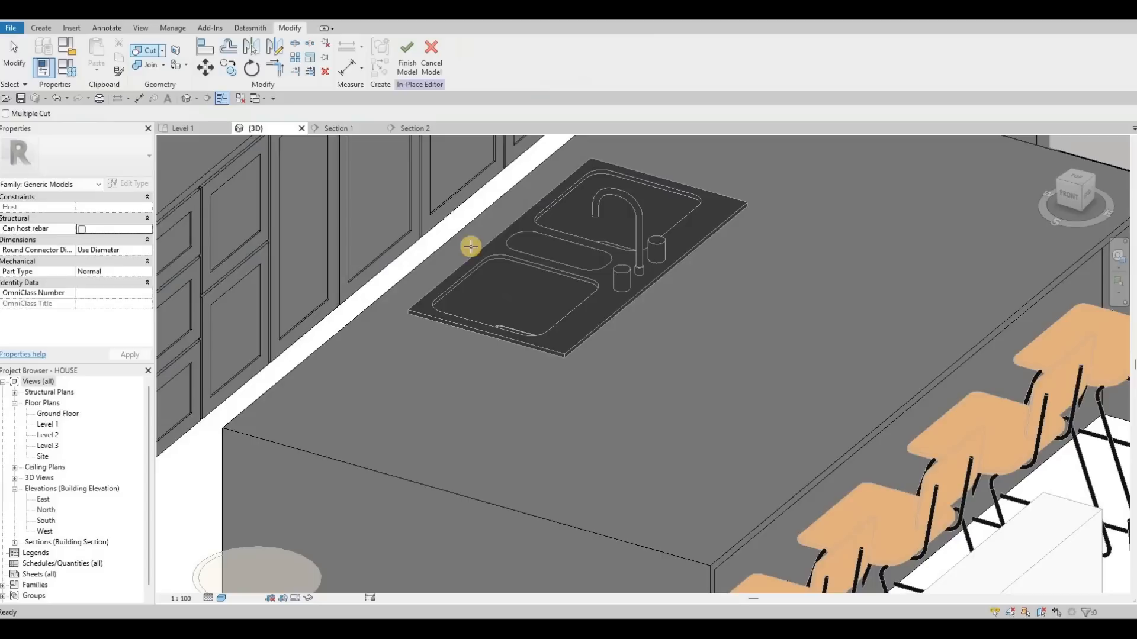
shift+middle_drag(617, 431, 557, 257)
shift+middle_drag(558, 191, 599, 400)
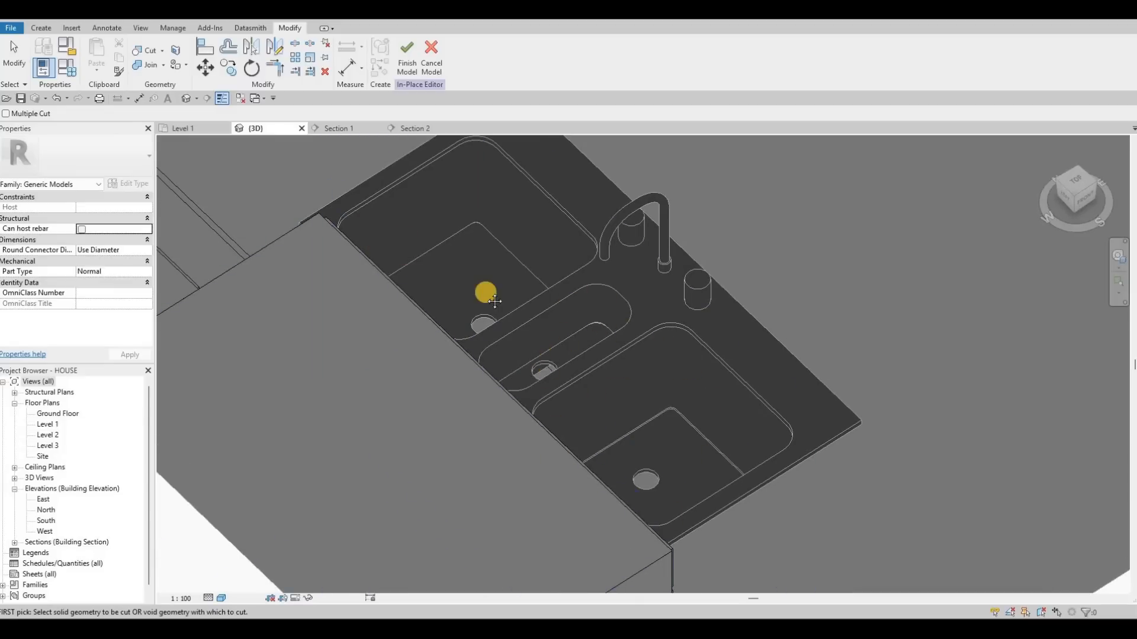
shift+middle_drag(485, 290, 512, 163)
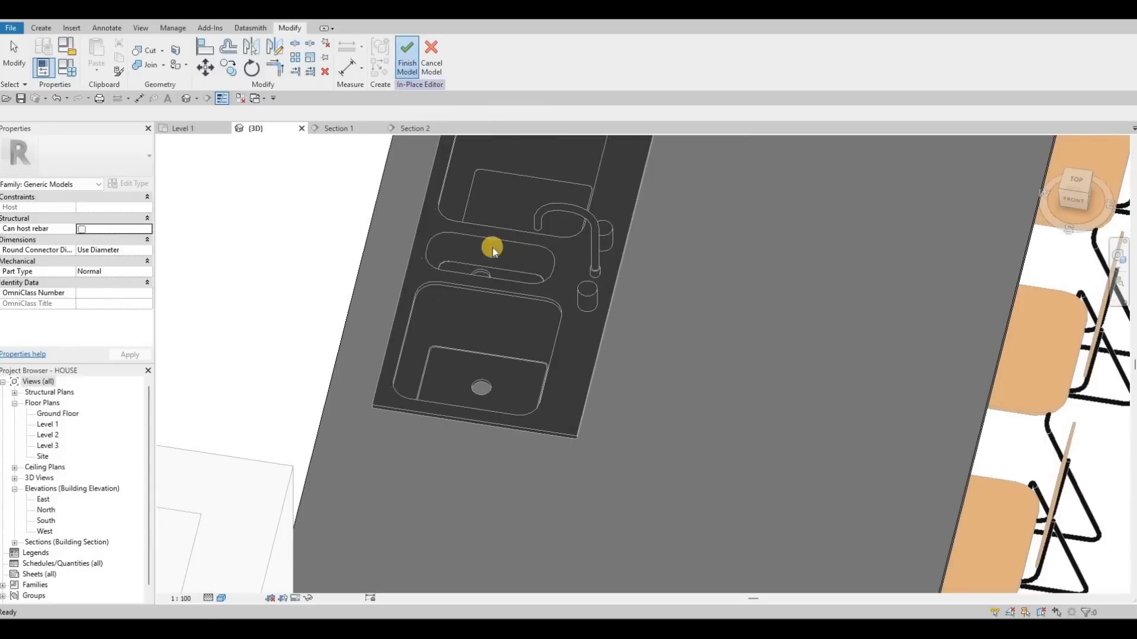
- Finish the in-place countertop model
scroll(456, 153, down, 2)
middle_drag(424, 144, 284, 314)
shift+middle_drag(83, 394, 59, 424)
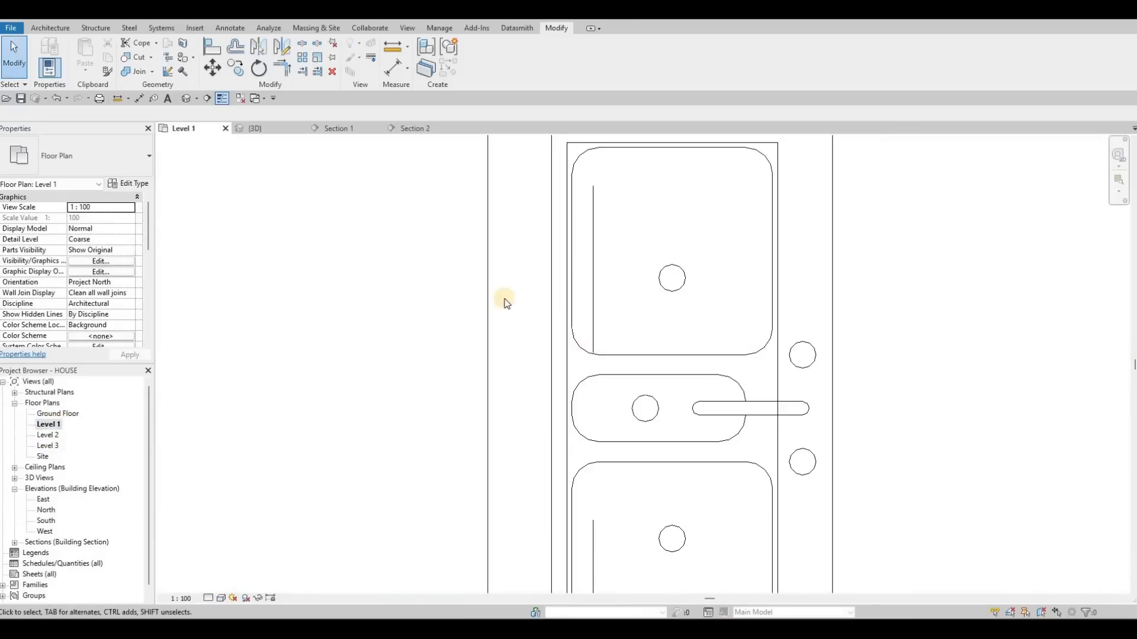
- Review the sink opening in the island from the Level 1 plan and the 3D view
scroll(571, 338, down, 5)
middle_drag(639, 369, 623, 377)
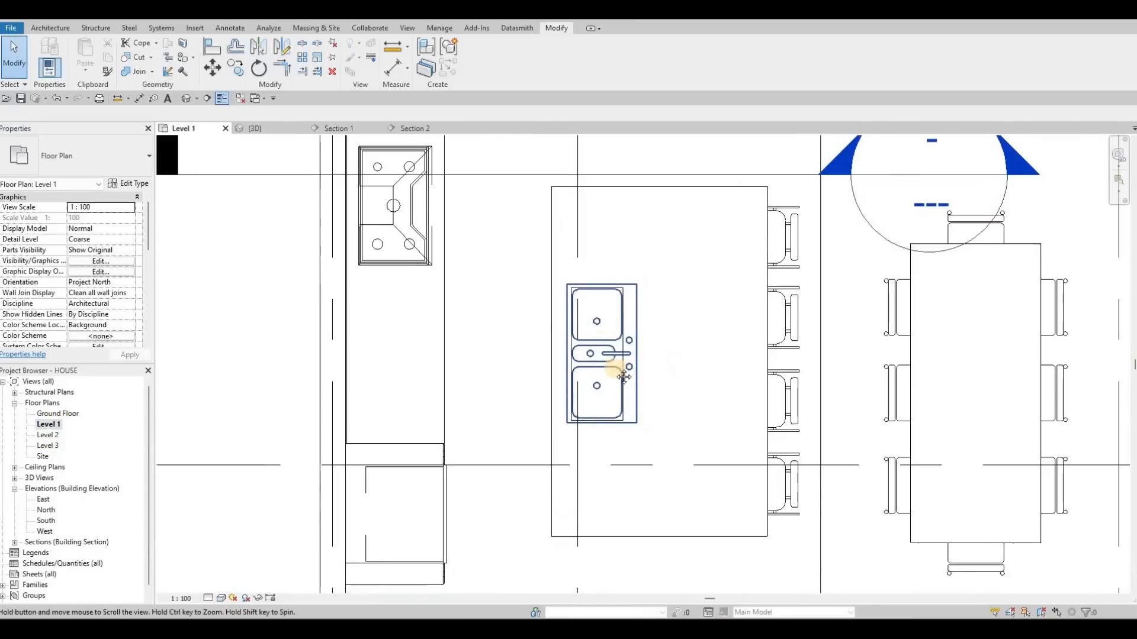
scroll(624, 377, down, 5)
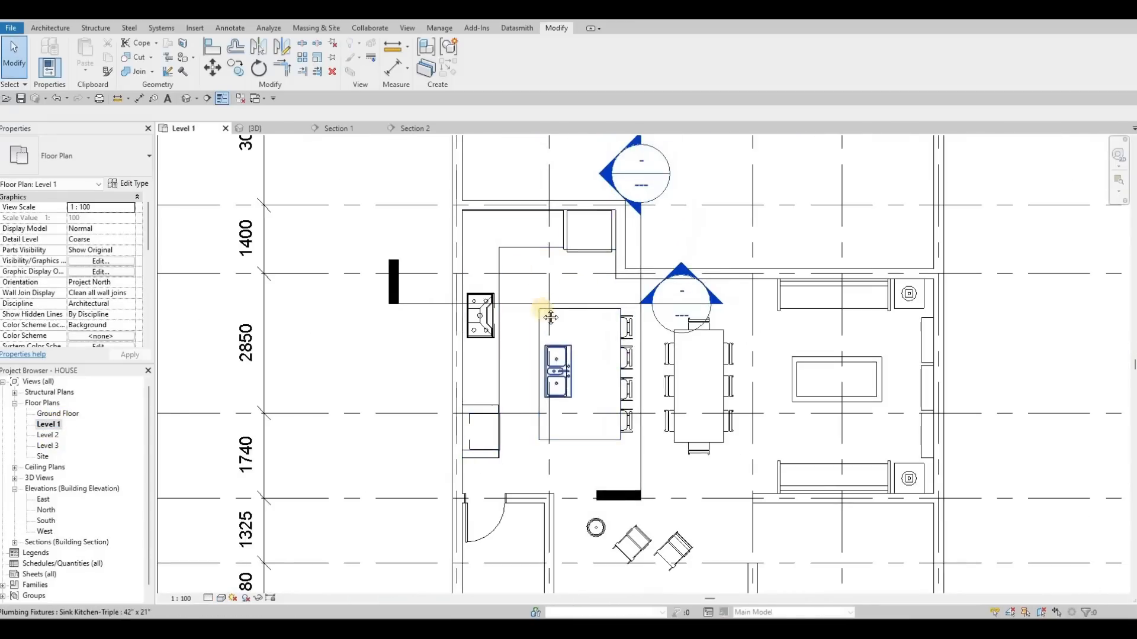
middle_drag(551, 317, 393, 190)
scroll(380, 202, down, 1)
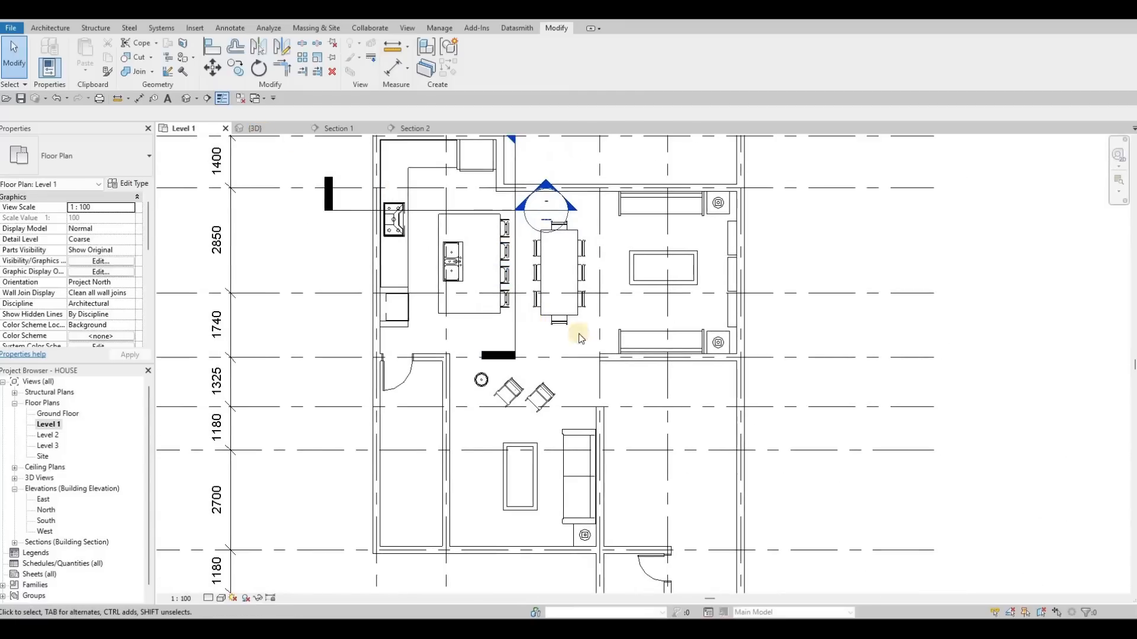
key(ctrl+Tab)
scroll(538, 367, down, 2)
shift+middle_drag(598, 294, 513, 353)
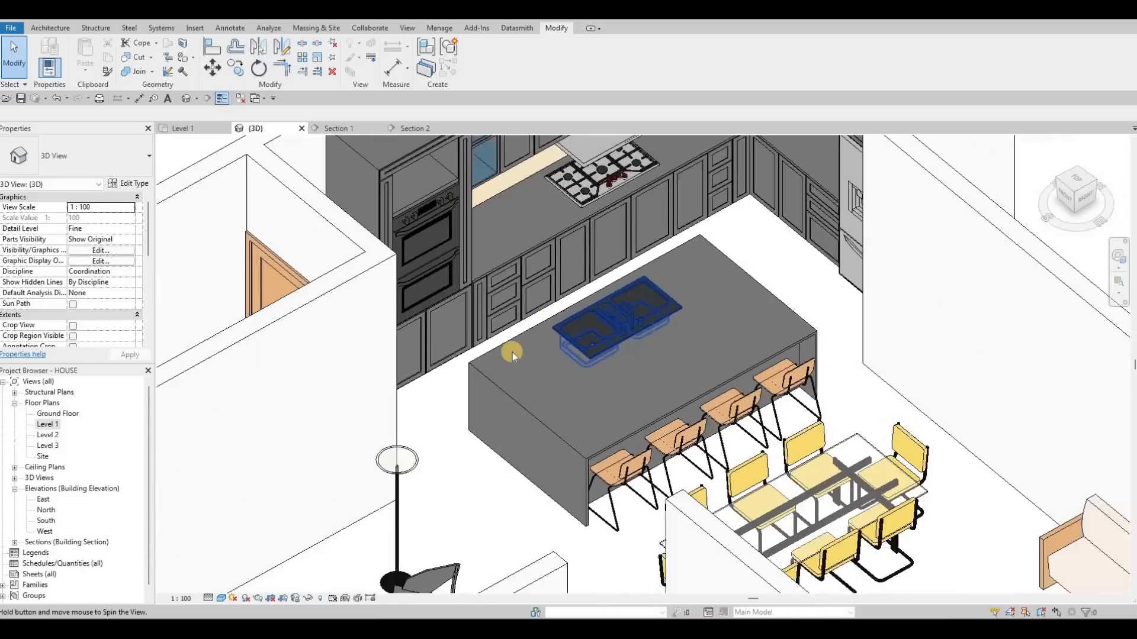
scroll(521, 264, down, 4)
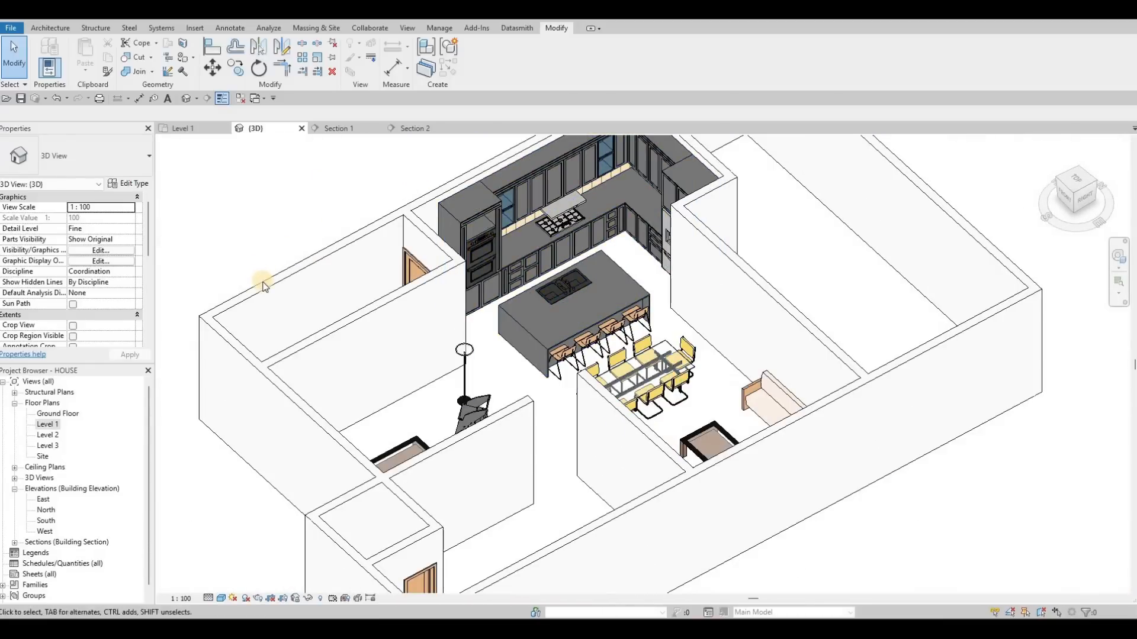
- Select the chain of exterior walls and set their base constraint to Ground Floor
click(265, 288)
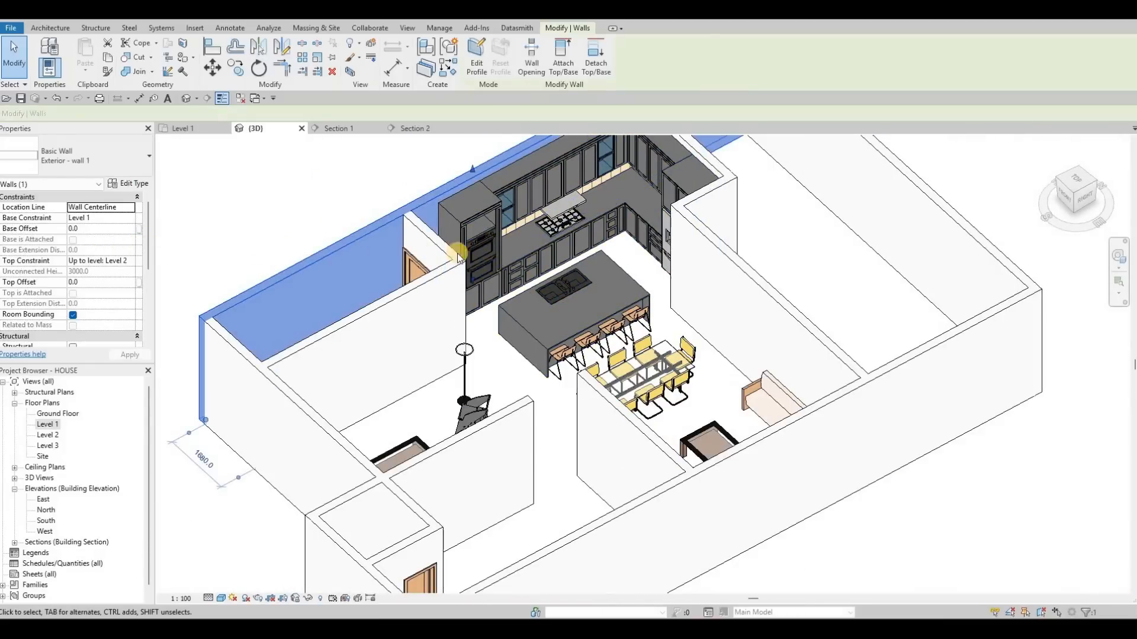
scroll(382, 266, down, 5)
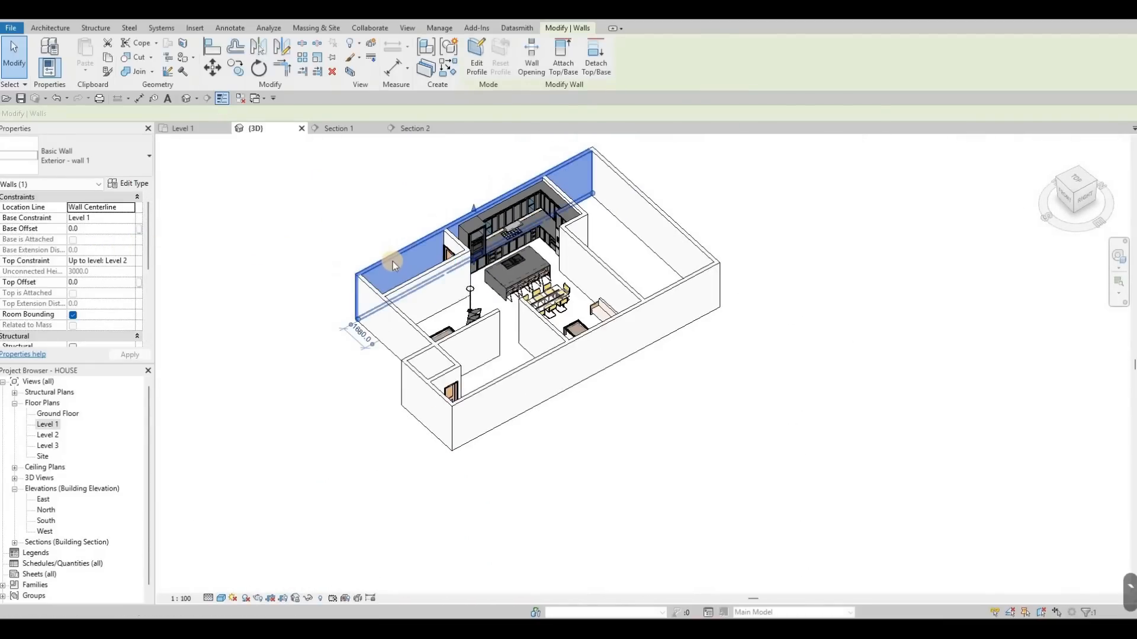
key(Escape)
key(Escape)
key(Tab)
click(393, 261)
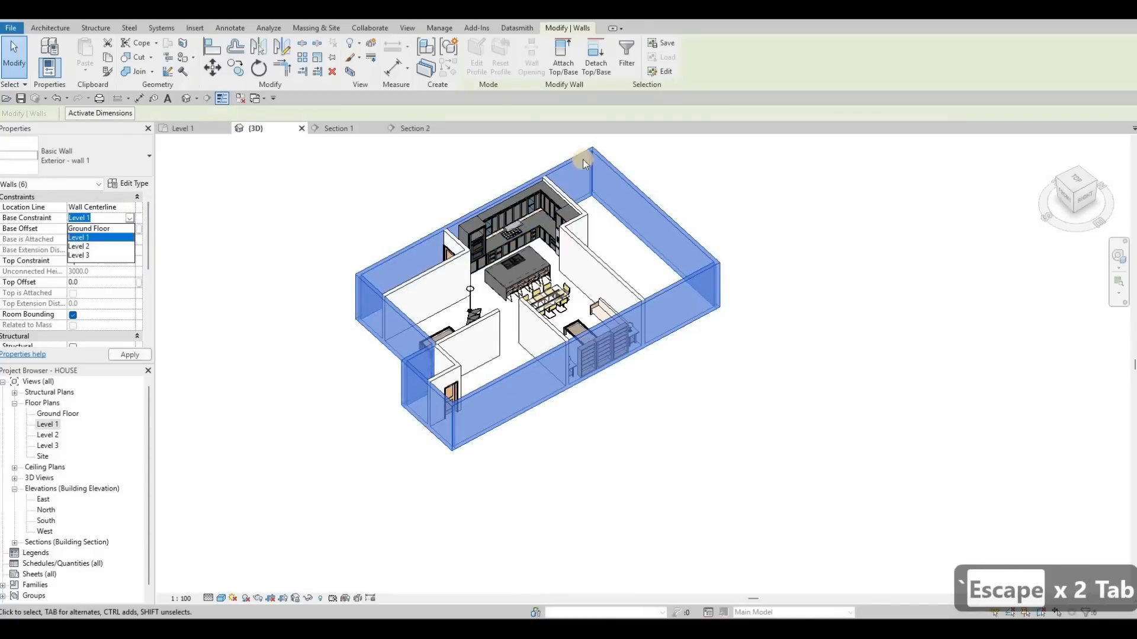
click(129, 228)
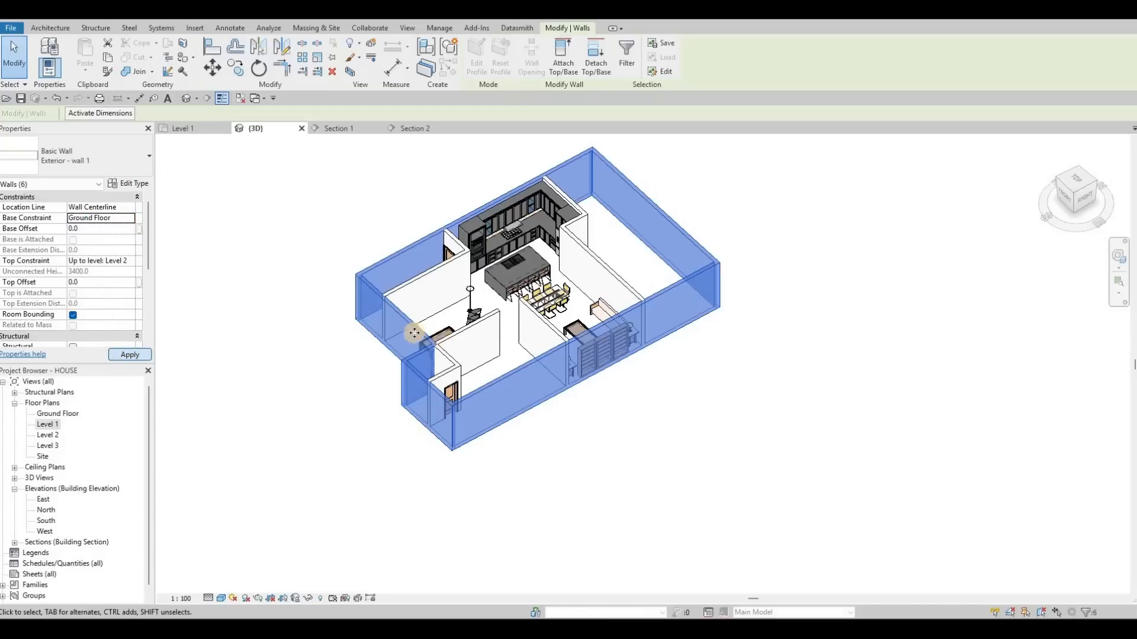
key(Escape)
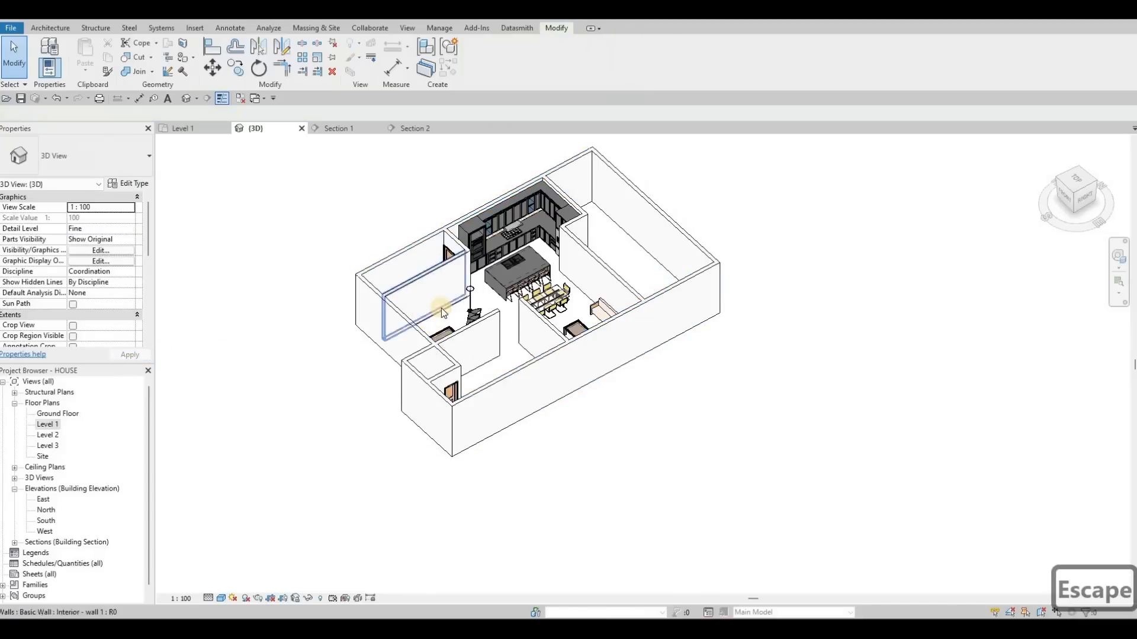
- Inspect the properties of the interior wall beside the entrance
key(Escape)
key(Escape)
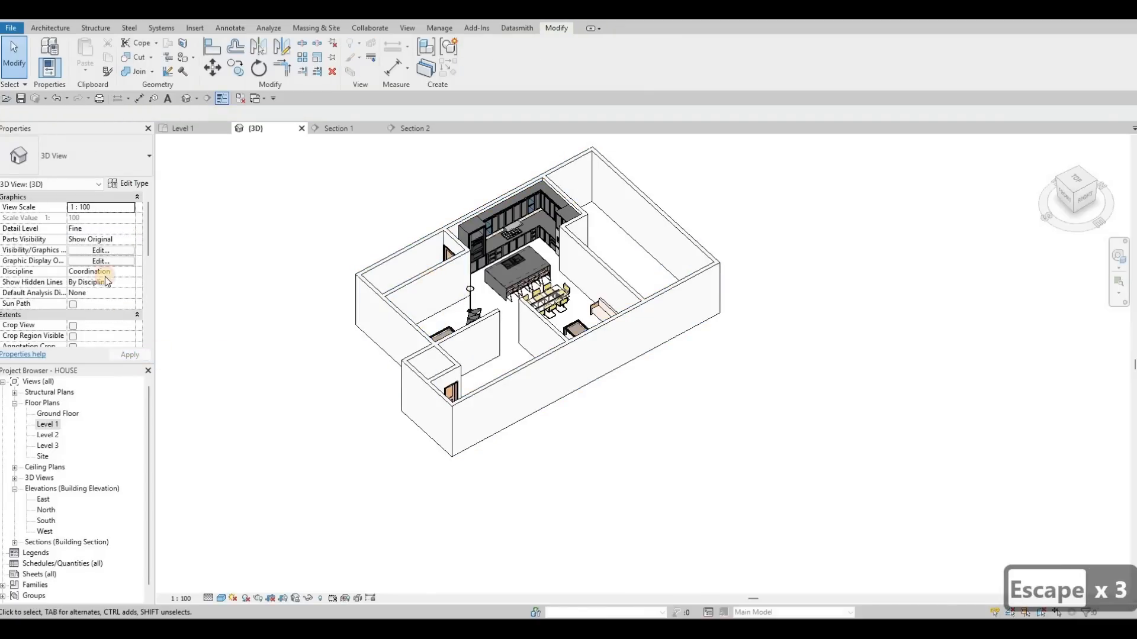
click(426, 290)
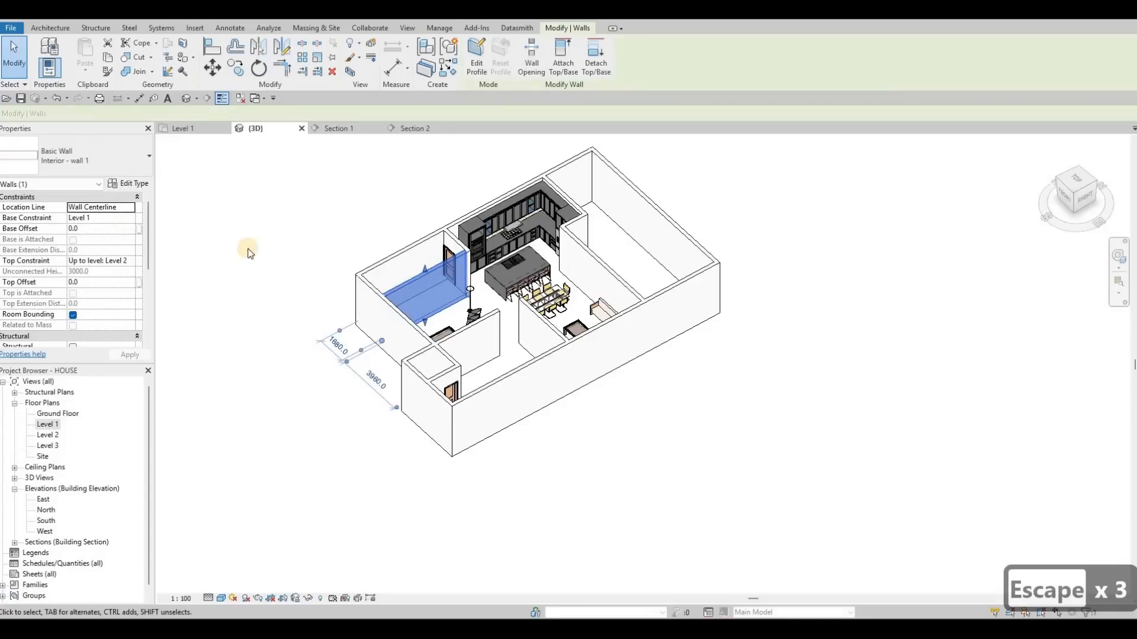
key(Escape)
key(Escape)
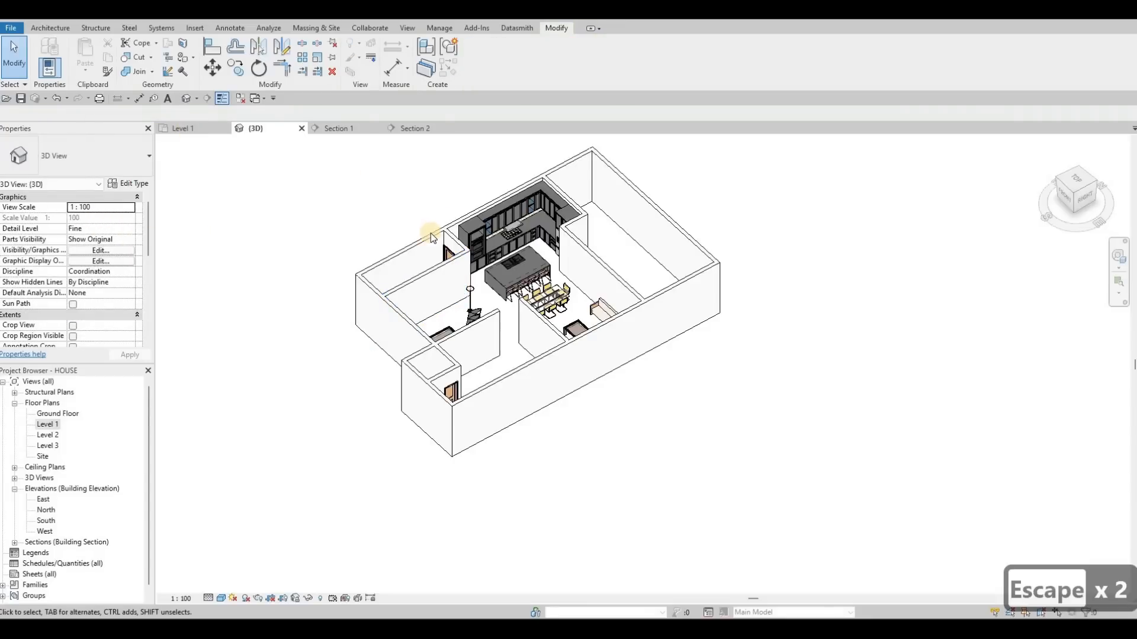
- Switch to the Level 1 plan and start a floor boundary sketch with the Floor tool
click(184, 128)
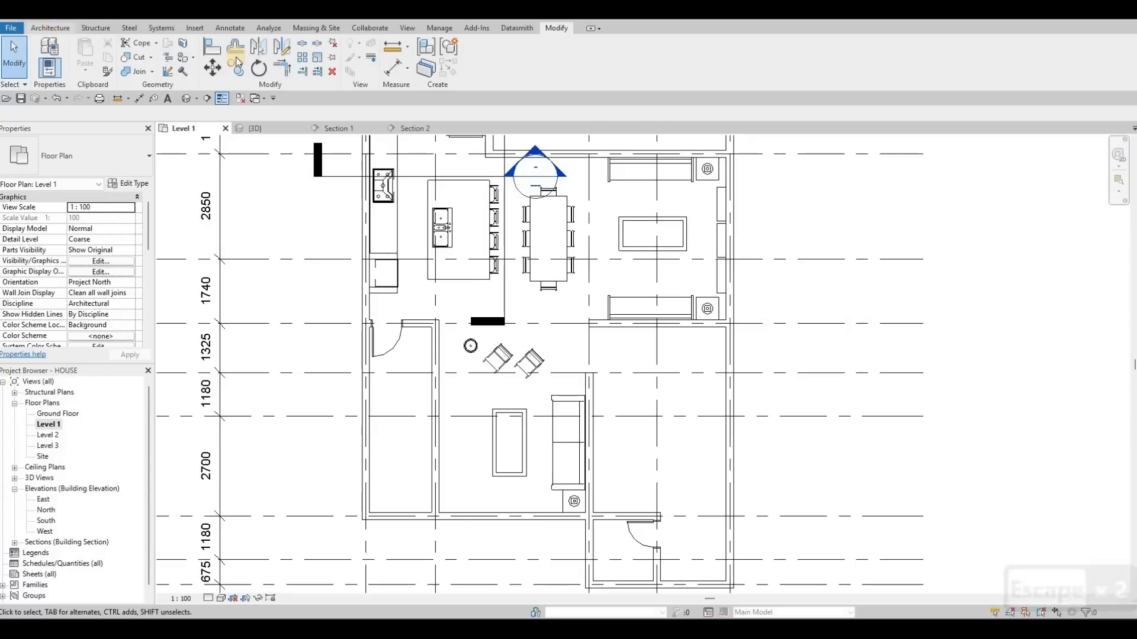
click(272, 57)
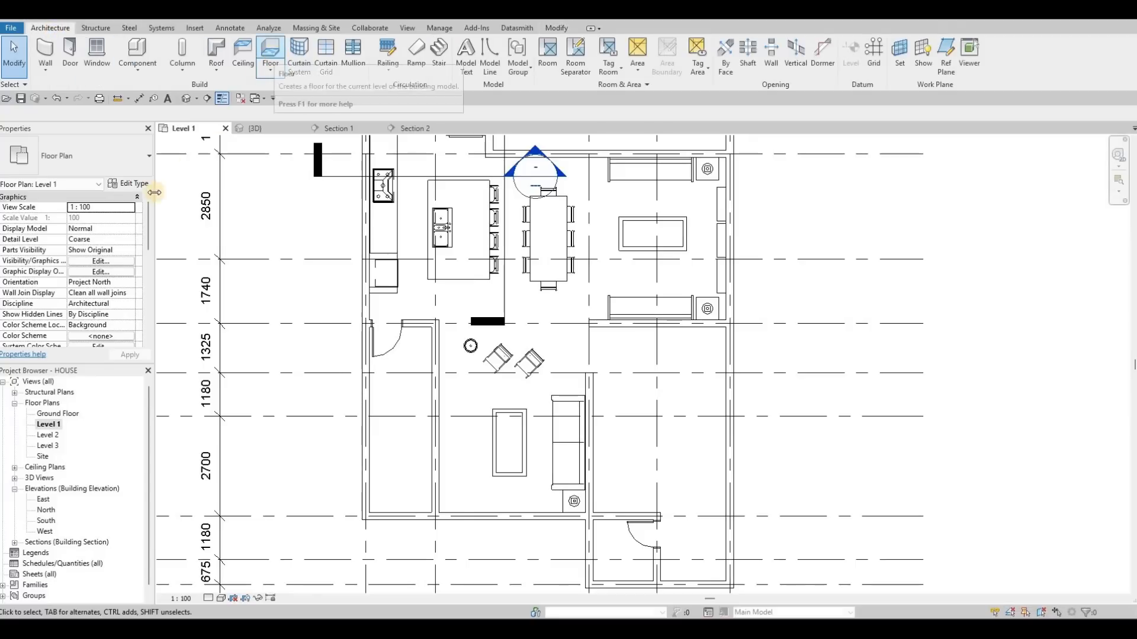
click(98, 158)
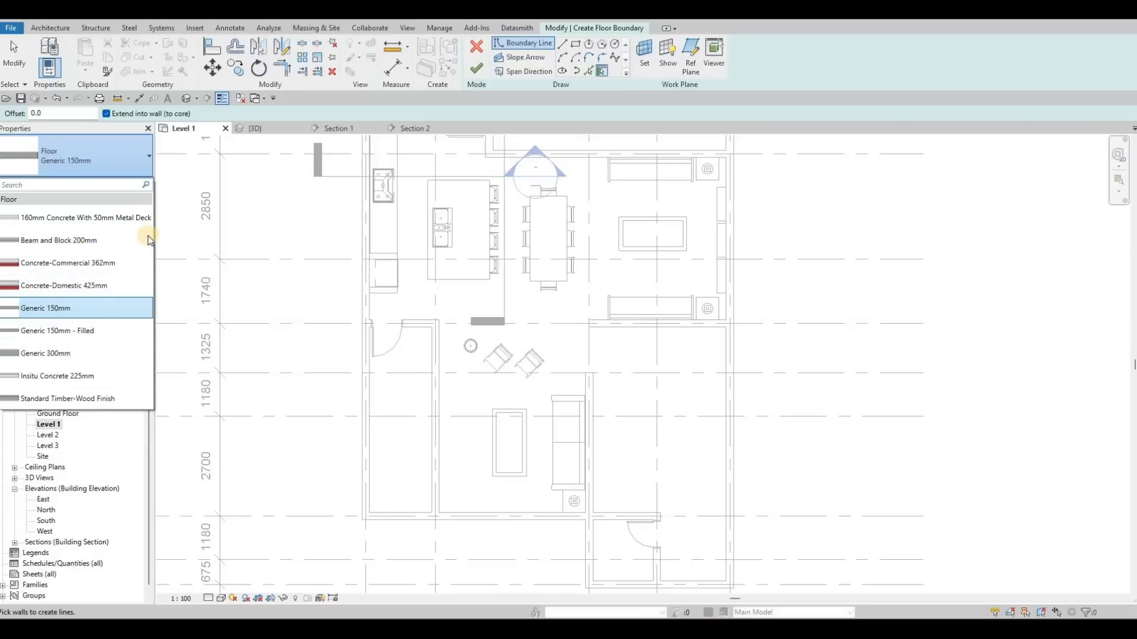
key(Escape)
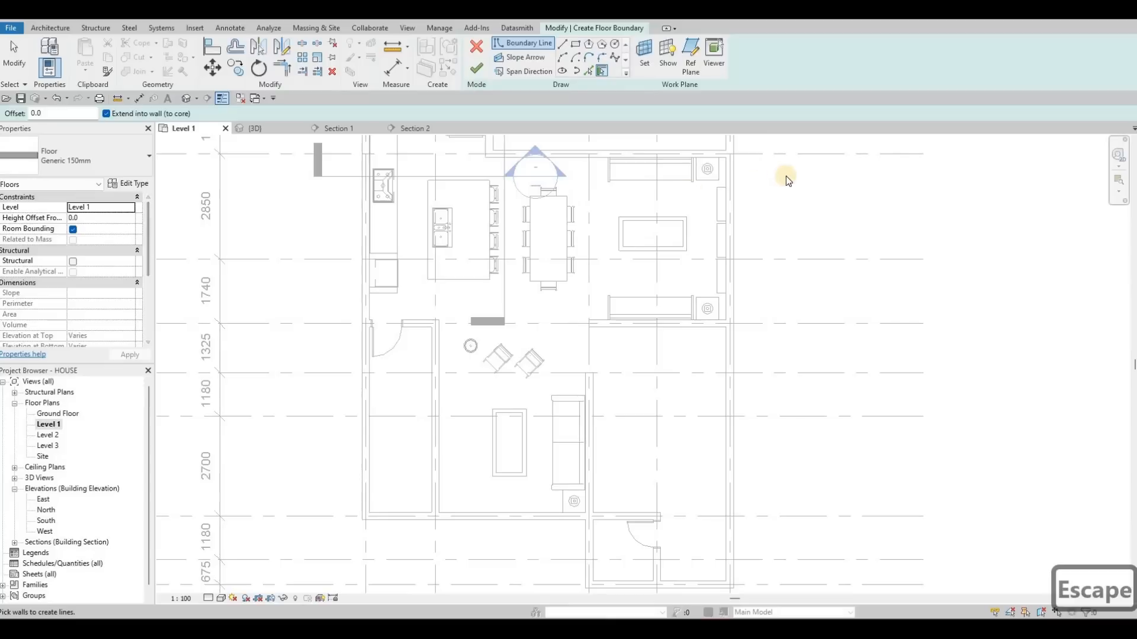
- Duplicate the floor type and name the new type 200MM
click(766, 171)
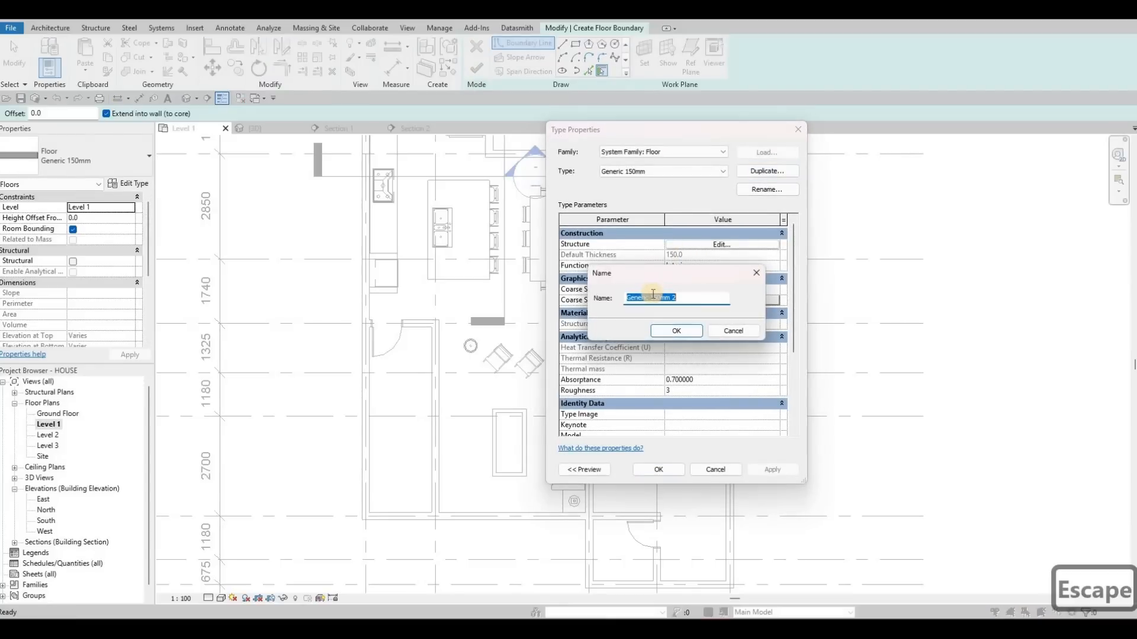
text(200)
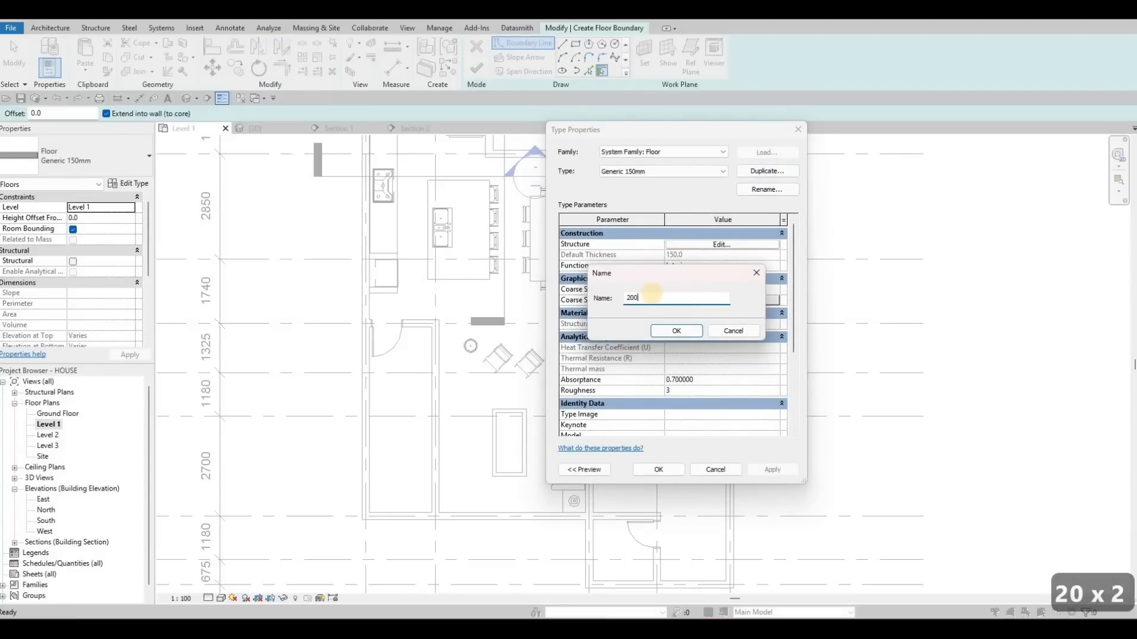
text(MM)
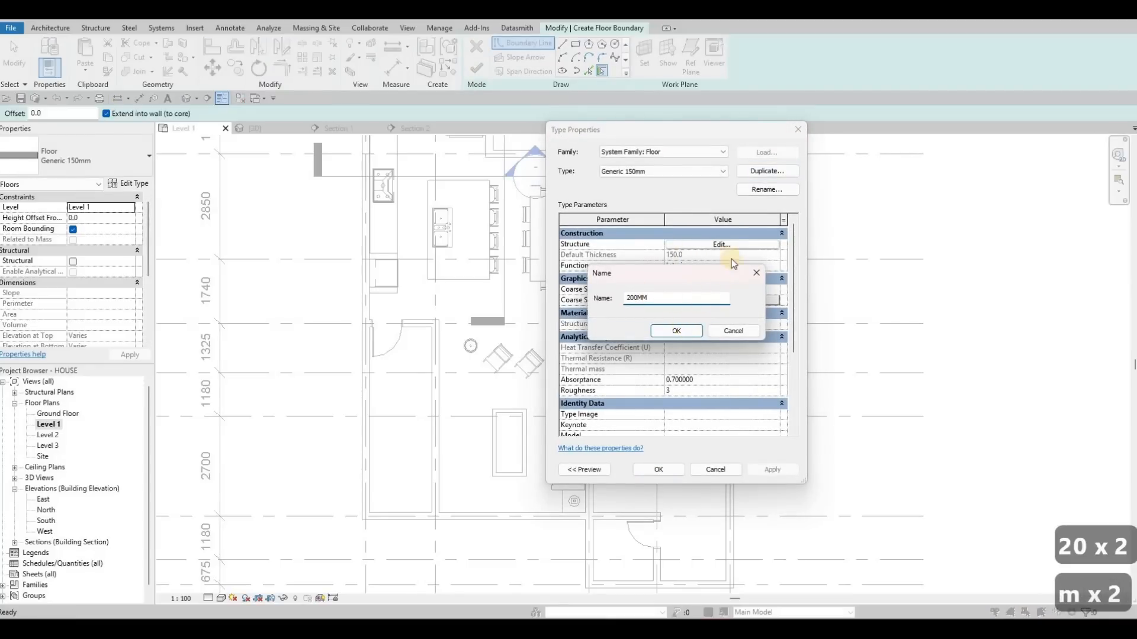
key(Return)
- Set the structure layer thickness of the 200MM floor assembly to 200
click(689, 246)
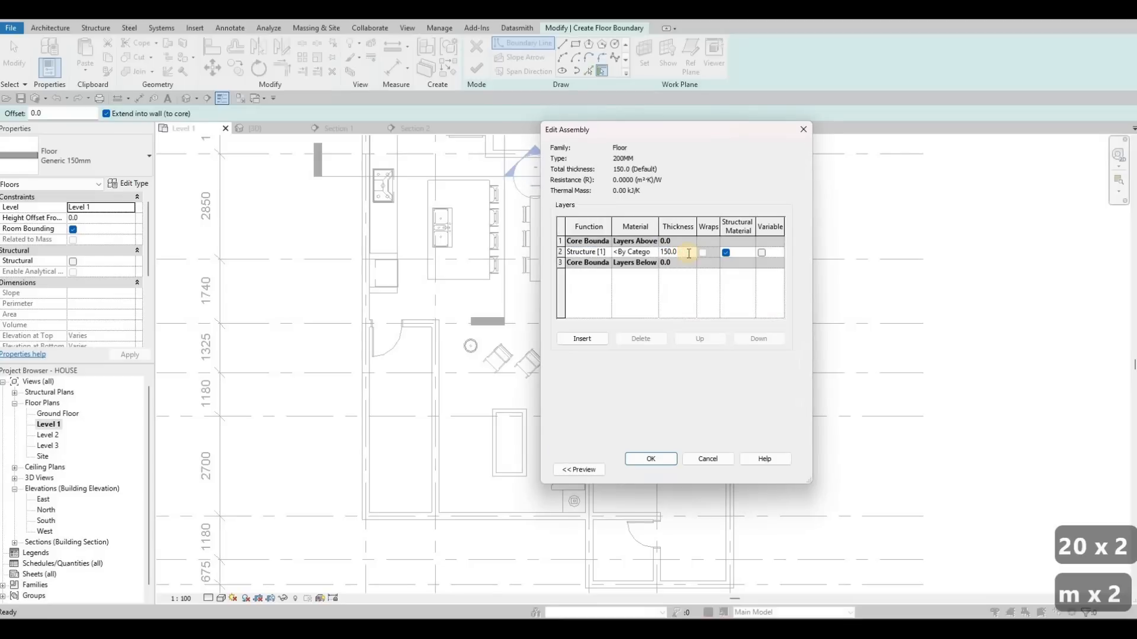
double_click(689, 253)
text(200)
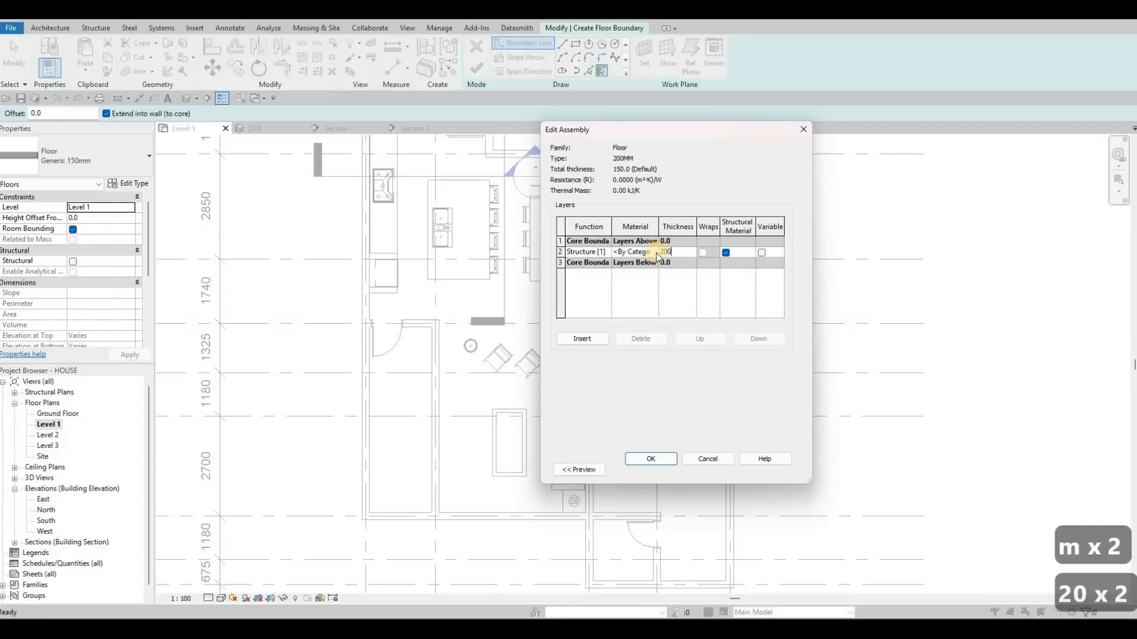
- Assign Limestone from the AEC stone materials to the structure layer and confirm the floor type settings
click(660, 251)
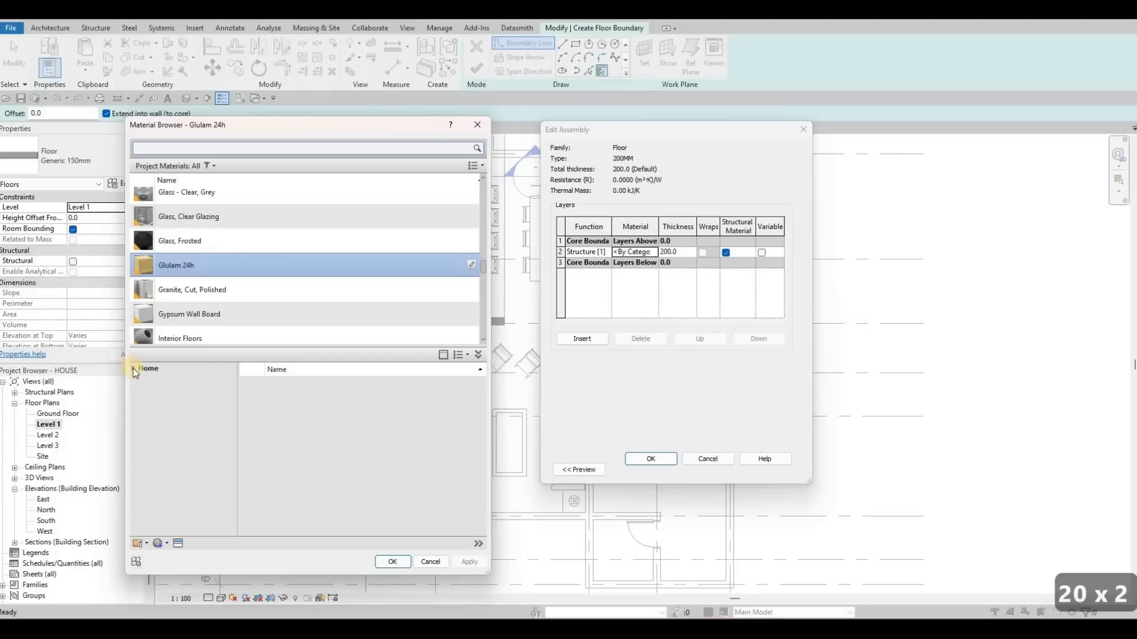
click(184, 414)
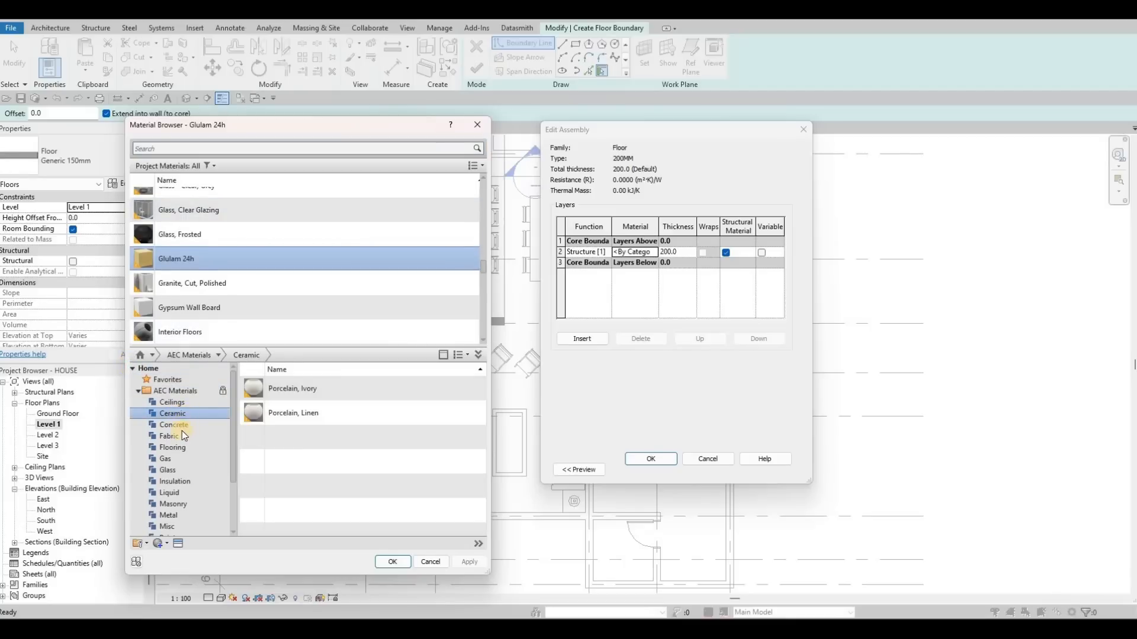
scroll(175, 496, down, 2)
click(171, 505)
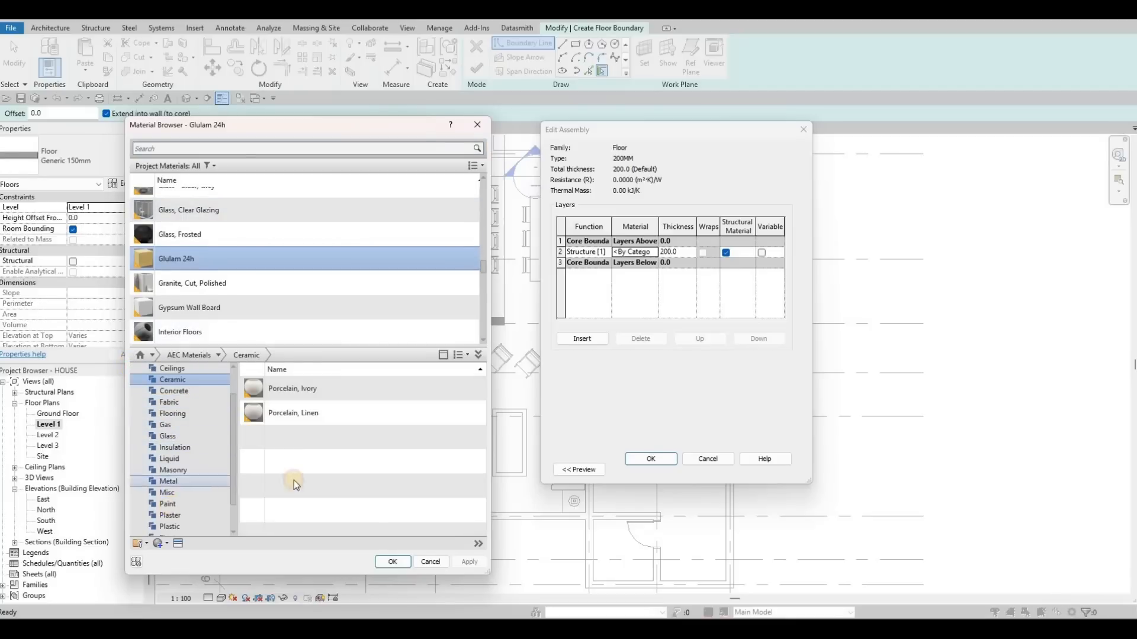
click(364, 465)
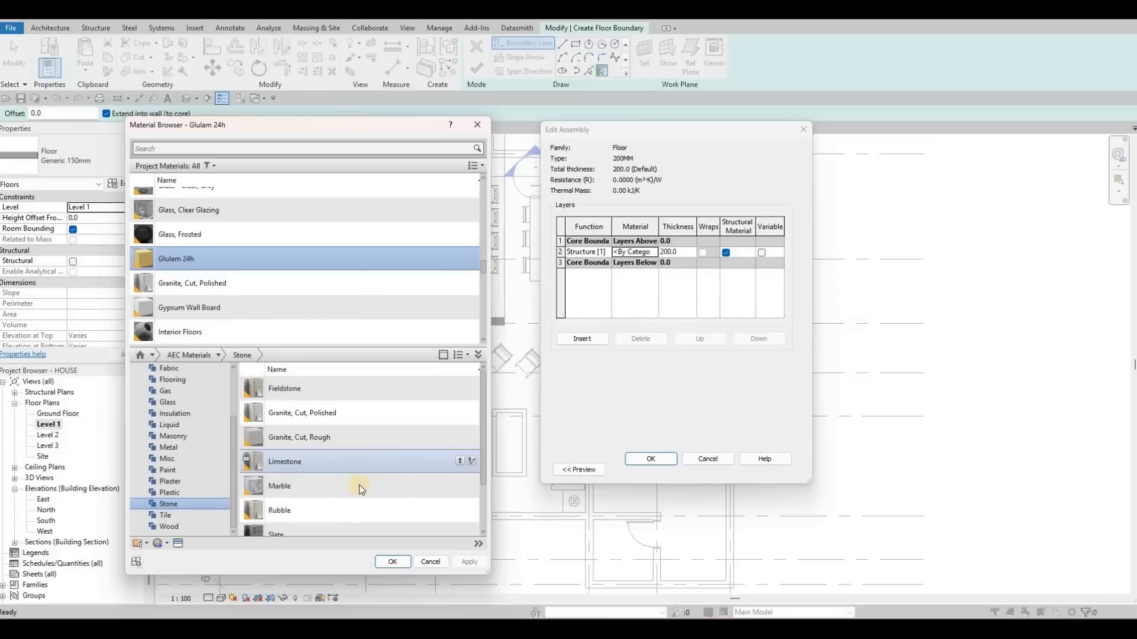
click(422, 464)
scroll(421, 462, down, 2)
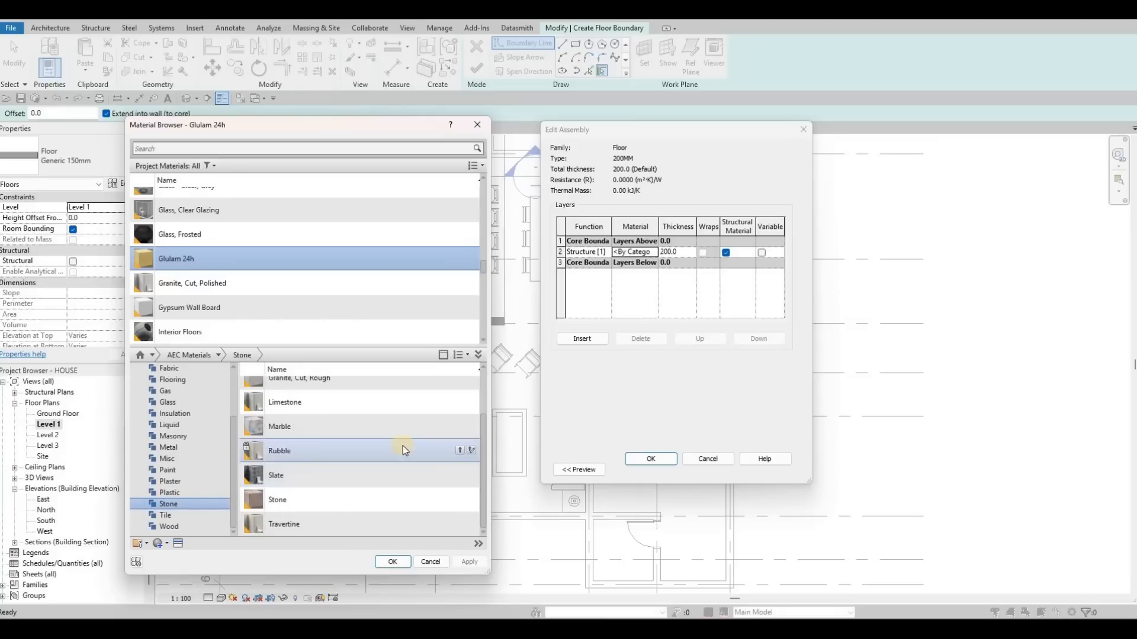
click(457, 402)
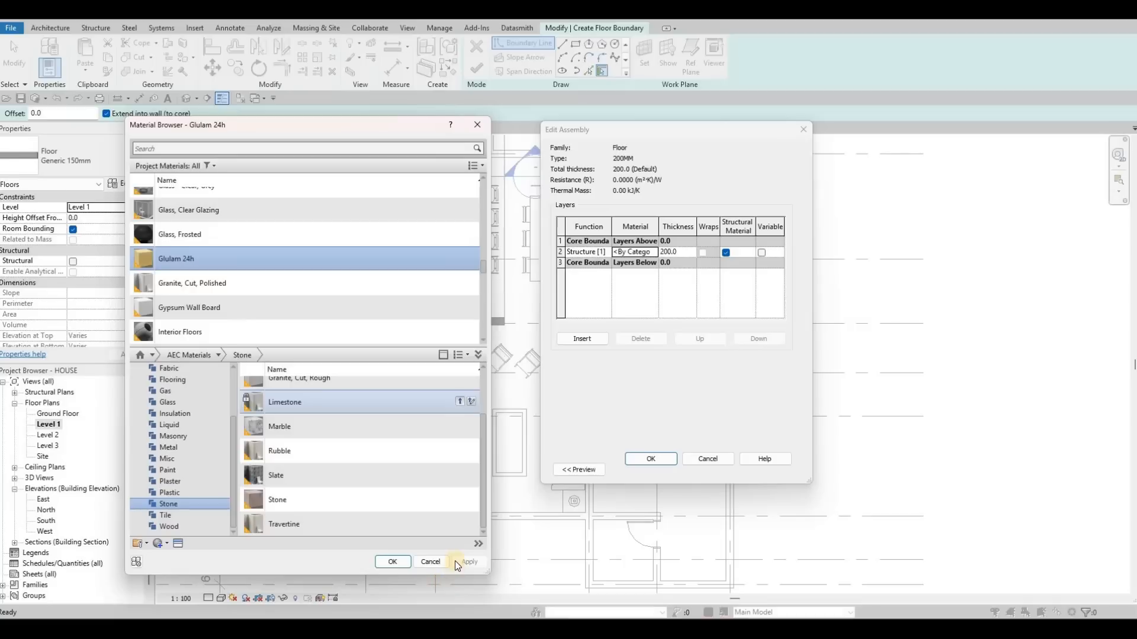
click(670, 461)
click(662, 464)
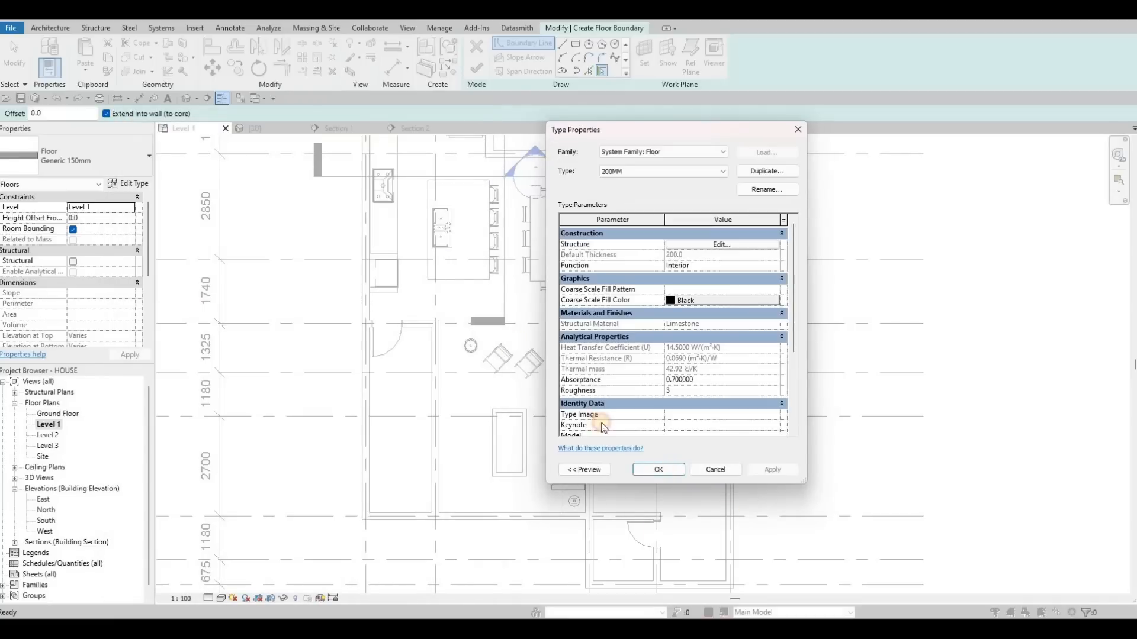
- Pick the walls and edges around the kitchen area as floor boundary lines
middle_drag(425, 136, 438, 237)
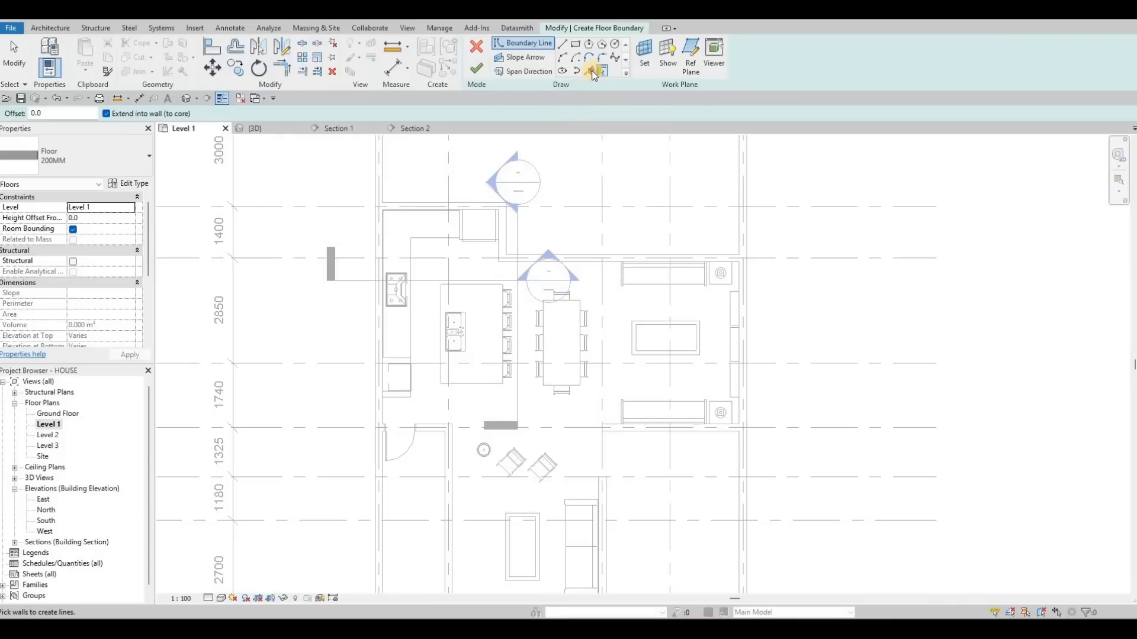
key(p)
key(l)
scroll(482, 283, up, 3)
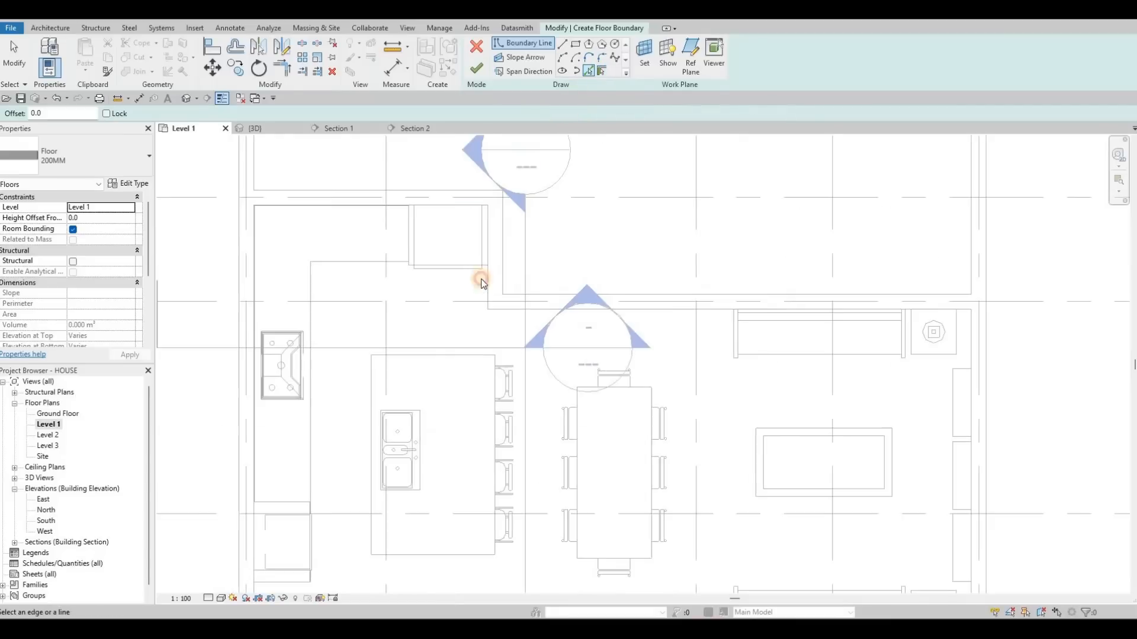
click(489, 263)
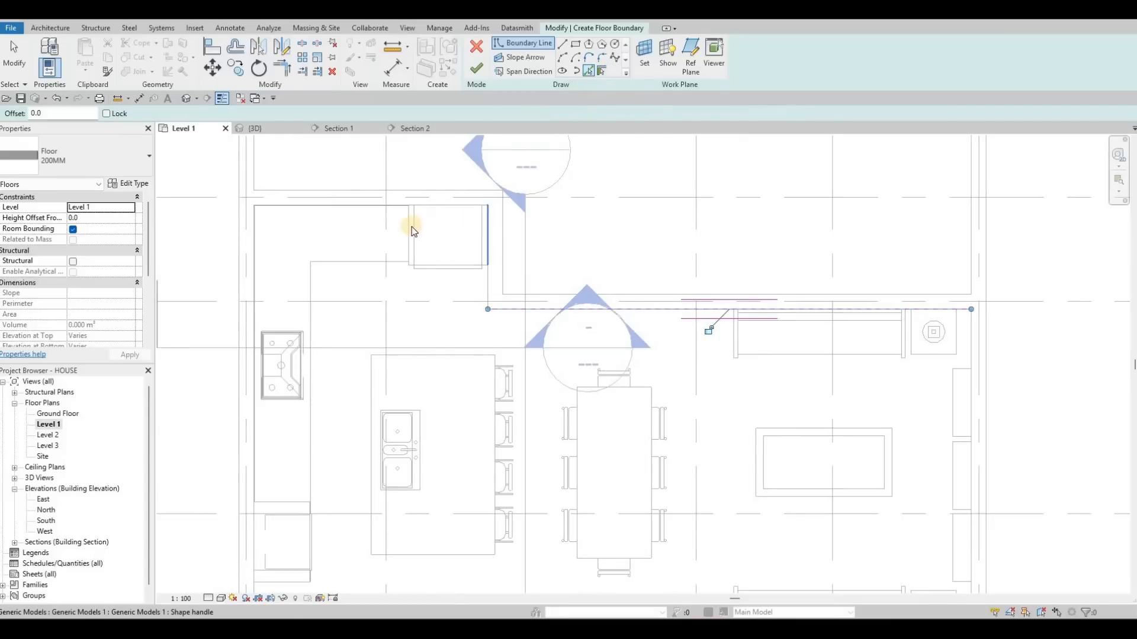
click(374, 229)
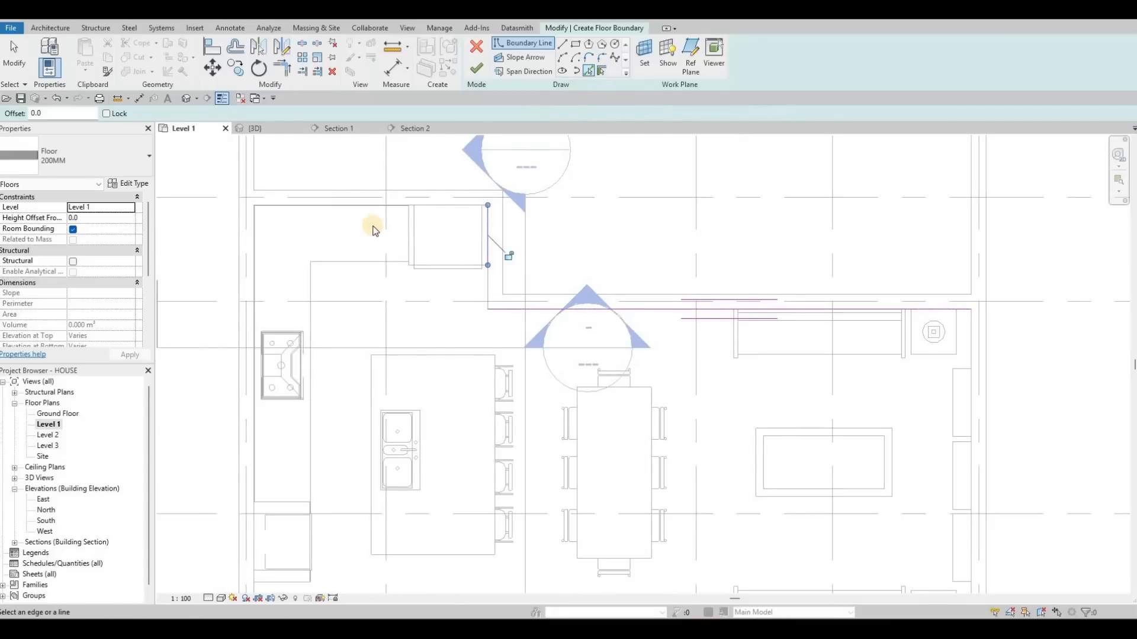
click(418, 207)
- Pick the remaining exterior walls along the west, south and east sides as boundary lines, then leave the pick command
scroll(396, 209, up, 6)
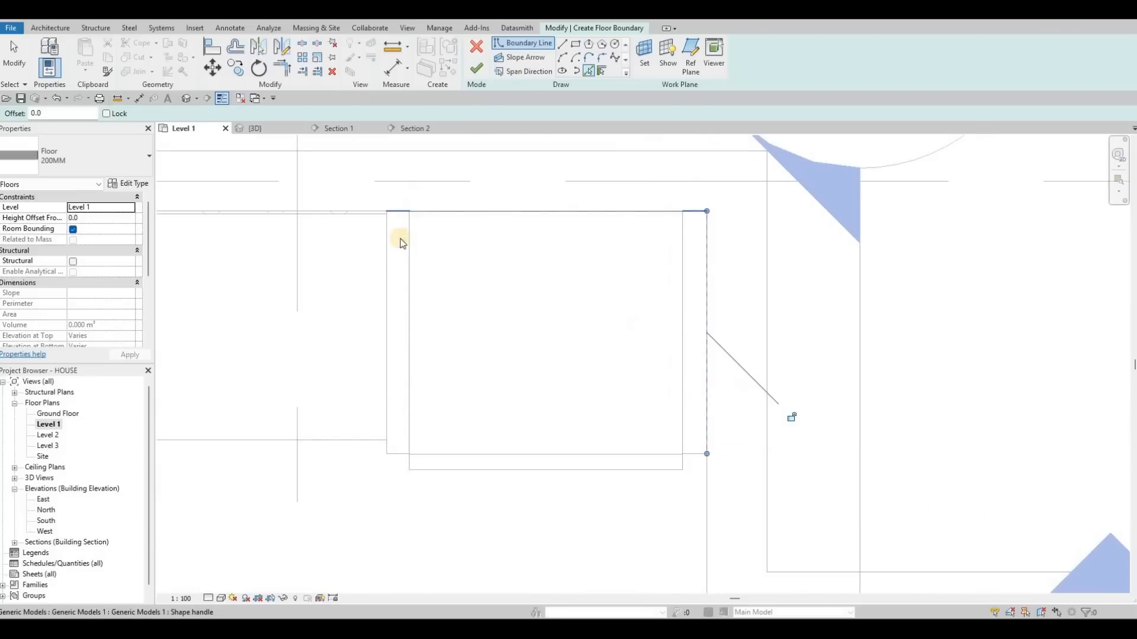
scroll(437, 264, down, 6)
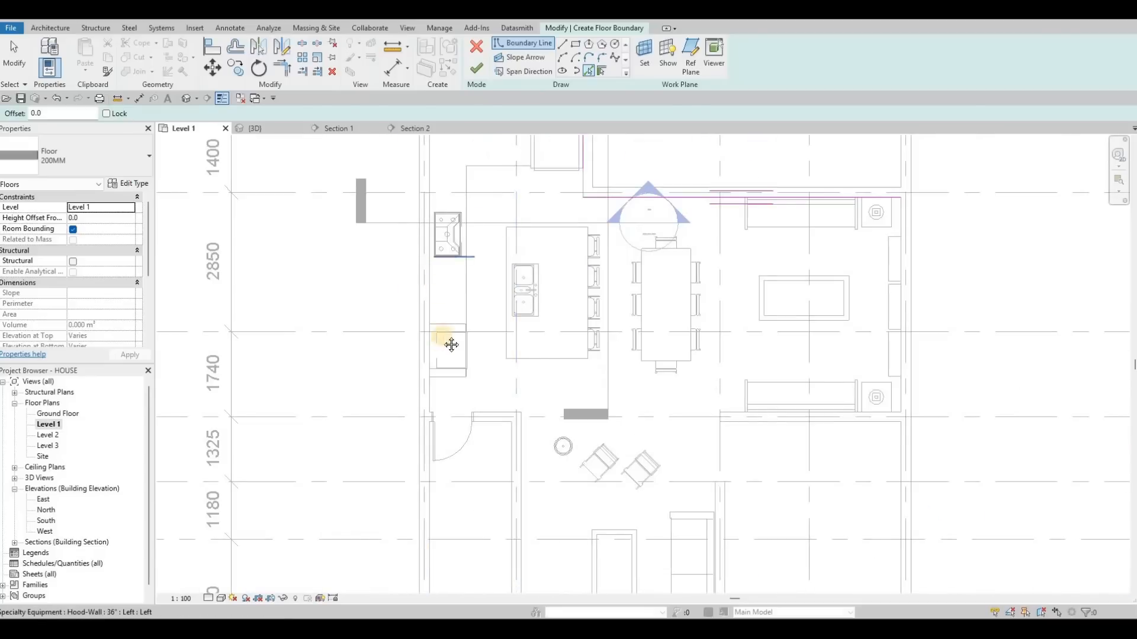
middle_drag(427, 479, 429, 332)
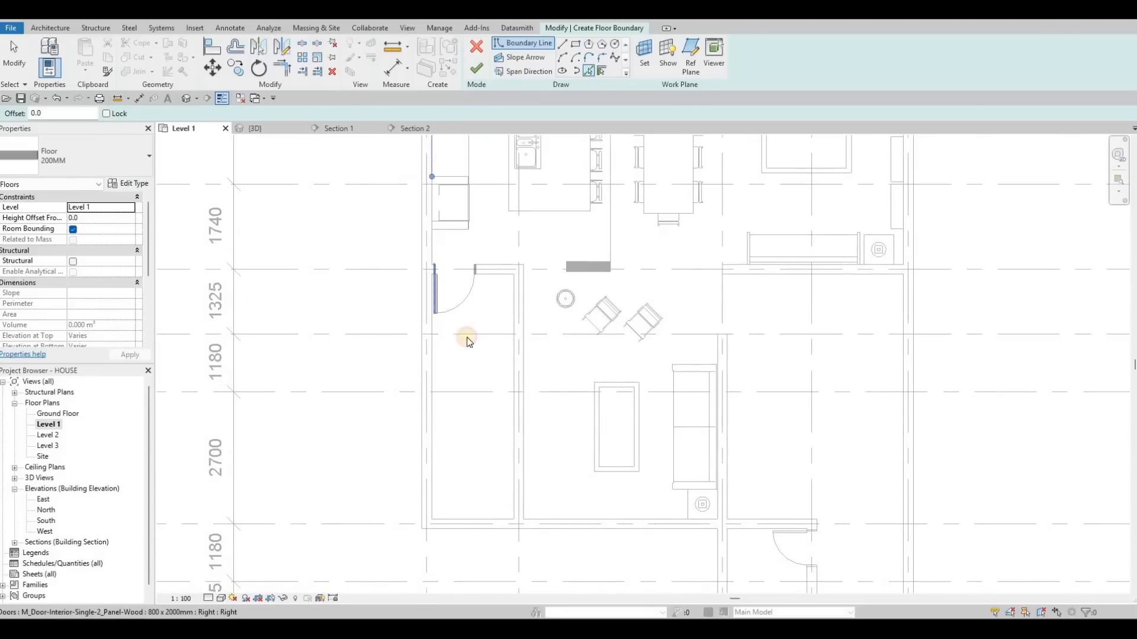
click(433, 290)
middle_drag(560, 517, 505, 410)
click(505, 410)
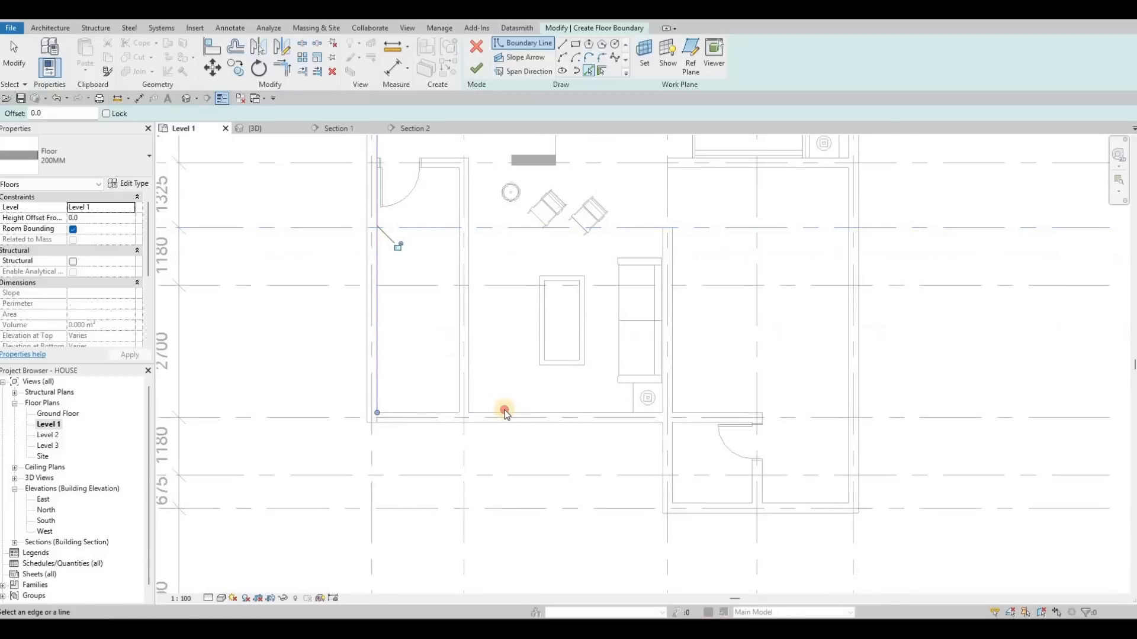
click(661, 242)
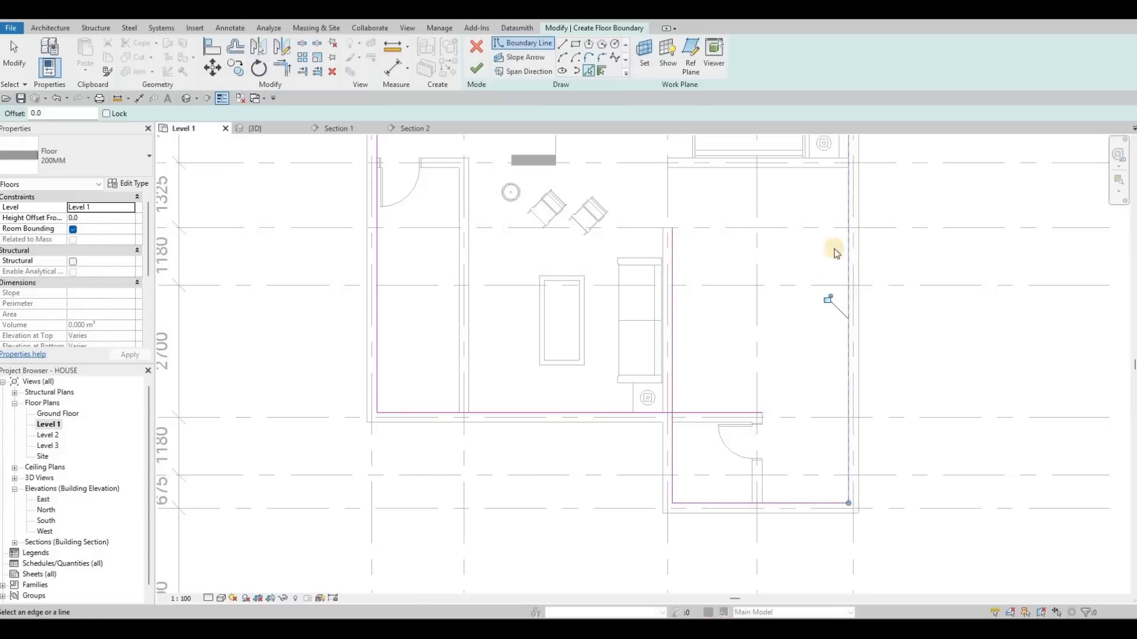
middle_drag(811, 239, 809, 388)
middle_drag(799, 175, 781, 302)
scroll(779, 301, down, 2)
middle_drag(749, 260, 754, 307)
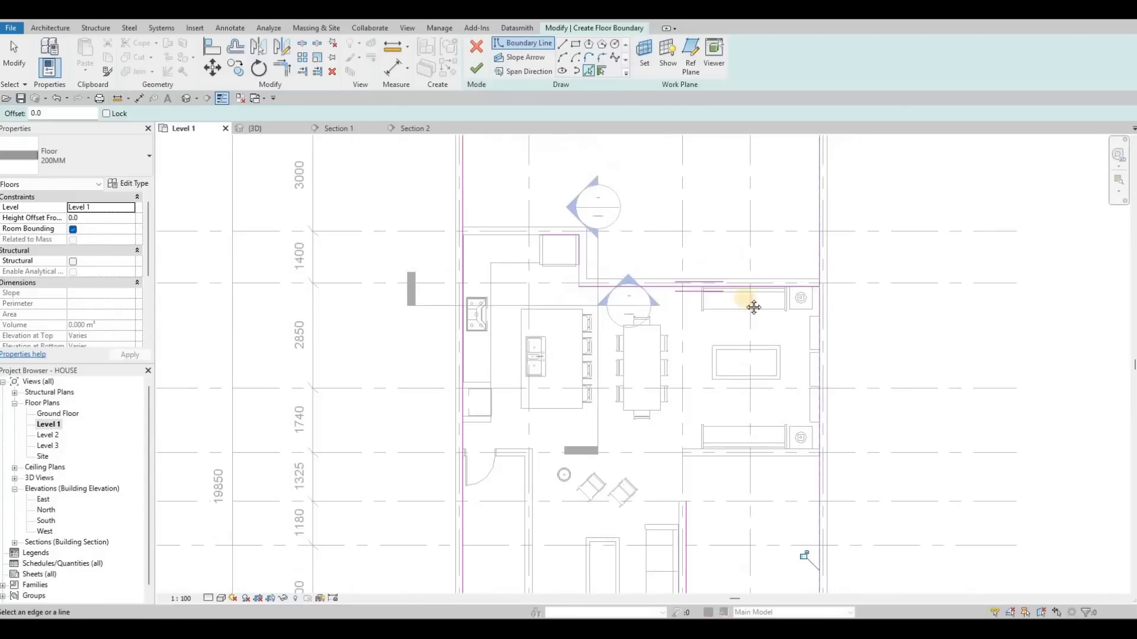
middle_drag(542, 376, 620, 289)
key(Escape)
key(Escape)
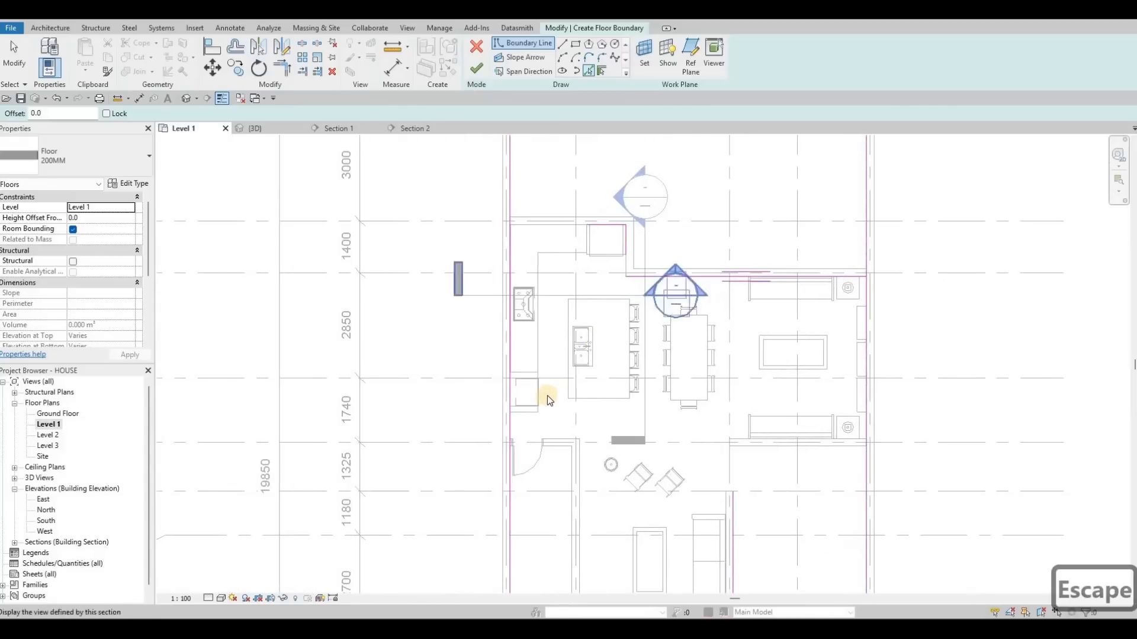
key(Escape)
key(Escape)
key(Escape)
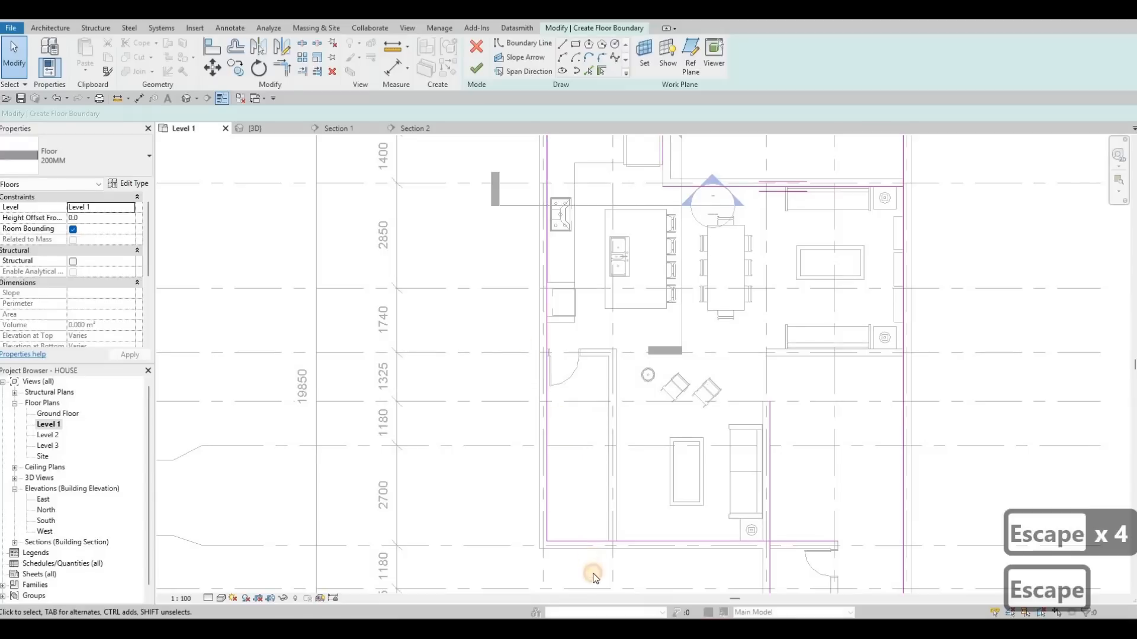
key(Escape)
key(Escape)
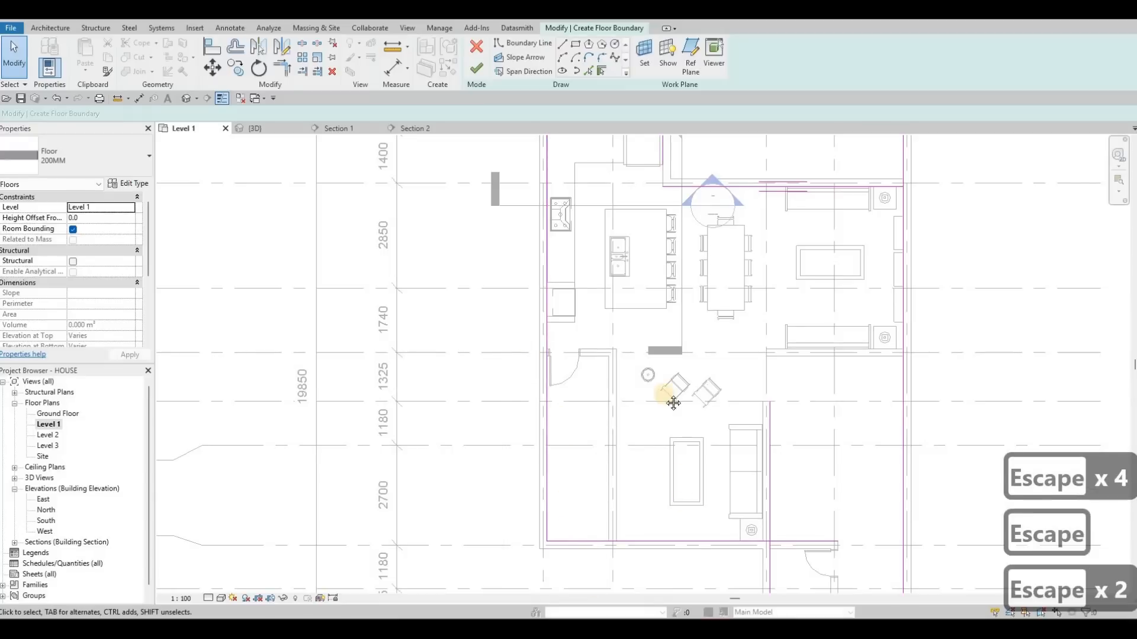
- Trim the boundary lines to a corner at the southern notch of the floor sketch with Trim/Extend
key(t)
key(r)
middle_drag(769, 550, 775, 423)
click(775, 423)
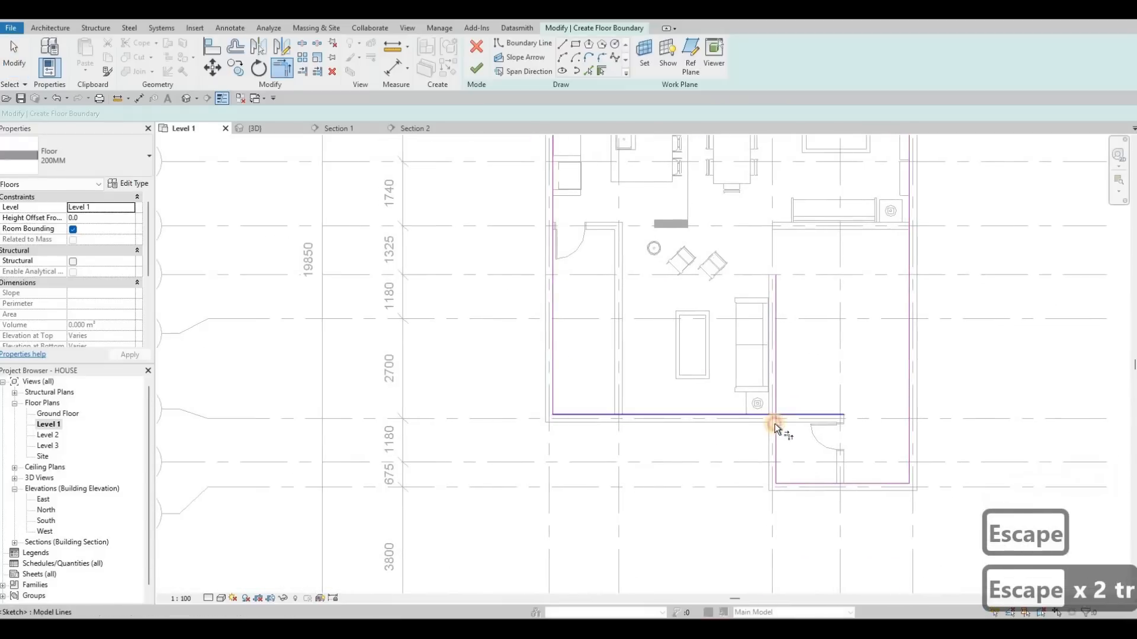
click(773, 459)
scroll(849, 350, down, 3)
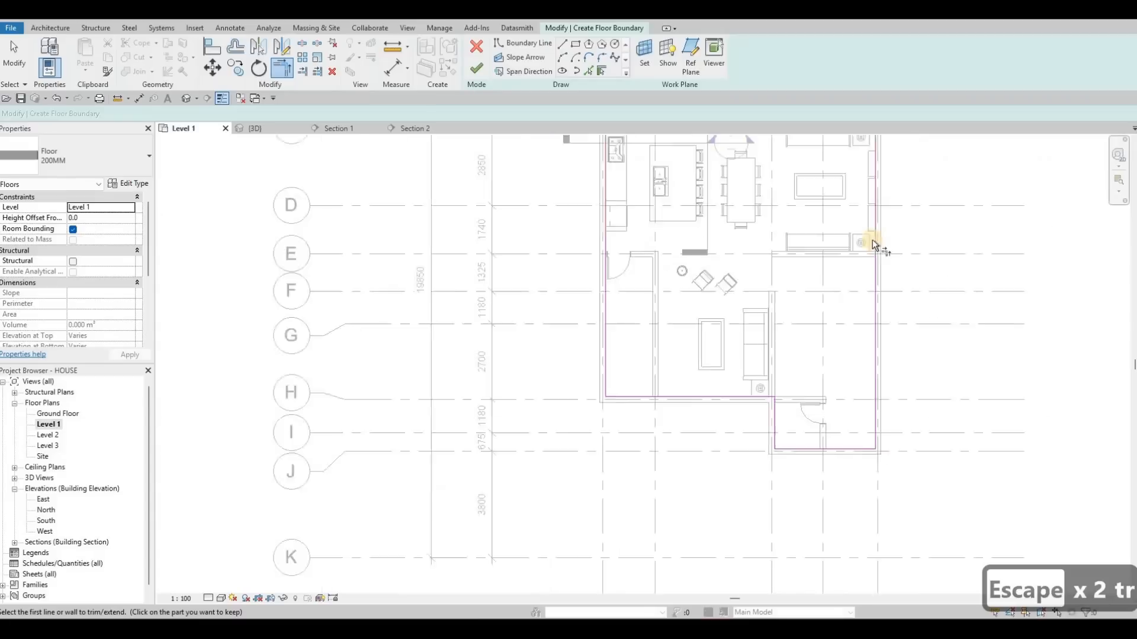
- Trim the boundary lines to corners around the kitchen and living area to close the floor sketch
middle_drag(826, 181, 816, 339)
scroll(835, 356, up, 3)
click(838, 350)
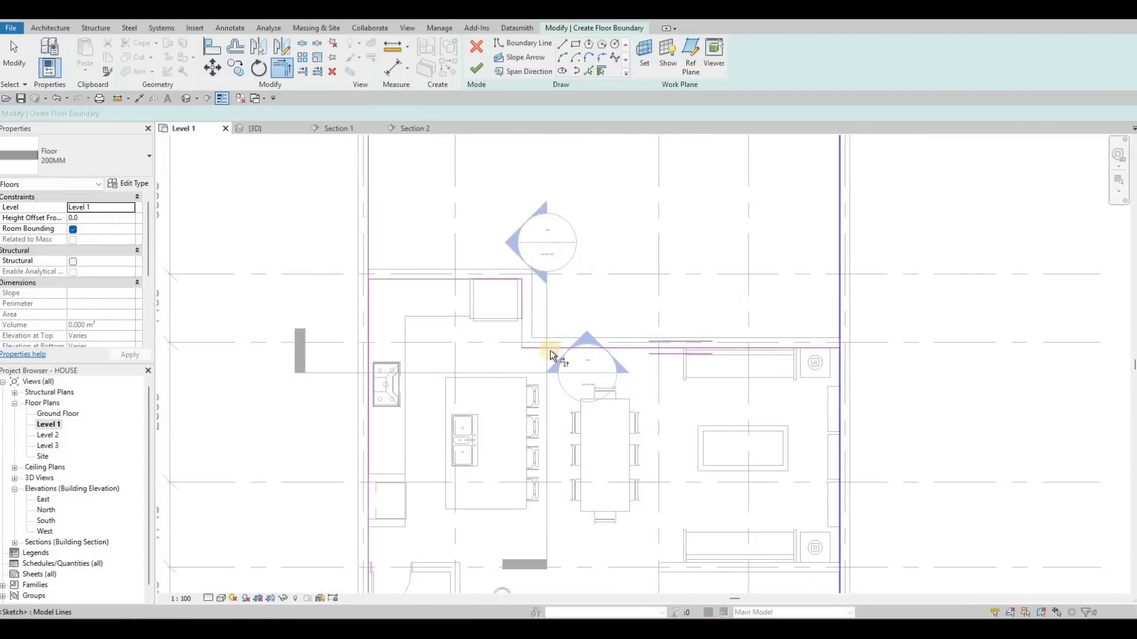
click(644, 347)
scroll(586, 300, up, 1)
mouse_move(587, 299)
middle_down()
mouse_move(637, 283)
mouse_move(697, 235)
middle_up()
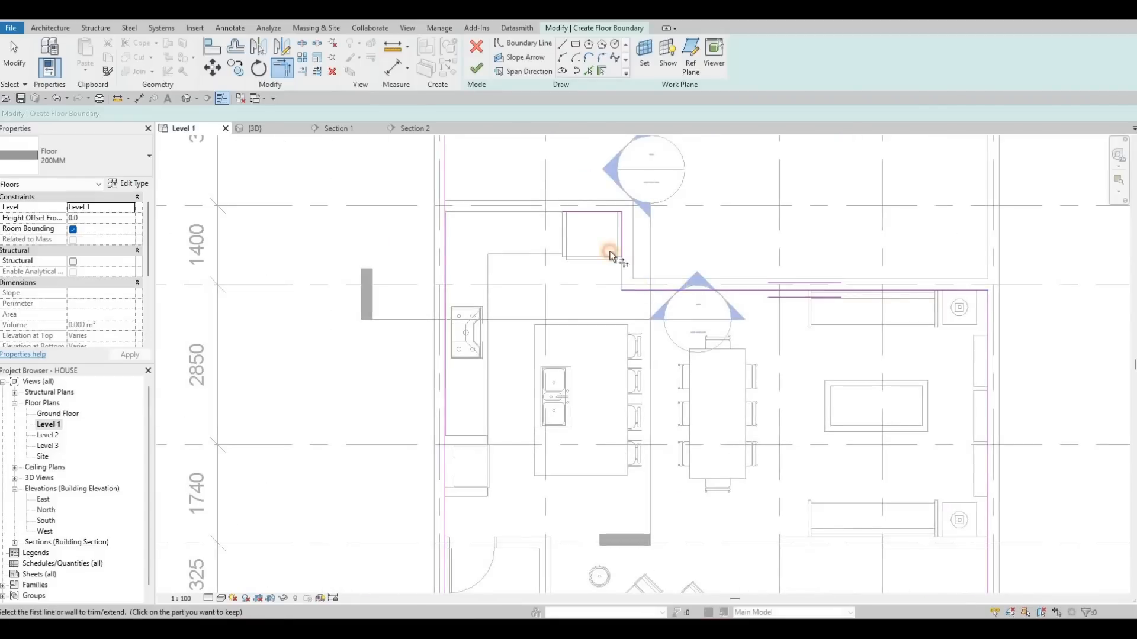
click(619, 250)
click(647, 290)
click(584, 214)
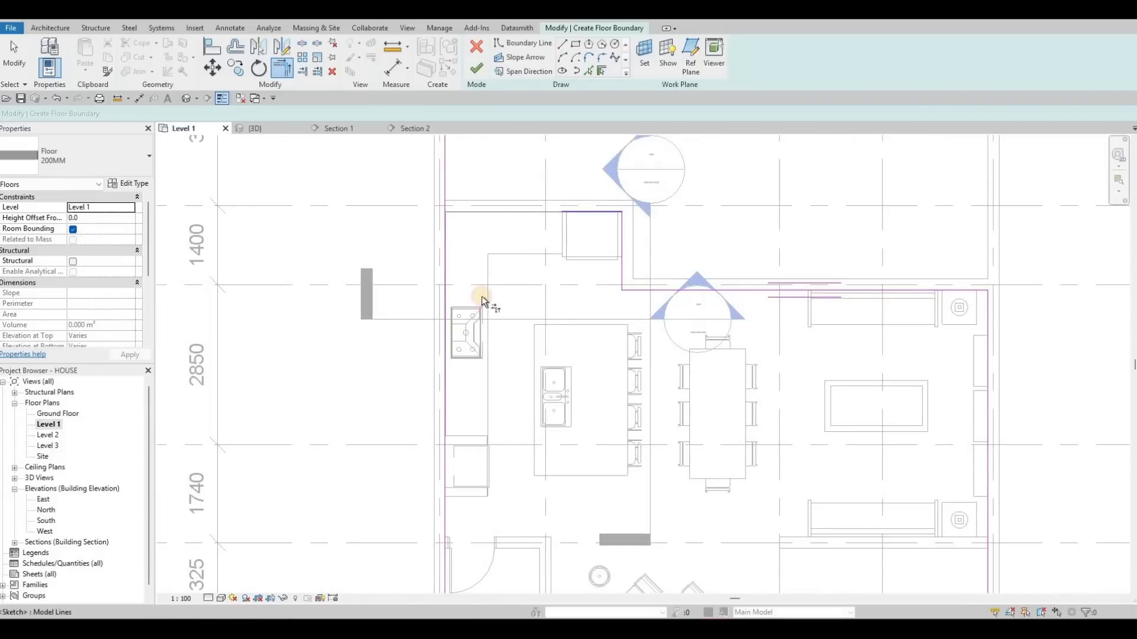
click(446, 277)
scroll(592, 450, down, 1)
mouse_move(719, 569)
middle_down()
mouse_move(703, 441)
mouse_move(664, 358)
middle_up()
scroll(664, 358, down, 1)
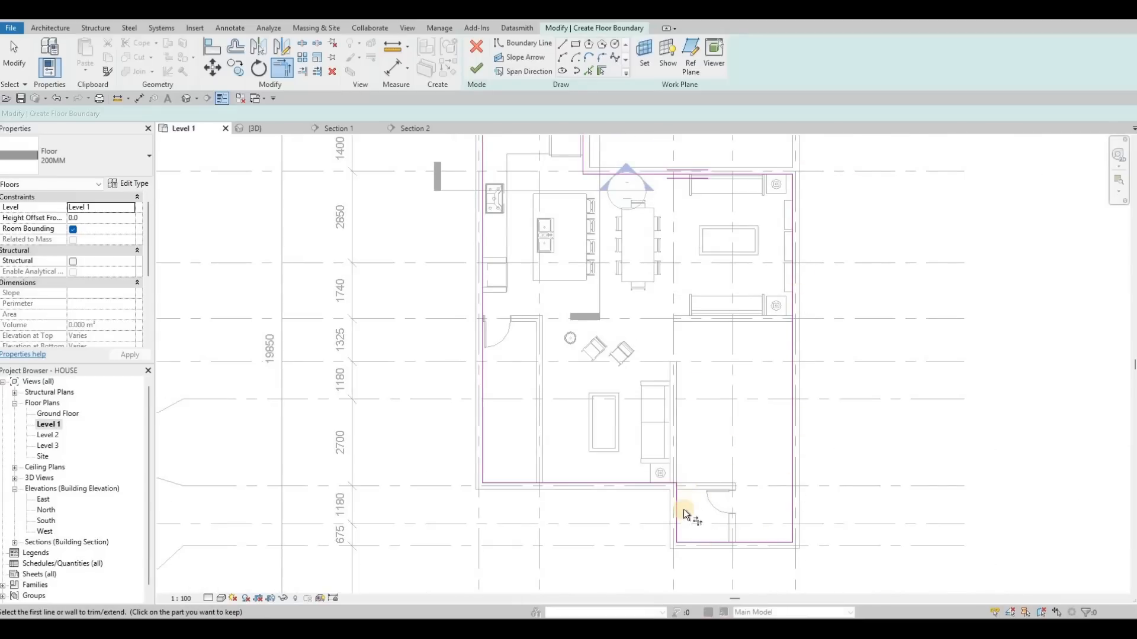
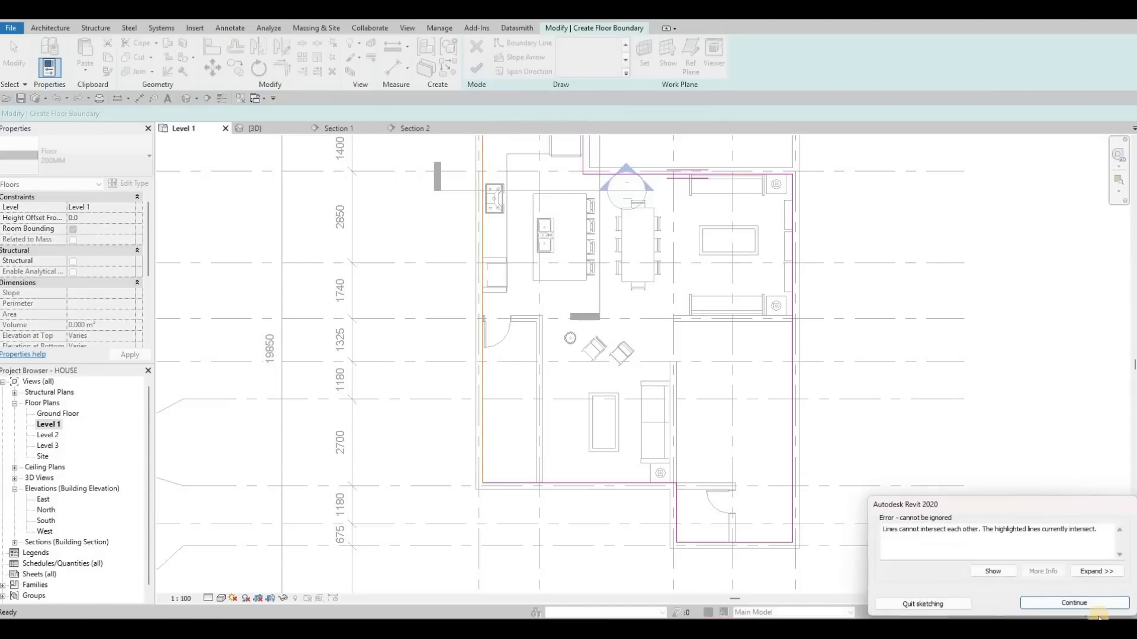
- Show the intersecting sketch lines and delete the overlapping boundary lines at the kitchen's northwest corner
click(993, 572)
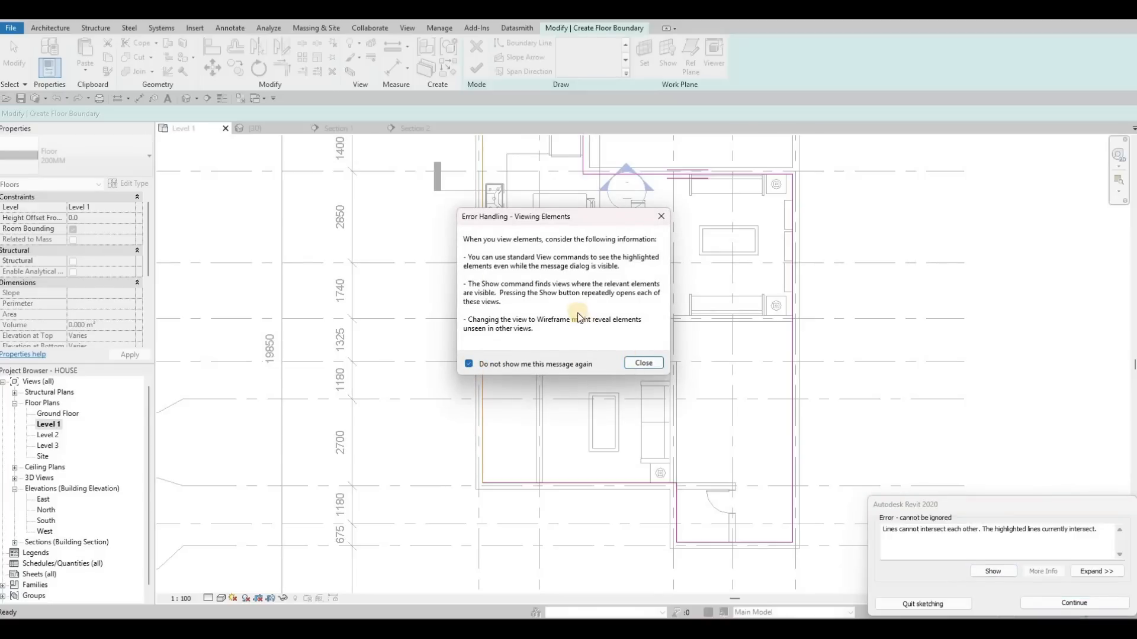
click(644, 363)
scroll(688, 205, up, 3)
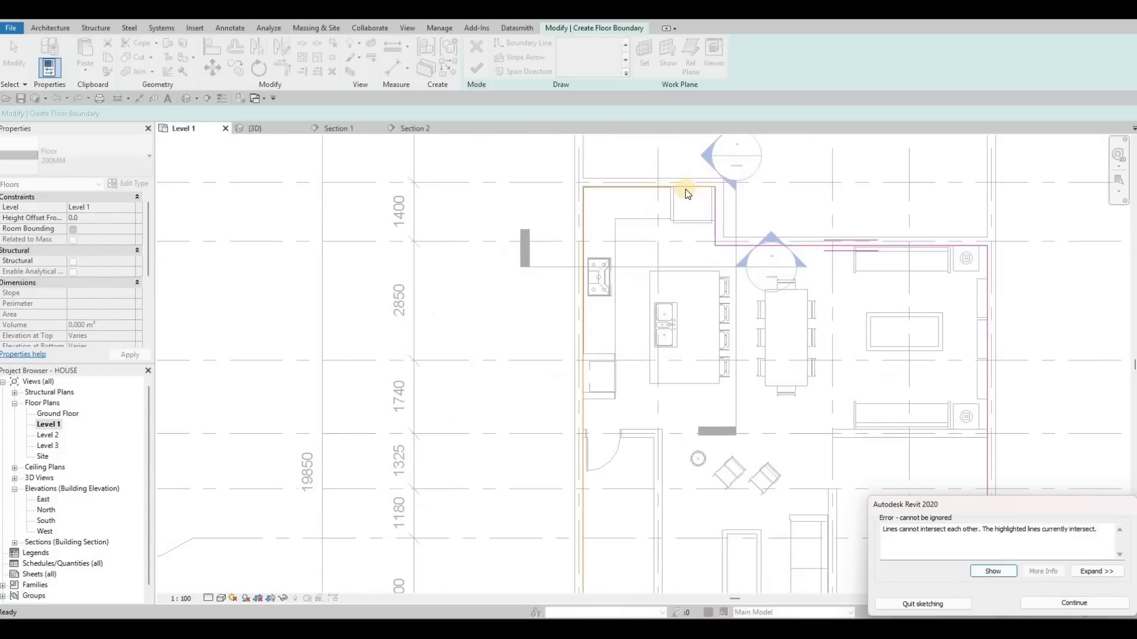
key(Escape)
key(Escape)
key(Escape)
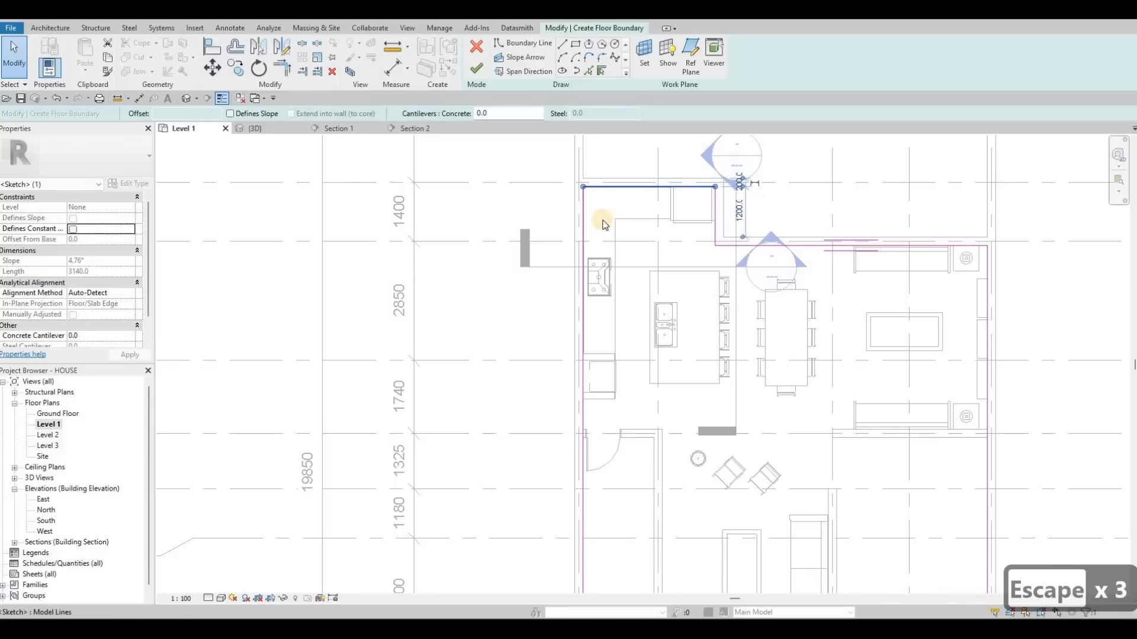
key(Delete)
click(584, 284)
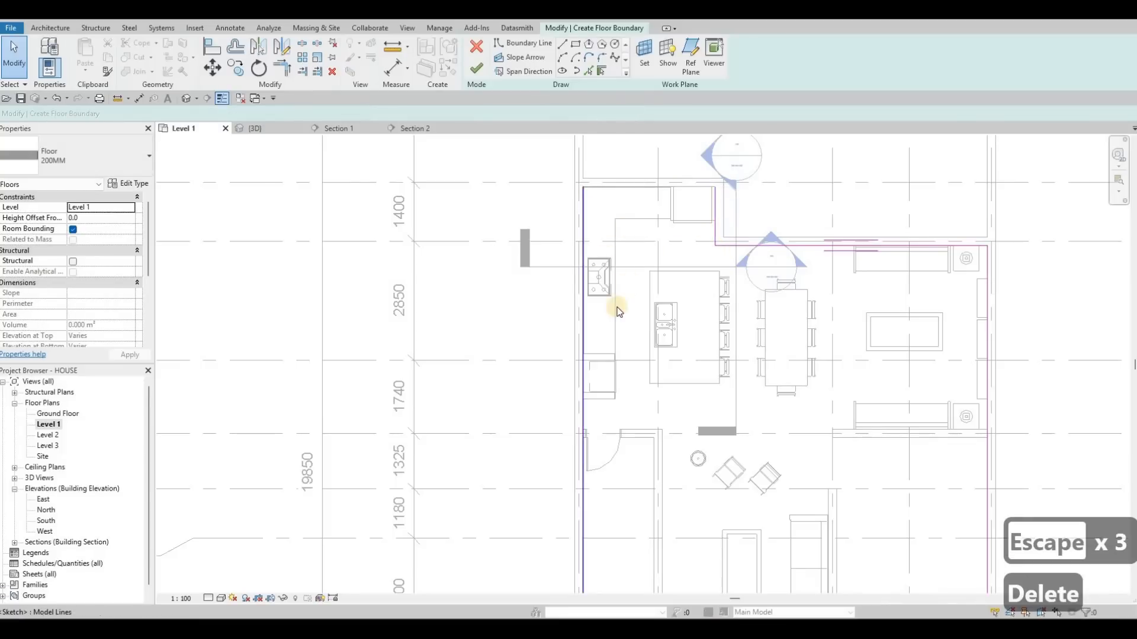
key(Delete)
- Trim the west boundary line and the southern line to a corner with Trim/Extend
middle_drag(604, 354, 609, 281)
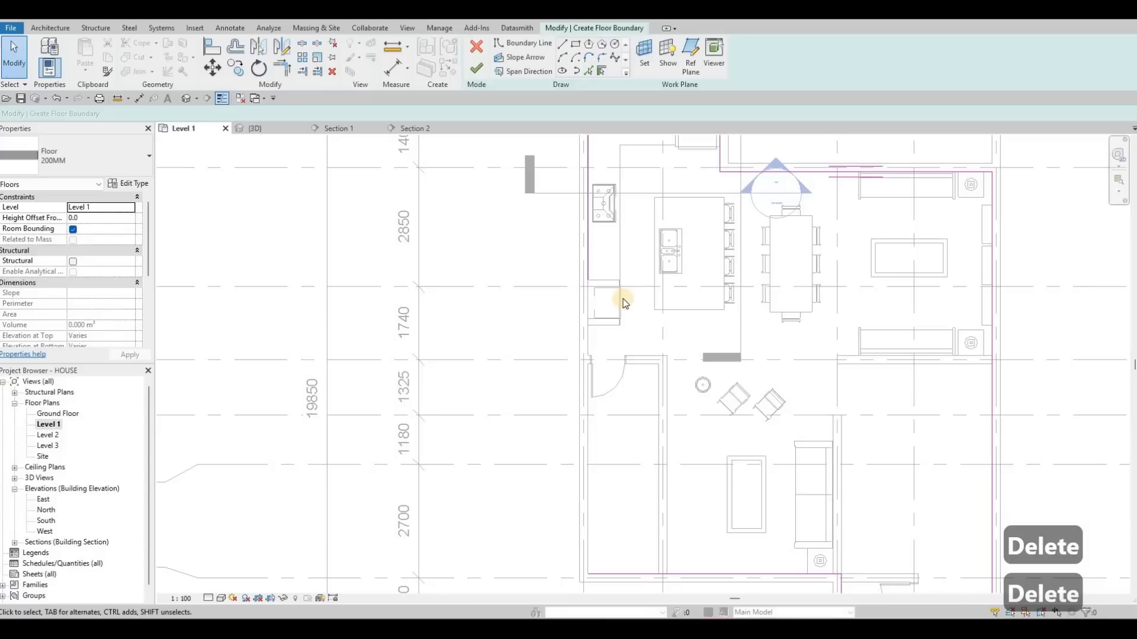
scroll(623, 297, down, 3)
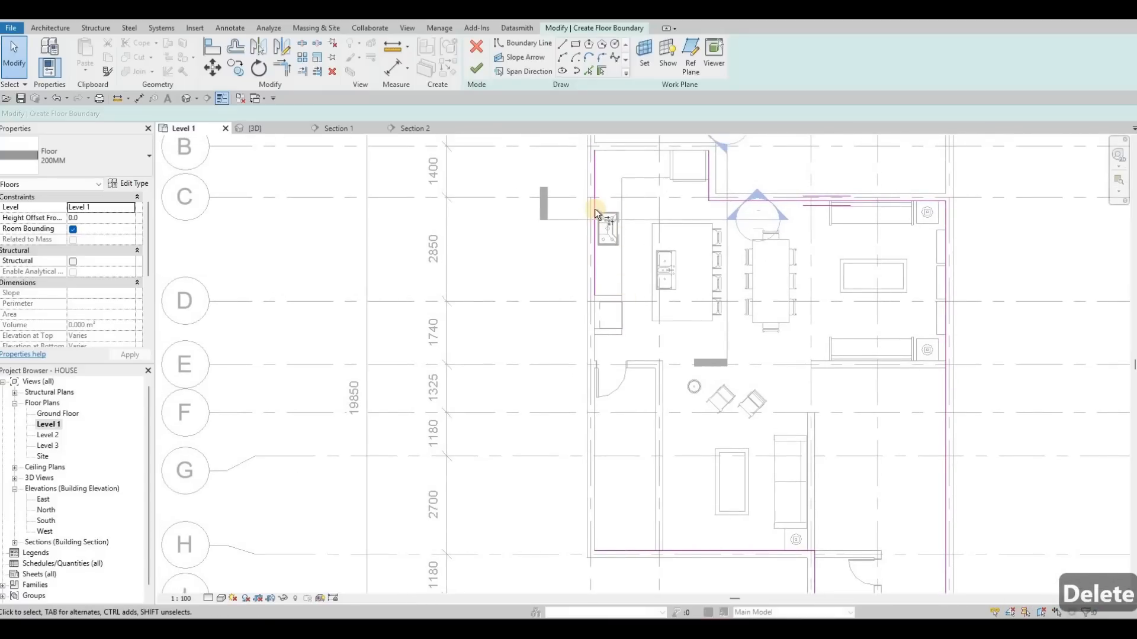
key(t)
key(r)
click(631, 543)
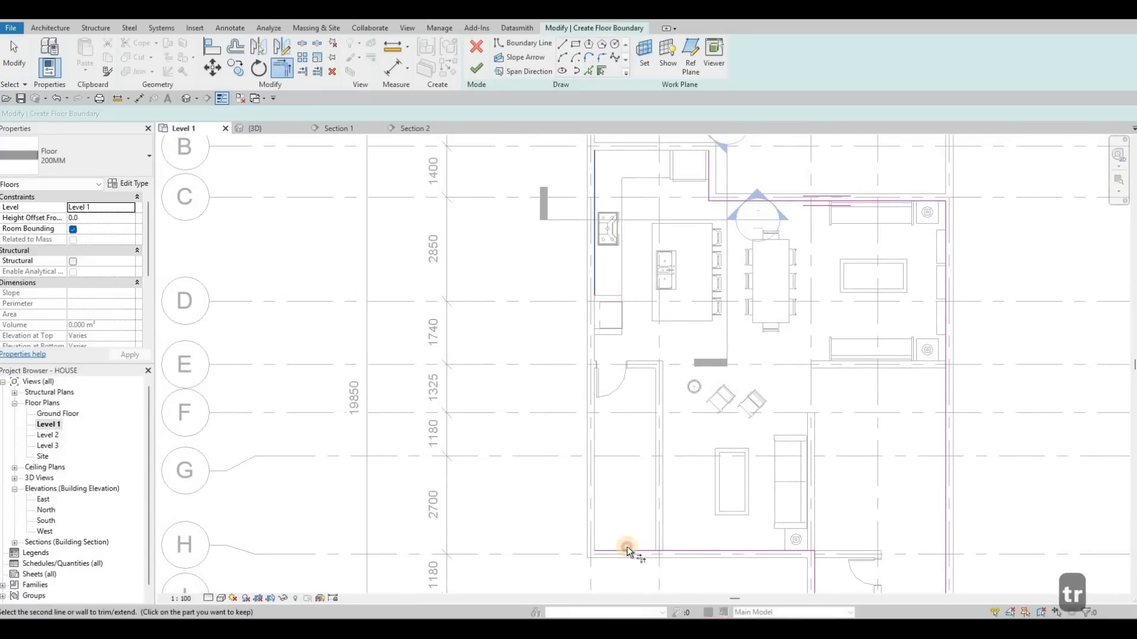
click(620, 314)
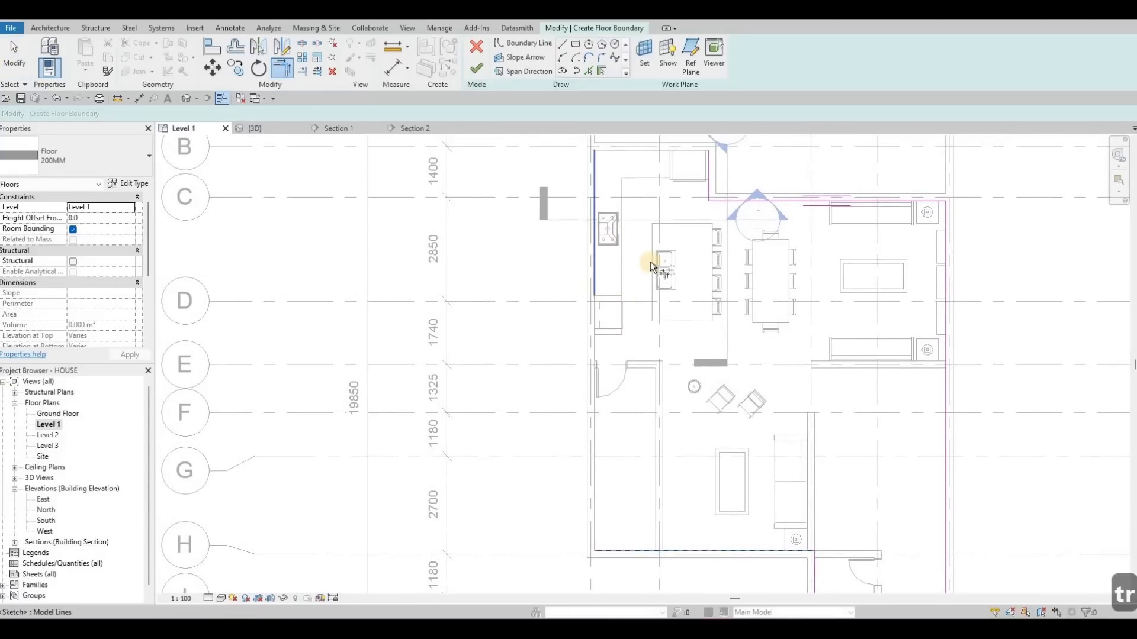
scroll(645, 214, up, 3)
key(Escape)
key(Escape)
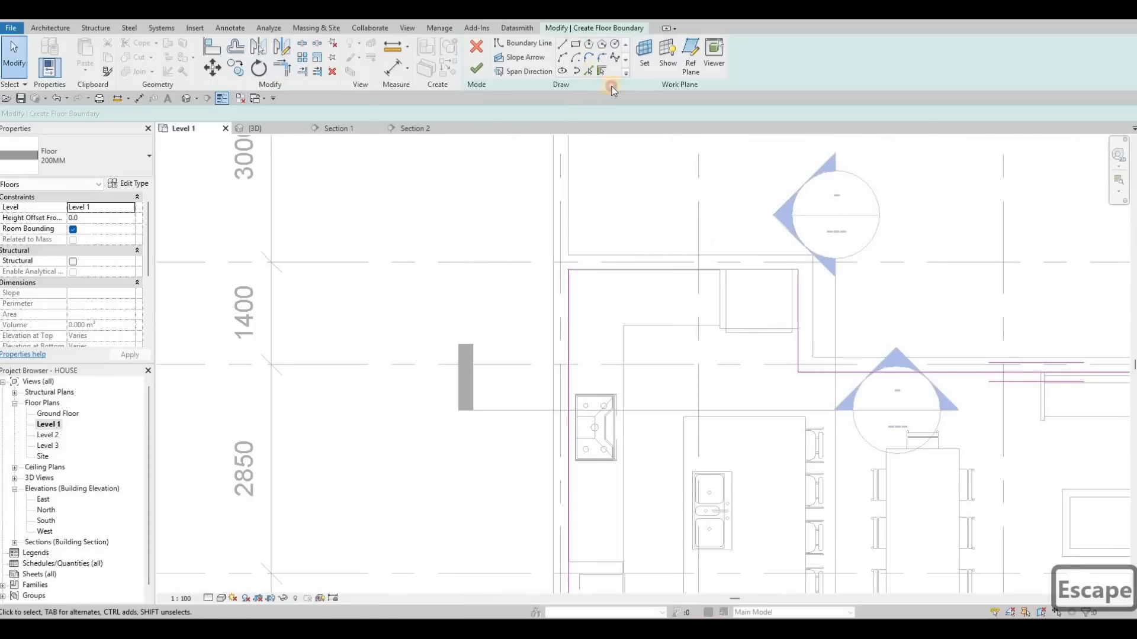
- Trim the northwest boundary lines to a corner and finish the floor sketch
click(771, 269)
key(Escape)
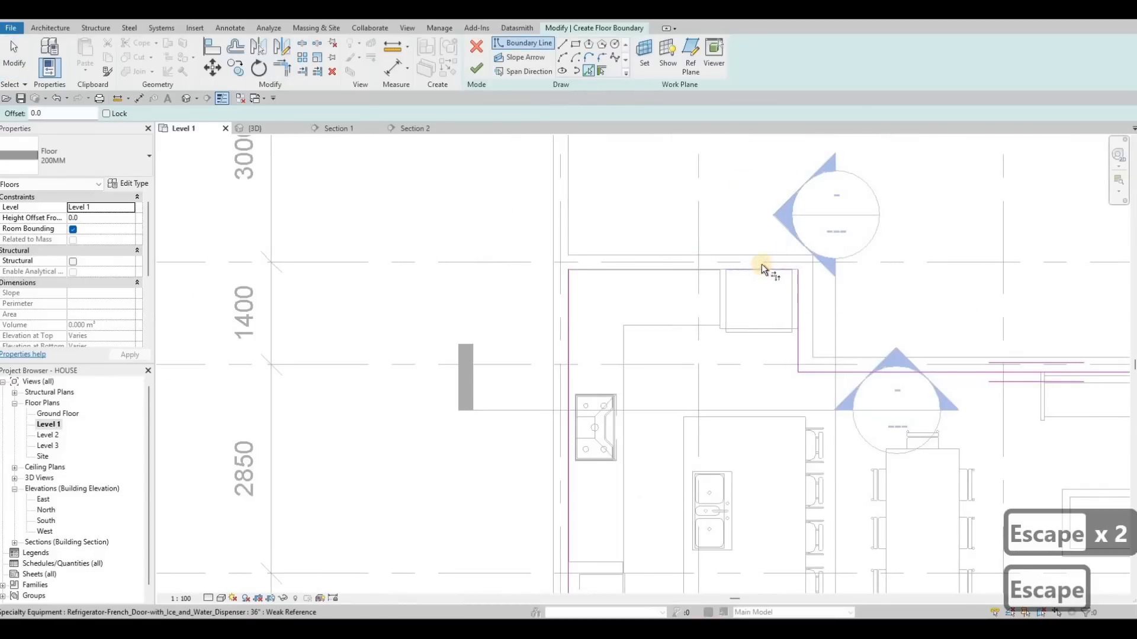
key(t)
key(r)
click(568, 325)
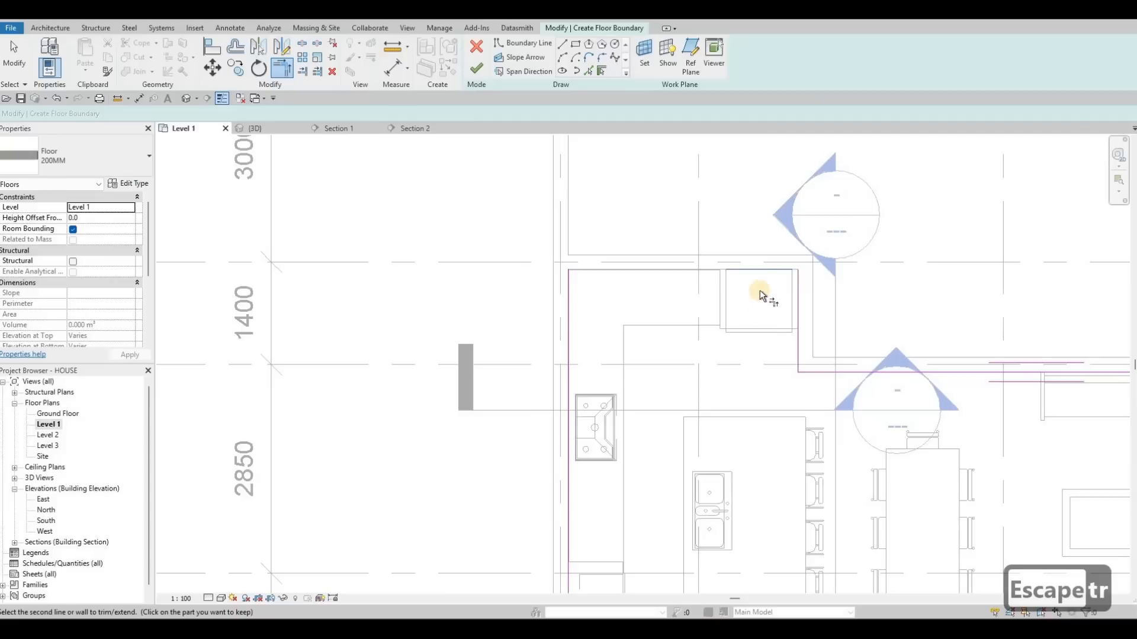
click(756, 272)
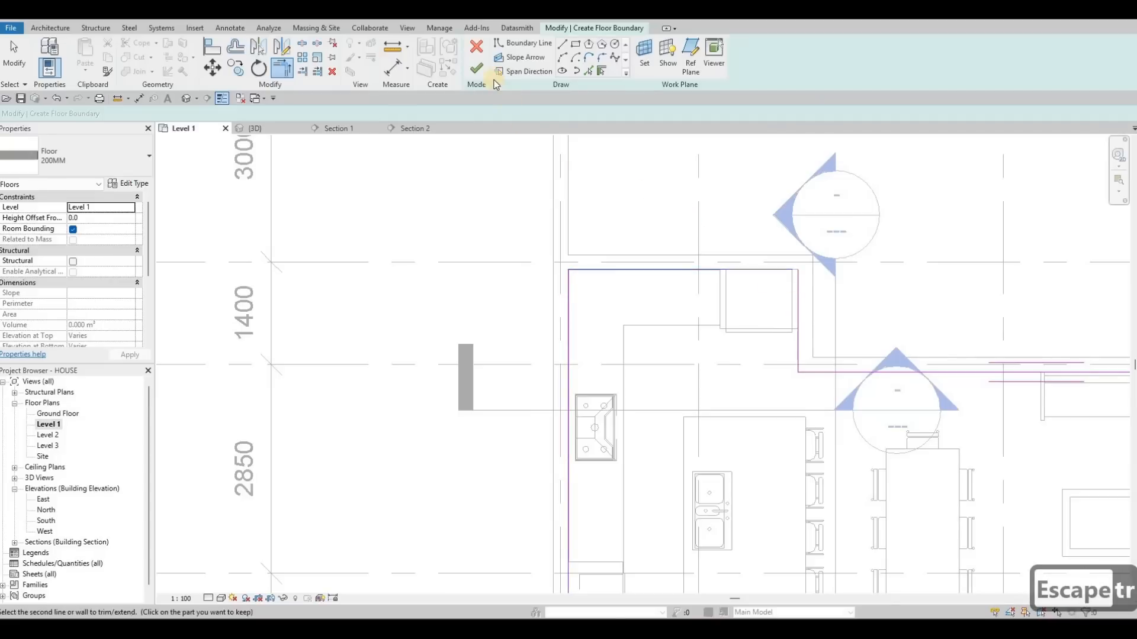
click(478, 78)
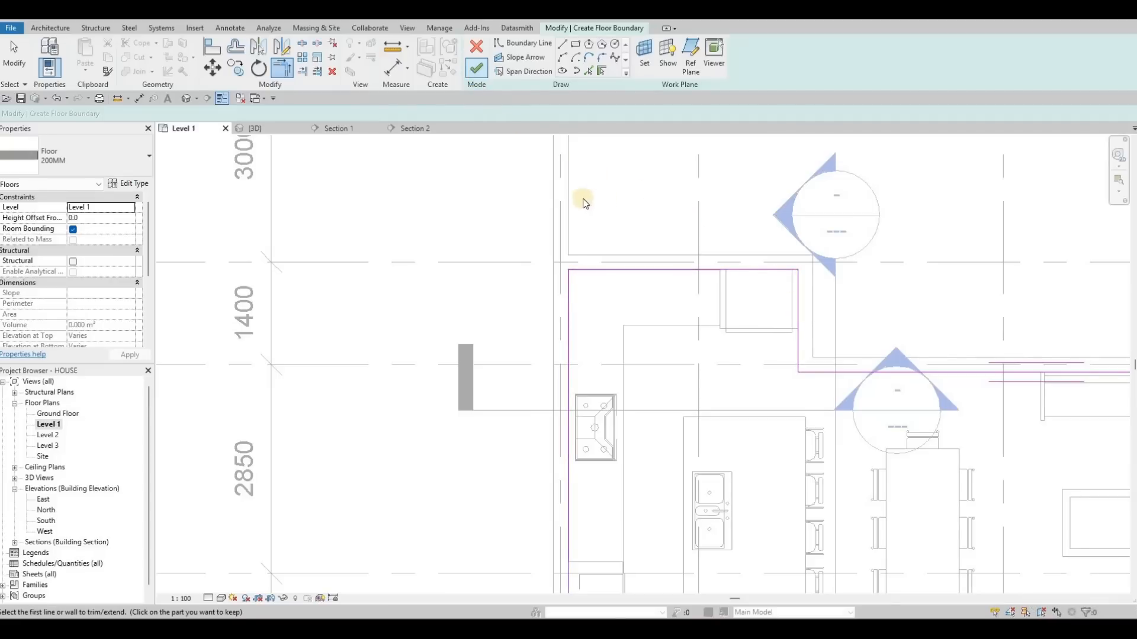
- Switch to the 3D view and inspect the new floor around the kitchen
key(ctrl+Tab)
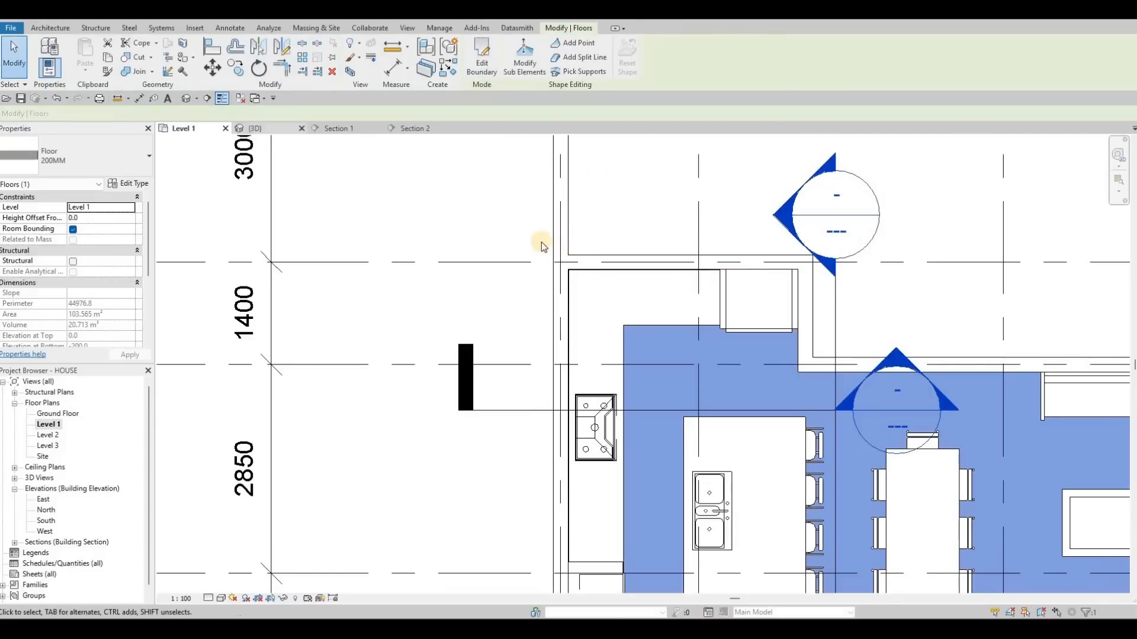
key(Escape)
scroll(548, 300, up, 4)
key(Escape)
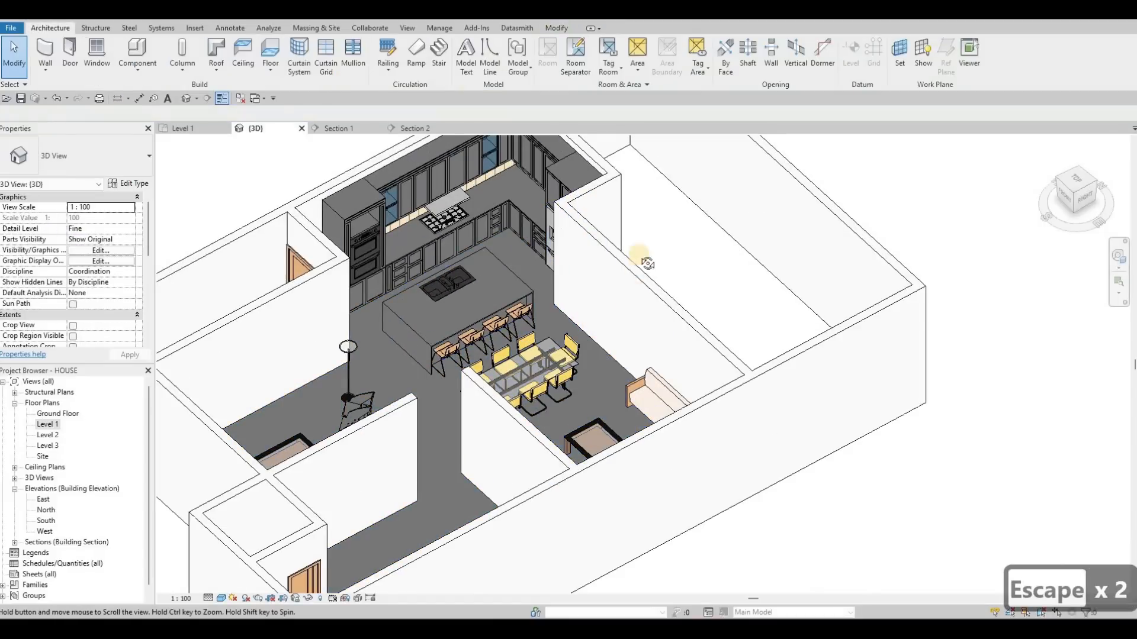
shift+middle_drag(633, 296, 557, 343)
scroll(646, 239, up, 5)
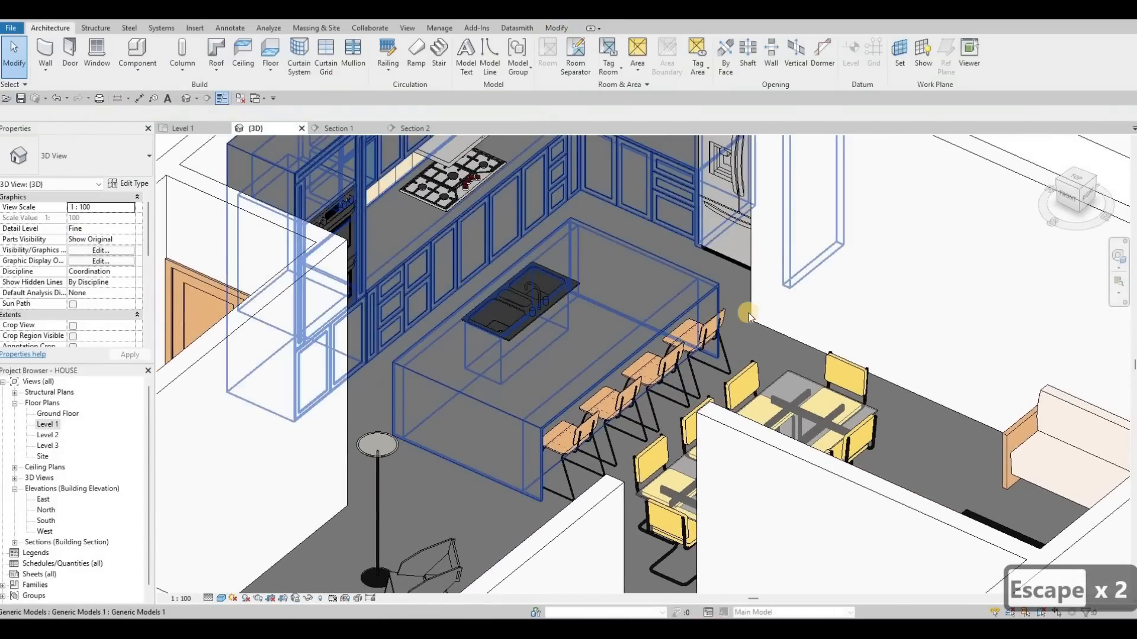
scroll(680, 296, down, 2)
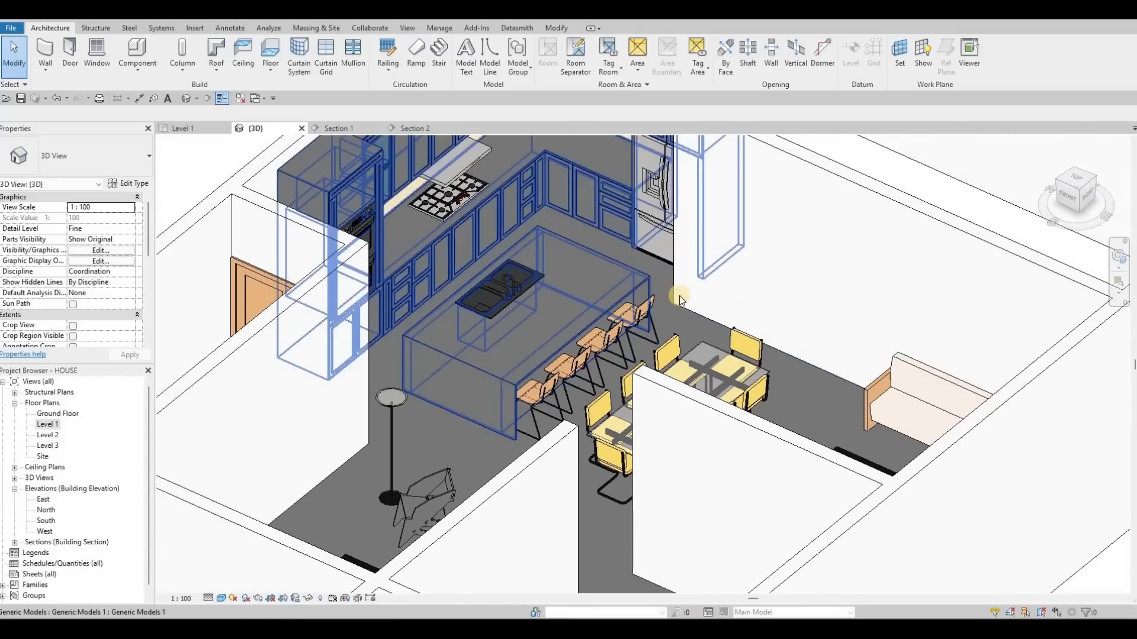
scroll(680, 296, down, 3)
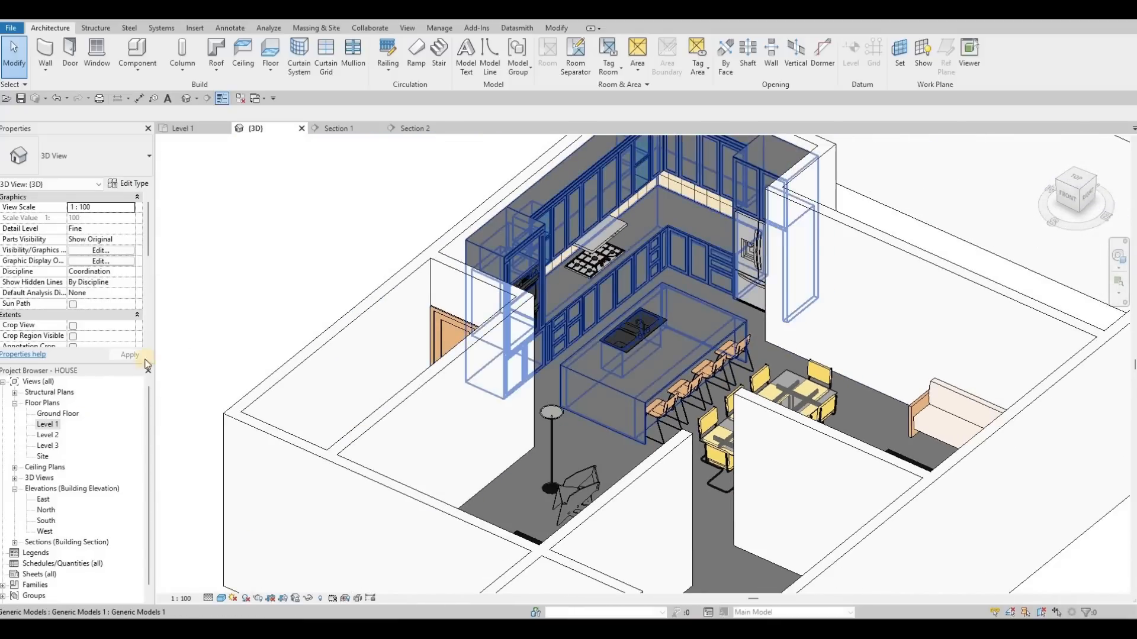
- Return to the Level 1 plan and move Section 1's line left so it cuts through the kitchen island
click(205, 129)
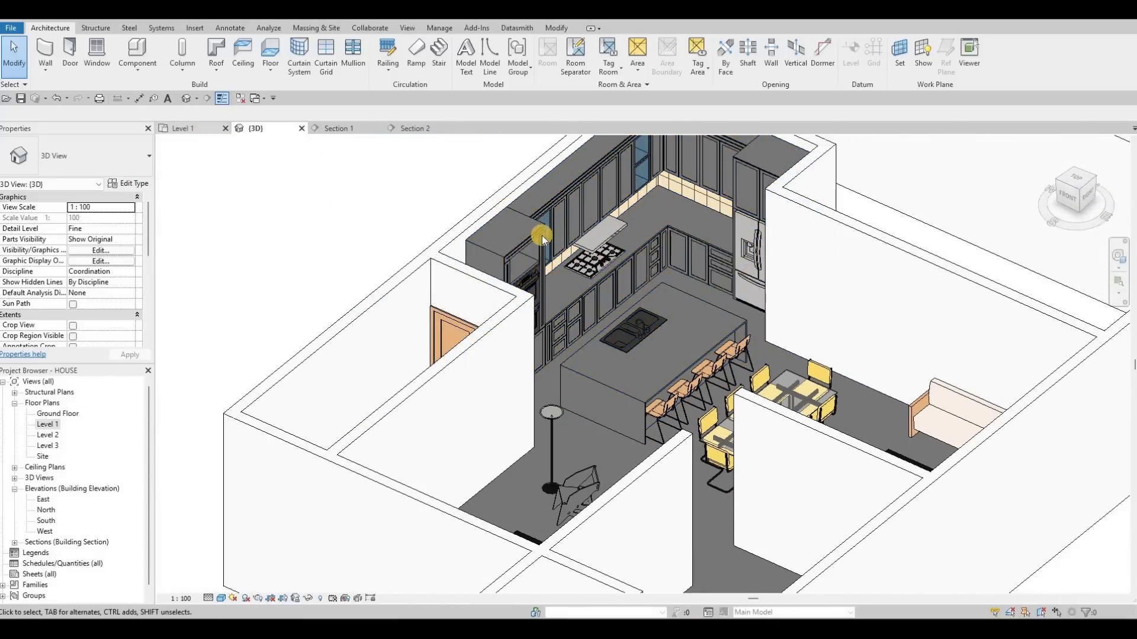
scroll(684, 232, down, 4)
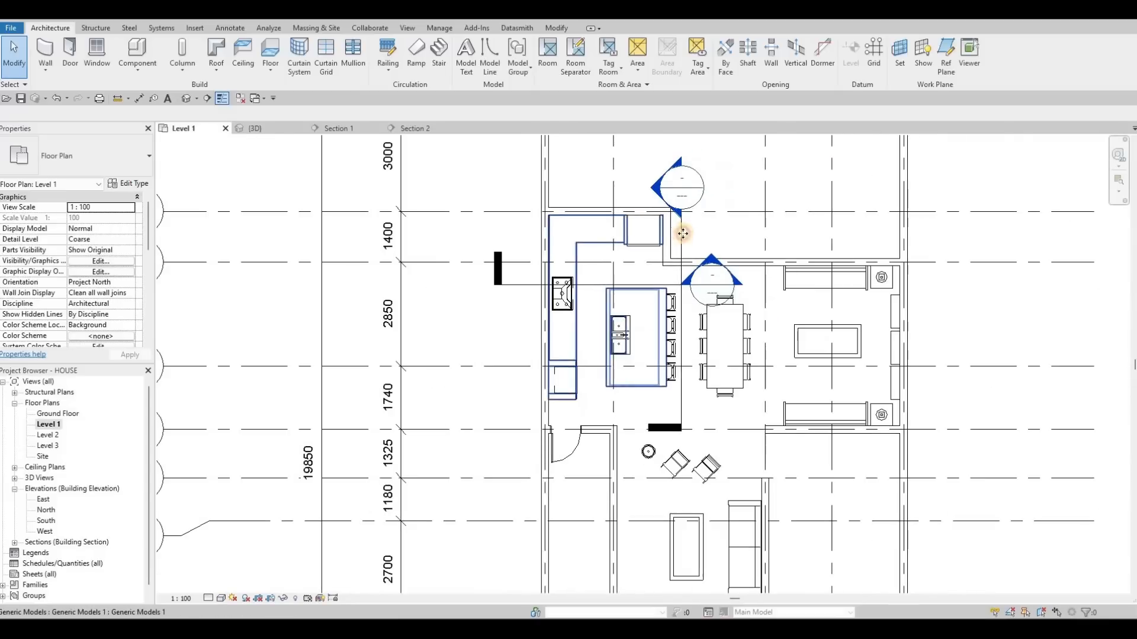
key(Escape)
key(Escape)
mouse_move(618, 241)
mouse_down()
mouse_move(601, 245)
mouse_move(609, 309)
mouse_move(589, 256)
mouse_move(640, 276)
mouse_move(629, 243)
mouse_up()
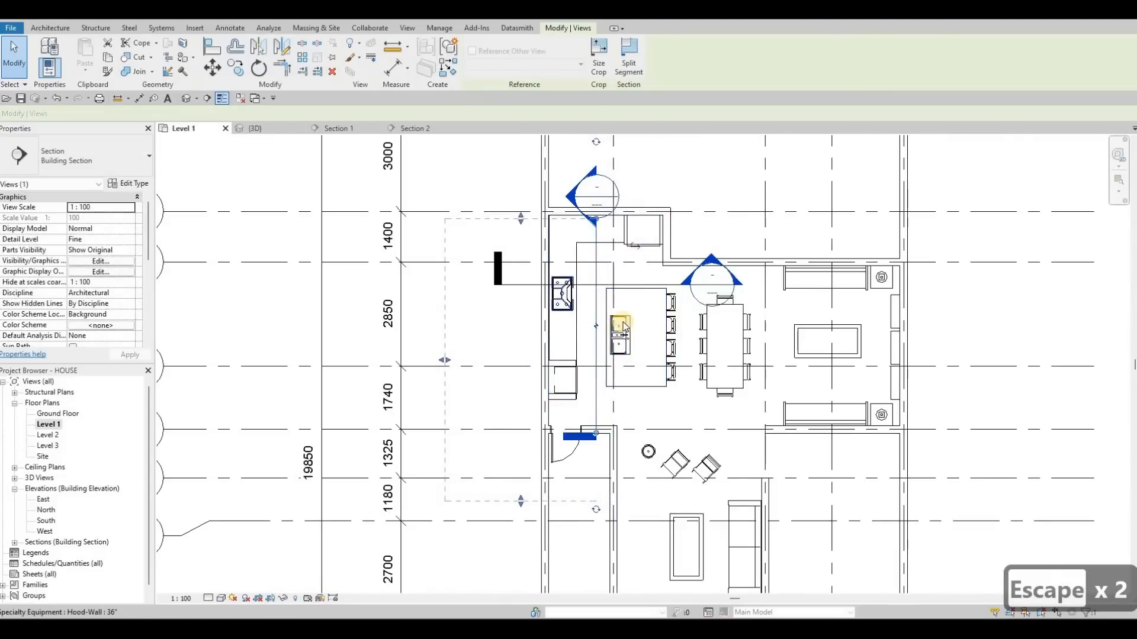
middle_drag(595, 204, 566, 204)
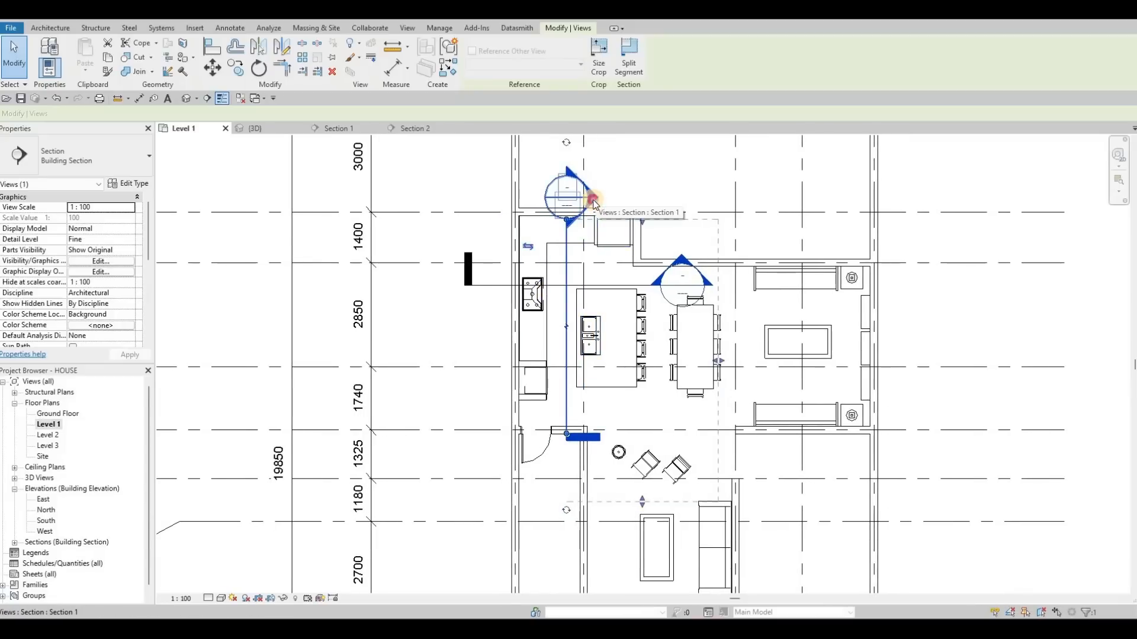
- Open Section 1 and start an in-place generic model extrusion, picking the island's front face as the work plane
double_click(593, 205)
key(Escape)
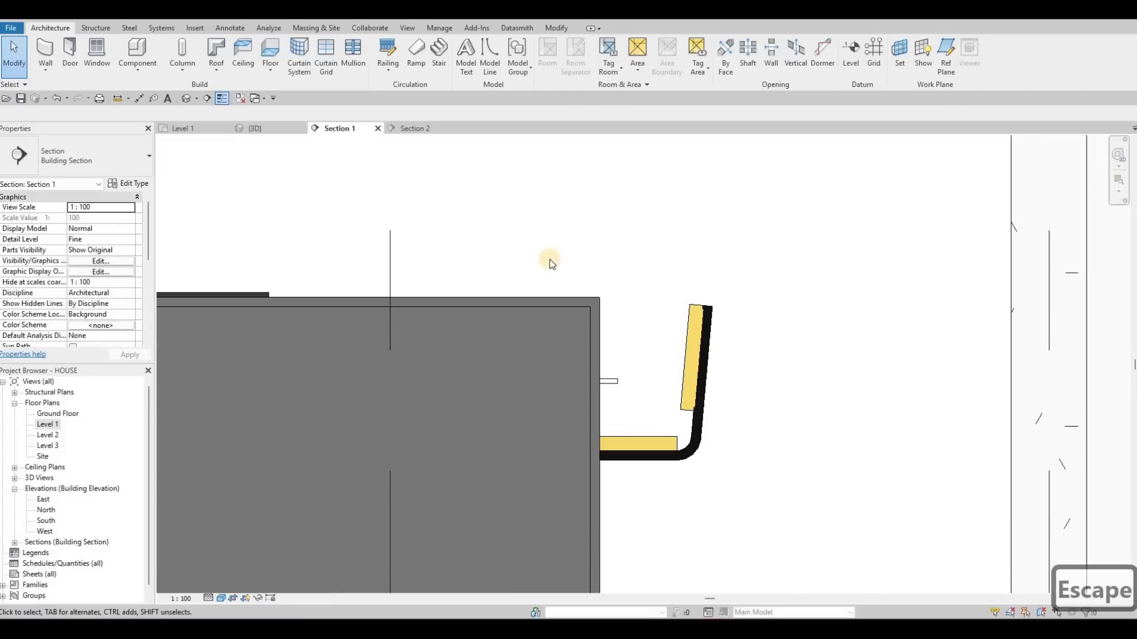
scroll(549, 259, down, 2)
scroll(521, 254, down, 2)
scroll(530, 258, up, 1)
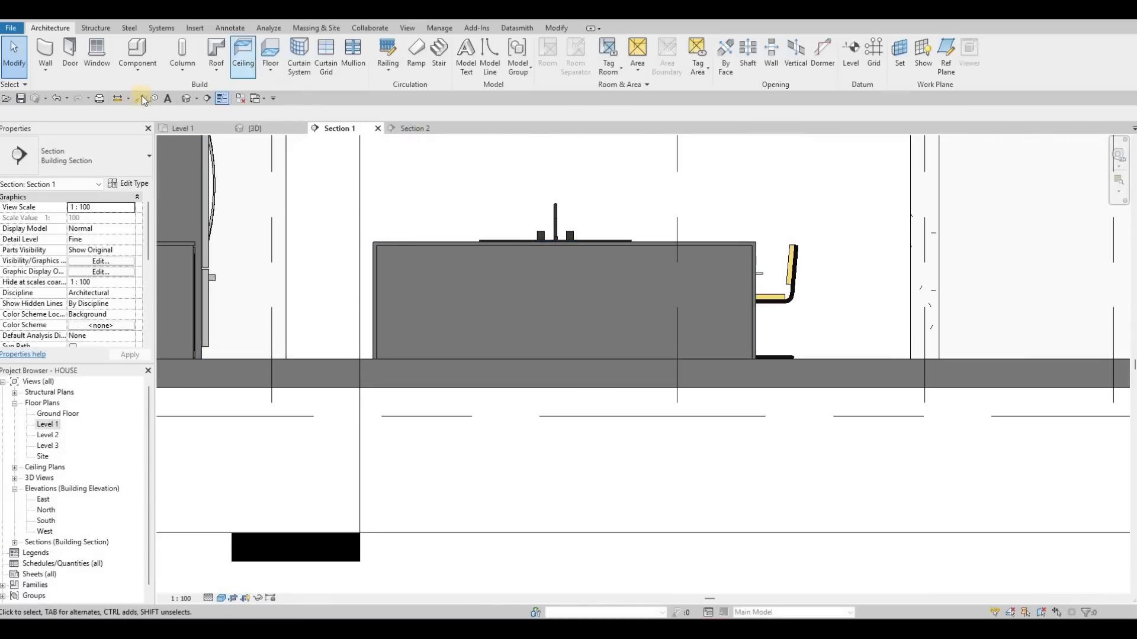
click(403, 247)
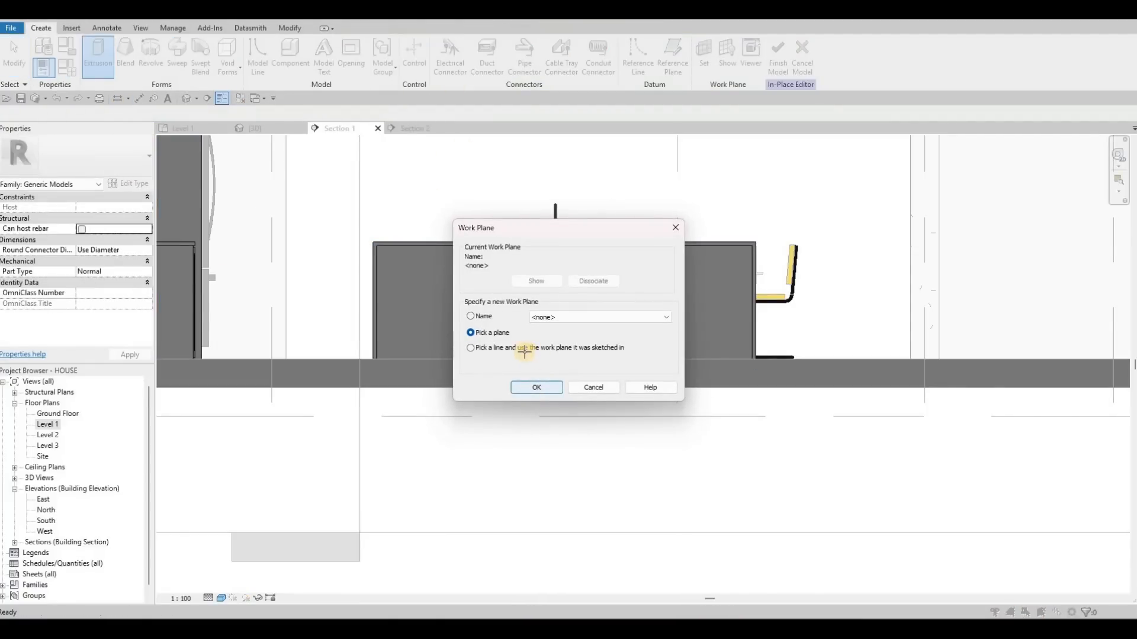
key(Return)
key(Tab)
key(Tab)
key(Tab)
key(Tab)
key(Tab)
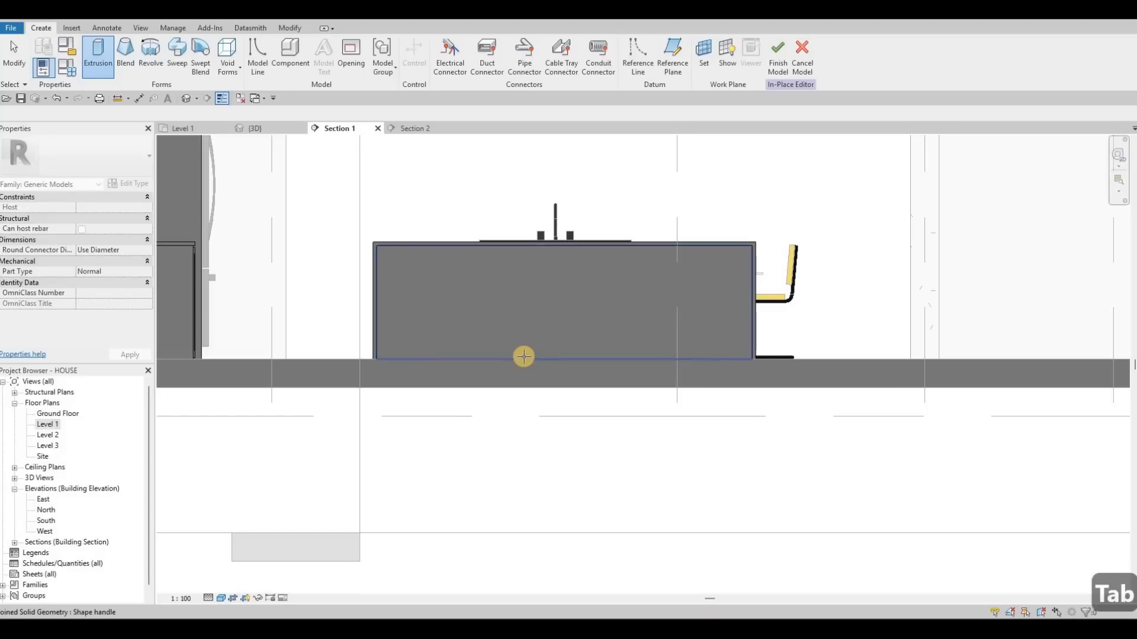
click(291, 323)
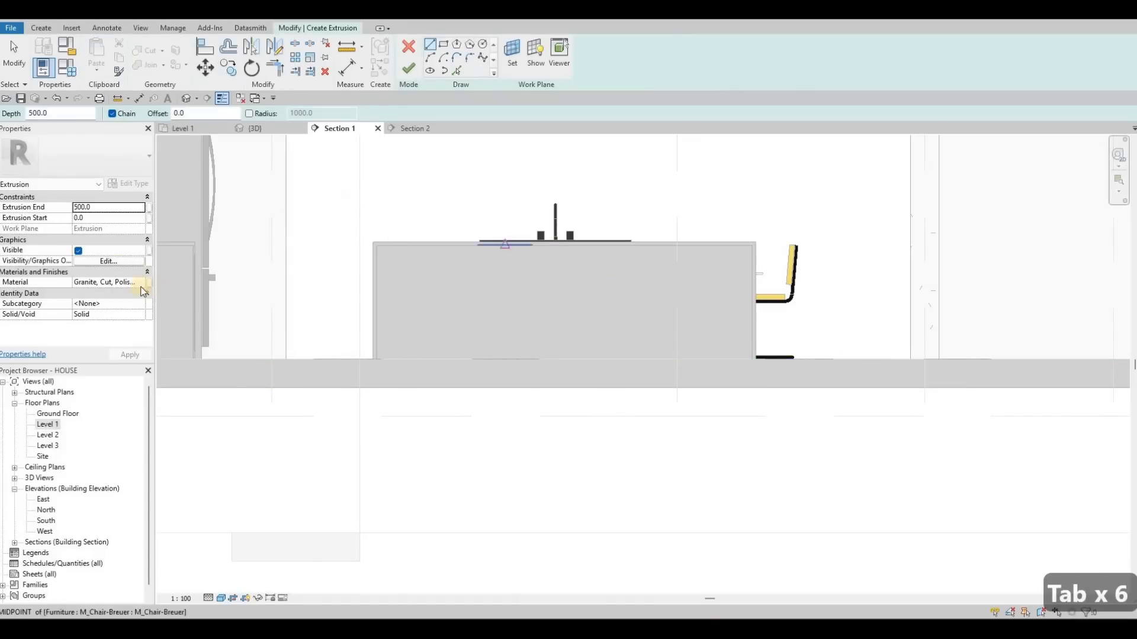
- Set the extrusion's material to Granite, Cut, Polished and its extrusion end to 10
click(137, 285)
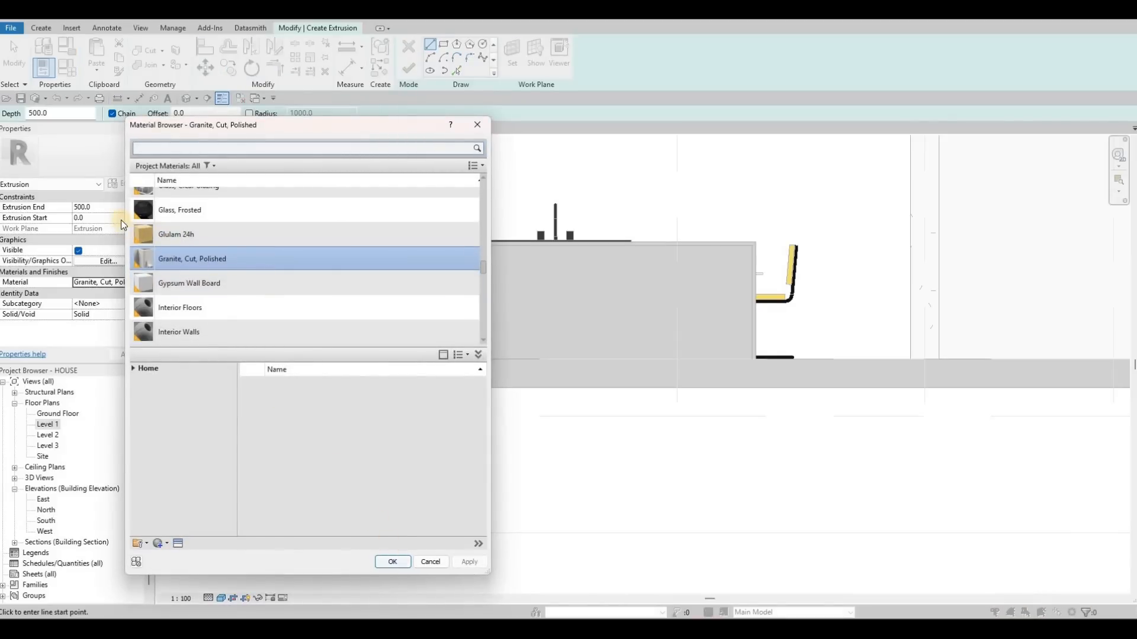
key(Return)
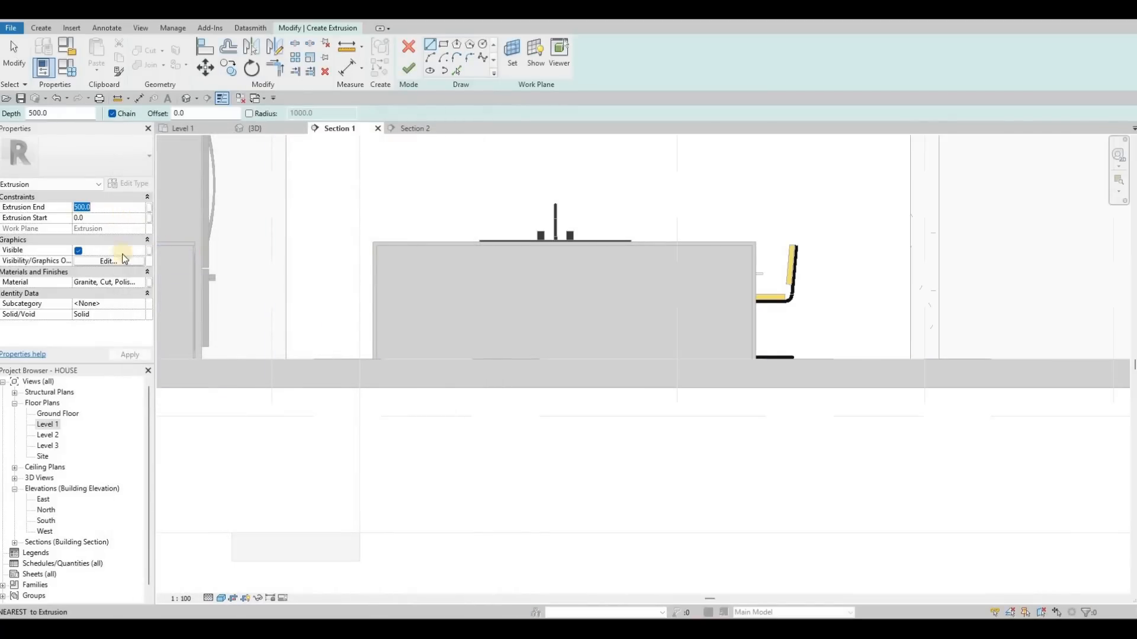
text(10)
click(130, 355)
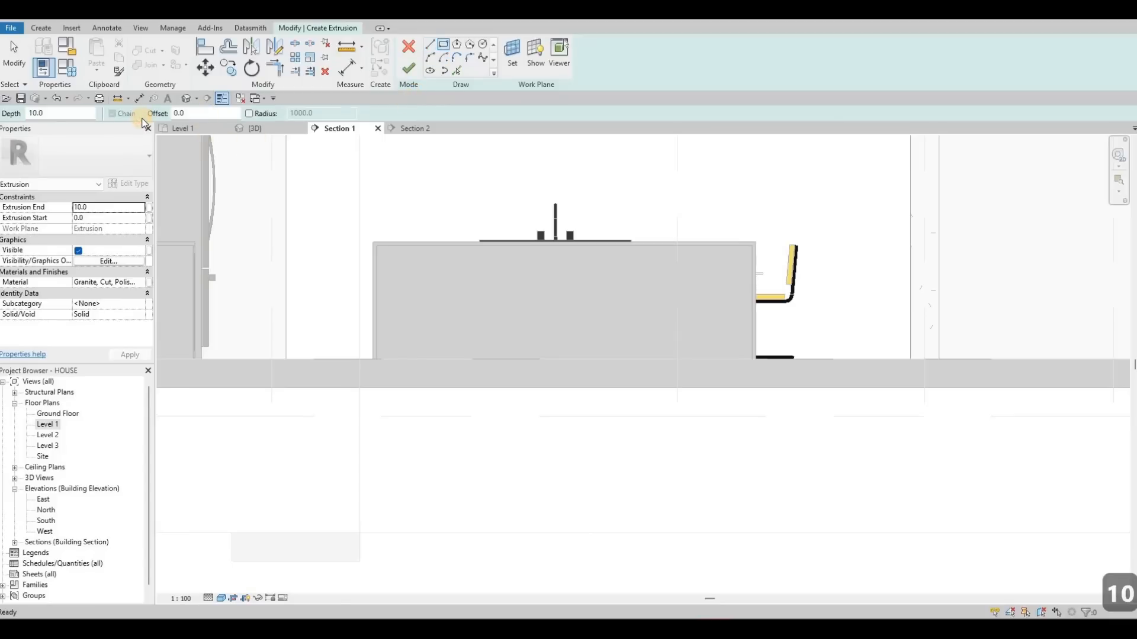
- Sketch a rectangle with a 10 offset from the island's upper-left corner to its lower-right corner
text(10)
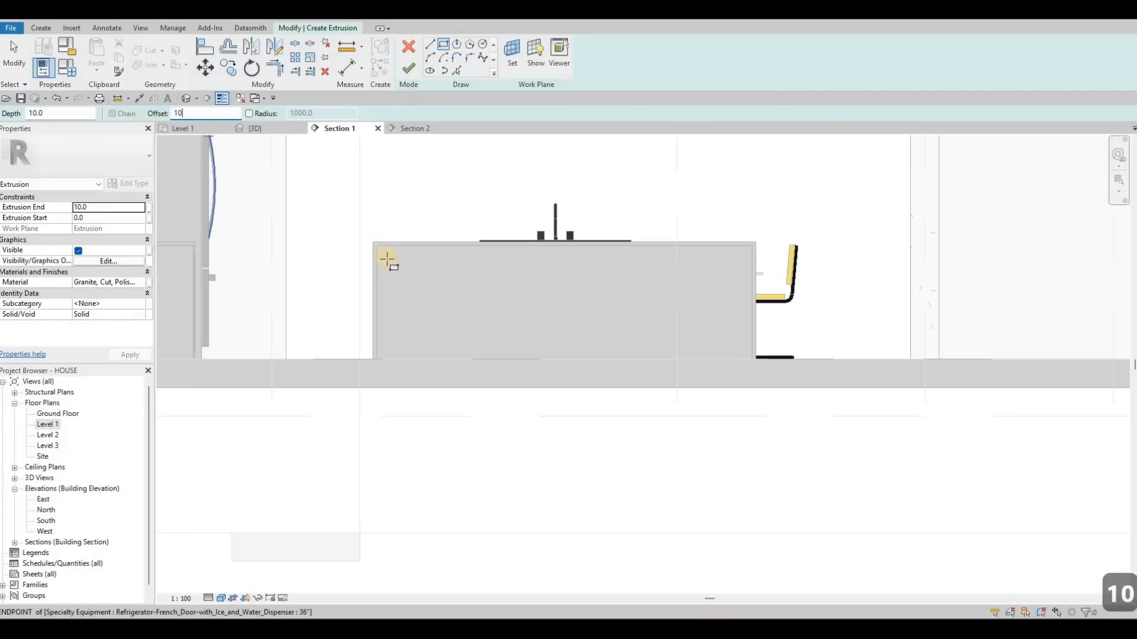
scroll(521, 340, up, 3)
middle_drag(540, 347, 716, 462)
click(385, 255)
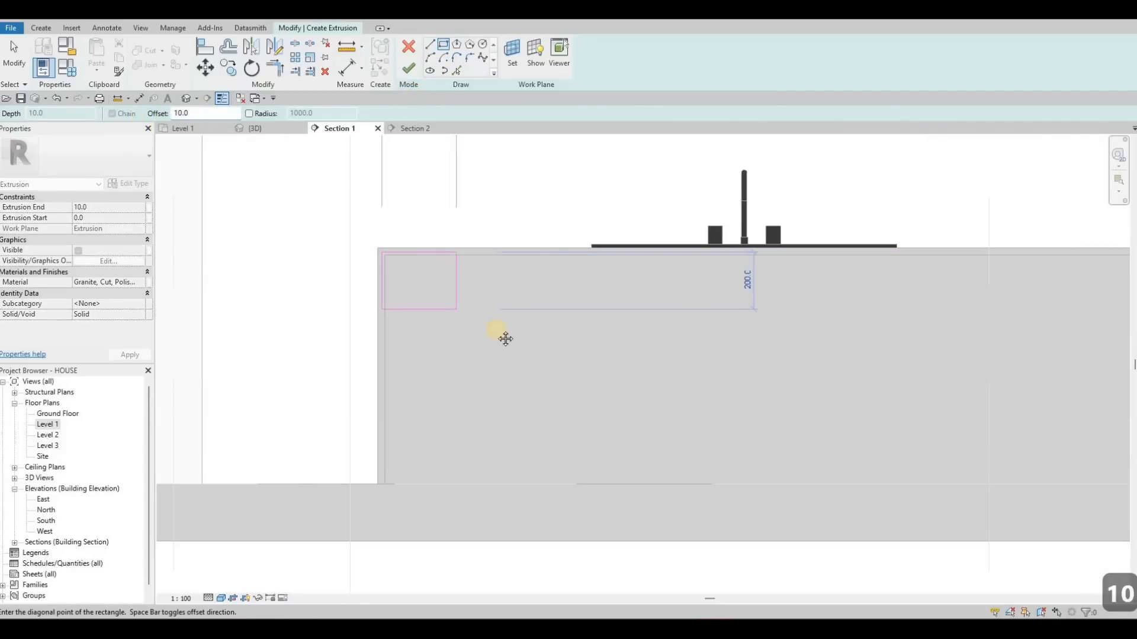
middle_drag(1054, 466, 861, 363)
middle_drag(946, 386, 863, 365)
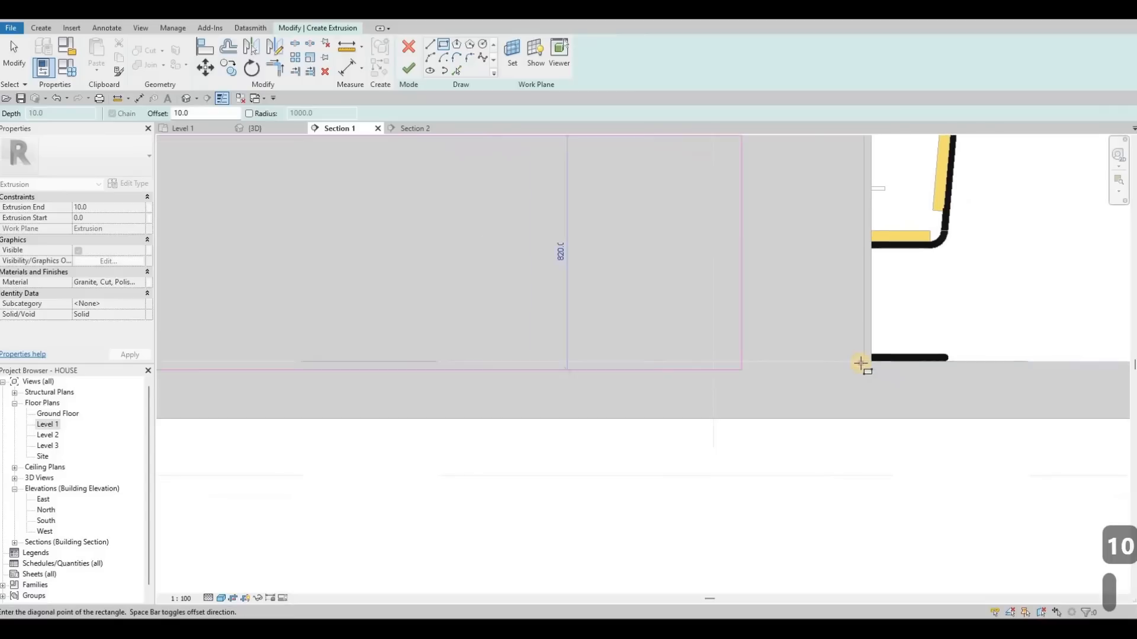
scroll(863, 362, up, 3)
click(862, 363)
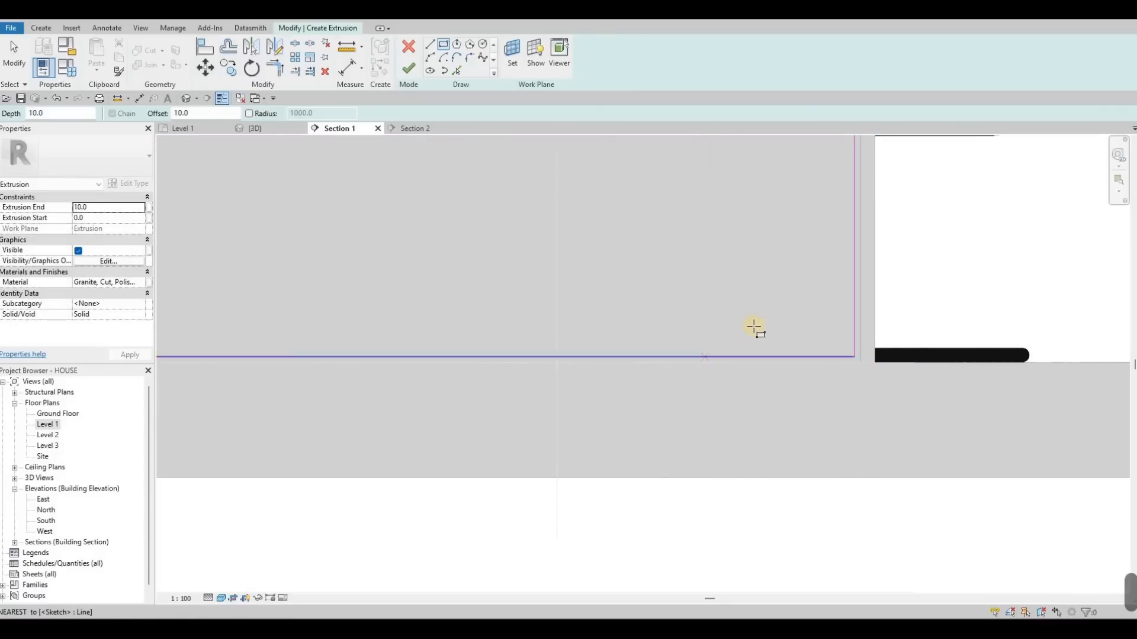
scroll(696, 329, down, 3)
scroll(780, 360, down, 1)
key(Escape)
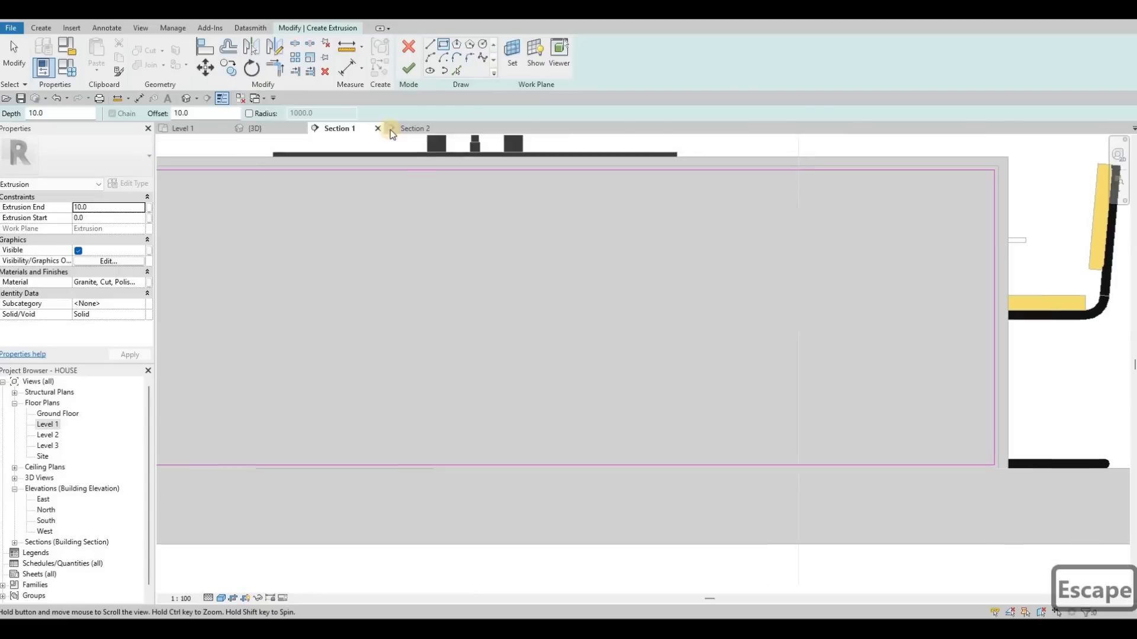
- Draw a vertical sketch line from the rectangle's top edge to its bottom edge through the island's middle
click(444, 47)
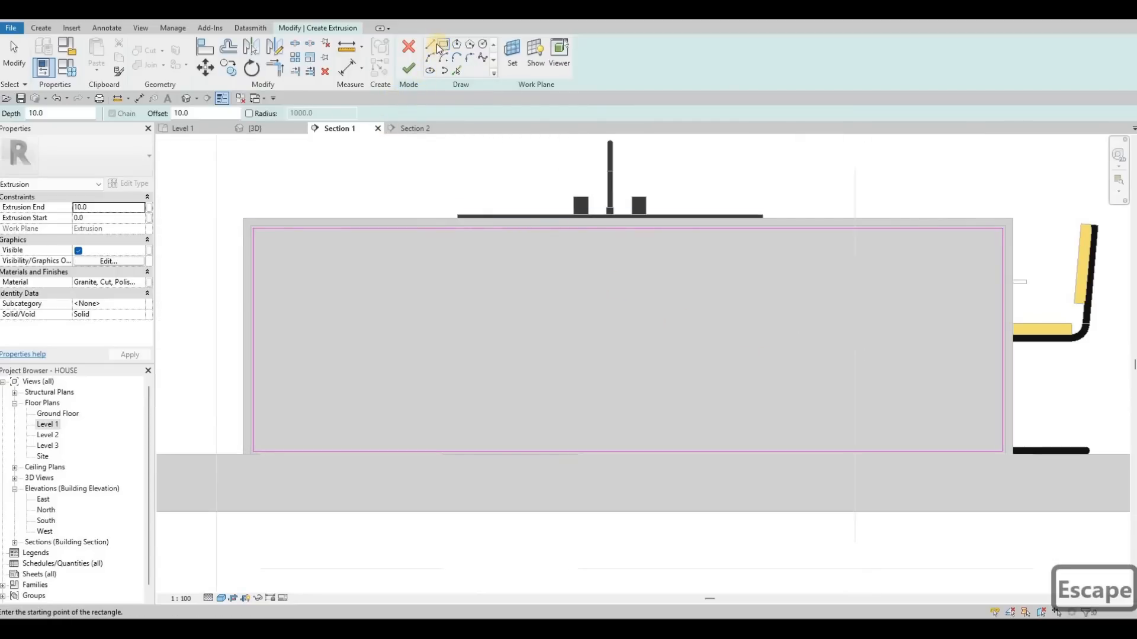
key(l)
key(i)
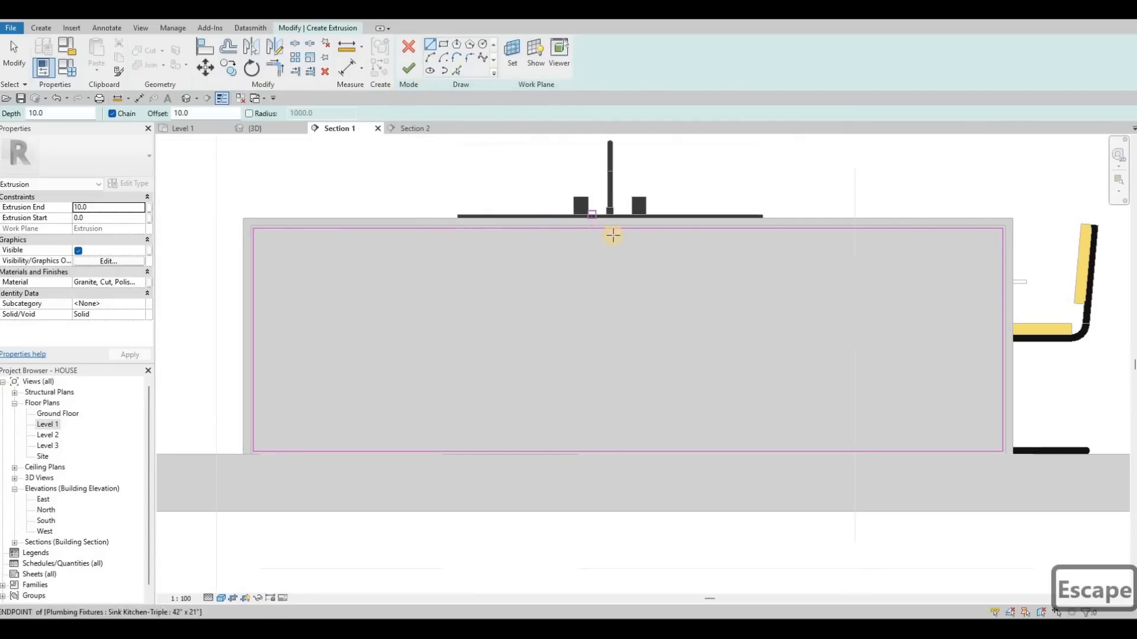
click(614, 228)
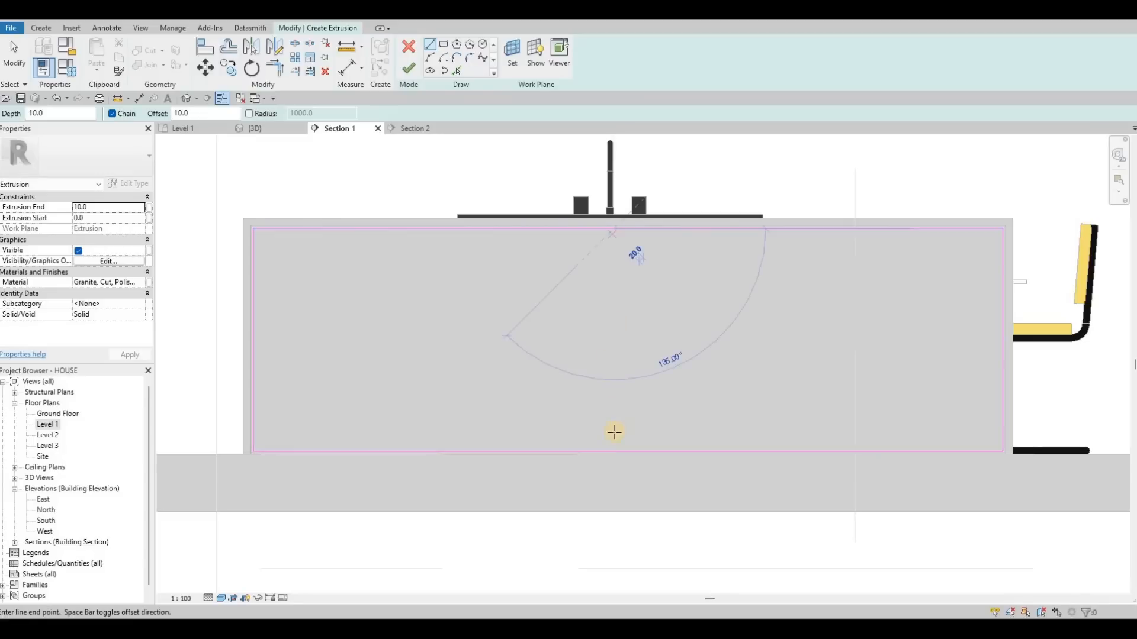
click(615, 451)
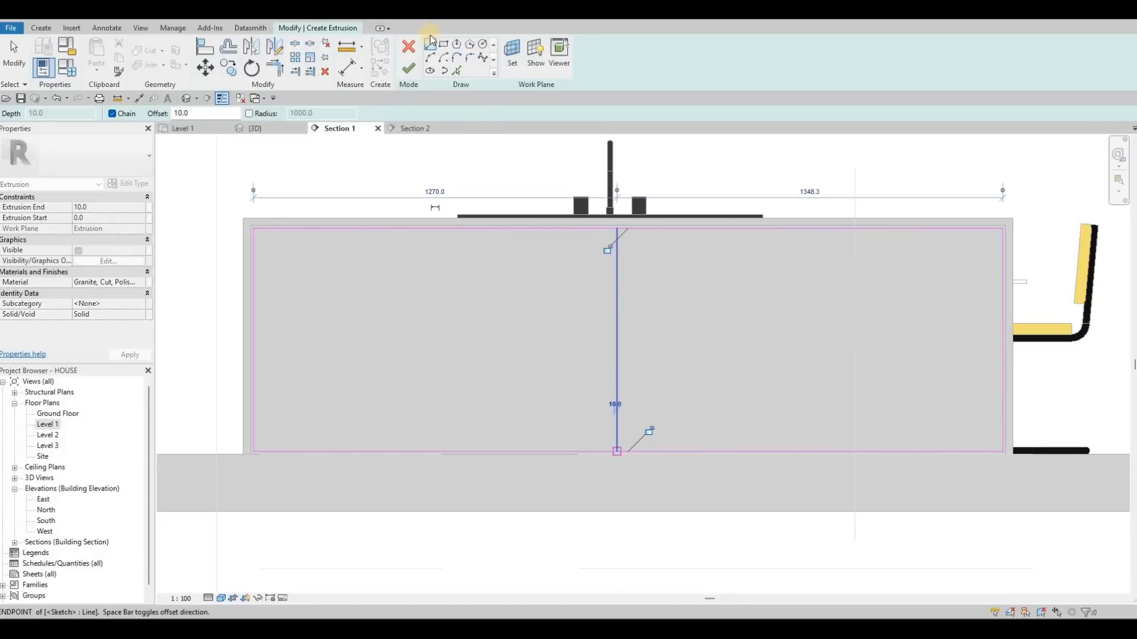
key(Escape)
key(Escape)
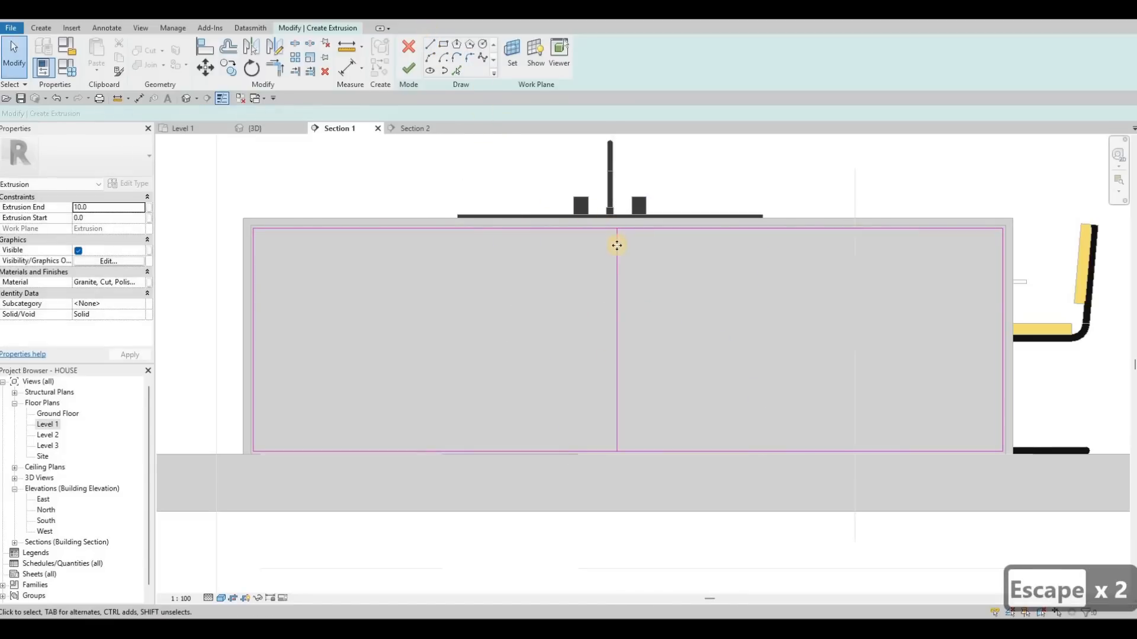
- Copy the middle vertical line 10 to the left
click(617, 245)
key(c)
key(o)
click(604, 245)
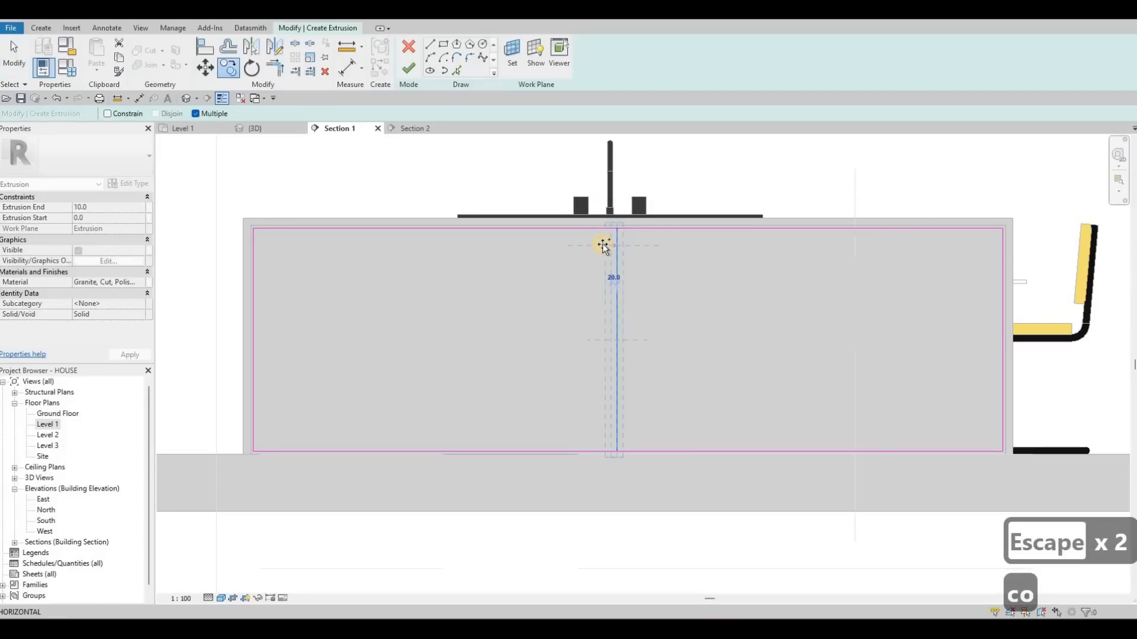
text(10)
key(Return)
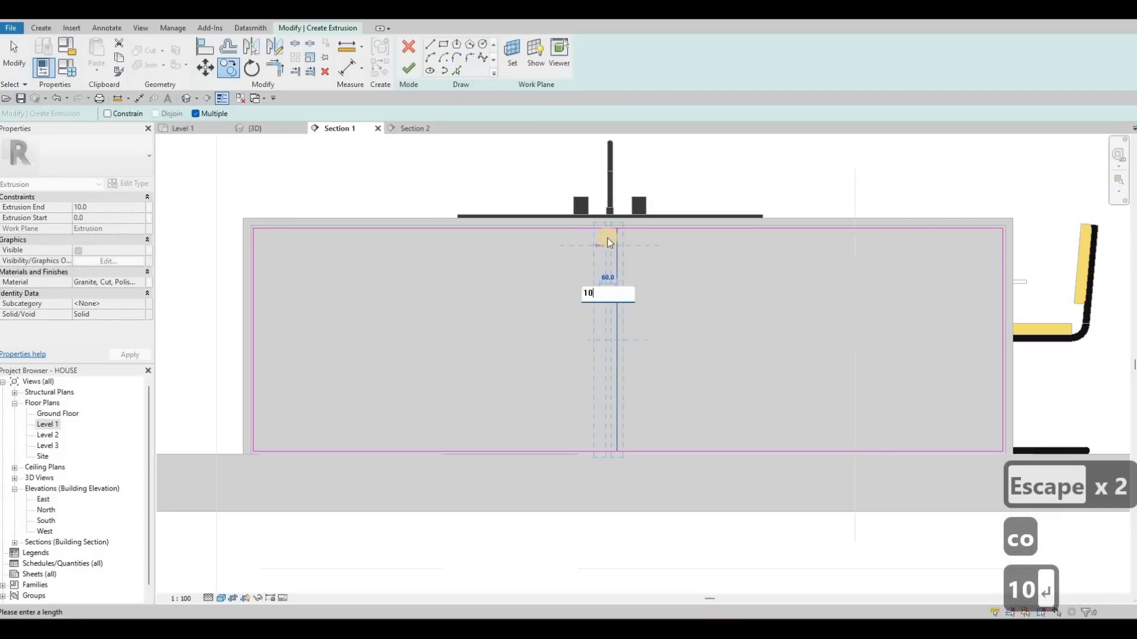
- Nudge the copied vertical line sideways to adjust the gap beside the middle line
key(Escape)
scroll(594, 238, up, 2)
key(Escape)
key(Escape)
key(Escape)
scroll(593, 238, up, 1)
click(591, 238)
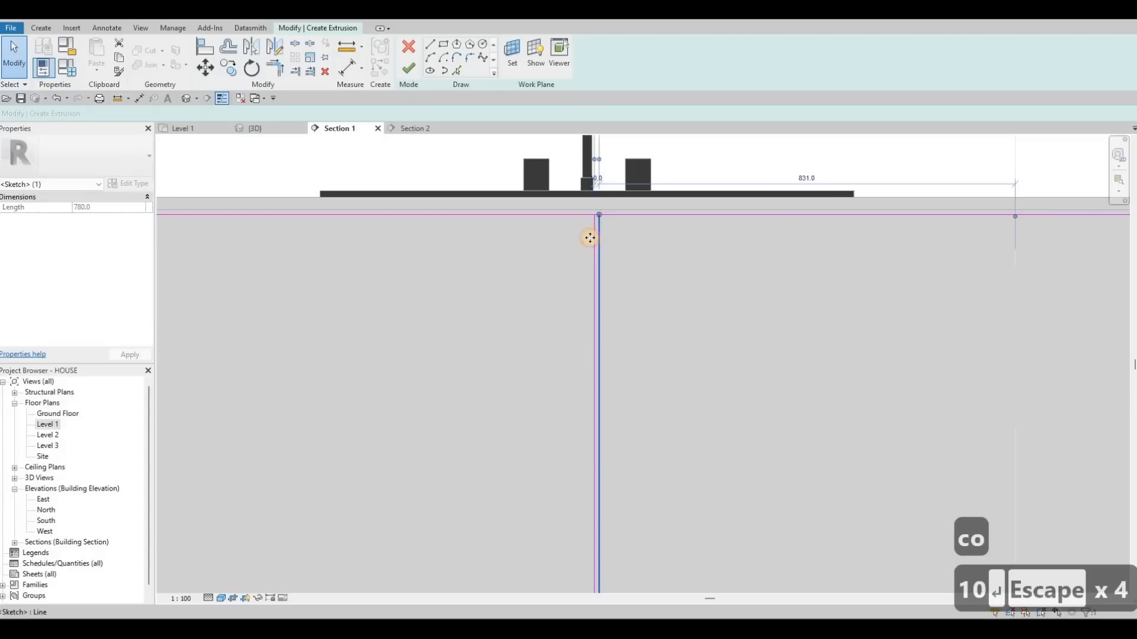
ctrl+click(590, 238)
key(Left)
key(Left)
key(Left)
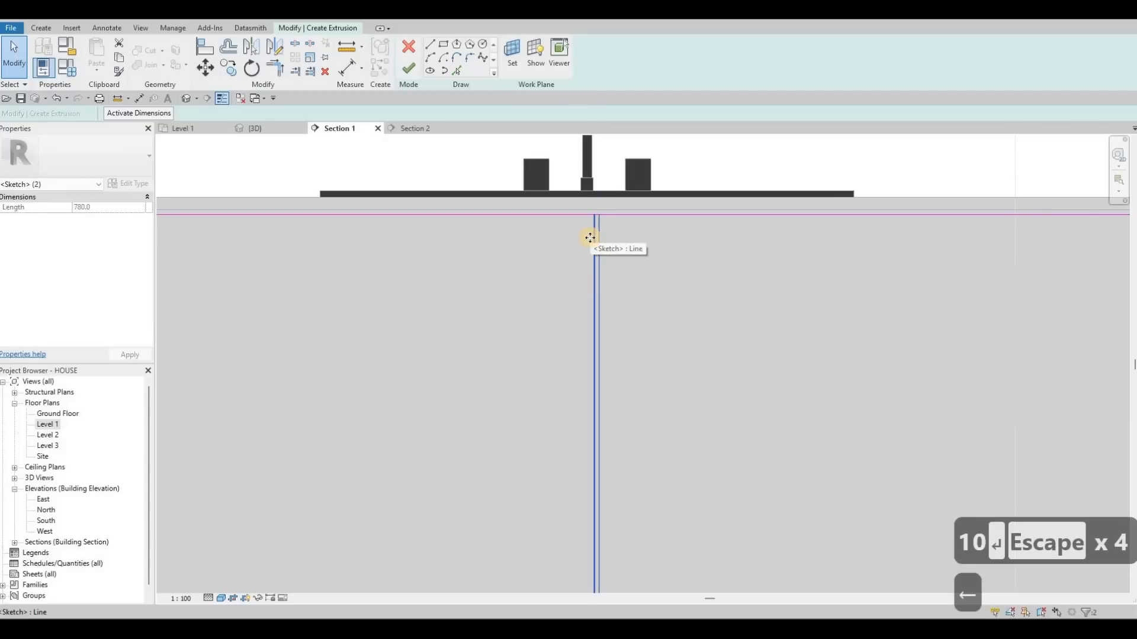
key(Left)
key(Right)
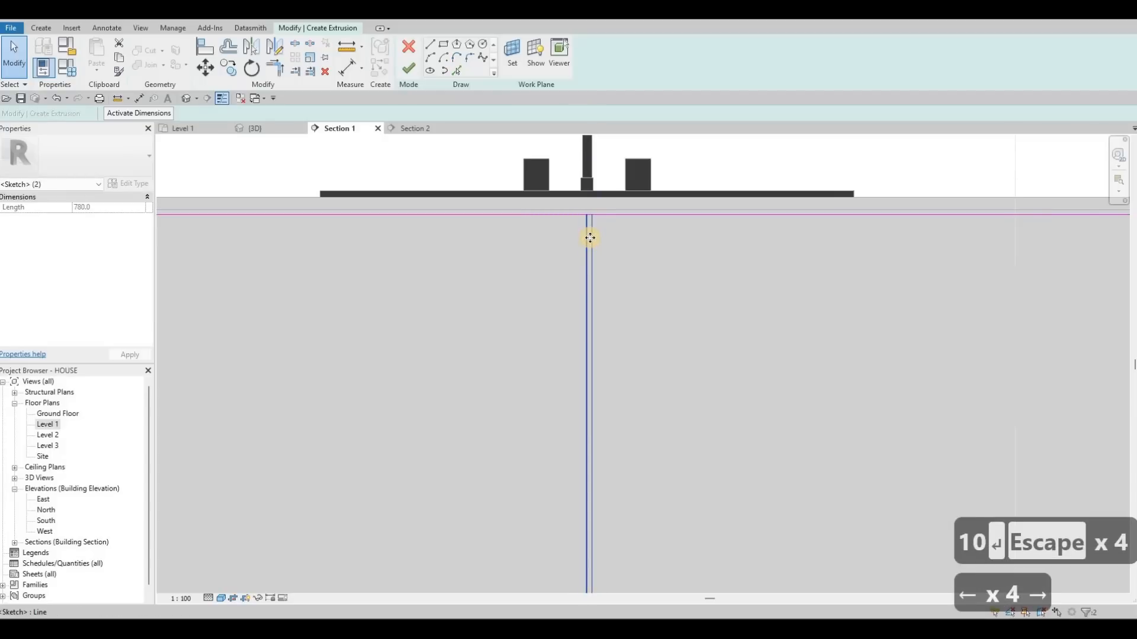
key(Left)
key(Escape)
key(Escape)
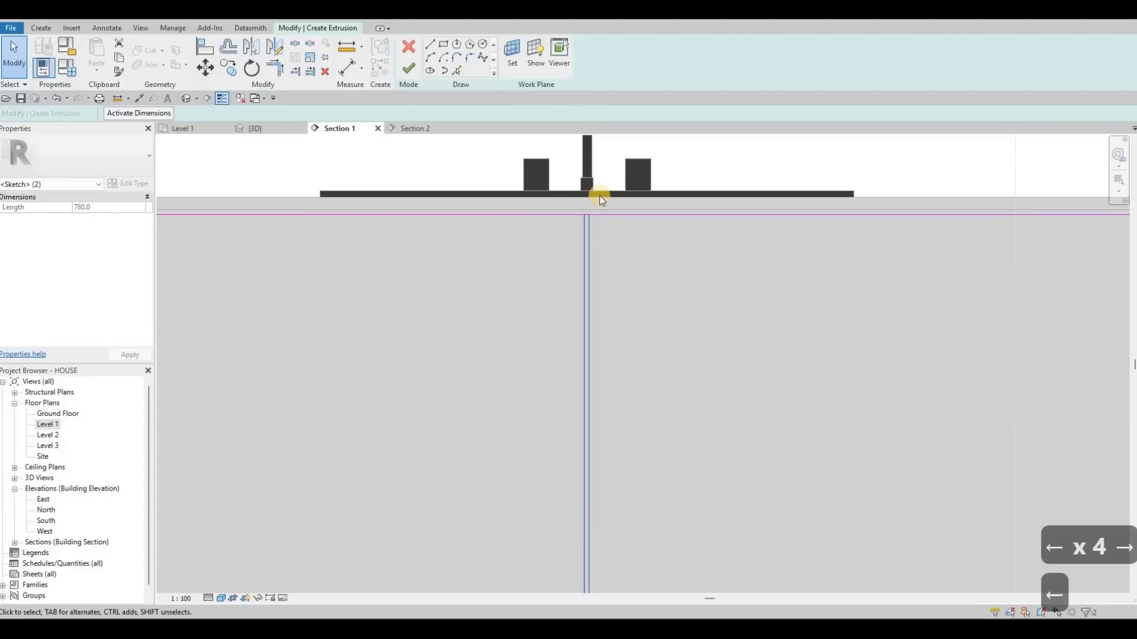
scroll(600, 199, up, 3)
key(Right)
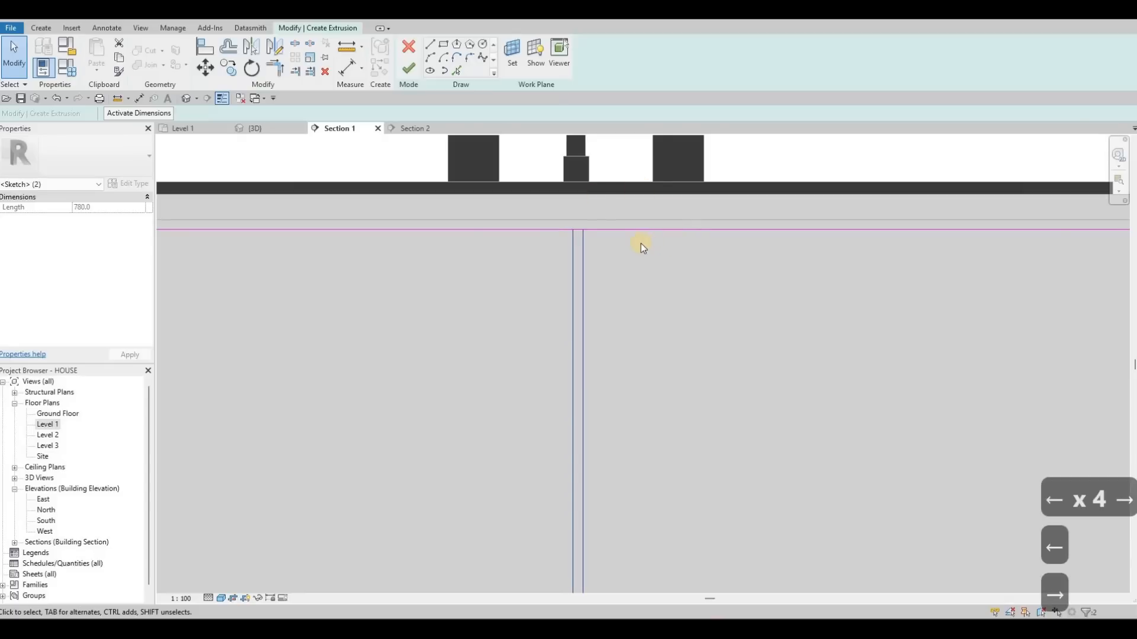
scroll(643, 243, down, 3)
key(Escape)
key(Escape)
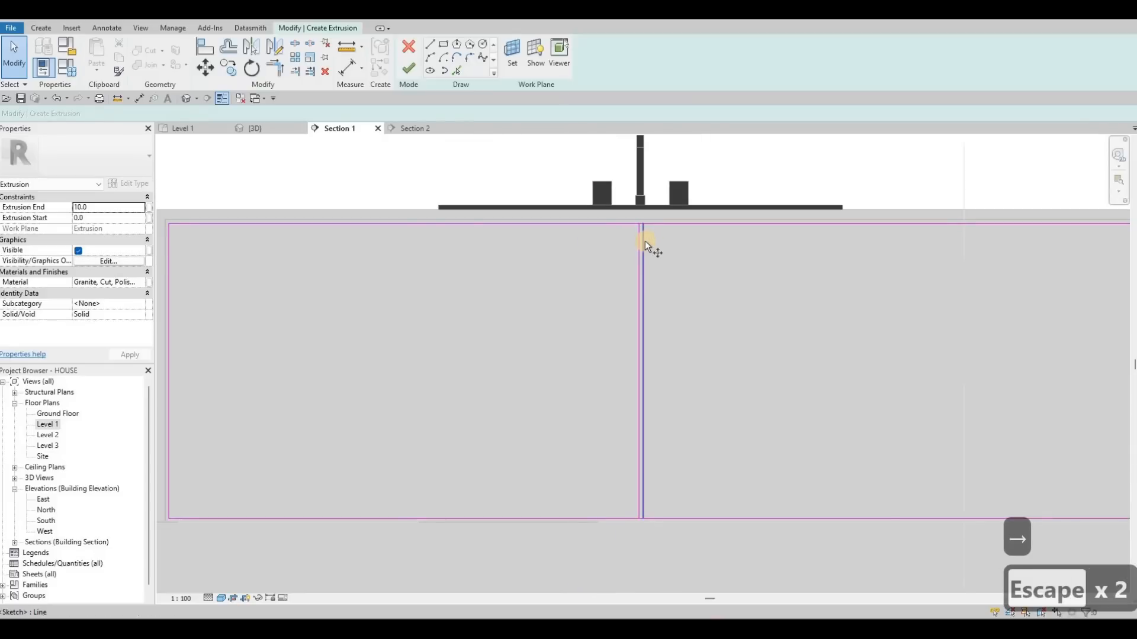
- Copy the middle vertical line several times to the right to mark cabinet door divisions
click(642, 242)
key(c)
key(o)
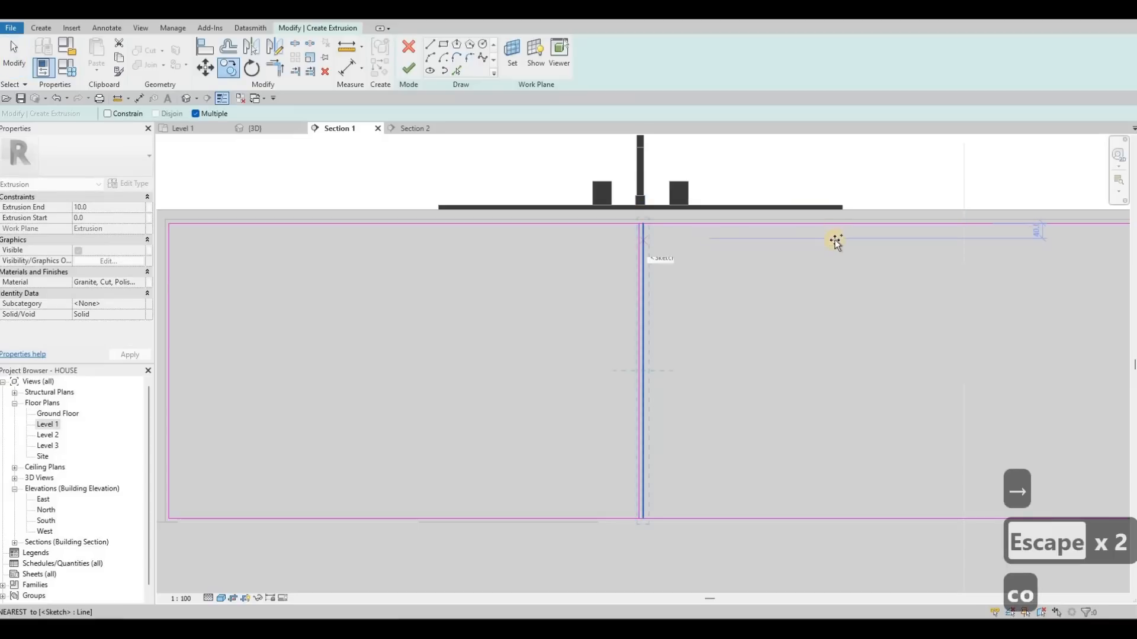
click(835, 240)
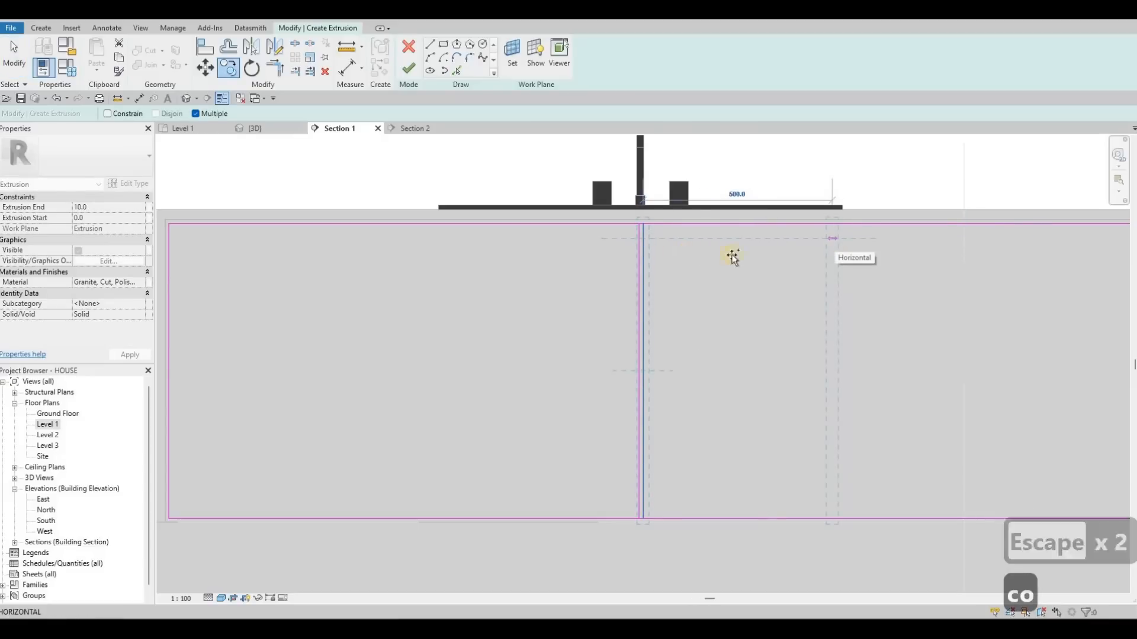
click(852, 246)
middle_drag(987, 237, 857, 238)
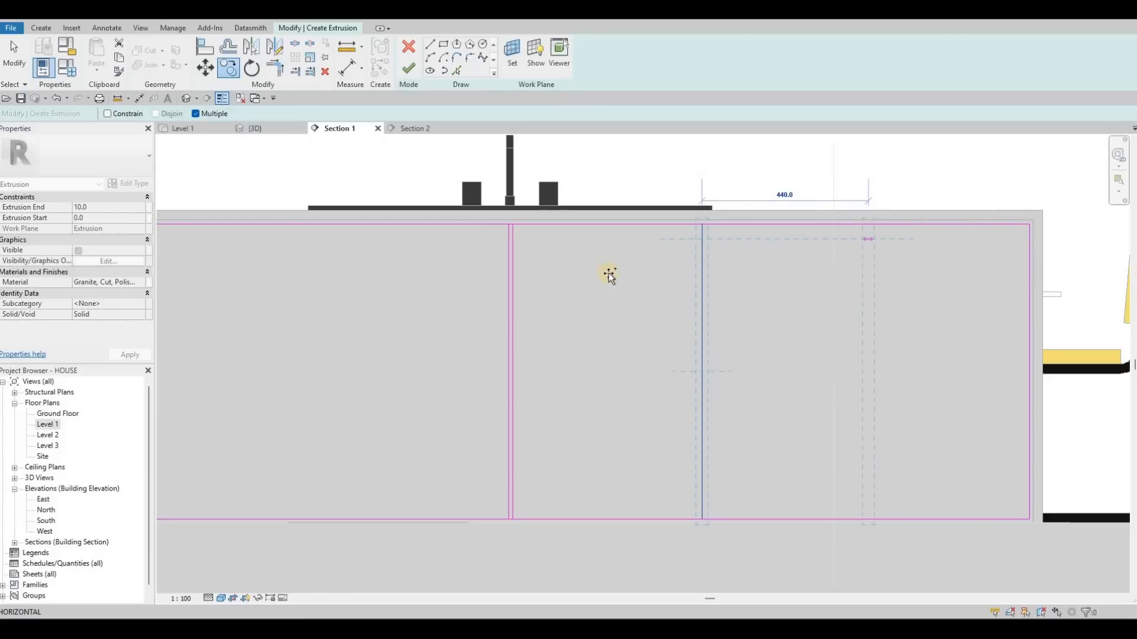
click(868, 239)
middle_drag(520, 271, 862, 264)
scroll(849, 251, up, 1)
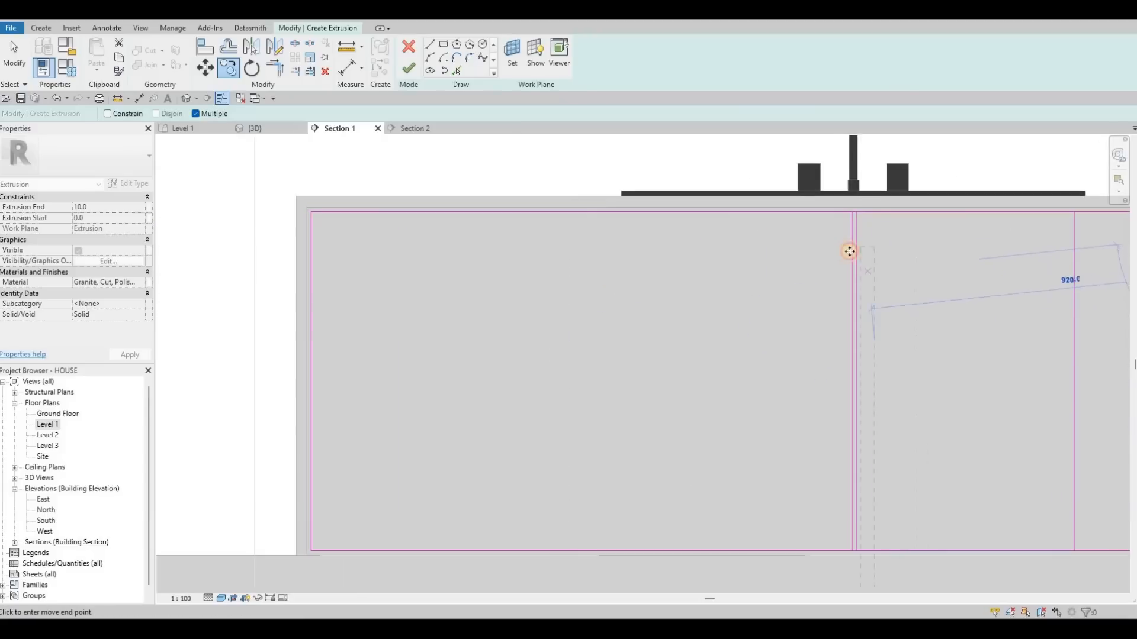
key(Escape)
key(Escape)
- Copy a vertical division line twice to the left to add divisions on the island's left side
key(c)
key(o)
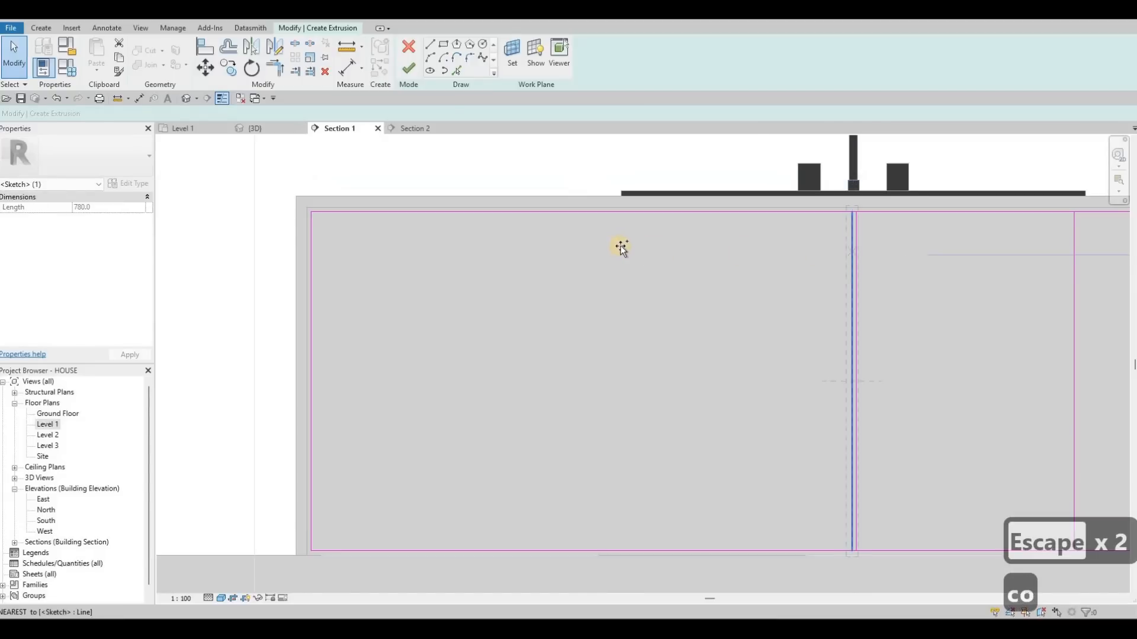
click(620, 246)
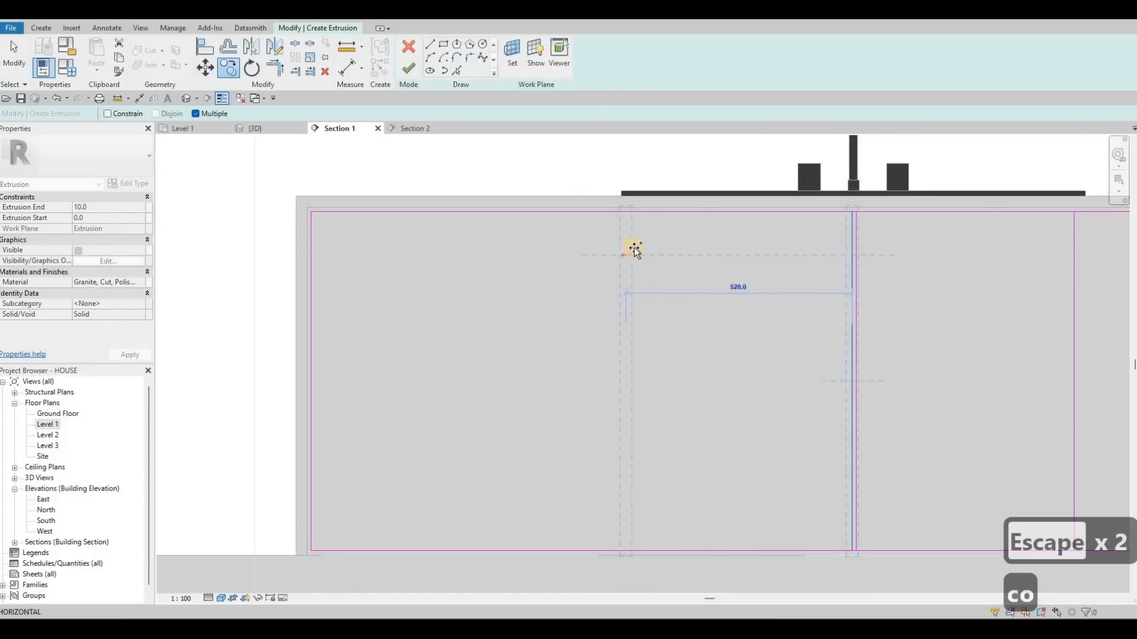
click(482, 251)
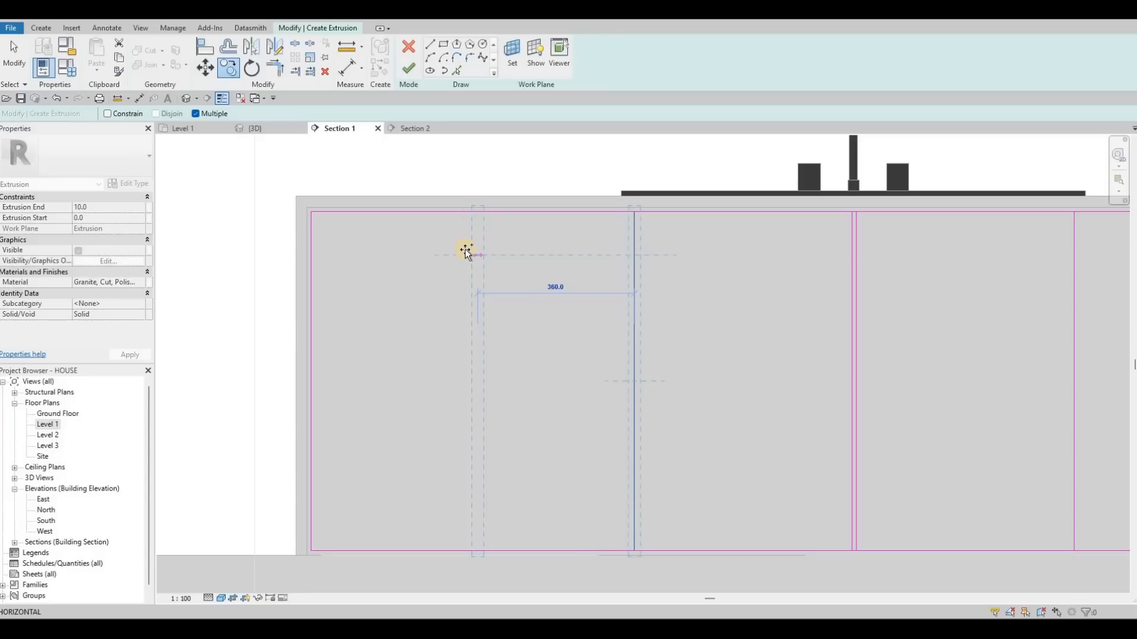
click(464, 250)
scroll(828, 292, down, 4)
key(Escape)
key(Escape)
key(Escape)
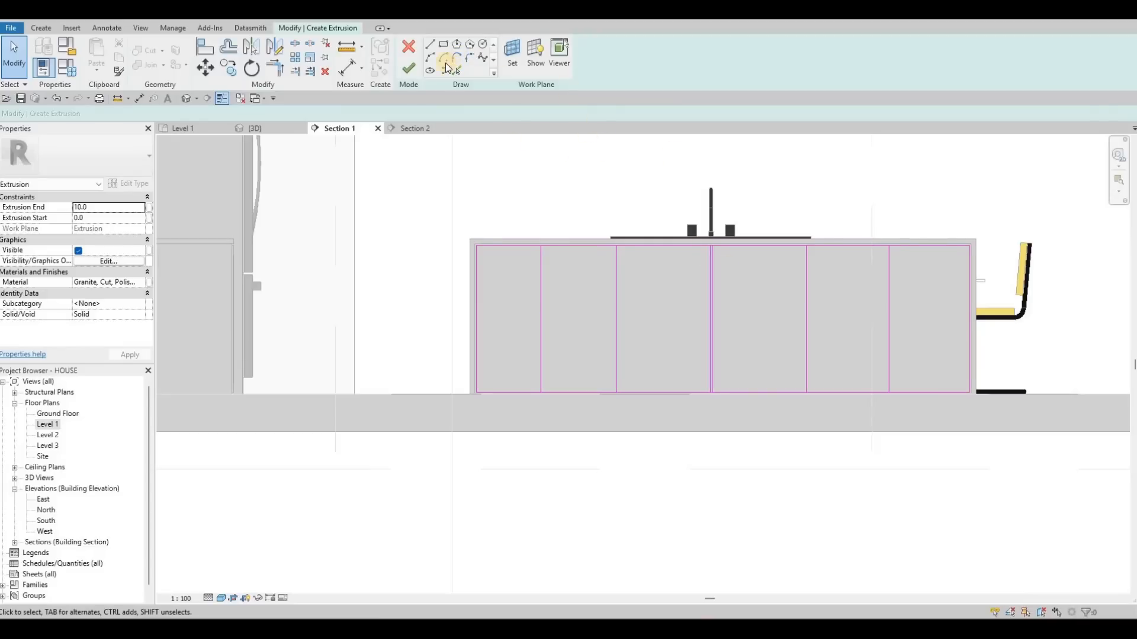
- Pick three vertical division lines with a 10 offset to add parallel lines beside them
click(444, 57)
click(430, 45)
scroll(950, 332, up, 4)
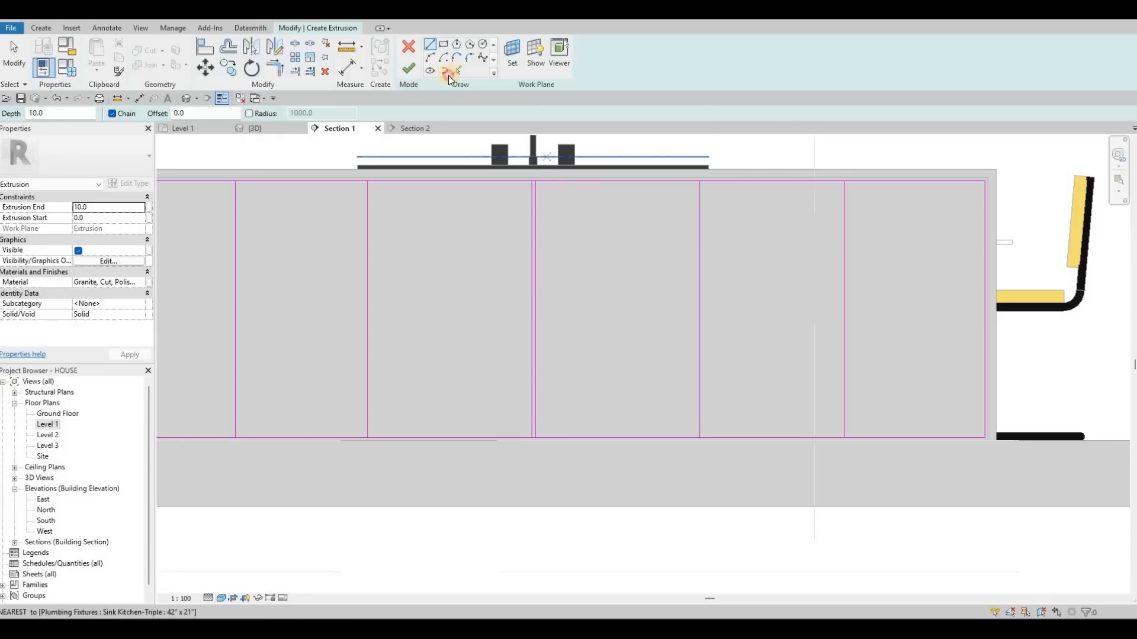
key(Escape)
key(Escape)
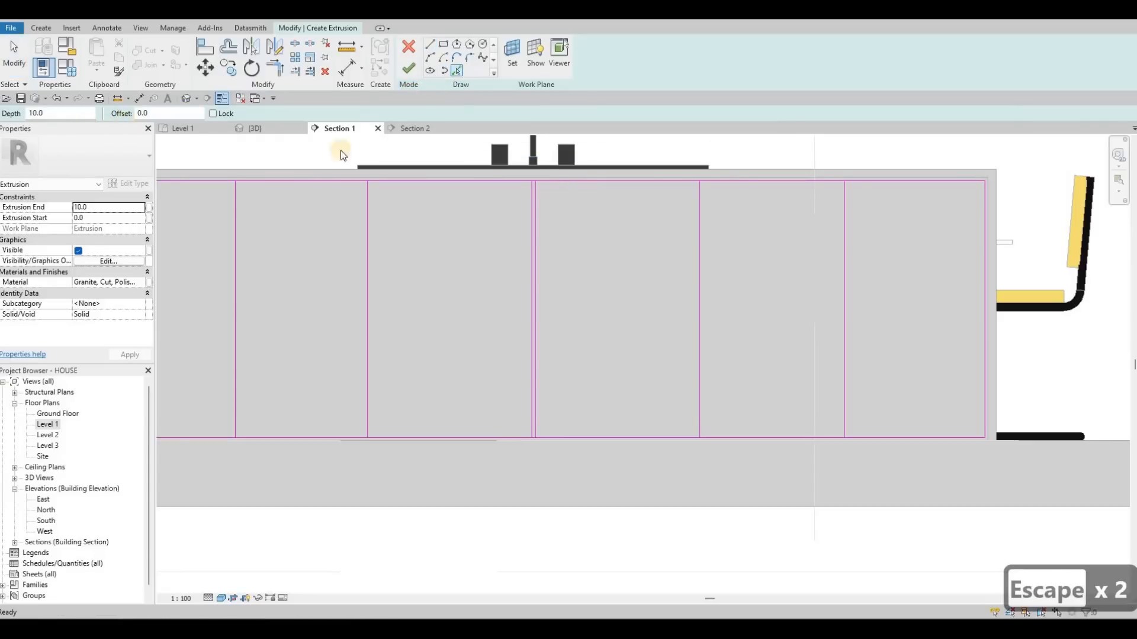
text(10)
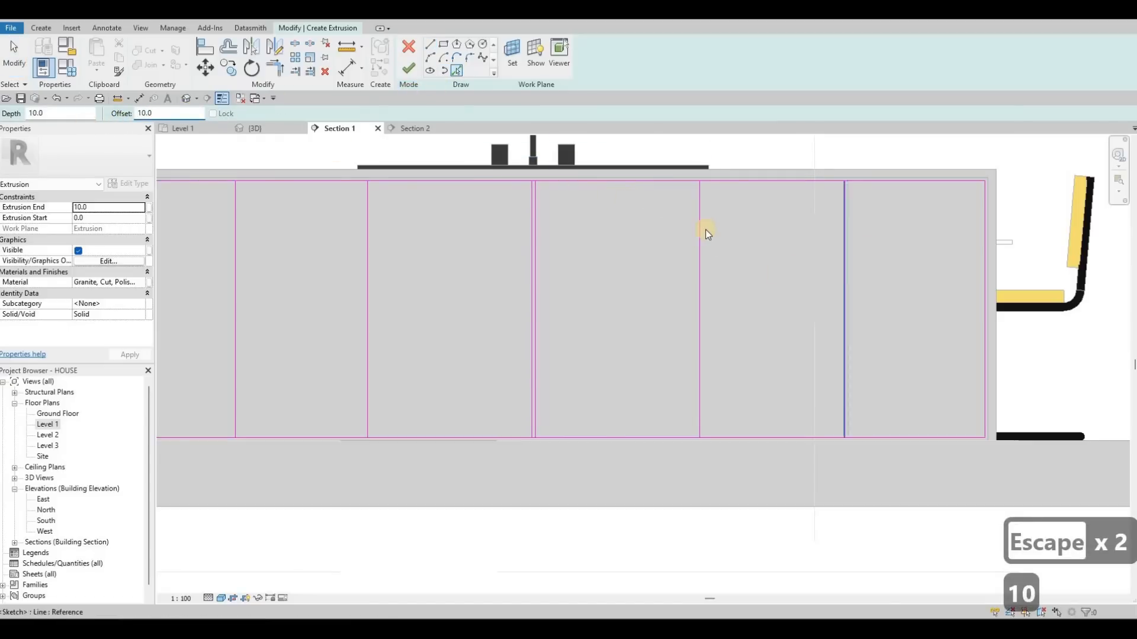
click(705, 229)
click(363, 231)
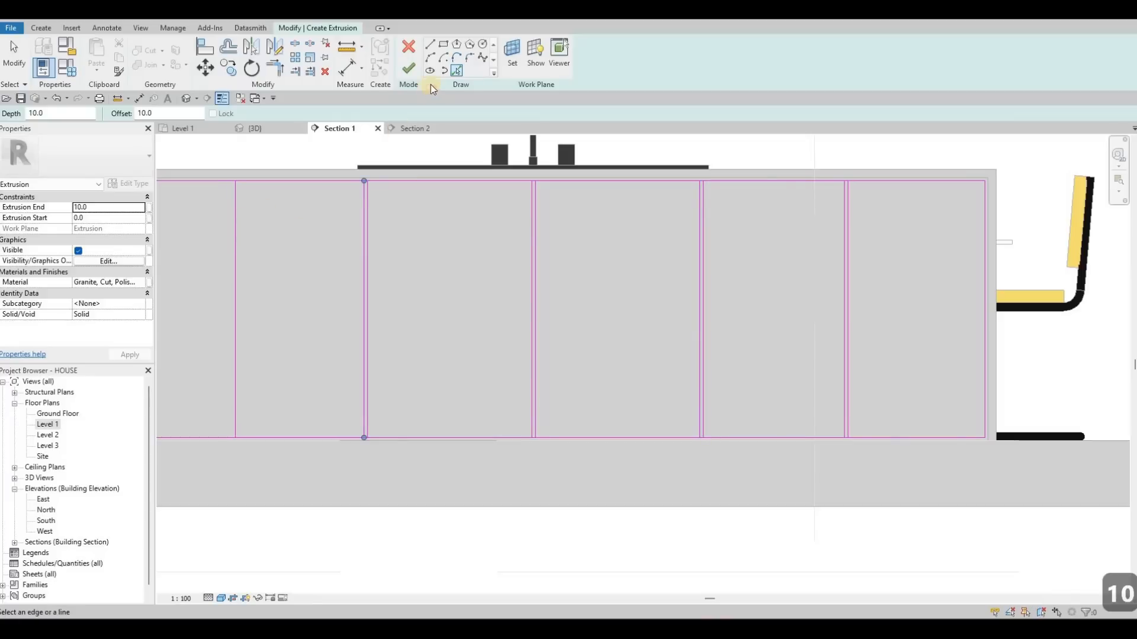
click(232, 224)
- Draw horizontal sketch lines across the left-end and right-end cabinets to mark drawer divisions
key(l)
key(i)
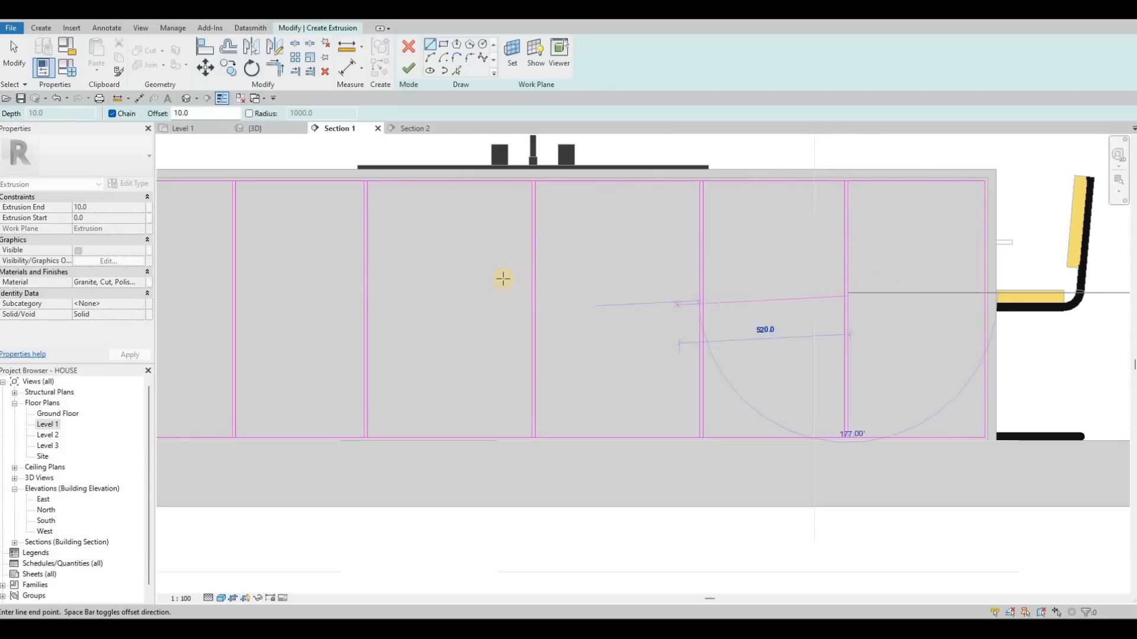
key(Escape)
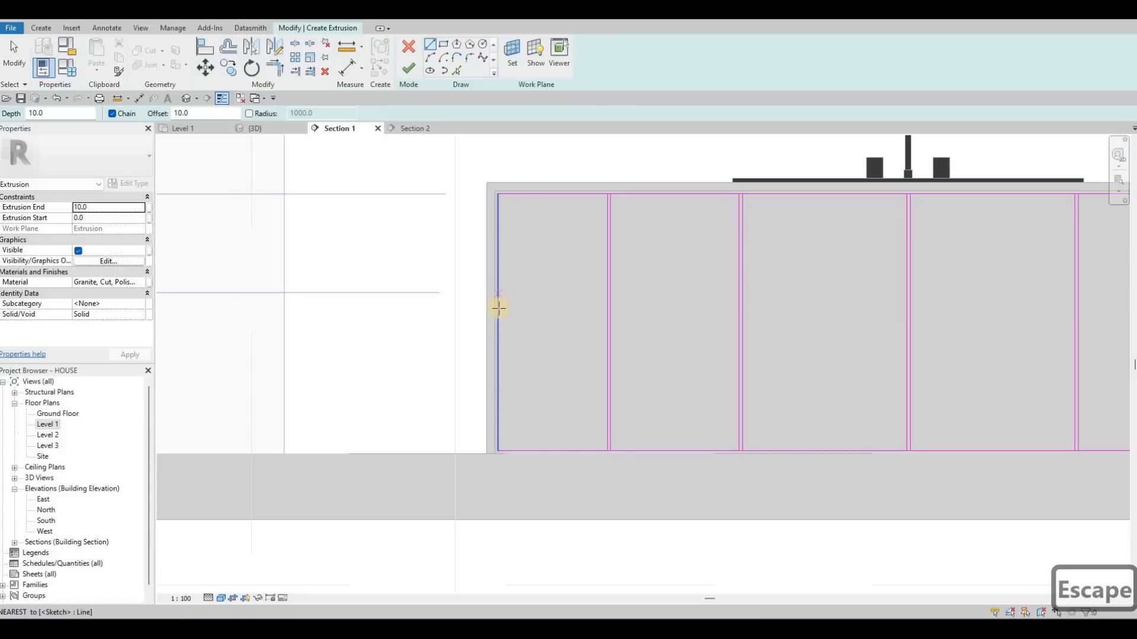
click(499, 320)
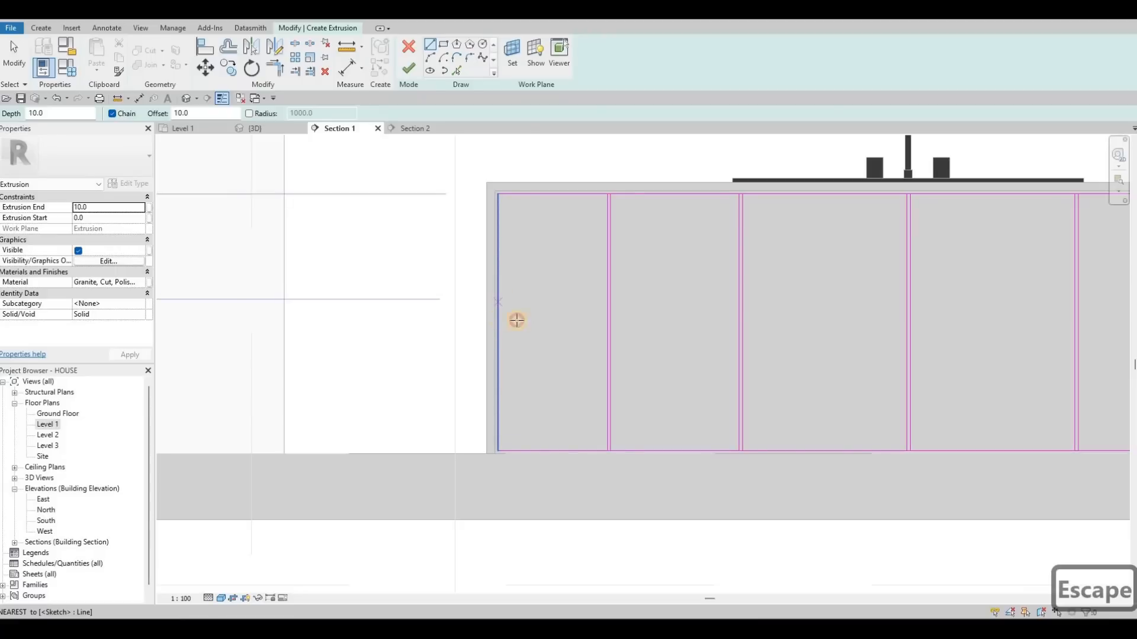
click(608, 320)
key(Escape)
middle_drag(948, 319, 588, 268)
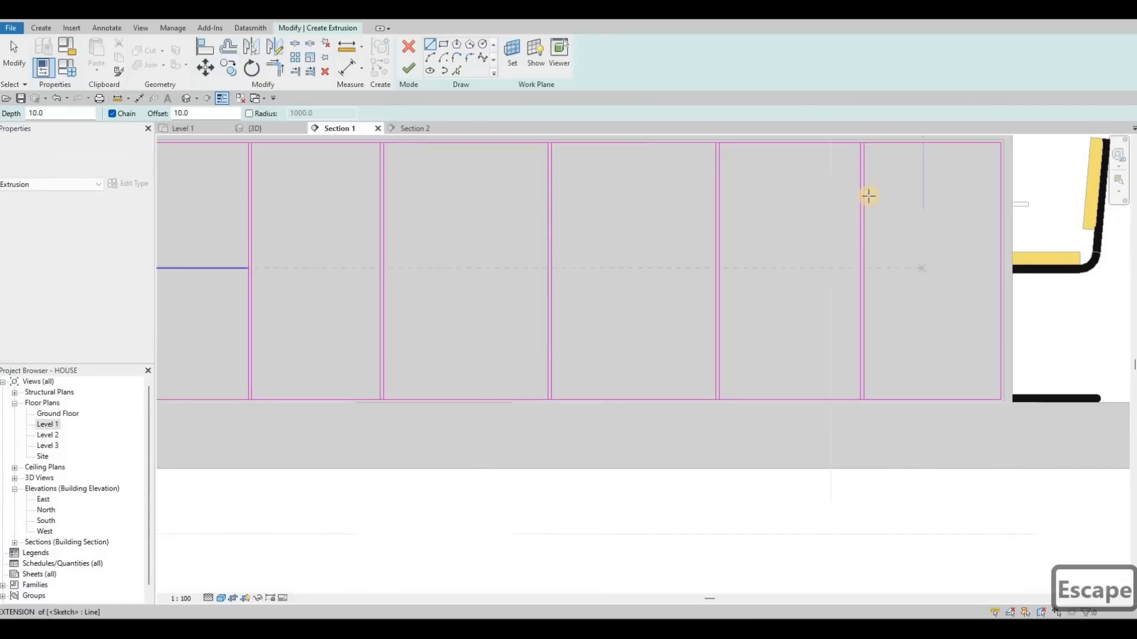
click(998, 202)
key(Escape)
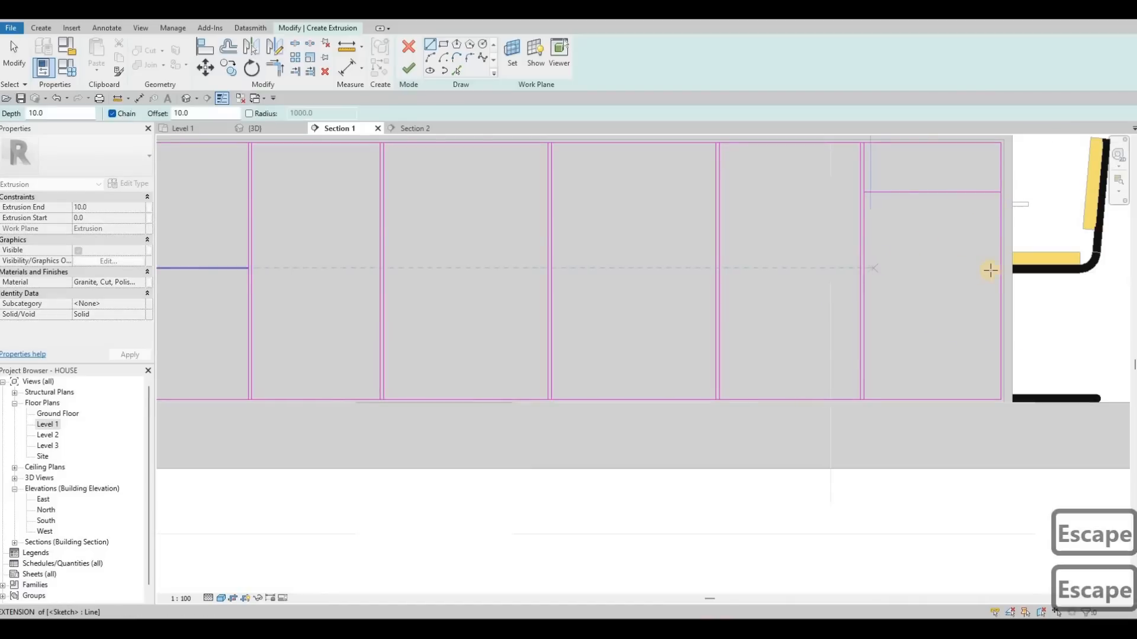
click(1000, 270)
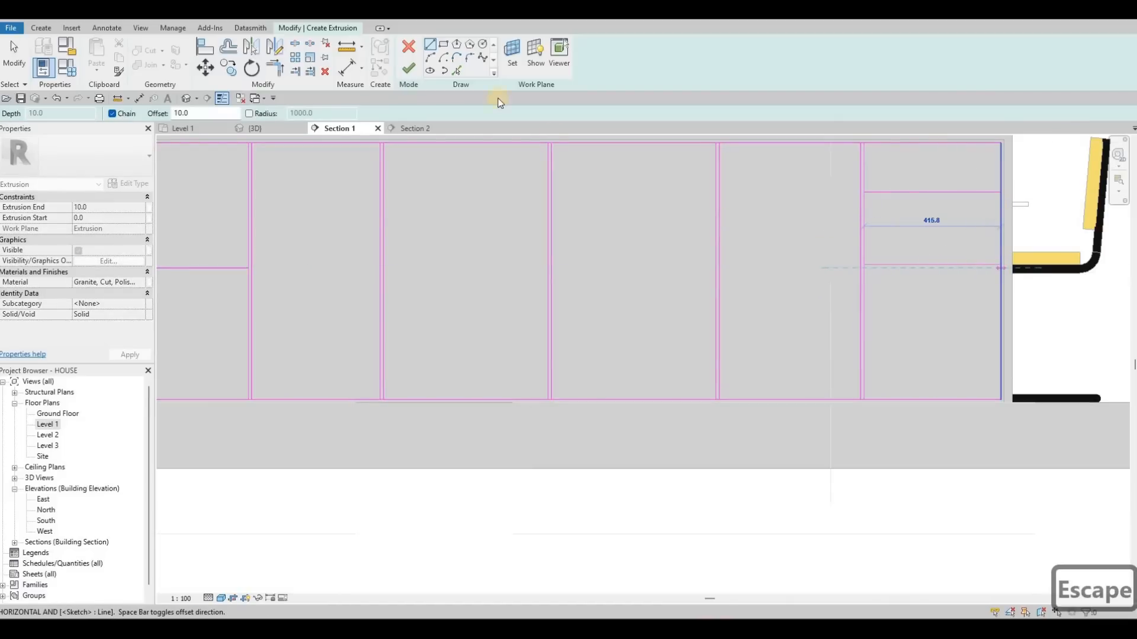
key(Escape)
scroll(1000, 269, down, 3)
key(Escape)
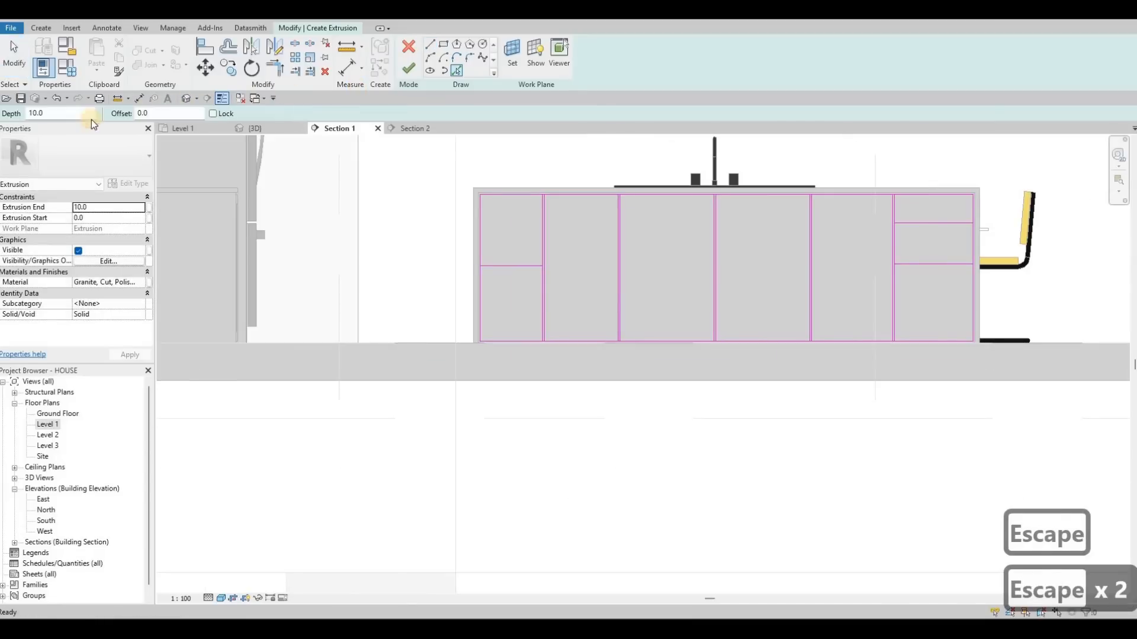
- Pick the horizontal drawer lines with a 10 offset to add parallel lines beside them
click(109, 119)
text(10)
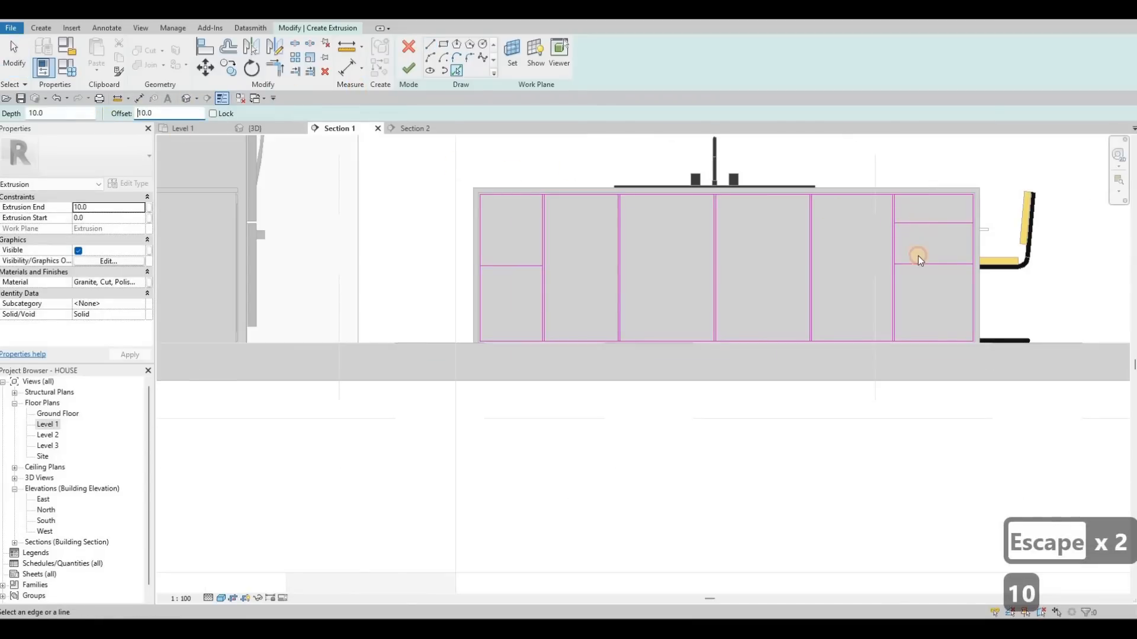
click(917, 264)
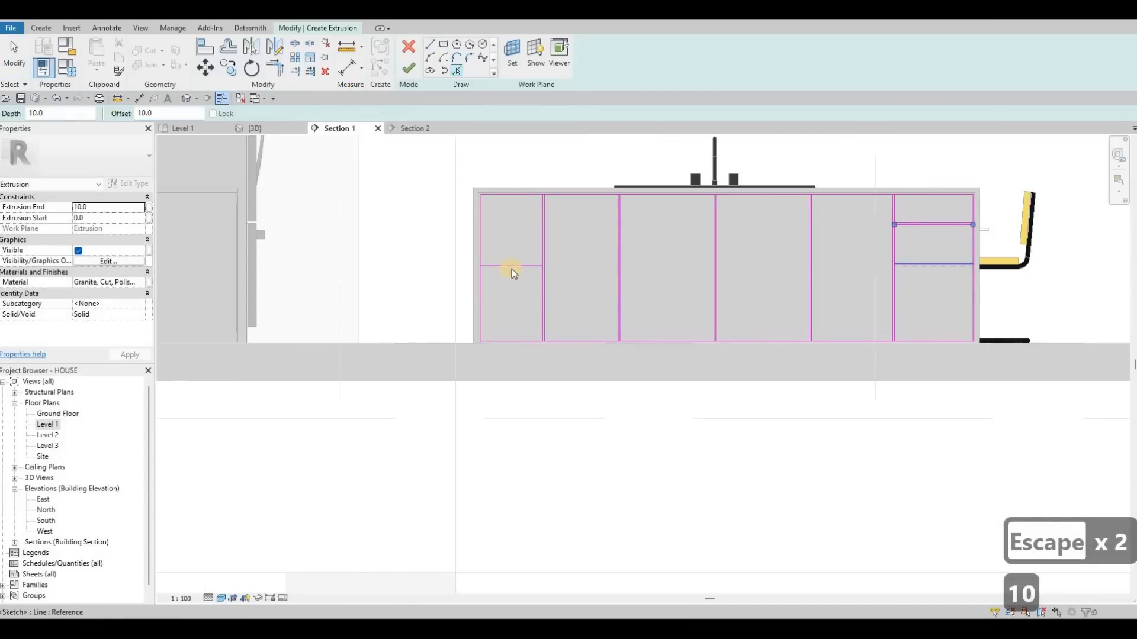
click(513, 266)
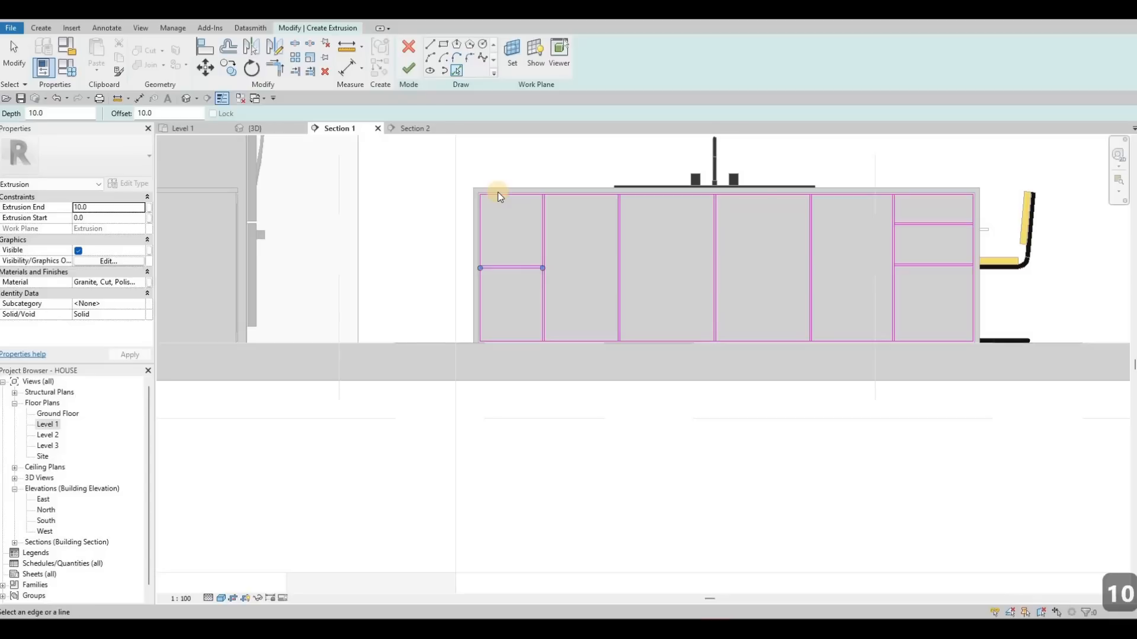
- Split the left-end cabinet's horizontal drawer line where it meets the vertical division line
key(Escape)
key(Escape)
key(Escape)
key(s)
key(l)
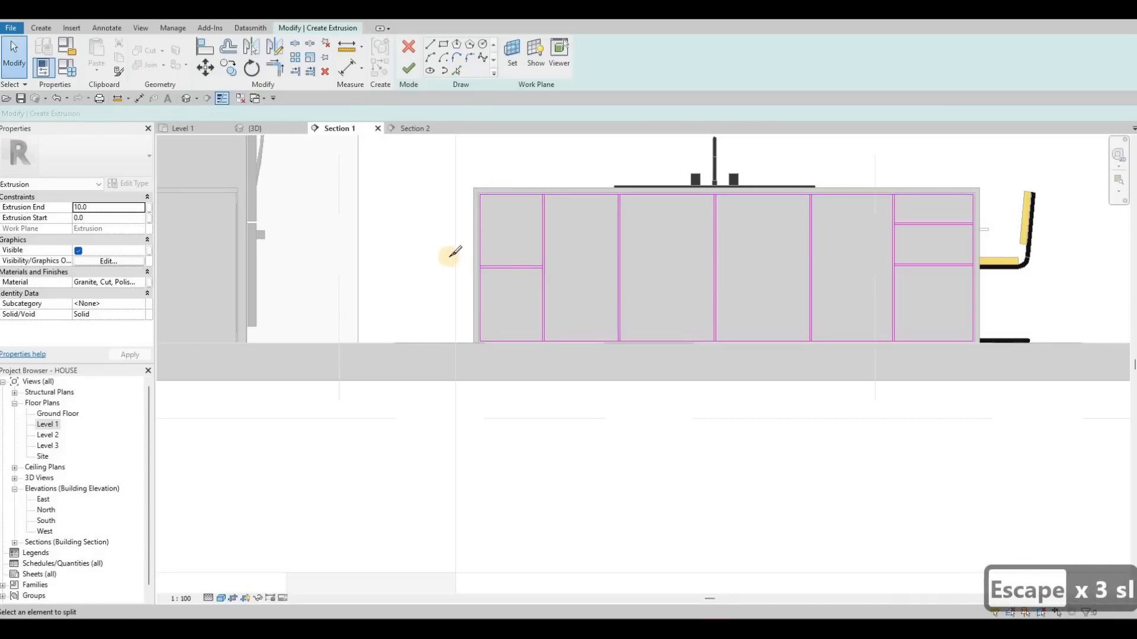
scroll(455, 252, up, 5)
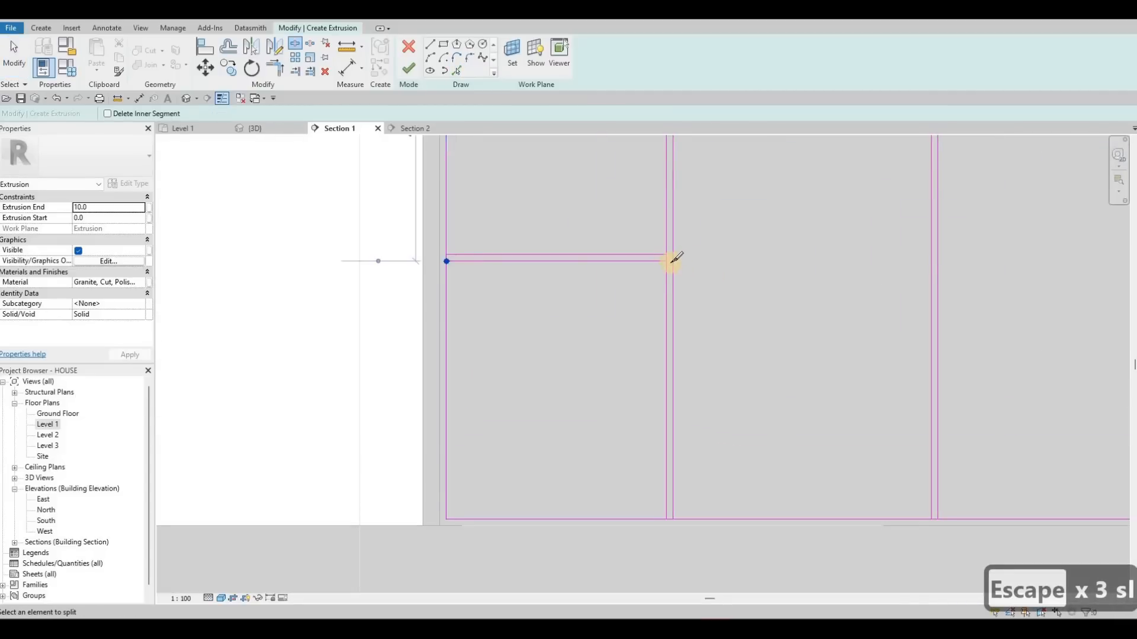
click(666, 261)
- Split the island's top outline edge at each vertical division line
mouse_move(619, 202)
middle_down()
mouse_move(588, 285)
mouse_move(603, 272)
mouse_move(616, 171)
middle_up()
scroll(613, 183, down, 1)
click(610, 177)
click(840, 178)
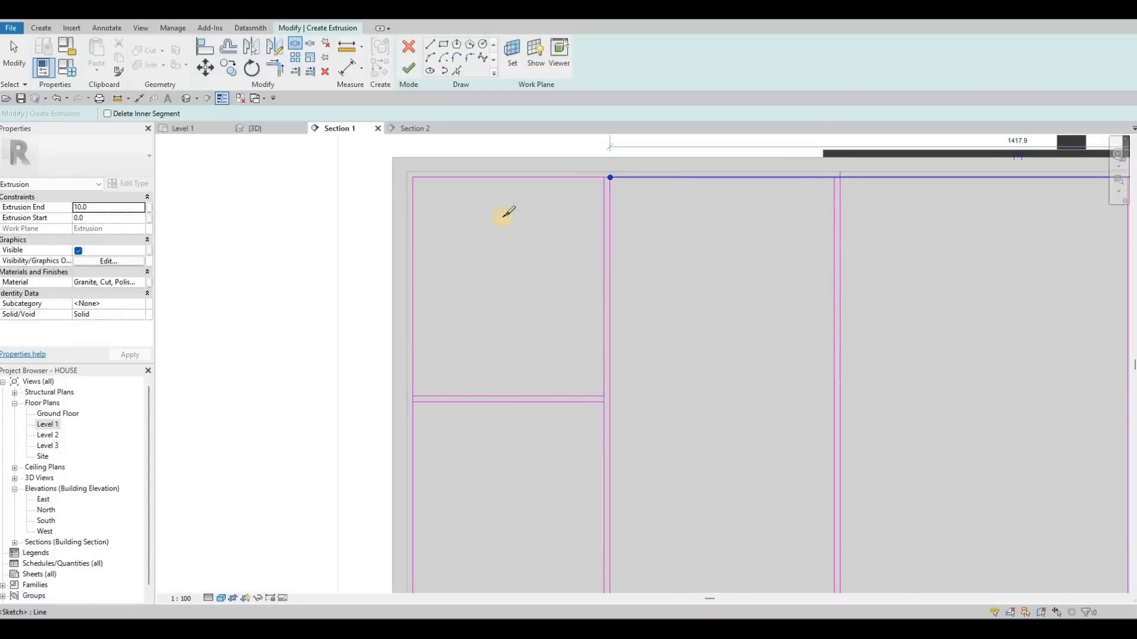
middle_drag(751, 200, 367, 216)
click(749, 195)
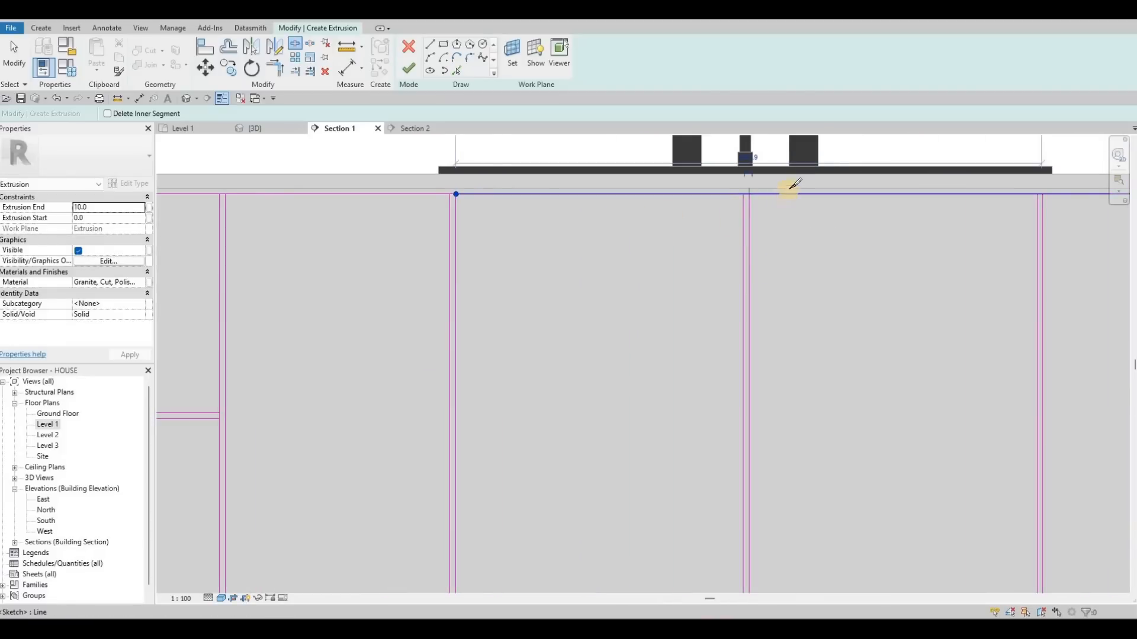
middle_drag(800, 184, 550, 167)
click(794, 177)
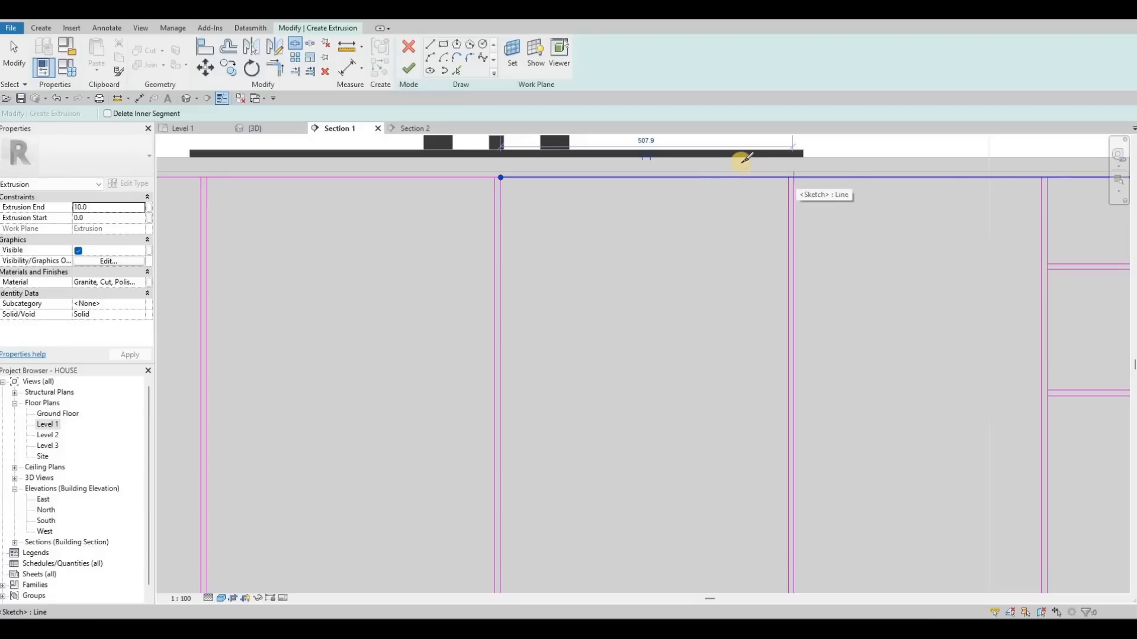
middle_drag(740, 160, 738, 162)
middle_drag(1053, 180, 738, 162)
click(733, 159)
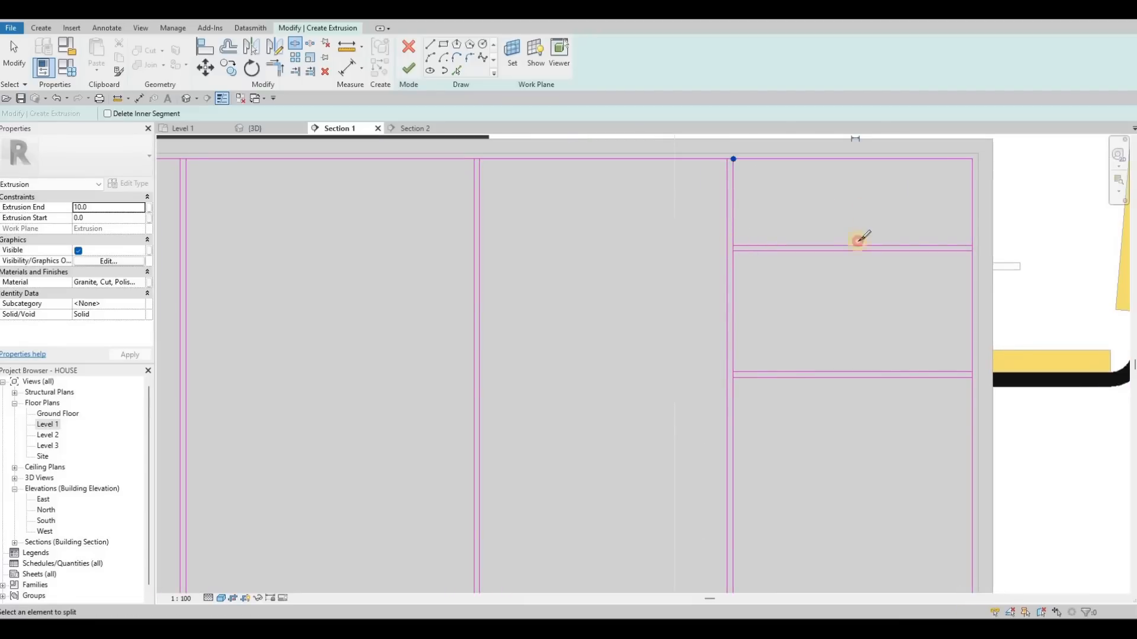
- Split the right-end drawer lines and the island's bottom outline edge at the division lines
click(969, 239)
click(960, 370)
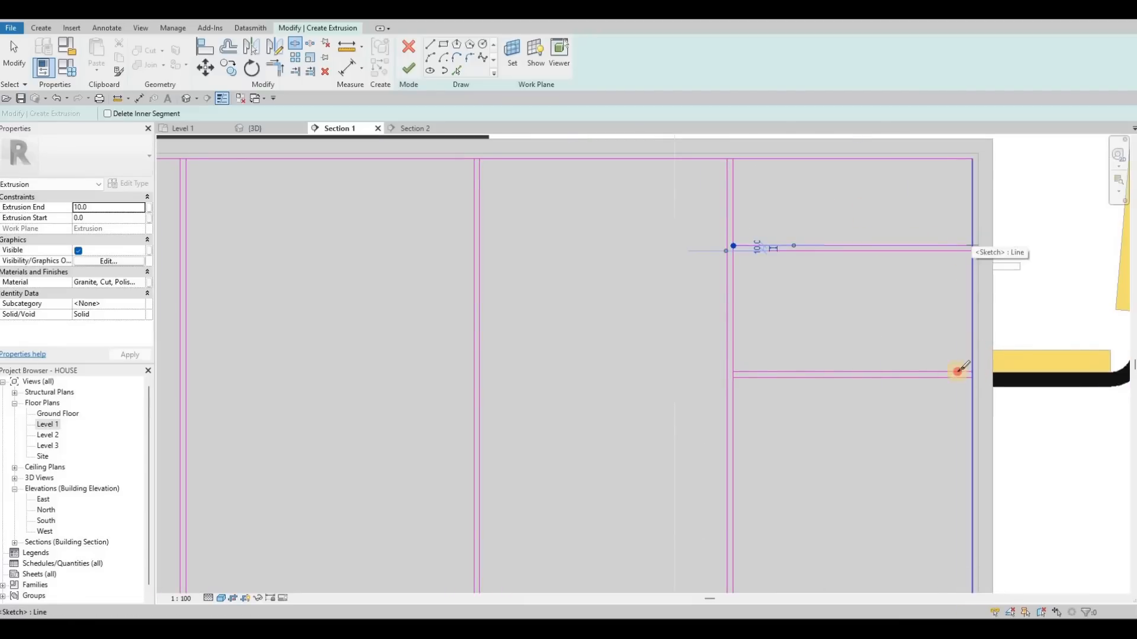
click(734, 370)
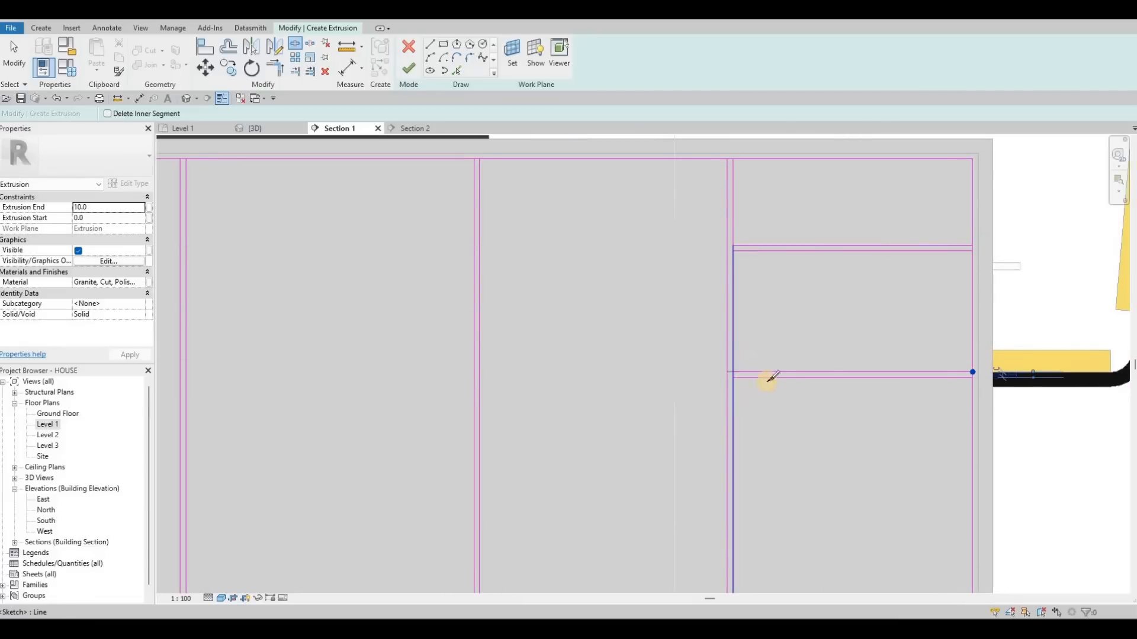
middle_drag(728, 591, 768, 344)
click(768, 362)
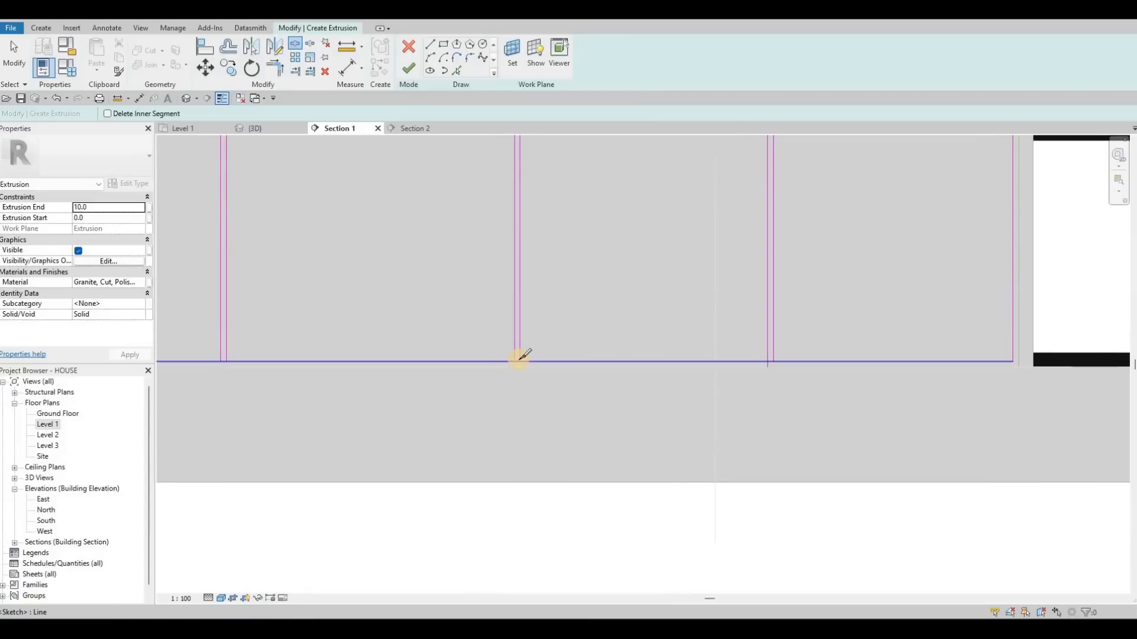
click(224, 361)
middle_drag(698, 309, 708, 319)
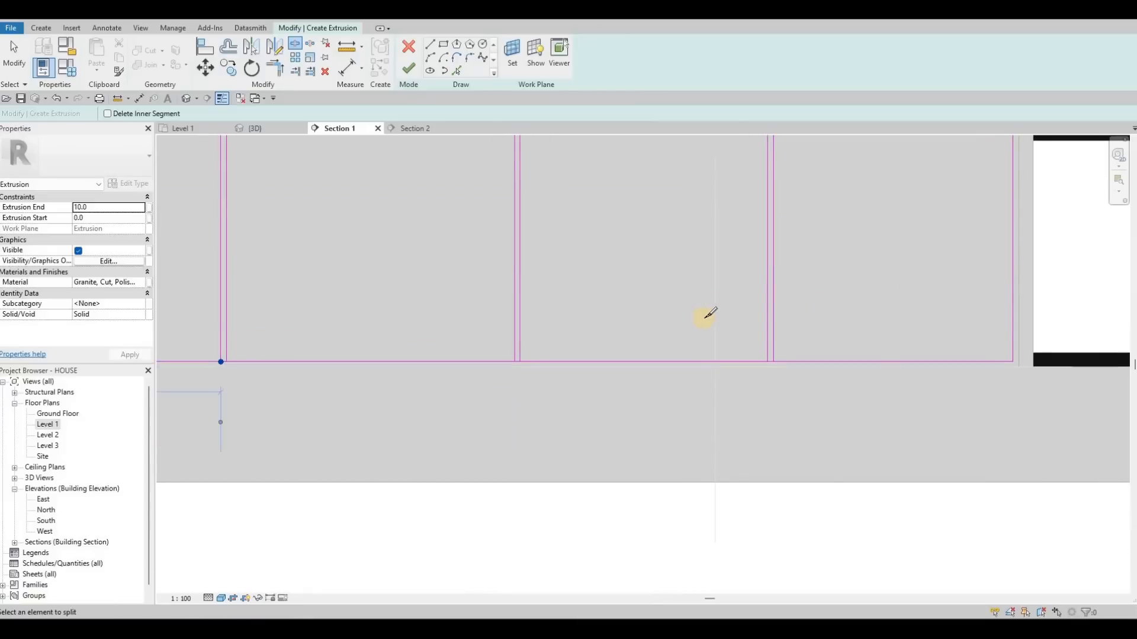
middle_drag(225, 361, 664, 315)
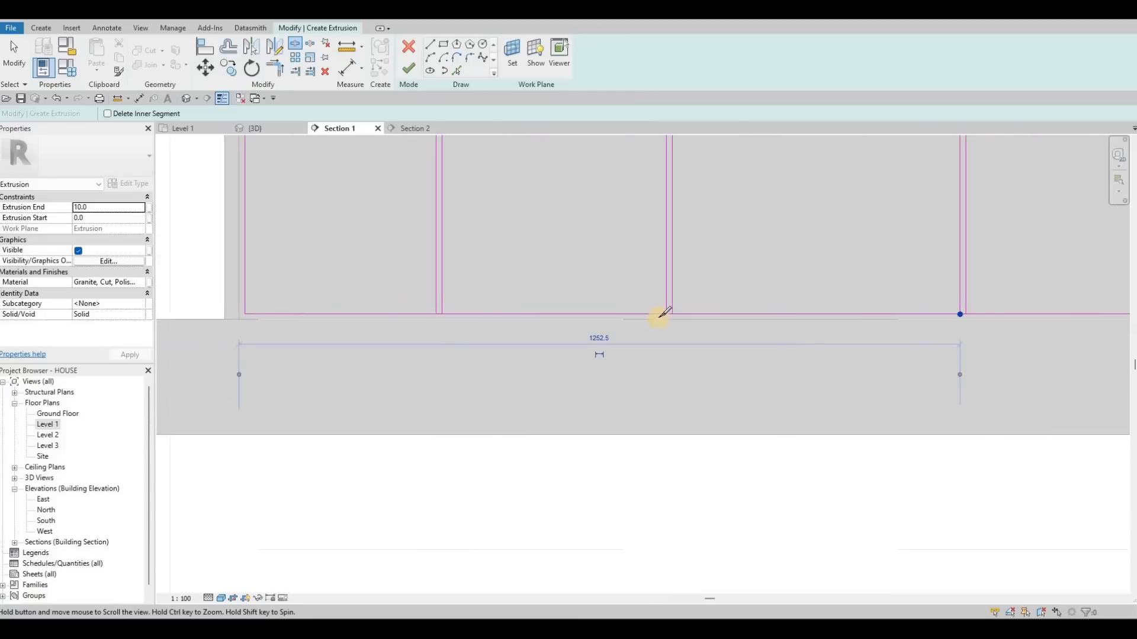
click(440, 315)
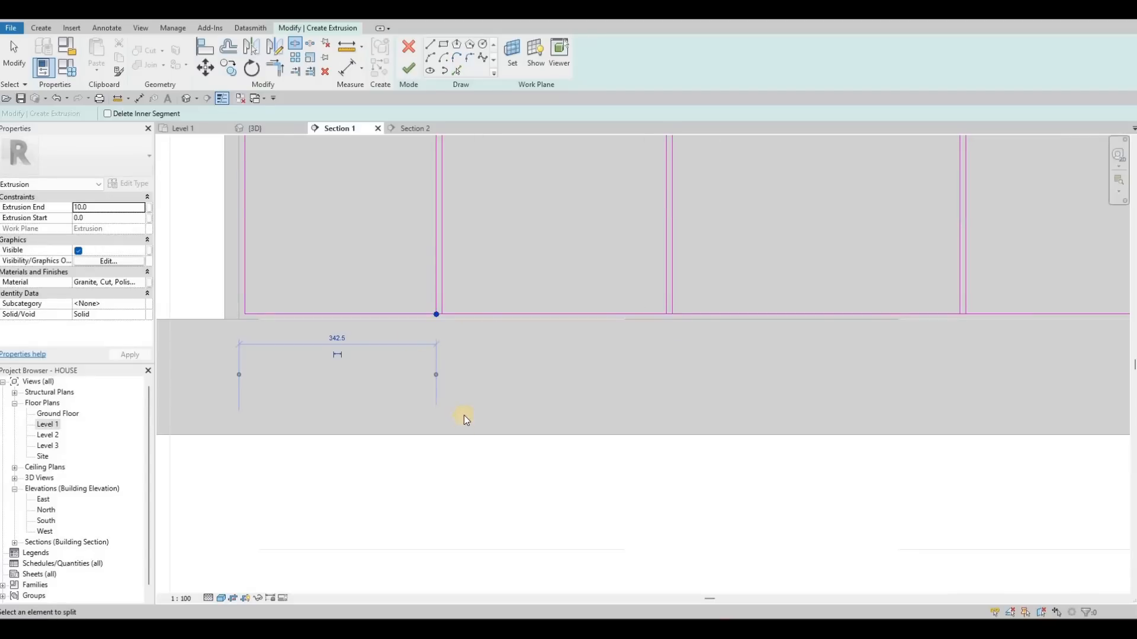
middle_drag(437, 333, 470, 389)
scroll(470, 389, down, 1)
key(Escape)
key(Escape)
- Trim the sketch lines to corners to close the left-end drawer panels and the adjacent panel
middle_drag(445, 320, 454, 330)
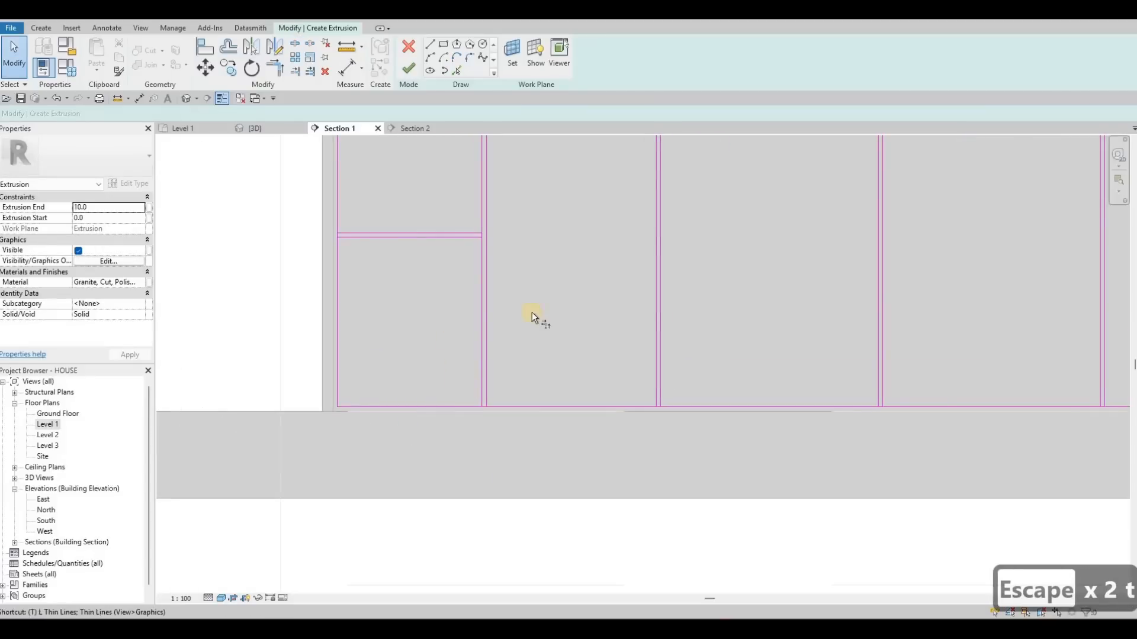
key(t)
key(r)
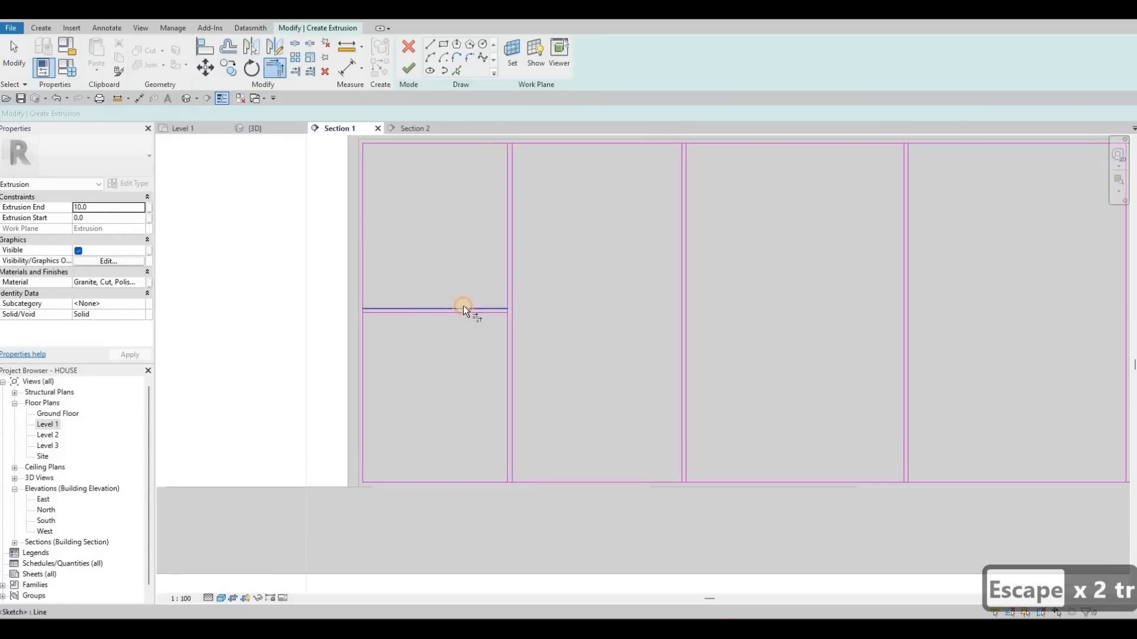
click(380, 307)
click(364, 289)
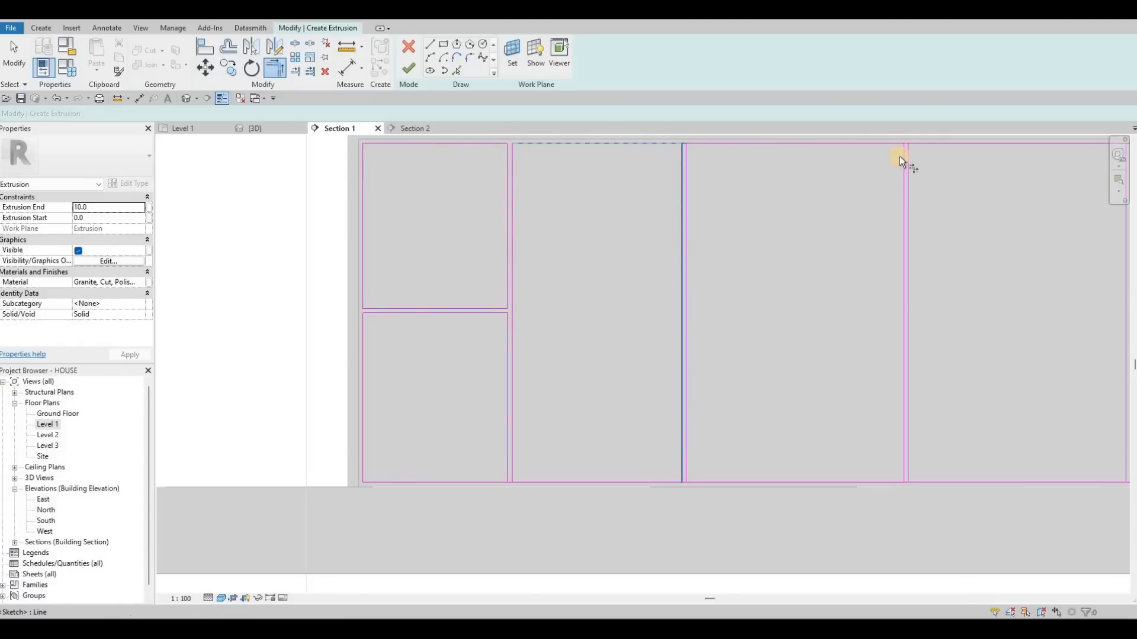
click(494, 480)
click(516, 459)
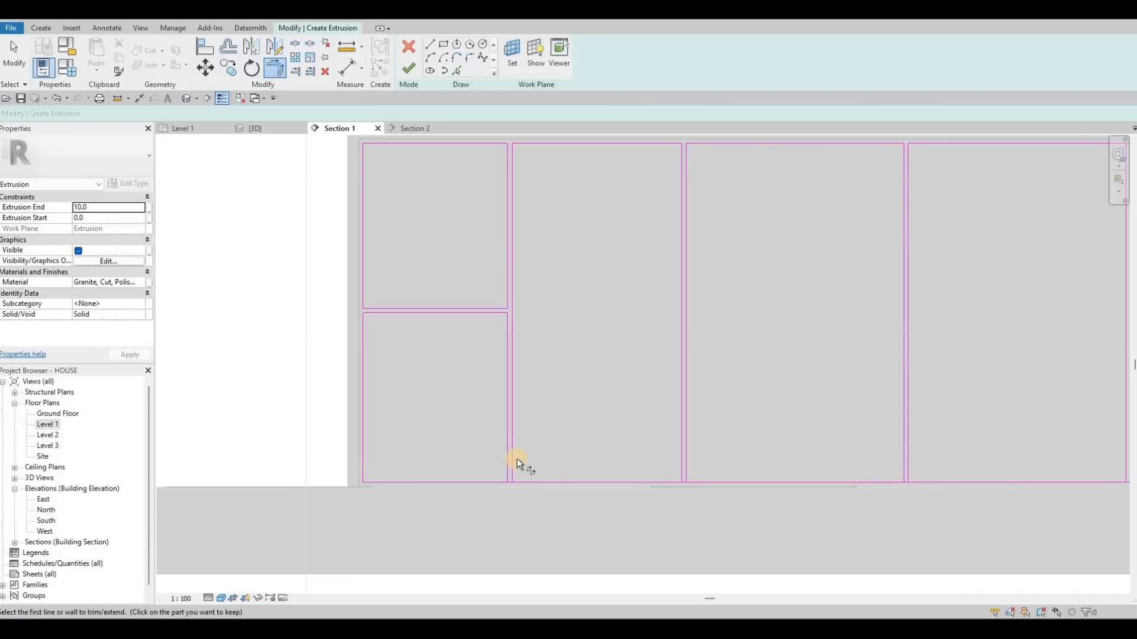
click(516, 459)
click(515, 460)
key(Escape)
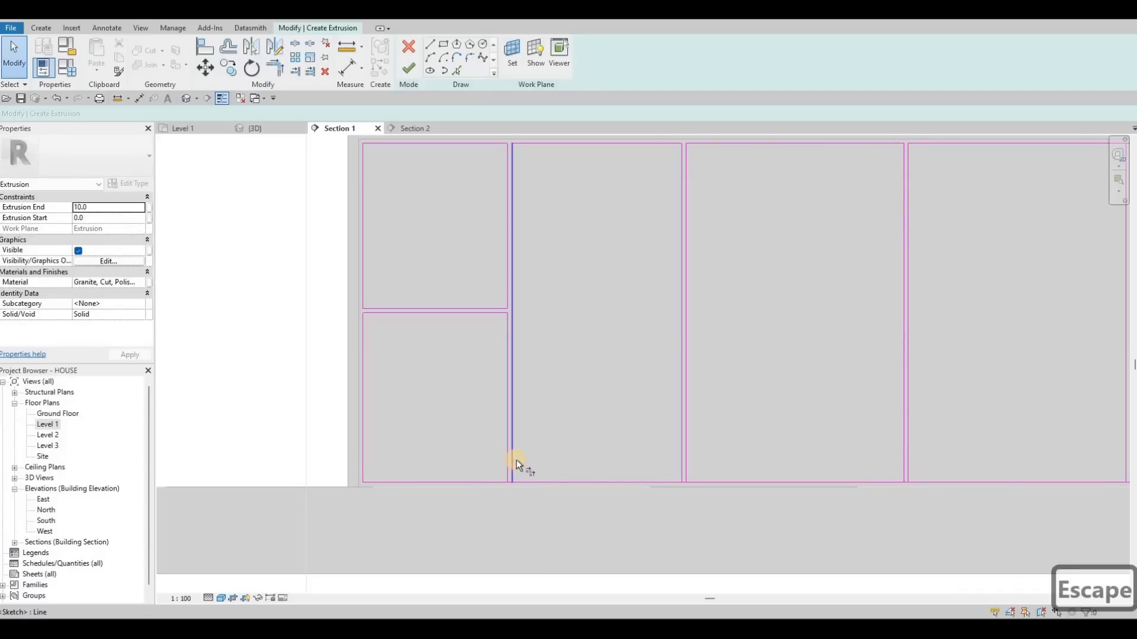
key(t)
key(r)
click(516, 459)
click(516, 459)
key(Escape)
key(Escape)
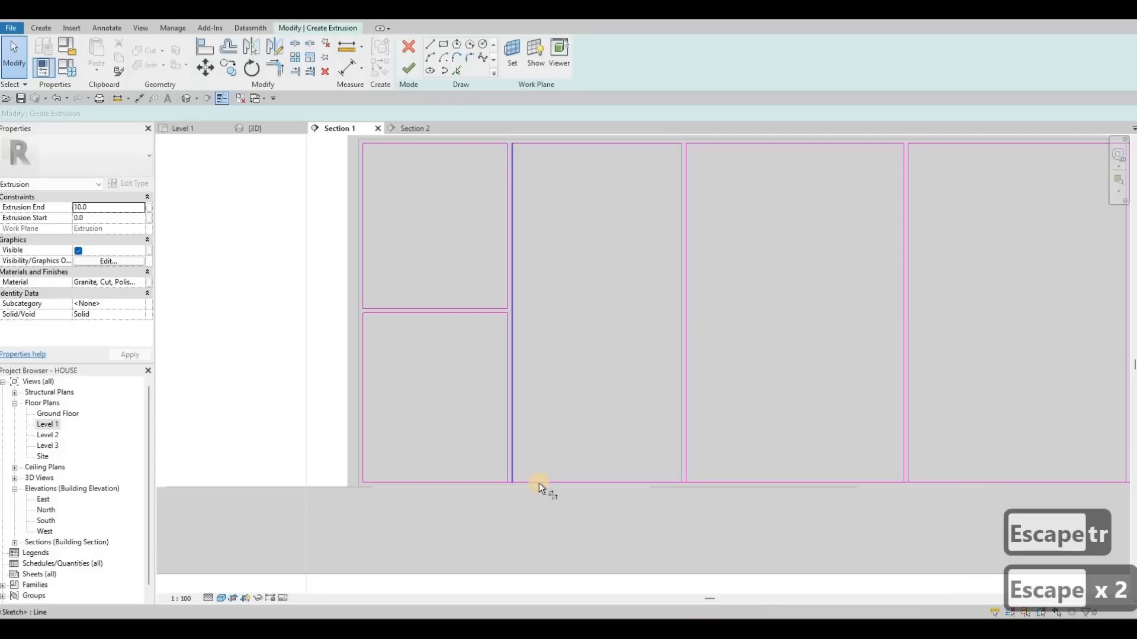
- Trim the bottom corners of the middle panels so each forms a closed rectangle
key(t)
key(r)
click(539, 482)
click(689, 445)
click(707, 480)
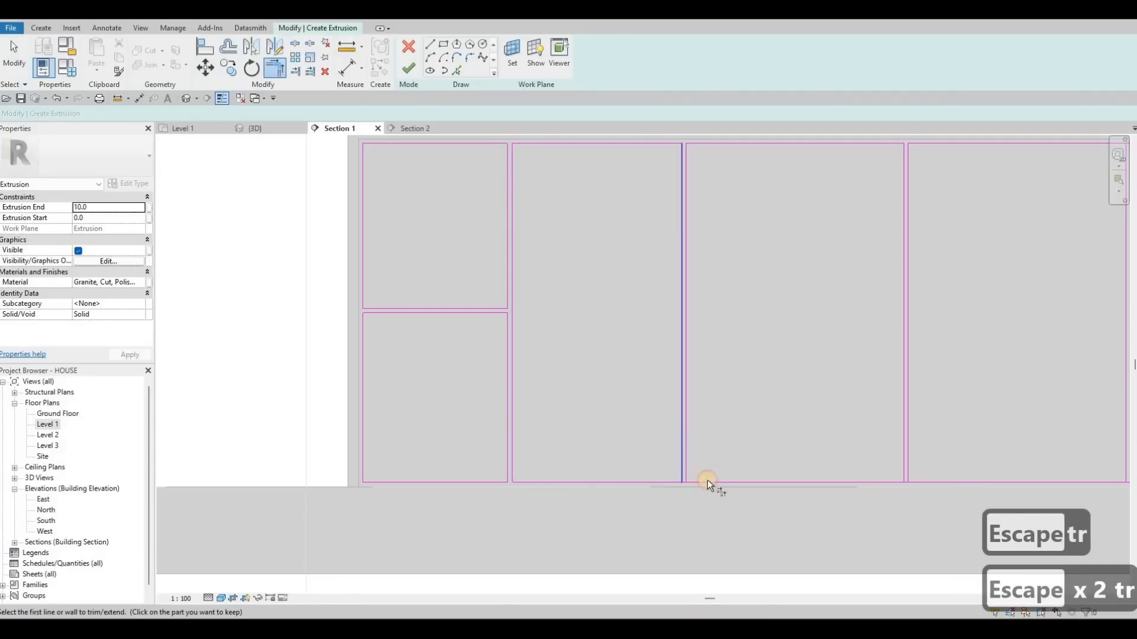
click(909, 441)
click(927, 478)
middle_drag(948, 442, 532, 456)
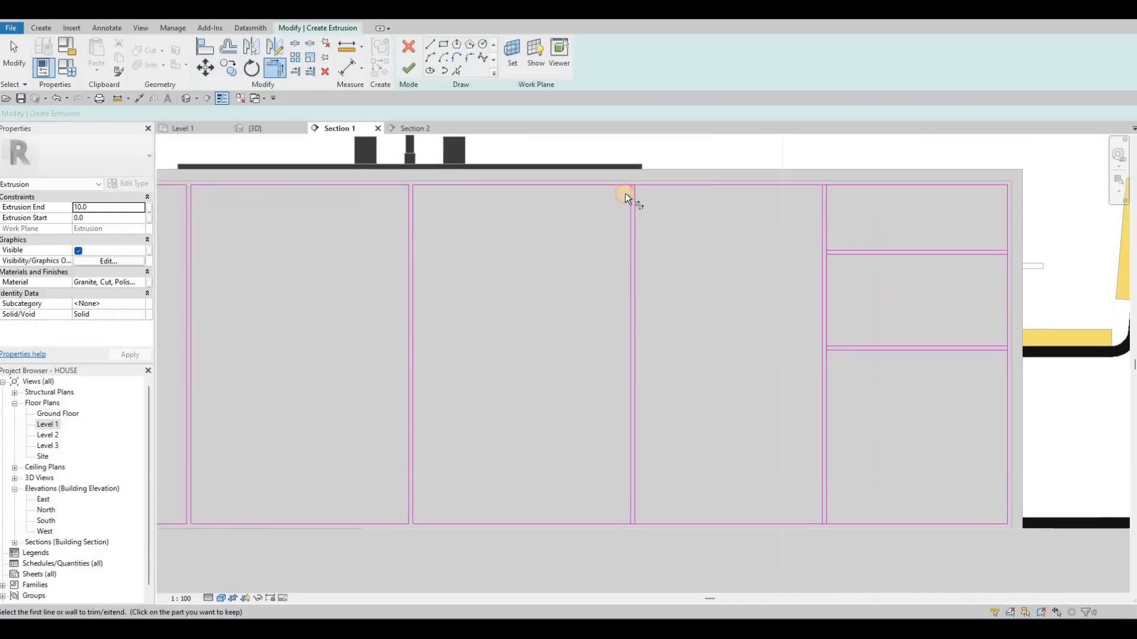
- Trim the top corners of the middle panels and the right-end drawer panels into closed rectangles
click(626, 186)
click(801, 184)
click(821, 514)
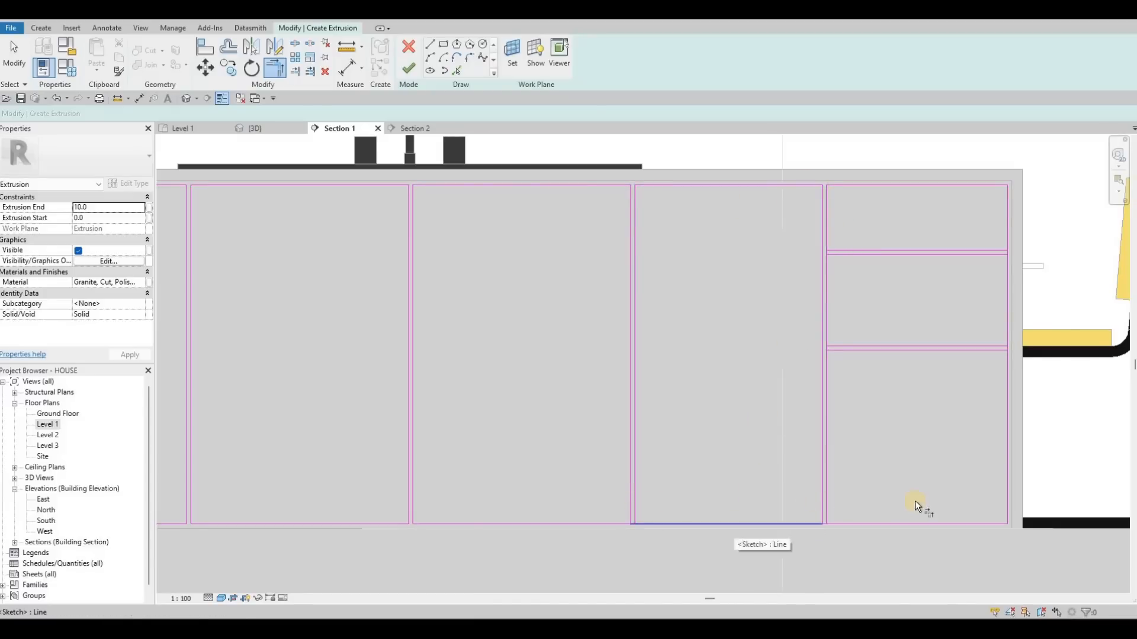
click(831, 510)
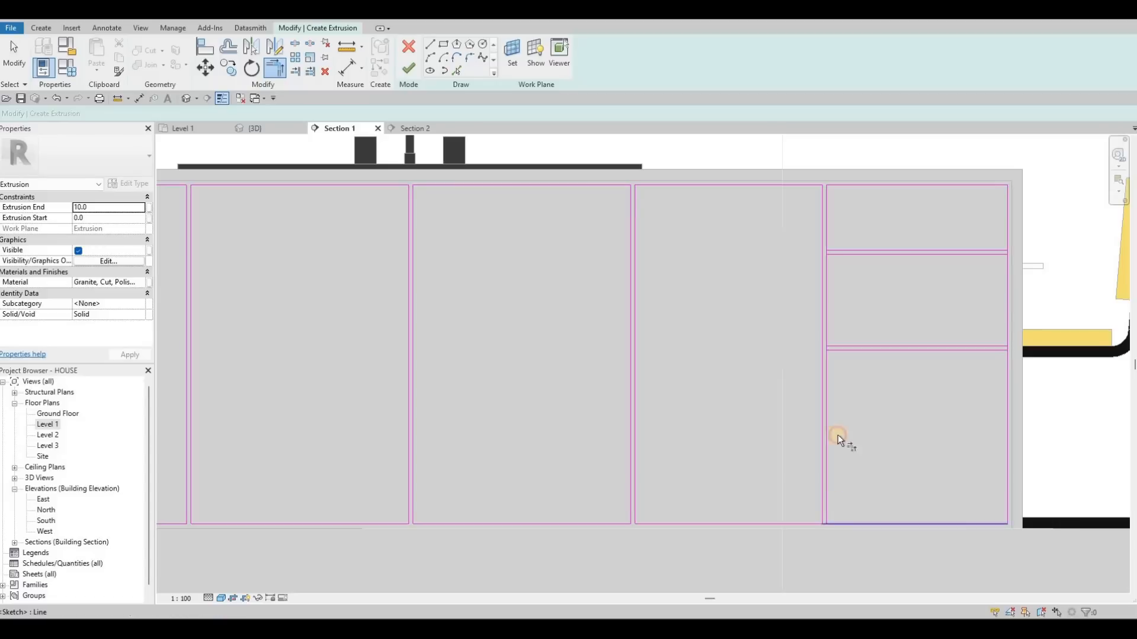
click(832, 353)
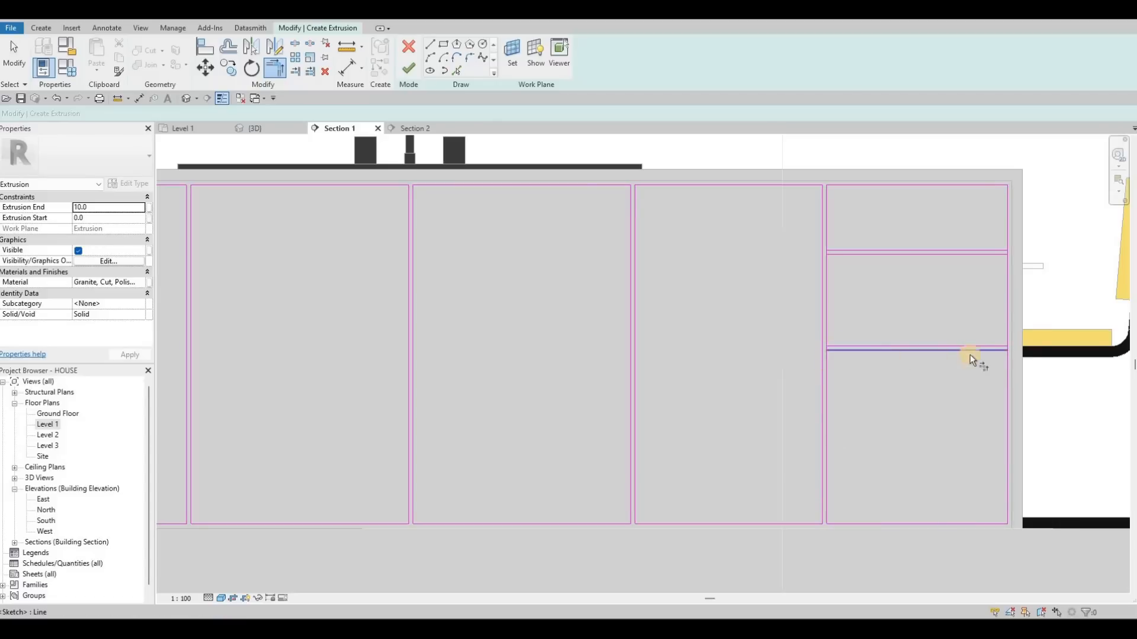
click(1003, 352)
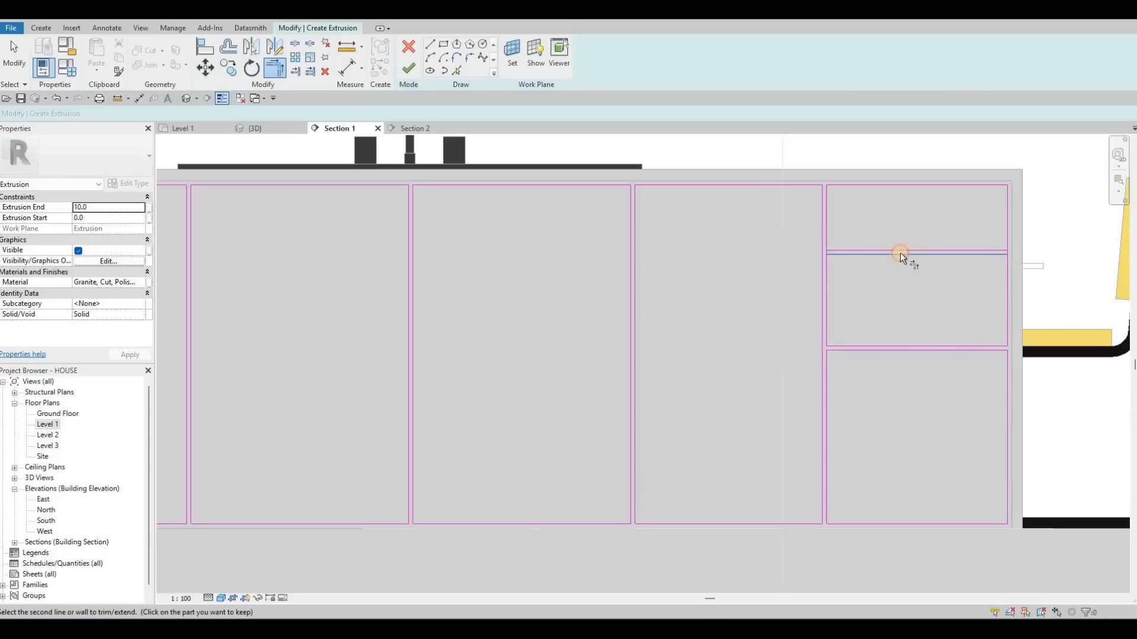
click(823, 269)
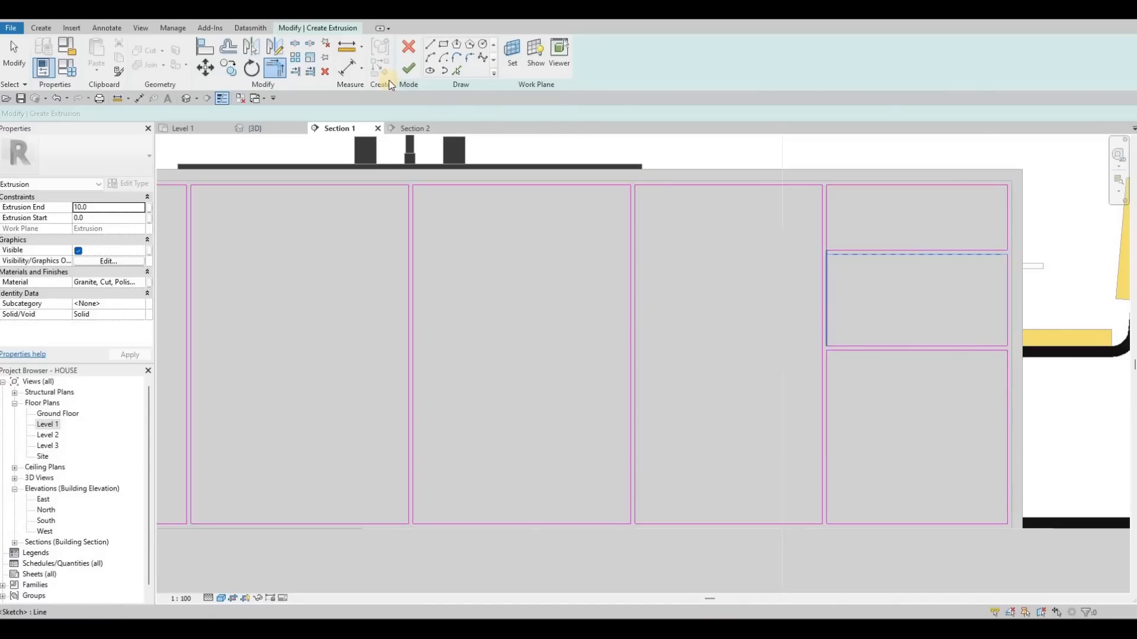
- Finish the extrusion sketch to create the granite panel cladding
click(410, 73)
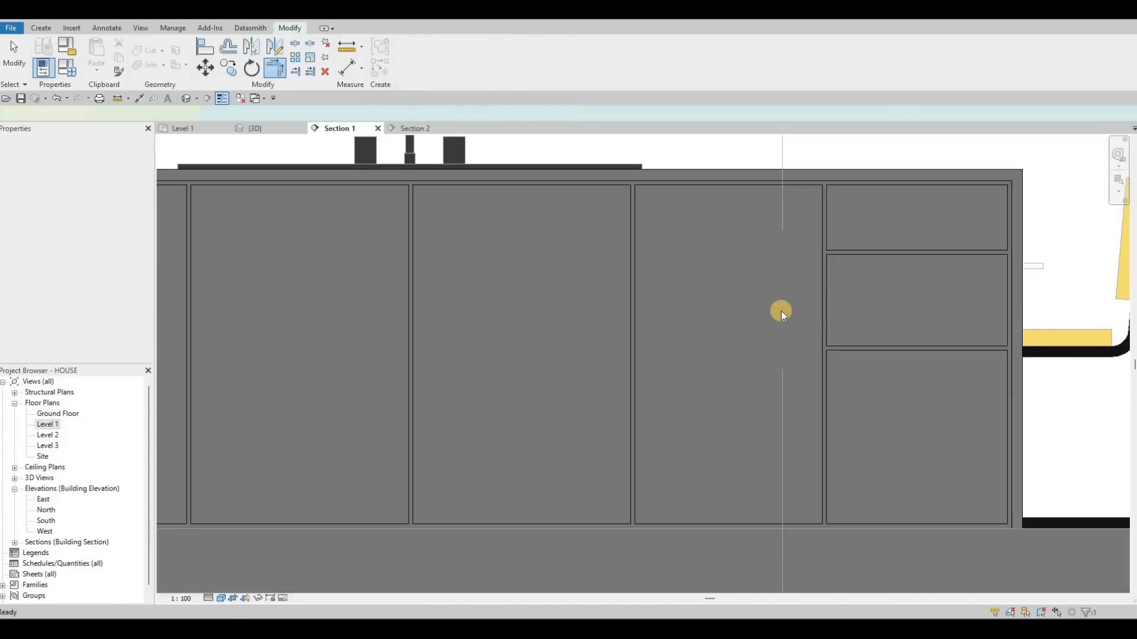
middle_drag(566, 254, 832, 273)
scroll(832, 273, down, 2)
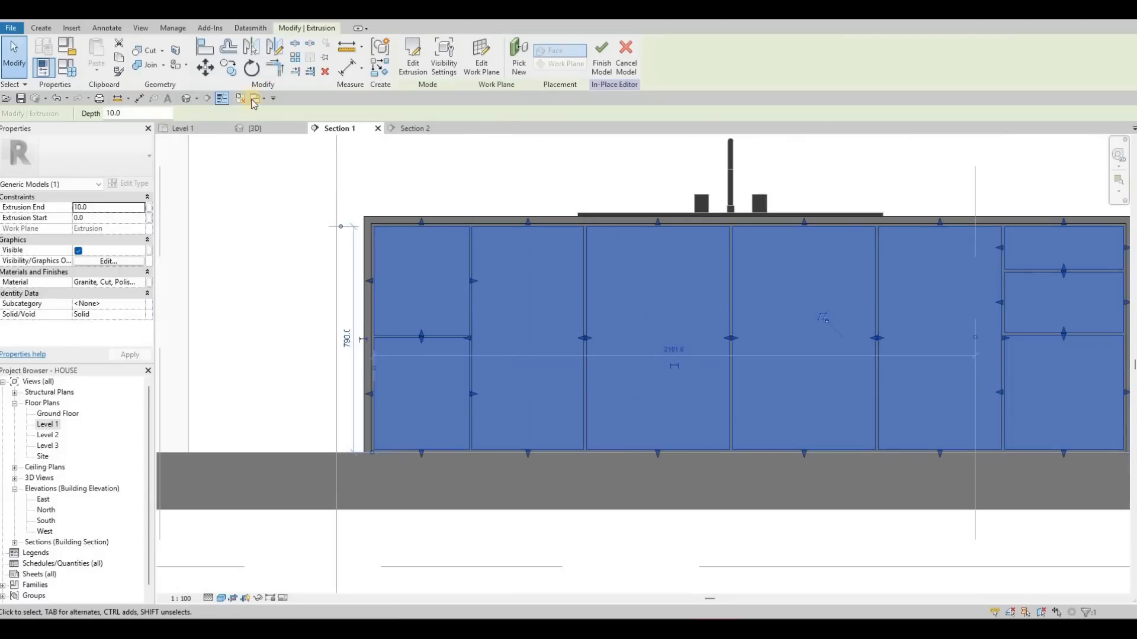
- Start a void extrusion on the island front, setting extrusion end to -5 and extrusion start to 5
click(231, 69)
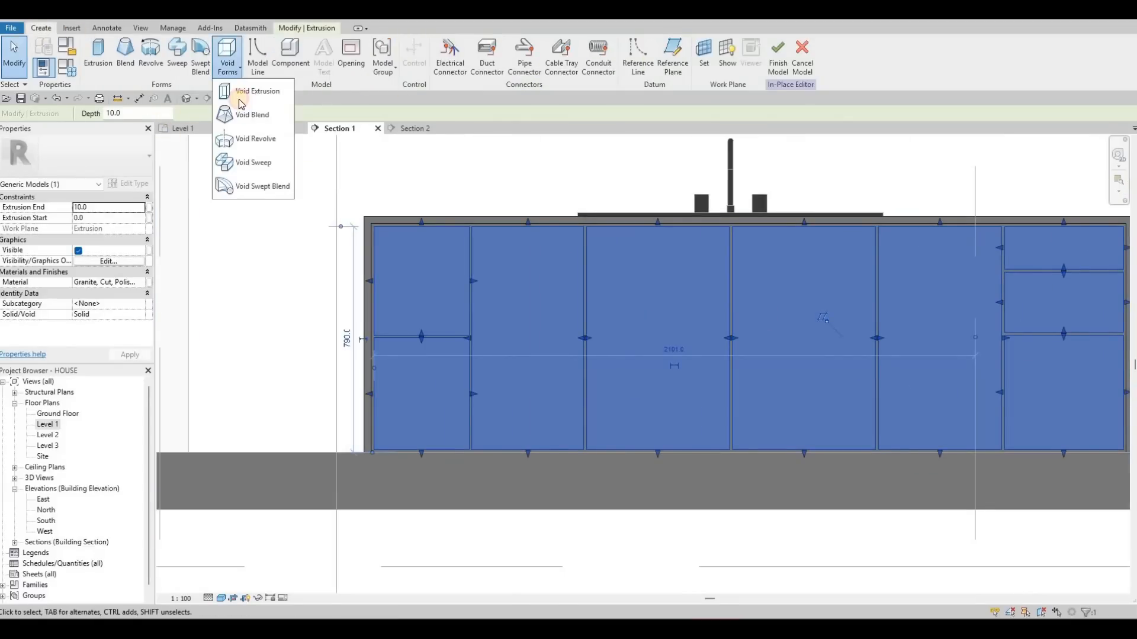
click(240, 90)
click(529, 388)
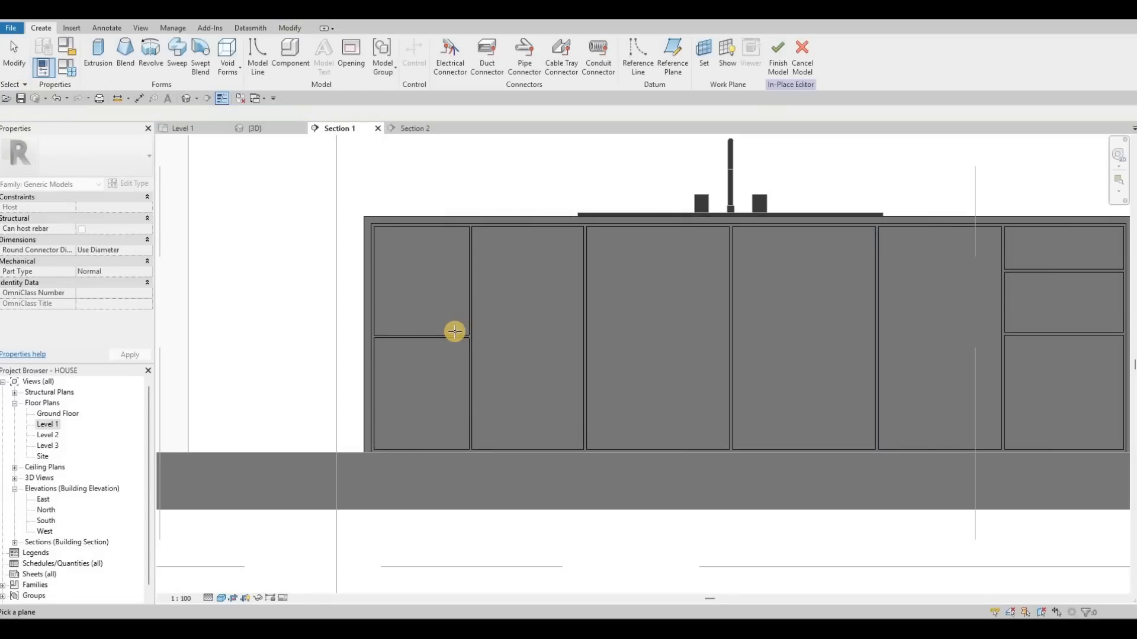
click(106, 208)
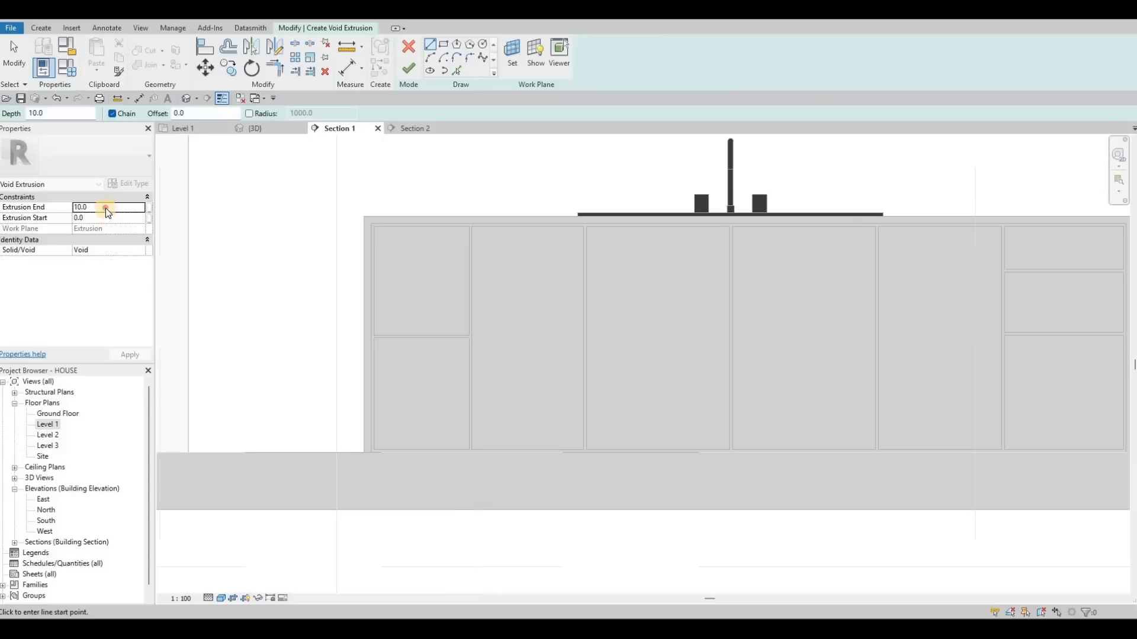
double_click(107, 208)
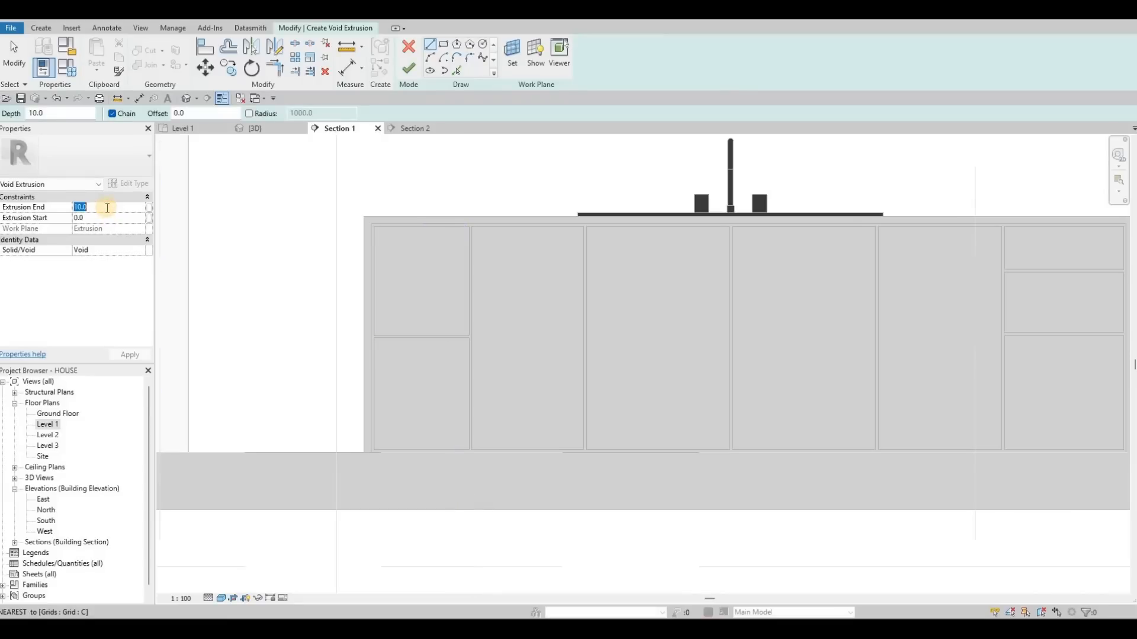
text(-5)
double_click(89, 218)
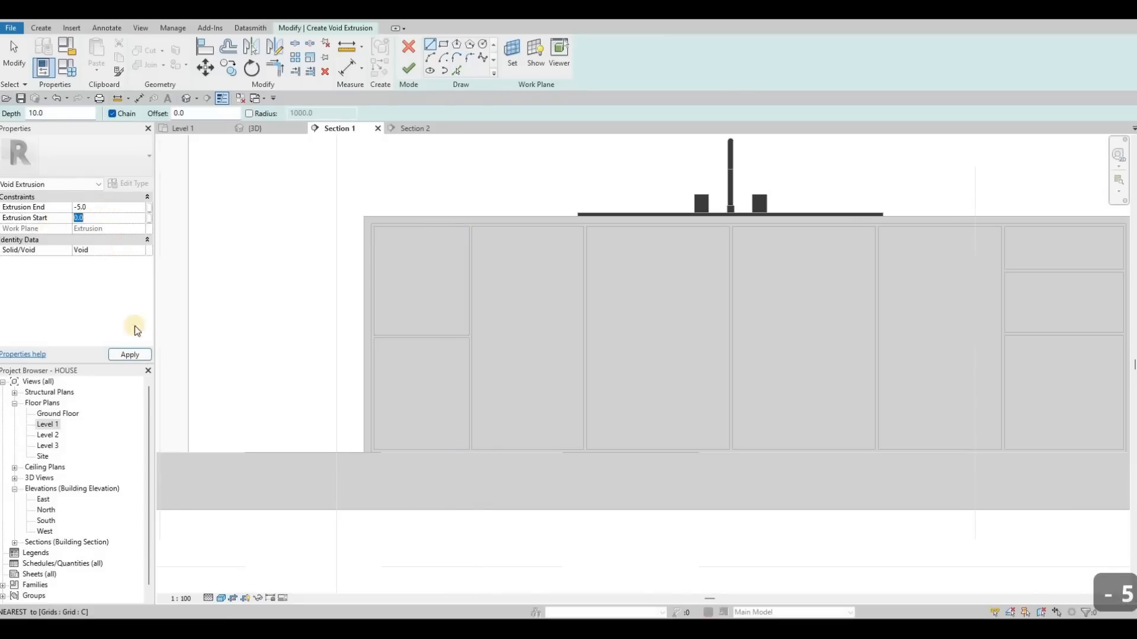
text(5)
- Pick the rectangle tool with a 50 offset and draw inset rectangles inside the two left-end panels
click(444, 44)
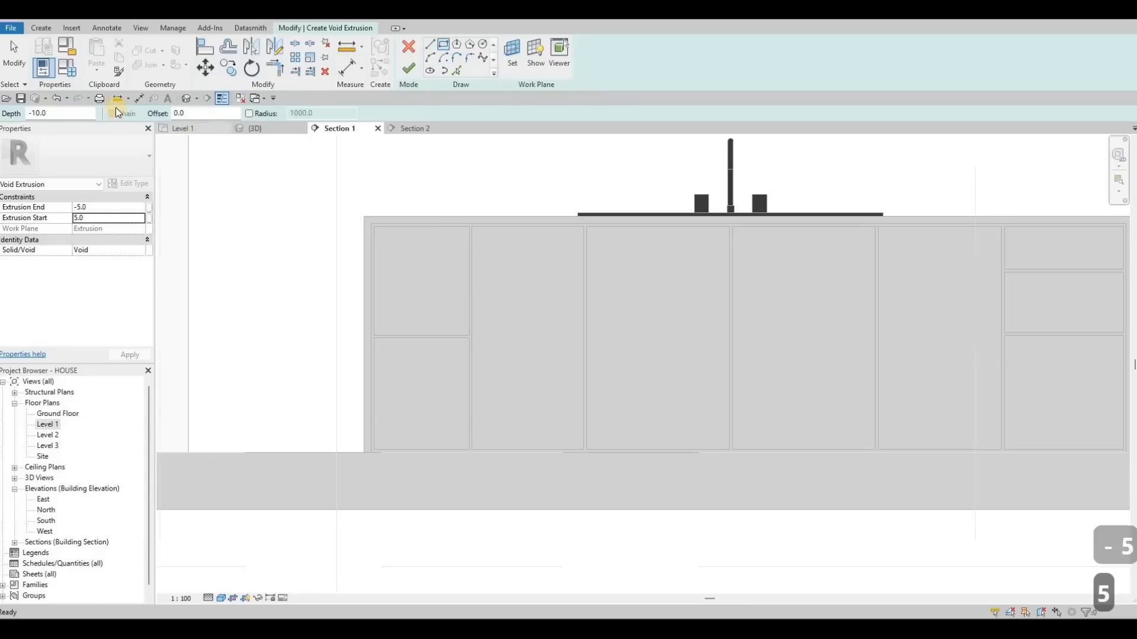
double_click(189, 113)
text(50)
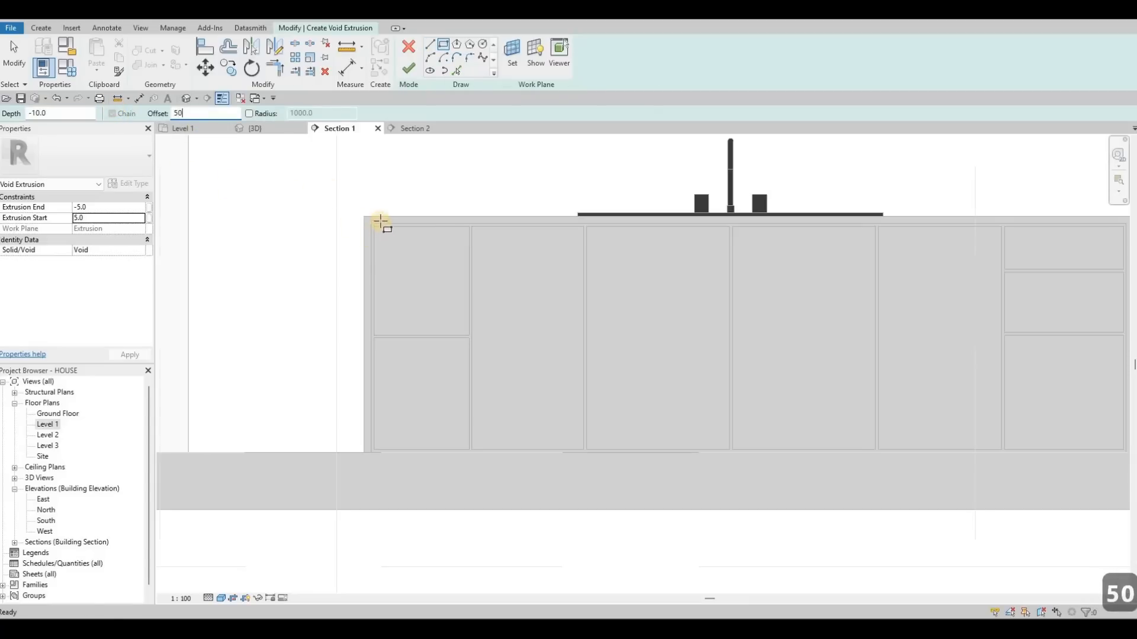
scroll(503, 386, up, 2)
click(517, 385)
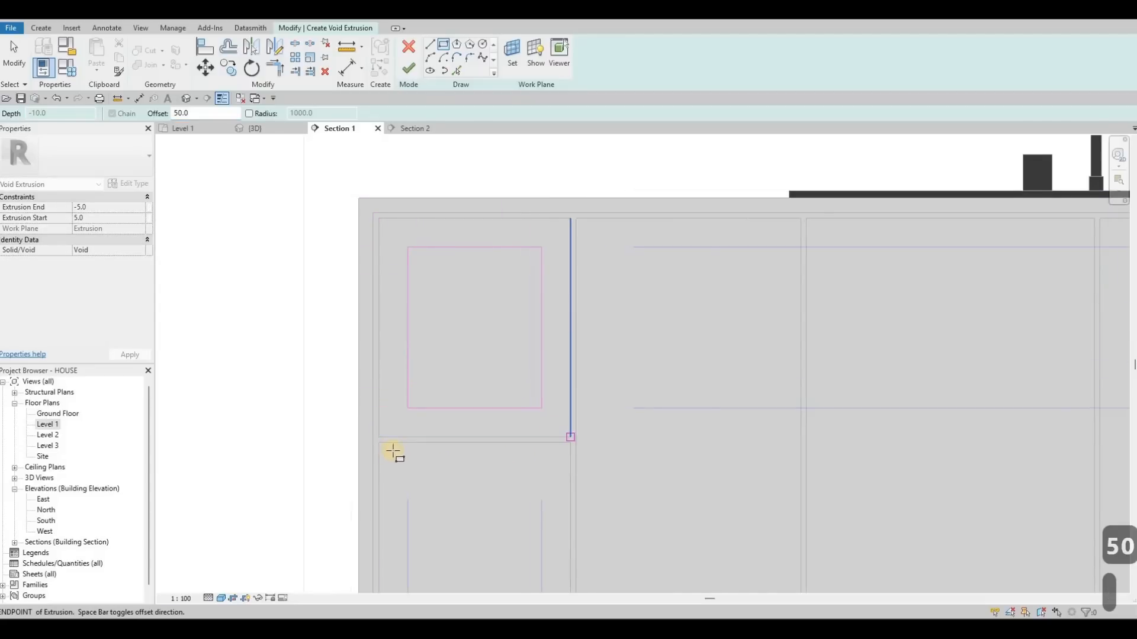
click(385, 447)
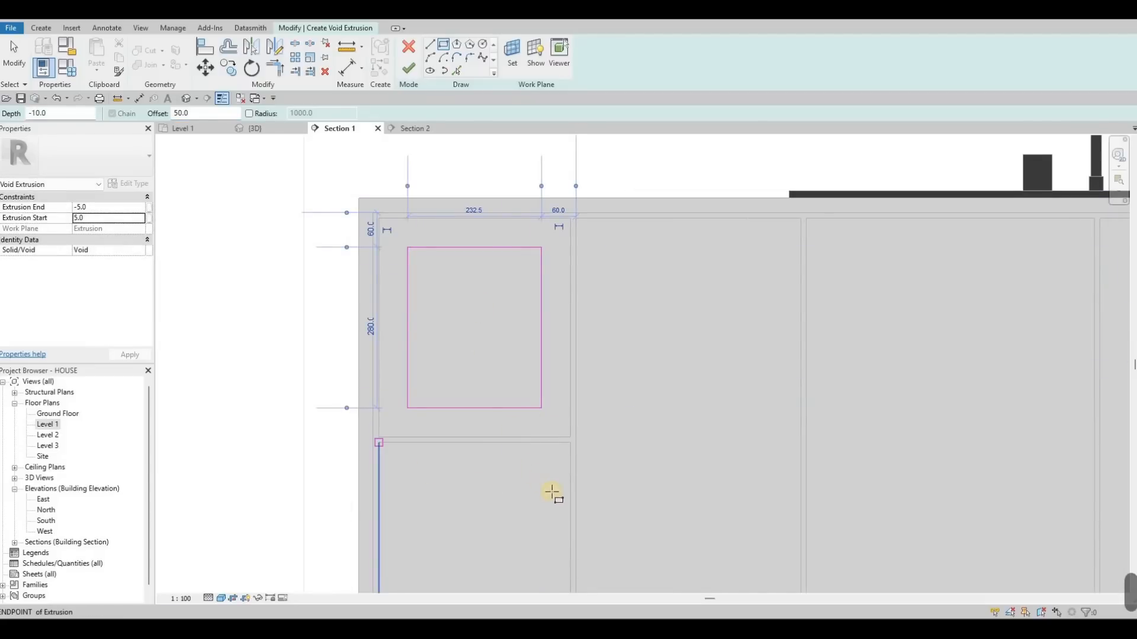
click(379, 442)
middle_drag(494, 474, 494, 309)
click(572, 502)
click(577, 502)
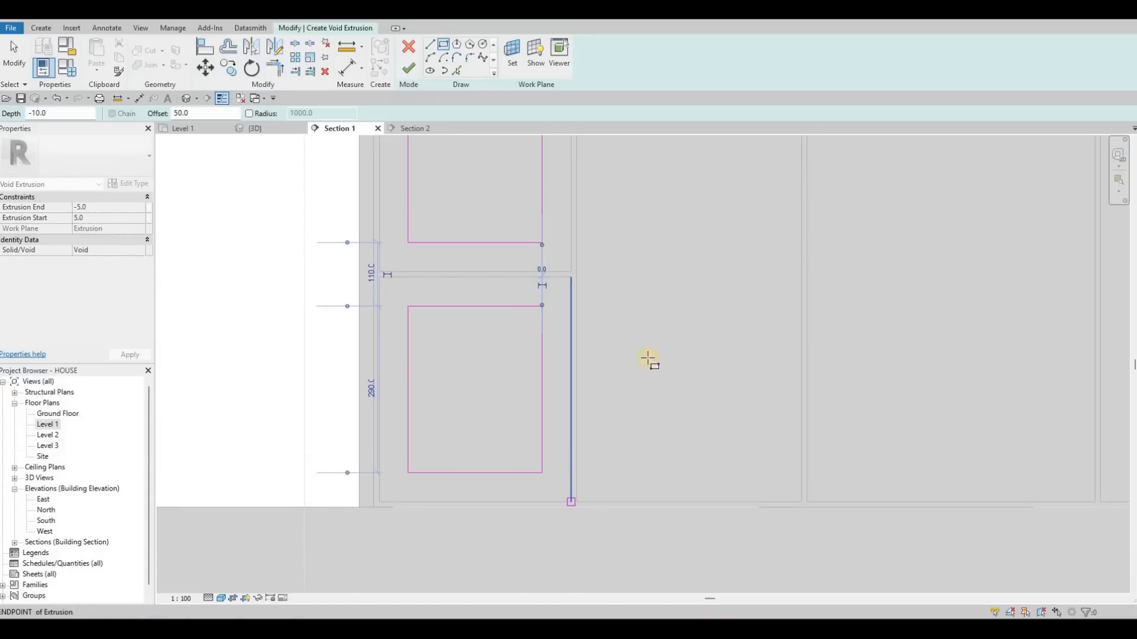
- Draw 50-offset inset rectangles inside each of the tall middle panels of the island front
scroll(650, 221, down, 2)
middle_drag(663, 172, 653, 221)
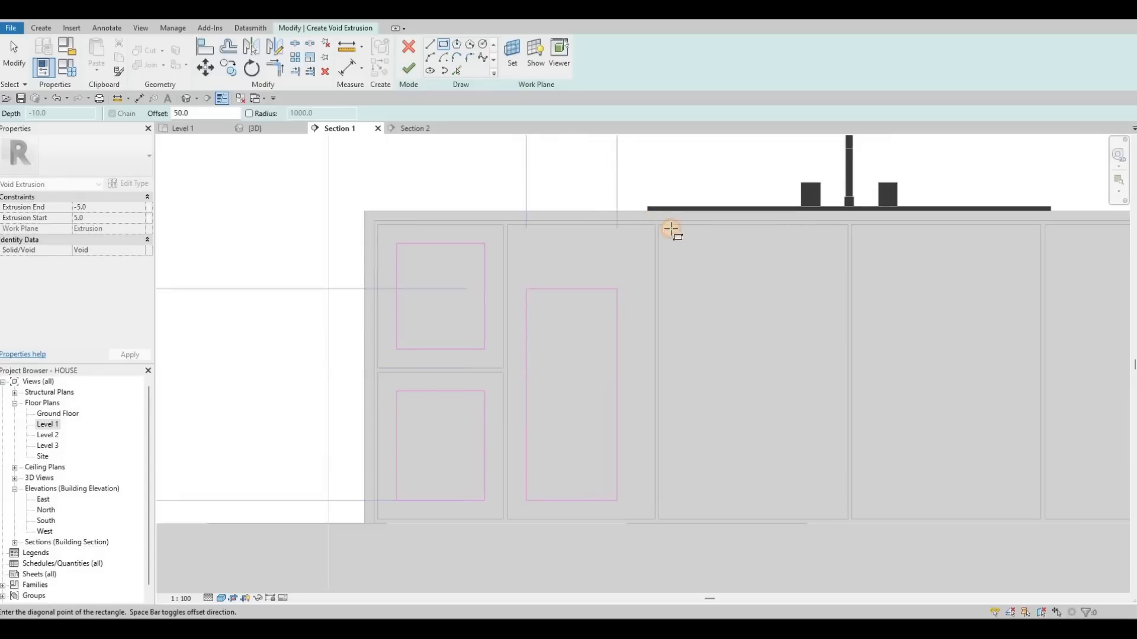
click(658, 230)
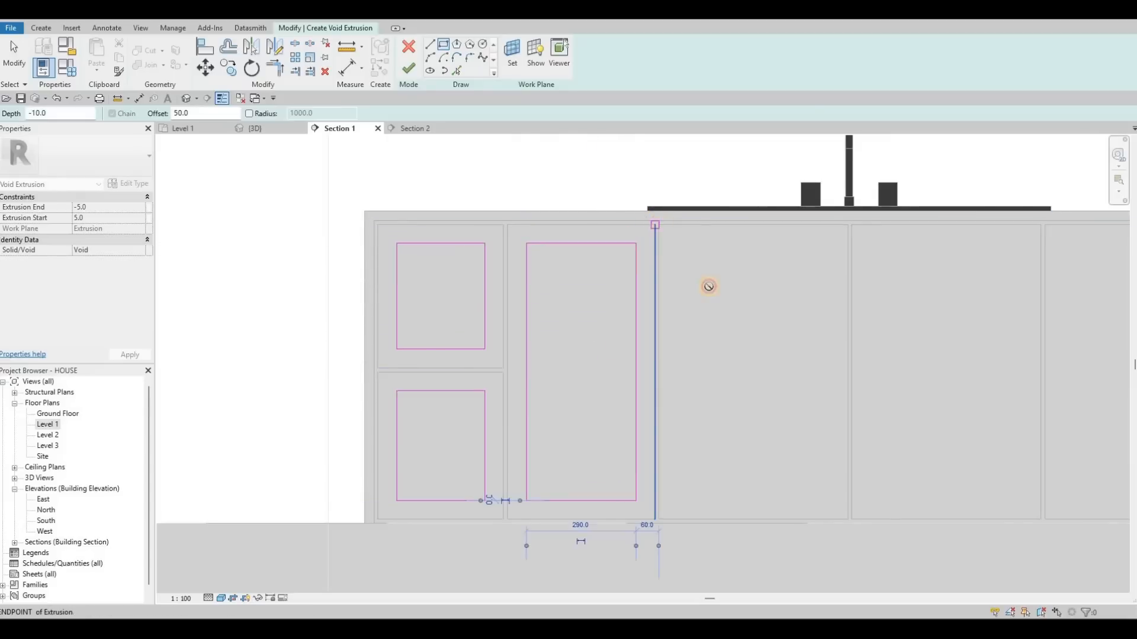
click(847, 513)
middle_drag(883, 523, 604, 546)
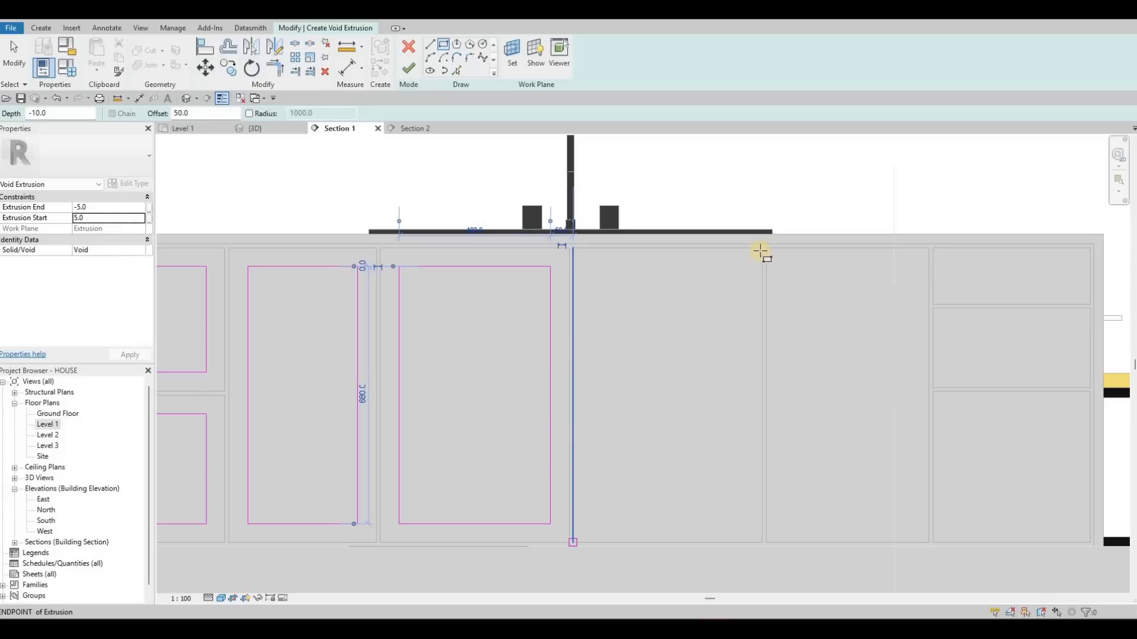
click(762, 249)
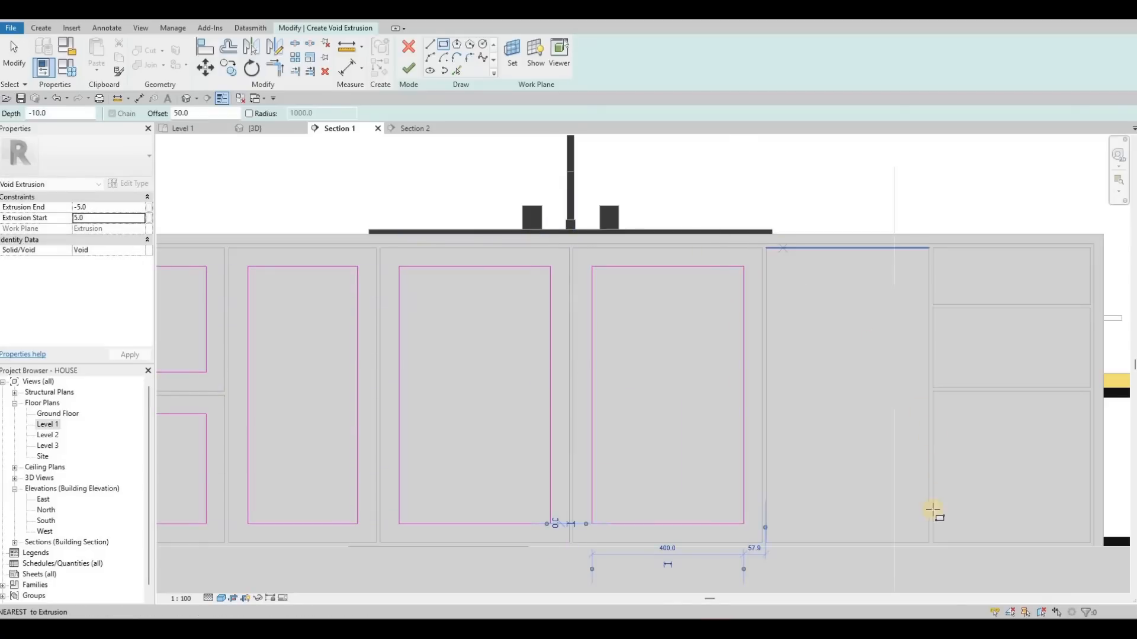
click(929, 541)
click(929, 541)
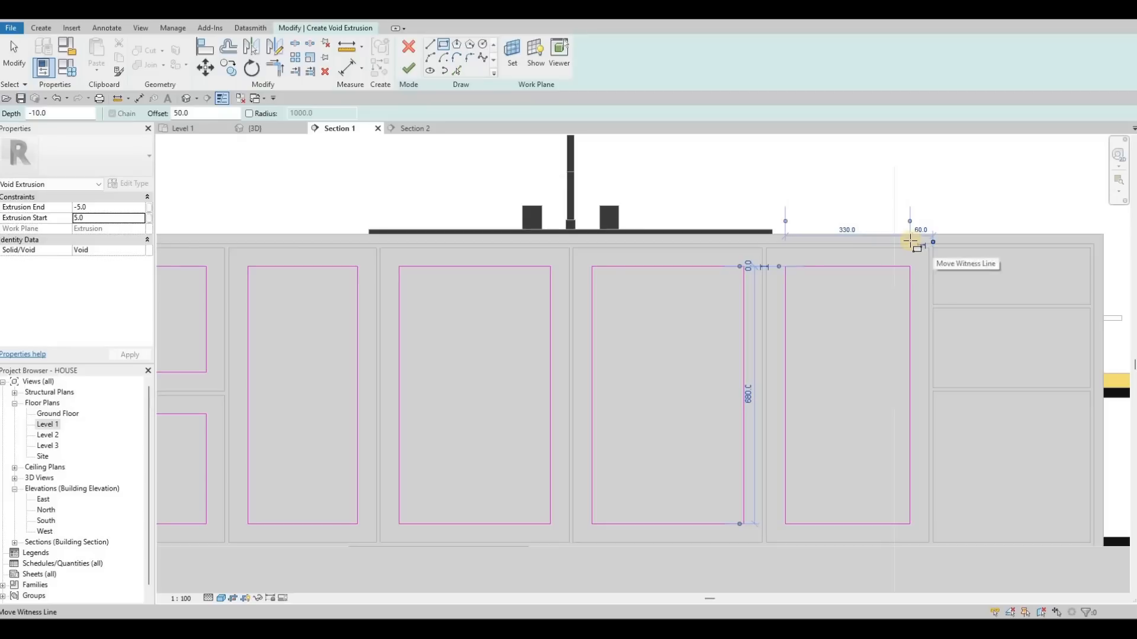
- Draw 50-offset inset rectangles inside the right-end drawer panels to complete the void profiles
scroll(910, 243, up, 3)
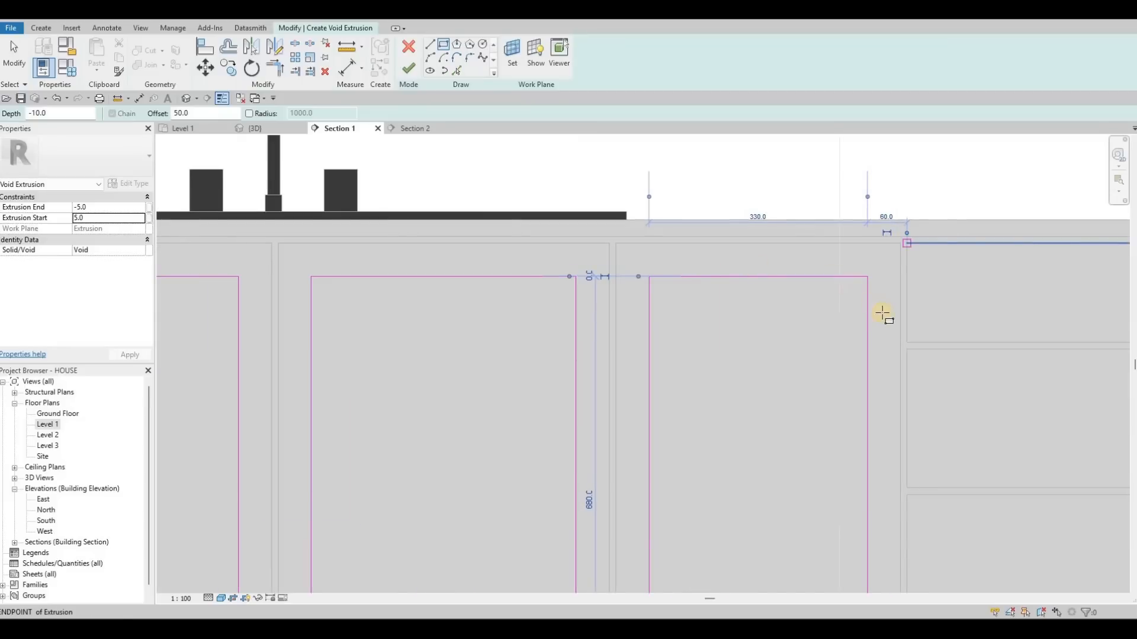
click(906, 244)
middle_drag(900, 317, 624, 291)
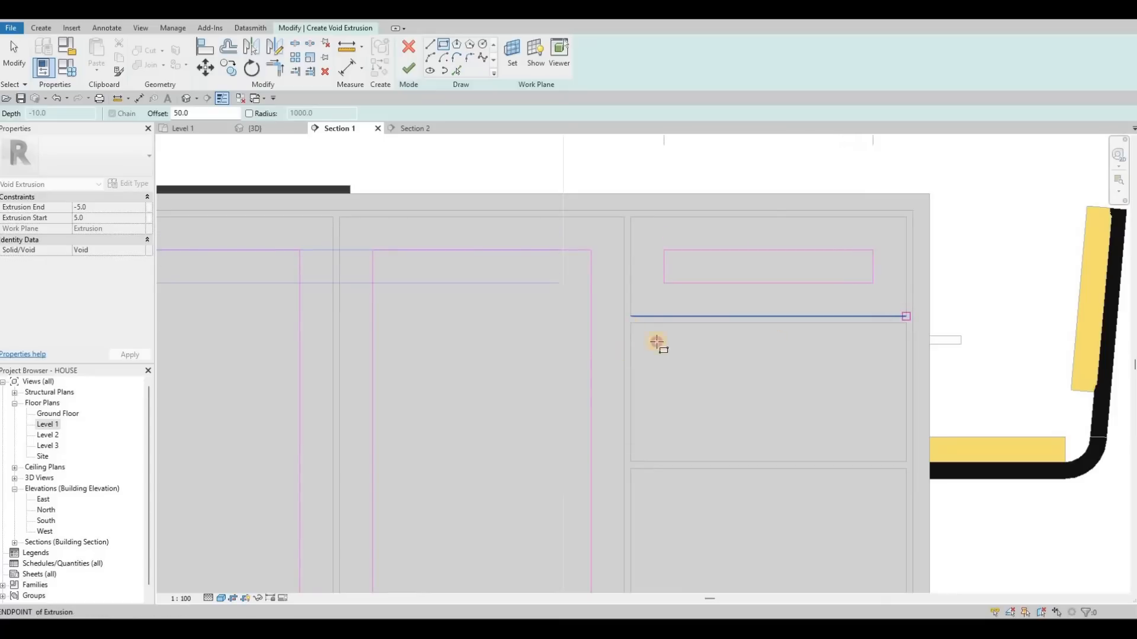
click(631, 323)
click(894, 467)
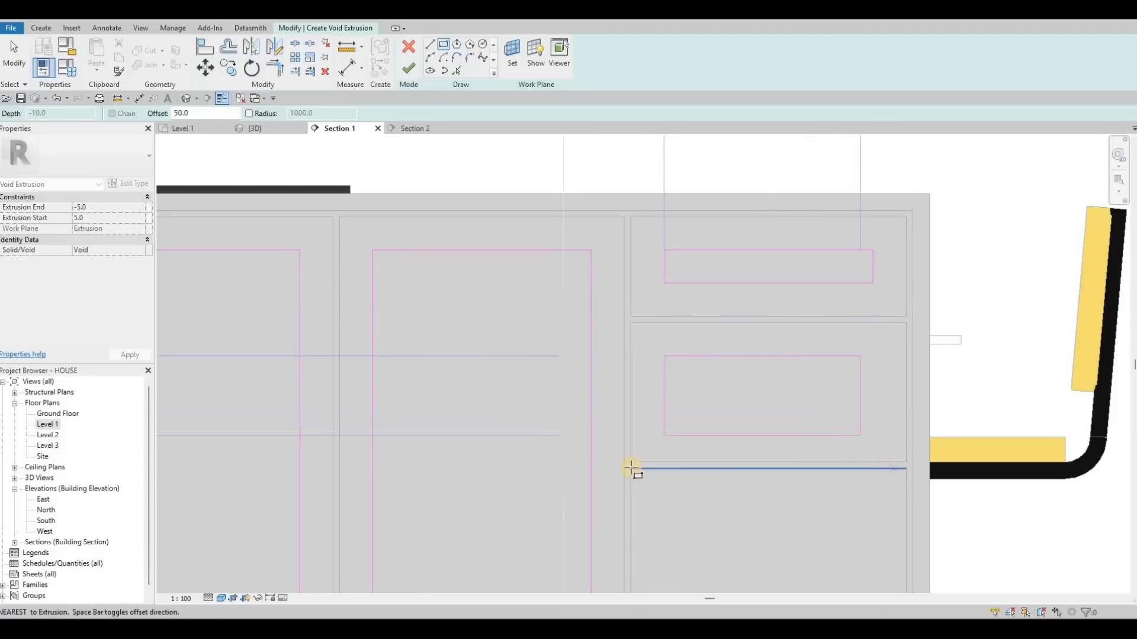
click(631, 468)
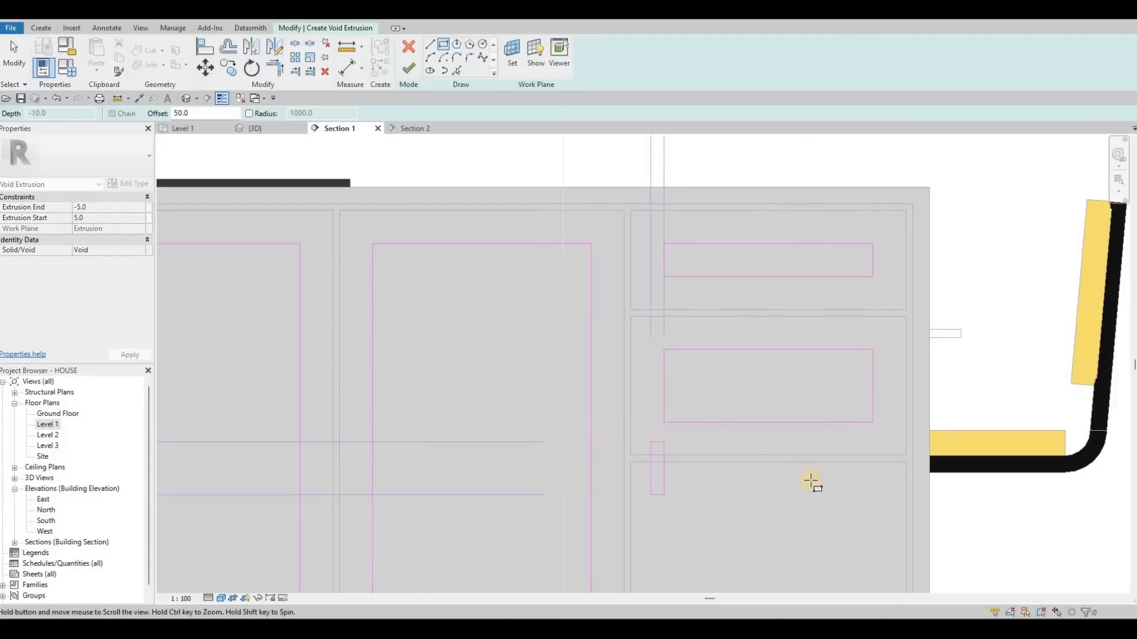
scroll(811, 482, down, 3)
middle_drag(812, 491, 730, 312)
scroll(764, 451, up, 4)
click(813, 481)
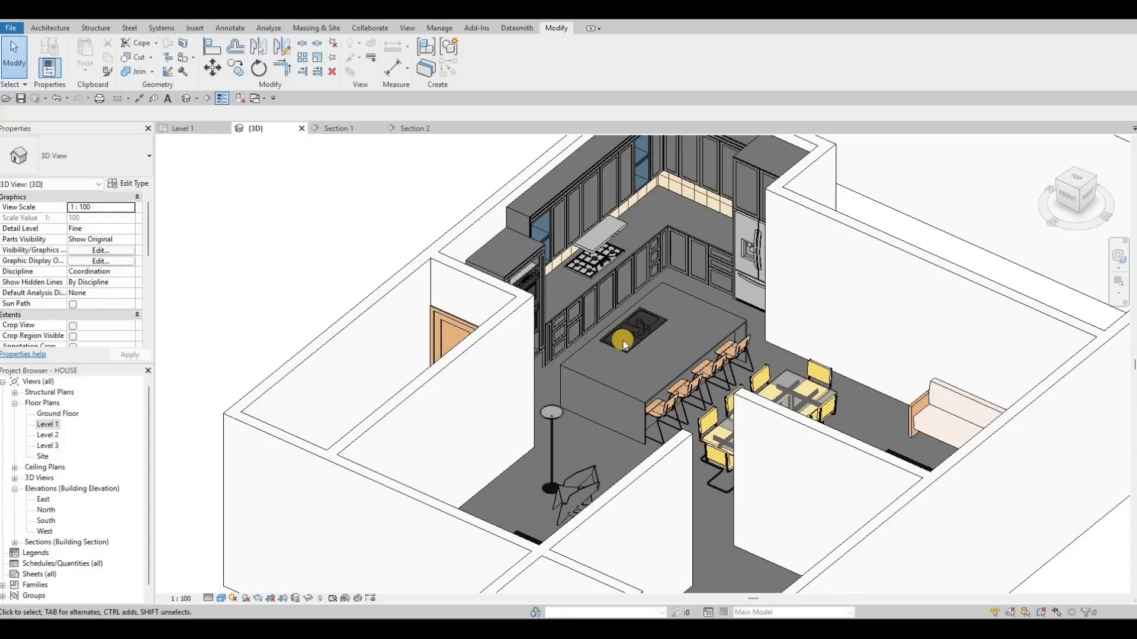
- Orbit and zoom around the island in the 3D view to inspect the recessed panel insets
click(623, 340)
shift+middle_drag(764, 311, 392, 332)
key(Escape)
click(620, 334)
scroll(475, 413, up, 3)
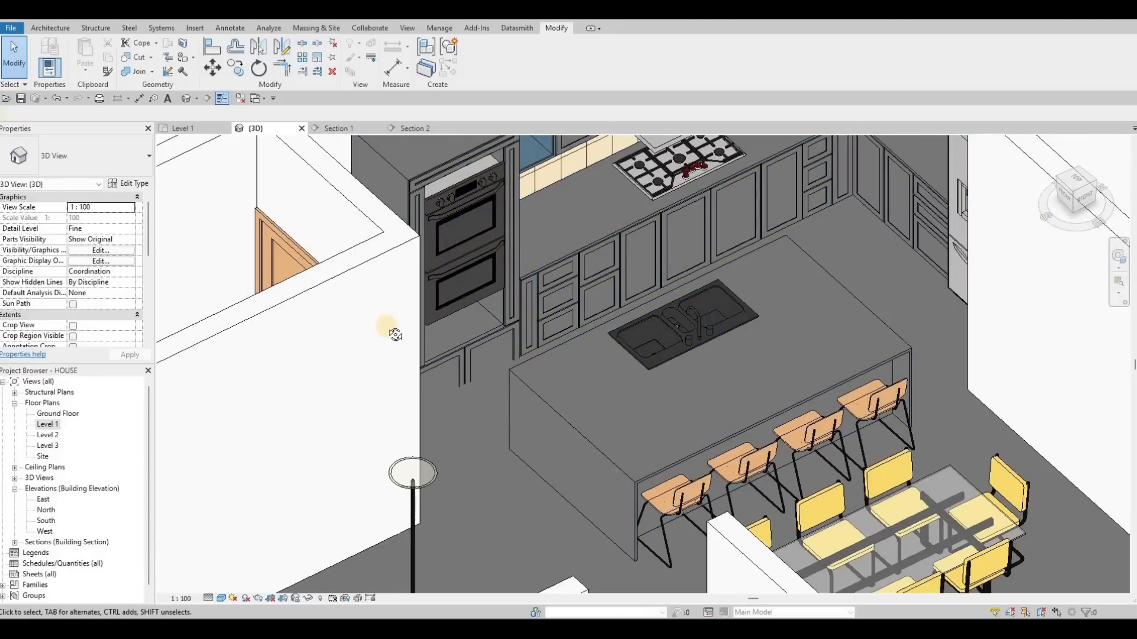
shift+middle_drag(432, 256, 481, 223)
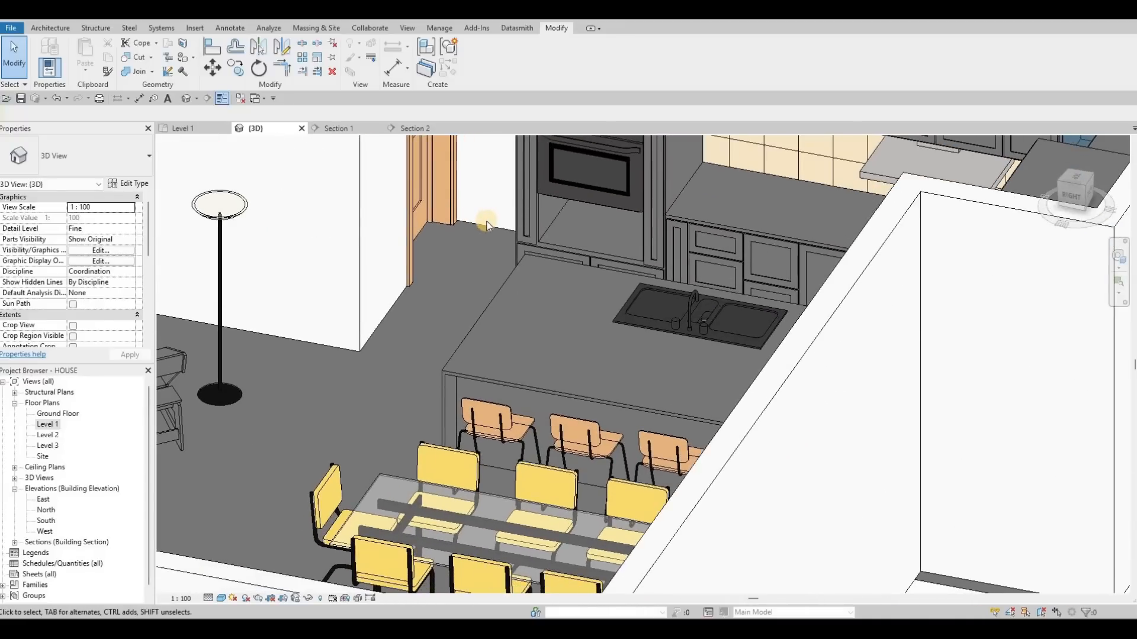
middle_drag(689, 331, 489, 414)
key(Escape)
click(509, 407)
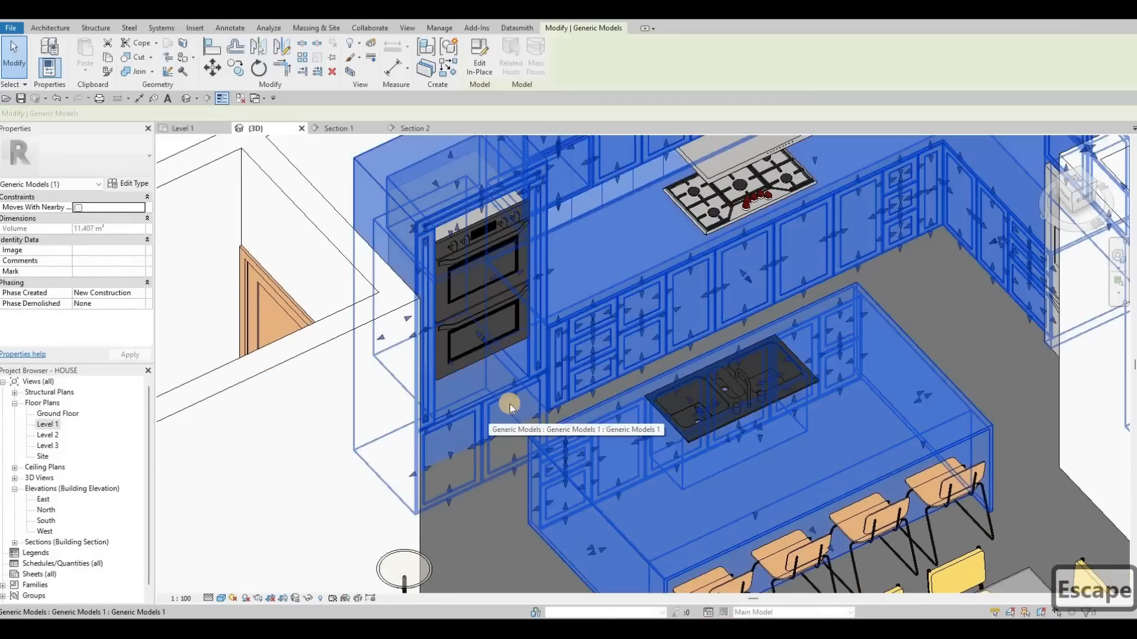
scroll(526, 422, down, 2)
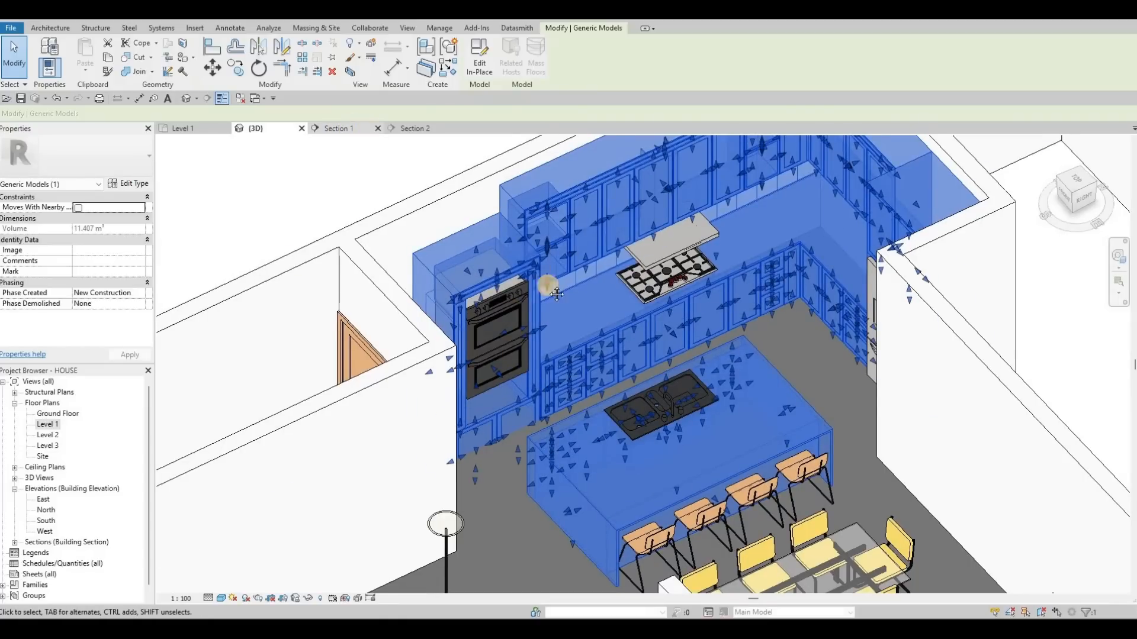
scroll(553, 268, down, 4)
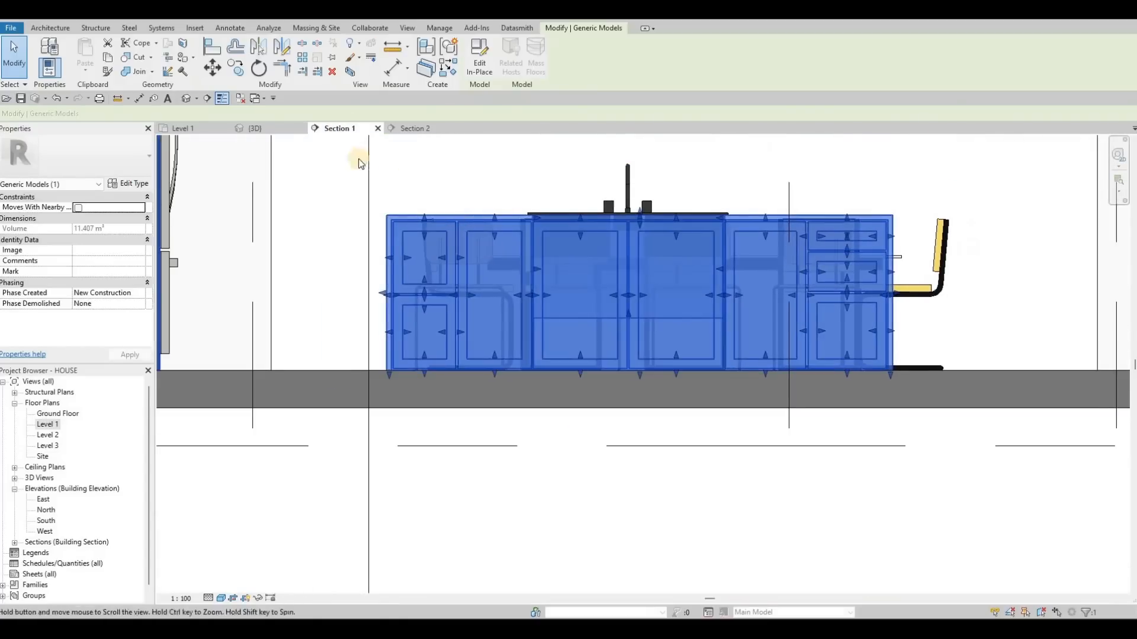
- Reorient Section 1 in the Level 1 plan to view the oven tower and back-wall cabinets
key(Escape)
key(Escape)
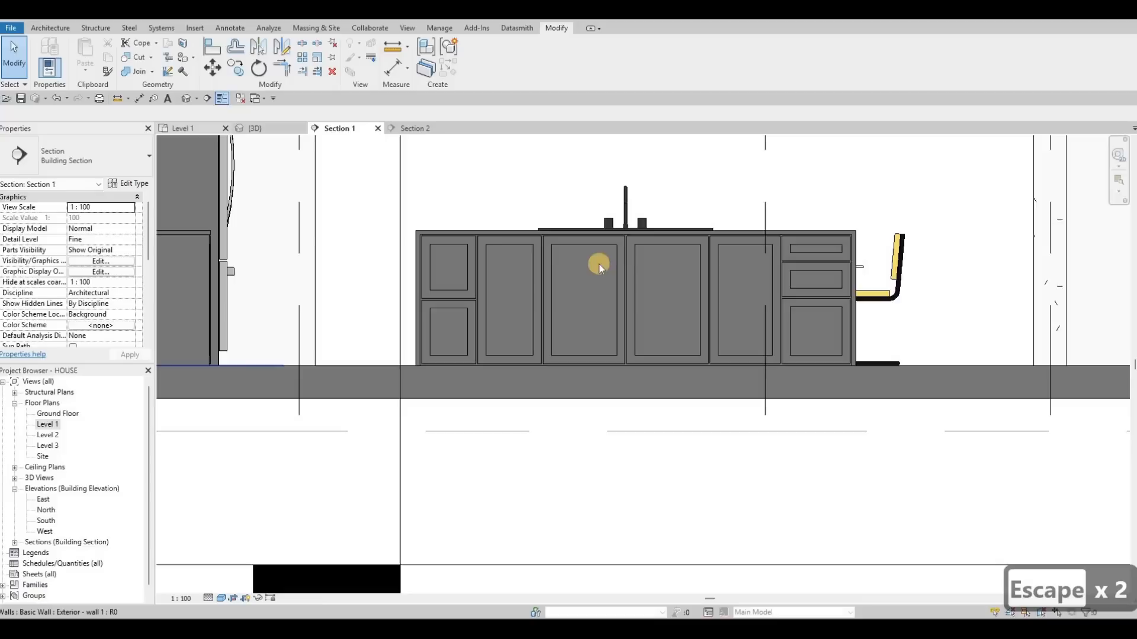
scroll(606, 262, down, 3)
click(607, 291)
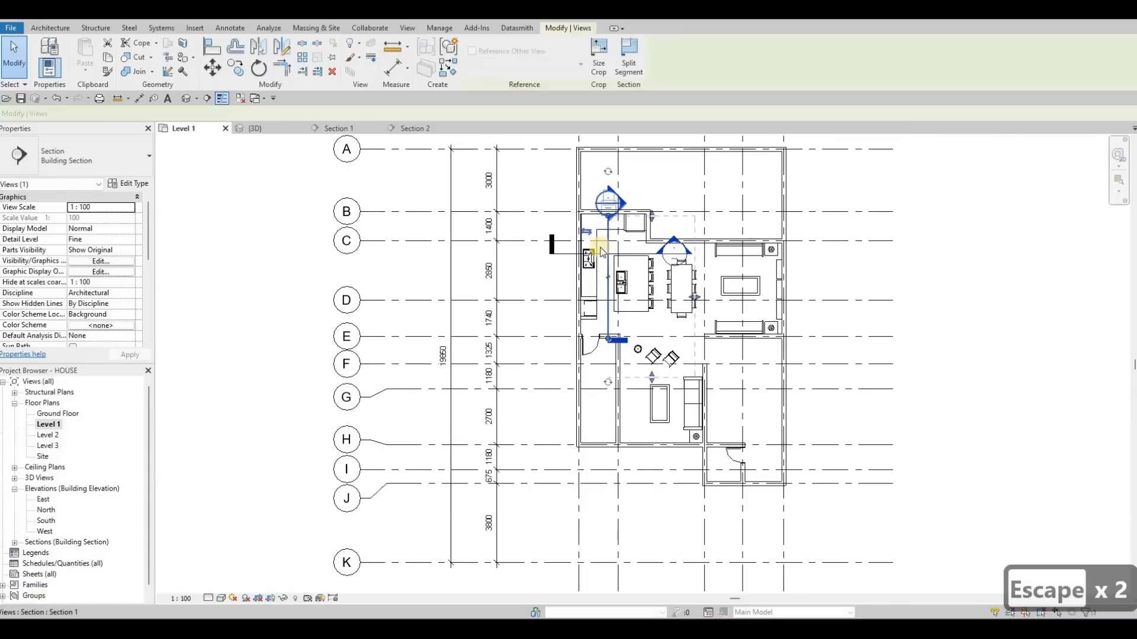
click(585, 228)
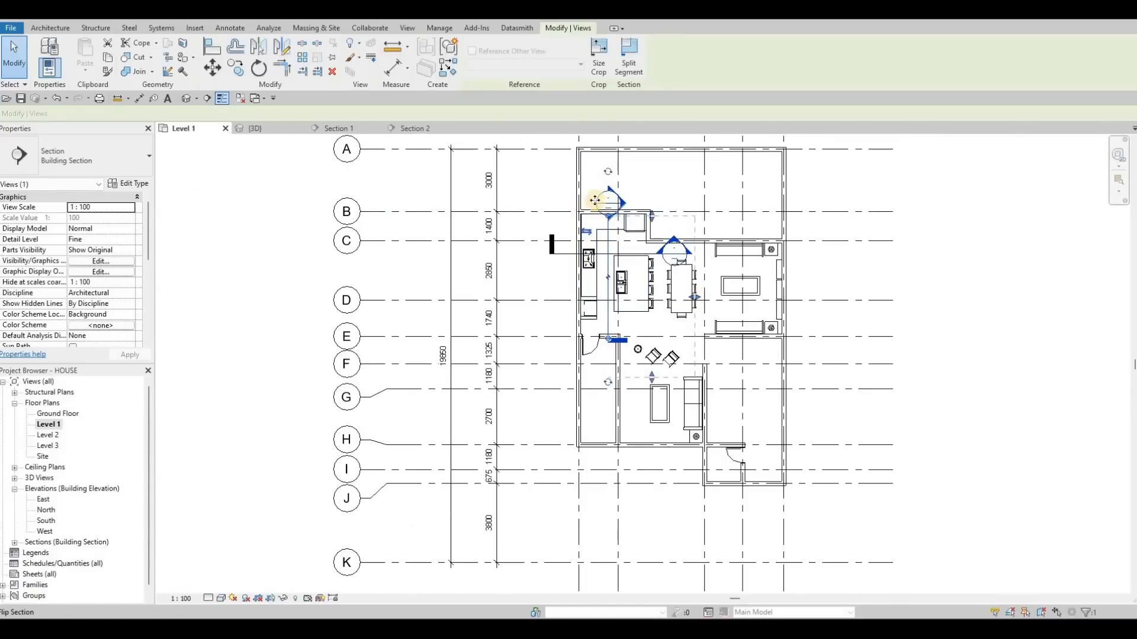
click(357, 132)
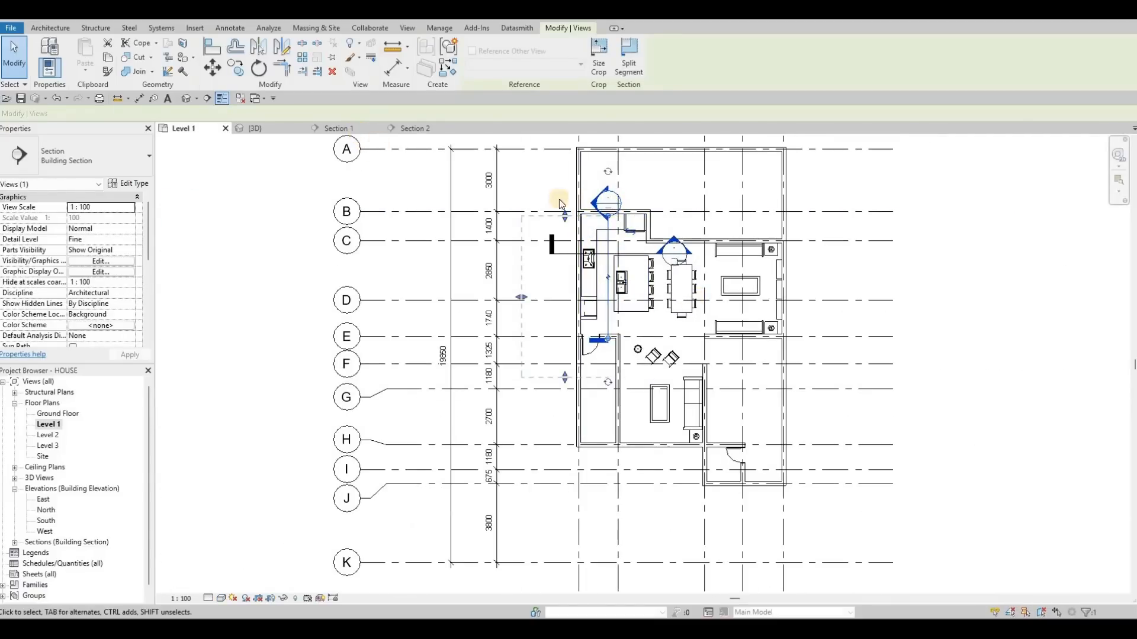
key(Escape)
middle_drag(527, 351, 523, 360)
scroll(523, 360, down, 5)
key(Escape)
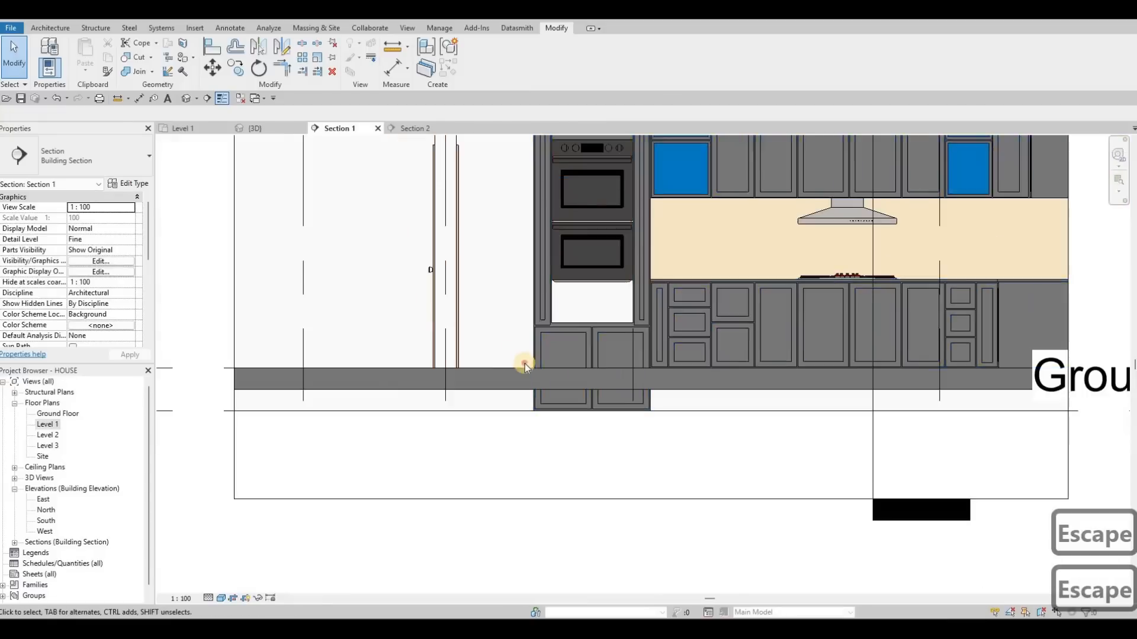
- Open the kitchen cabinet generic model for in-place editing
click(534, 273)
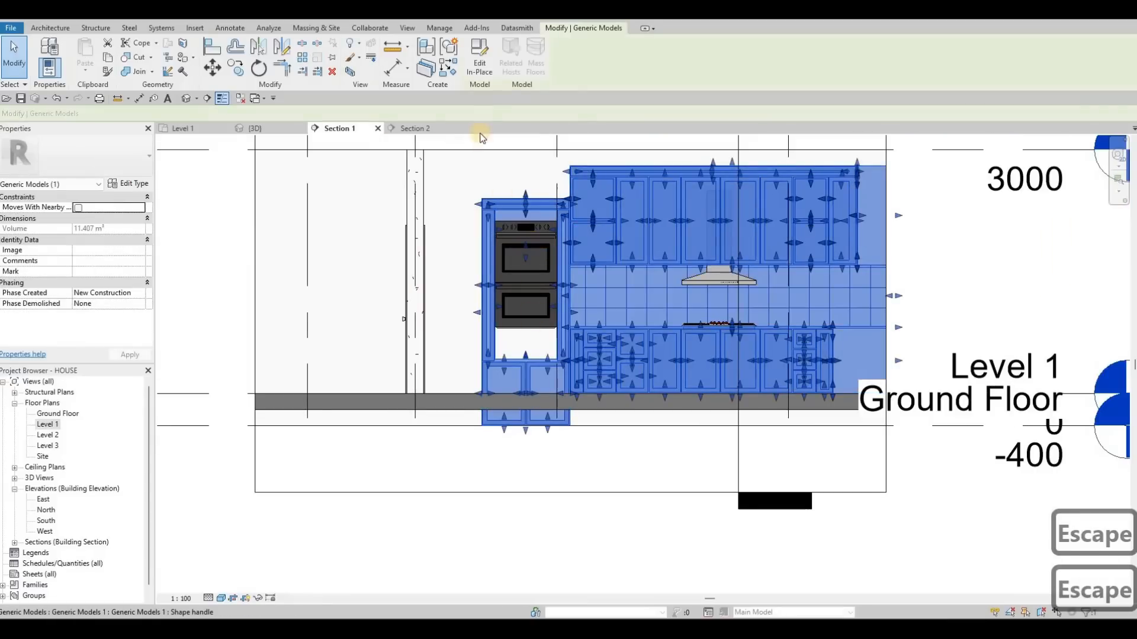
click(479, 64)
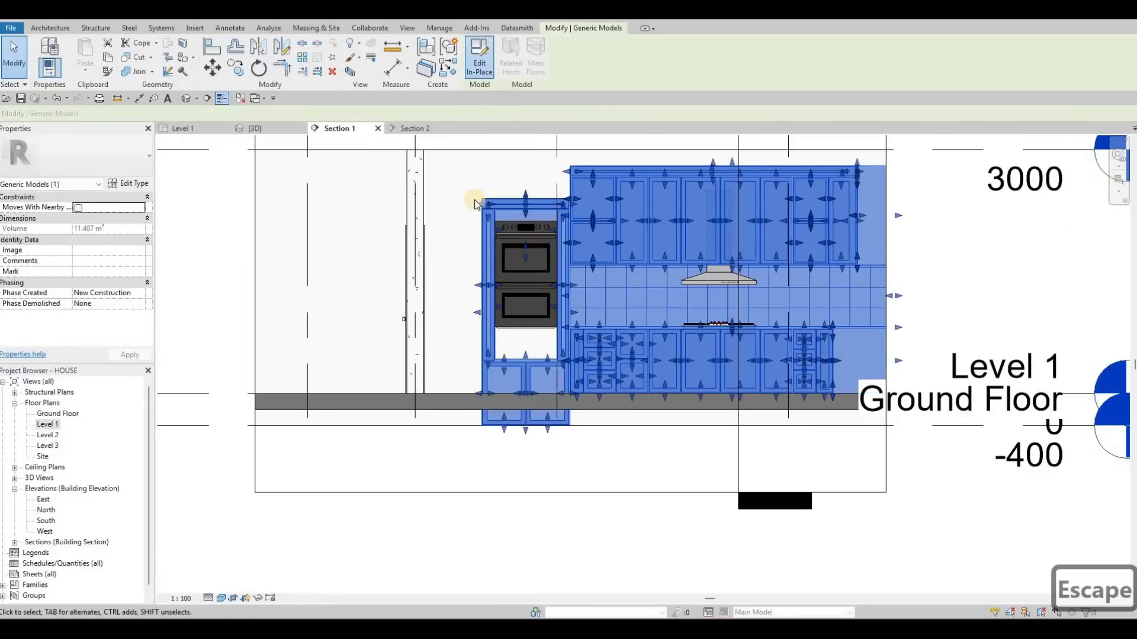
key(Escape)
drag(592, 508, 464, 188)
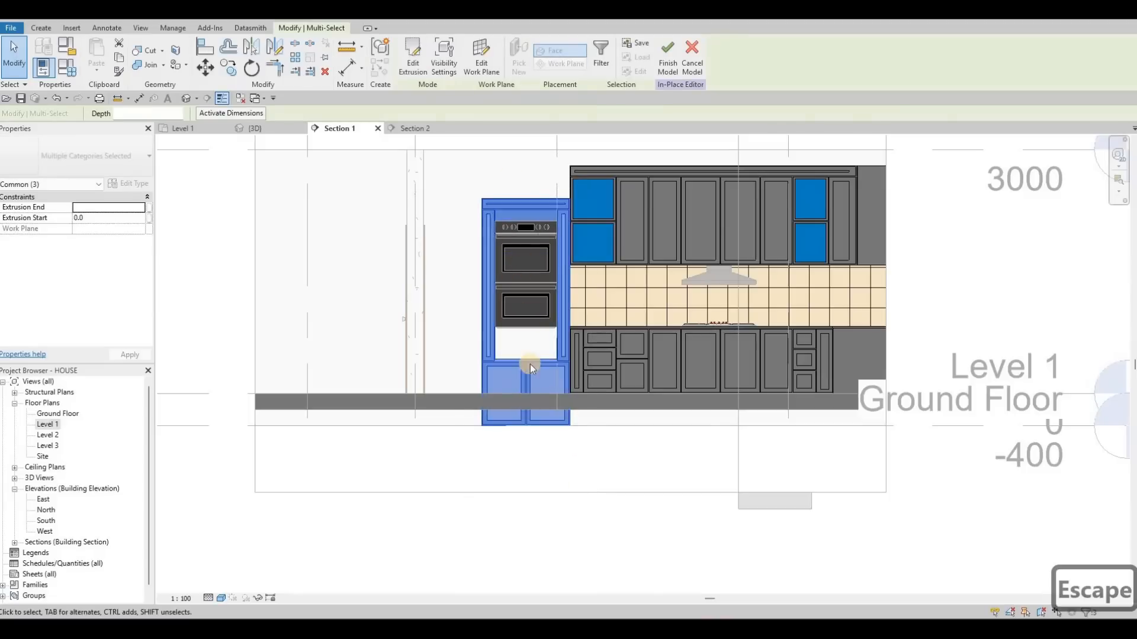
key(Escape)
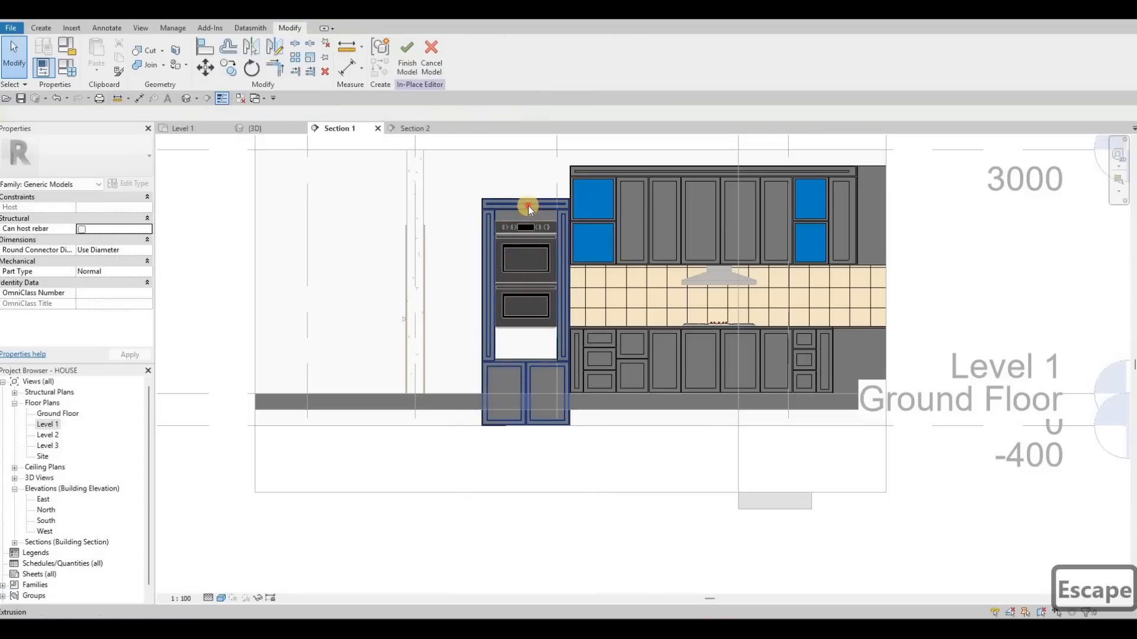
- Select and examine the individual extrusions that form the oven tower cabinet
click(527, 201)
scroll(531, 178, up, 4)
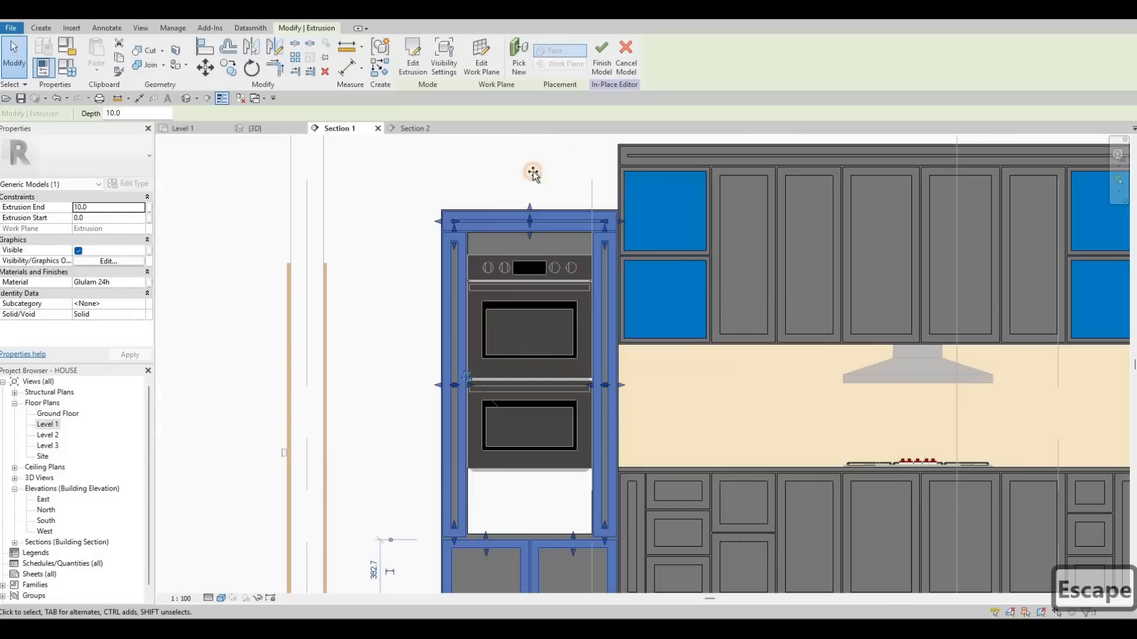
drag(534, 147, 532, 143)
scroll(558, 340, up, 2)
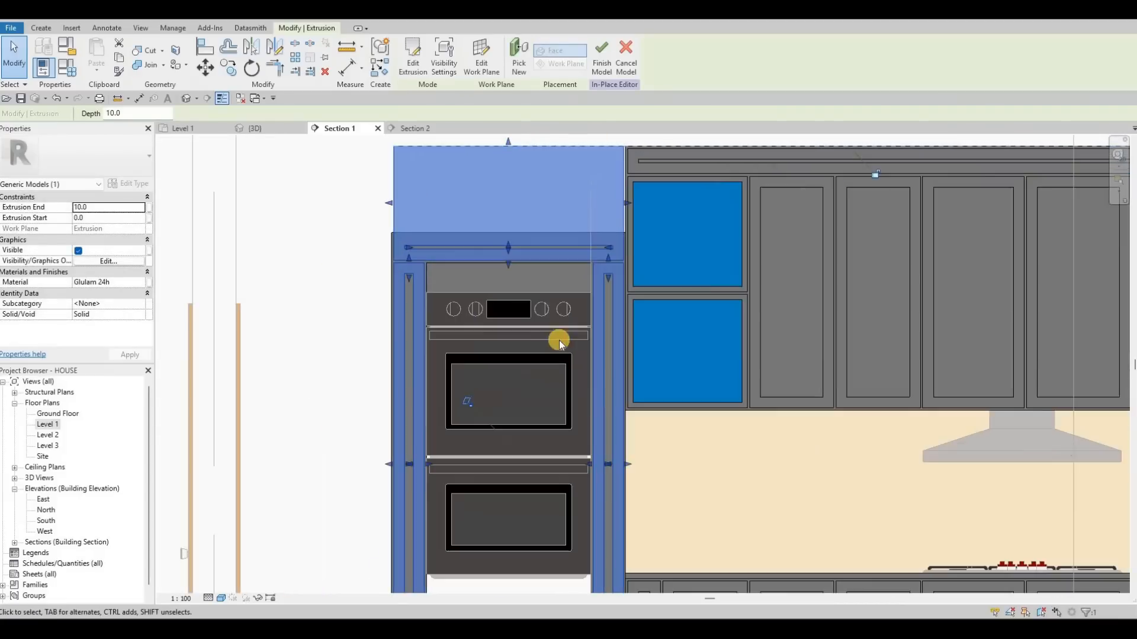
scroll(559, 349, down, 1)
middle_drag(536, 409, 566, 357)
scroll(568, 391, down, 1)
middle_drag(555, 514, 574, 404)
key(Escape)
key(Escape)
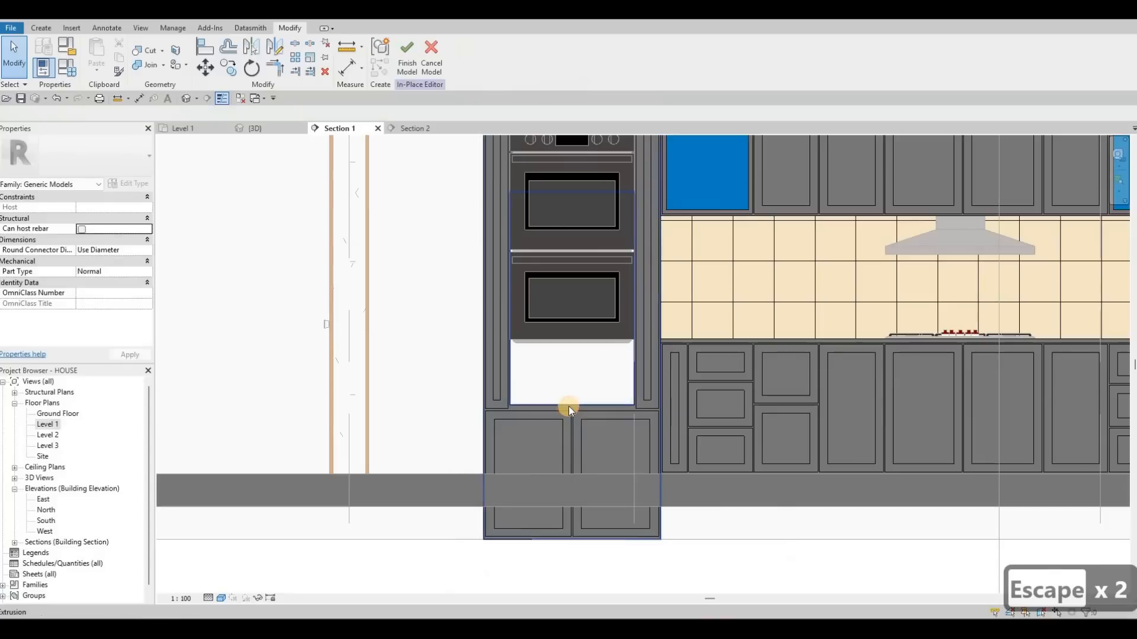
click(568, 347)
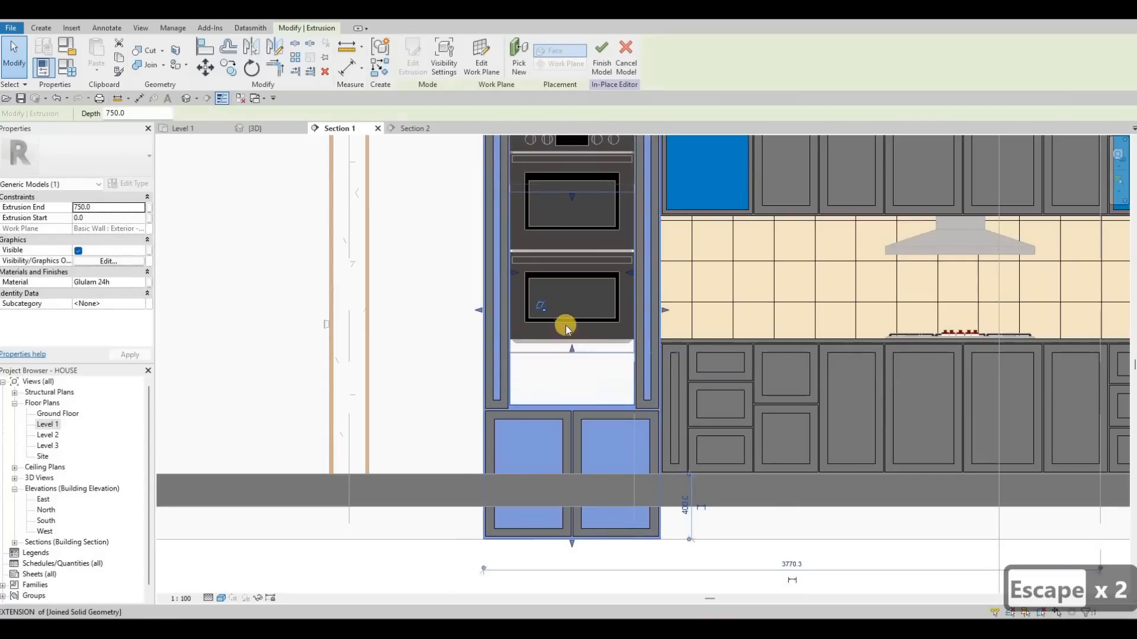
key(Escape)
scroll(567, 503, down, 1)
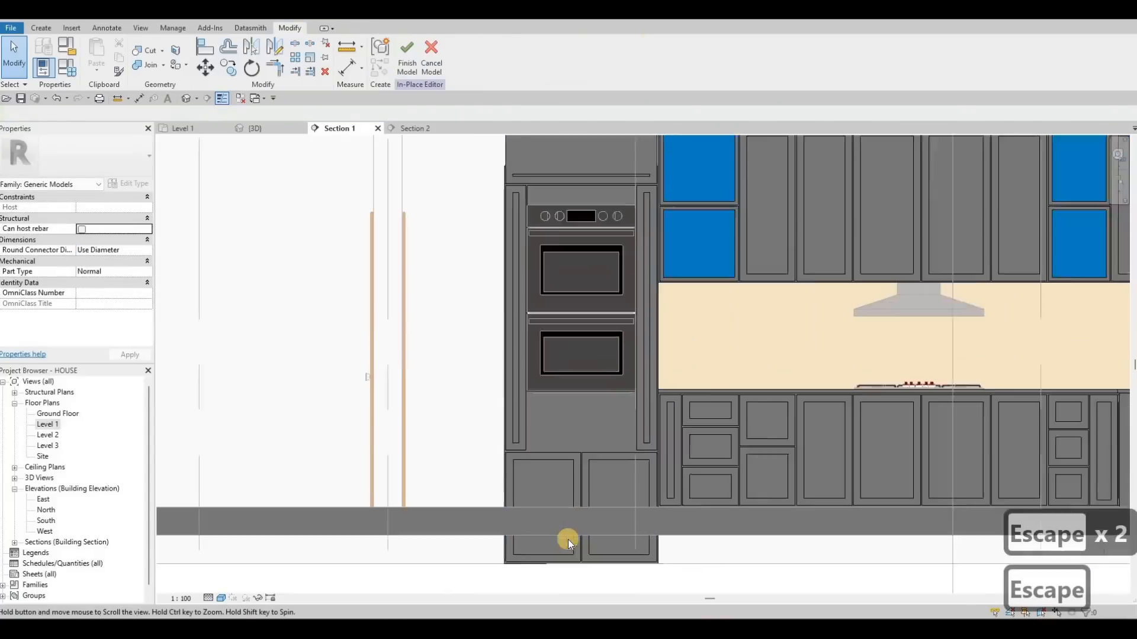
key(g)
click(552, 530)
click(551, 528)
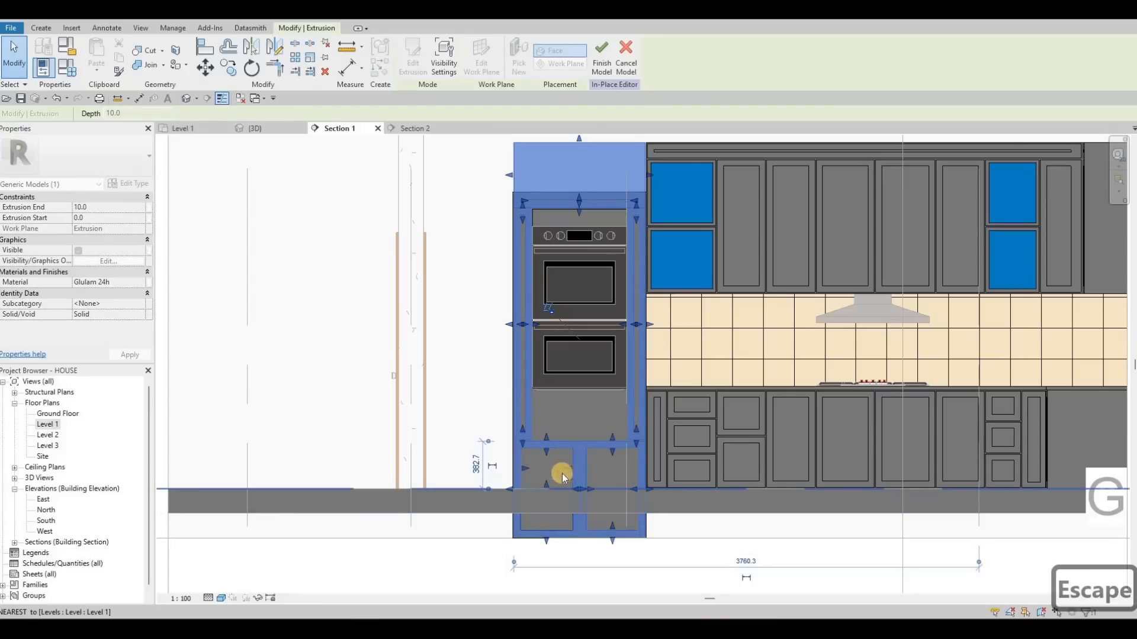
scroll(546, 497, up, 2)
key(Escape)
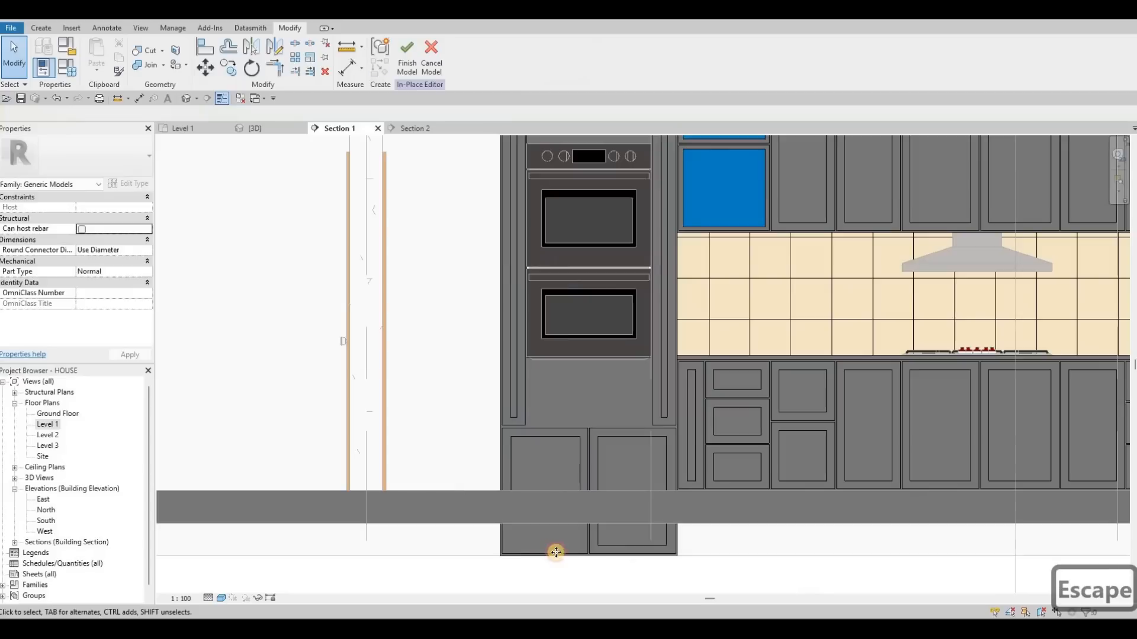
click(547, 527)
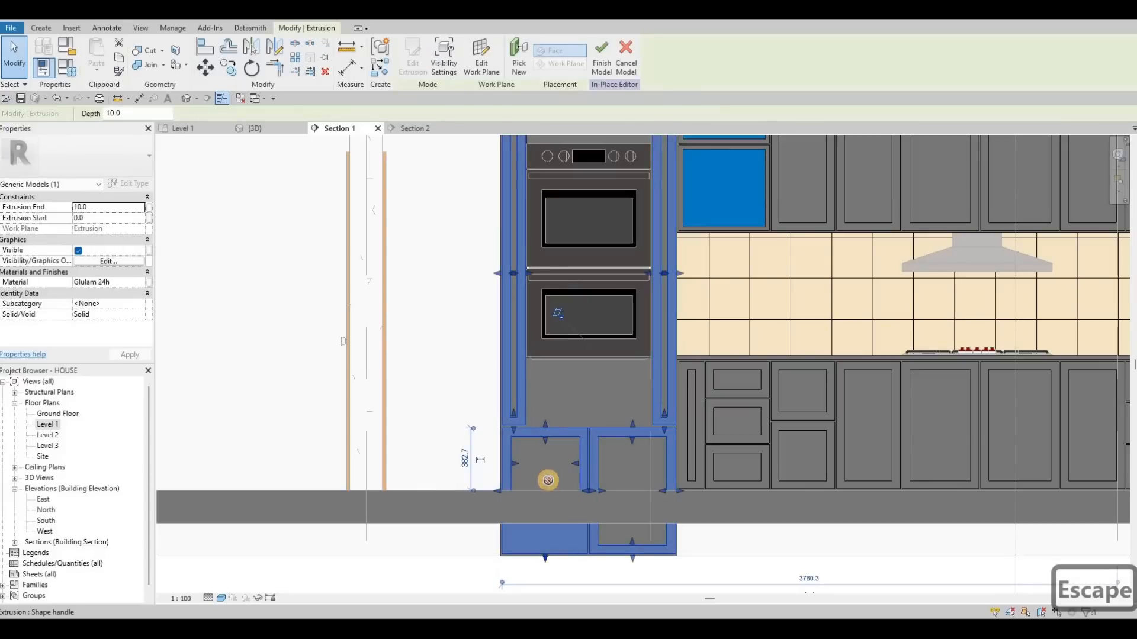
drag(548, 480, 550, 483)
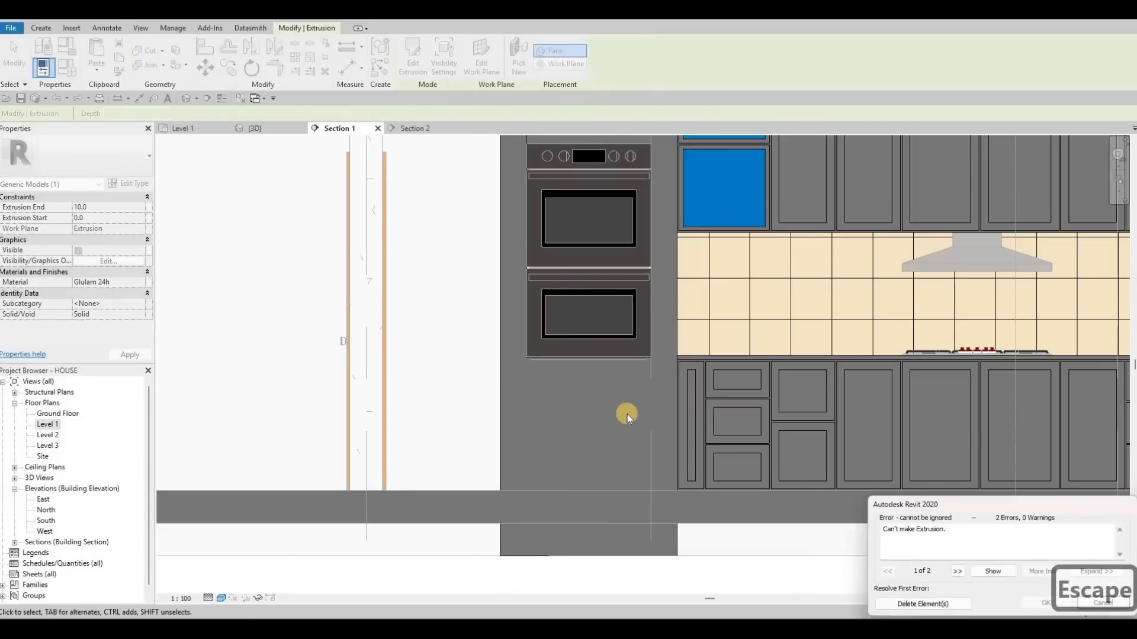
key(Escape)
key(Escape)
- Stretch the filler panel extrusion above the upper oven upward to the tower's top rail
scroll(600, 215, down, 2)
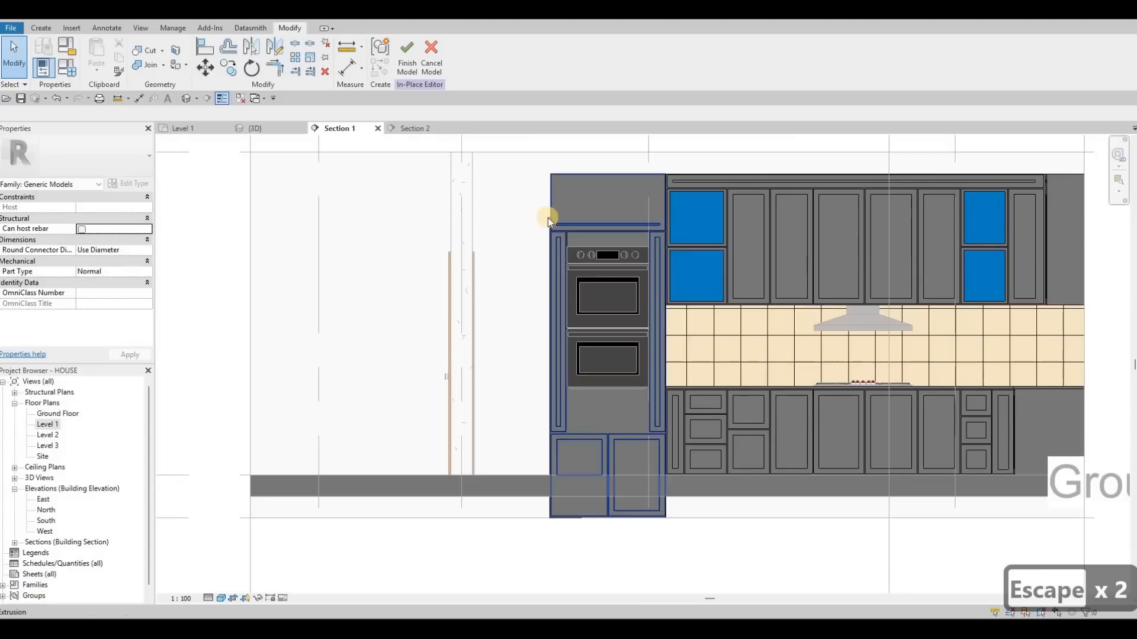
scroll(549, 233, up, 2)
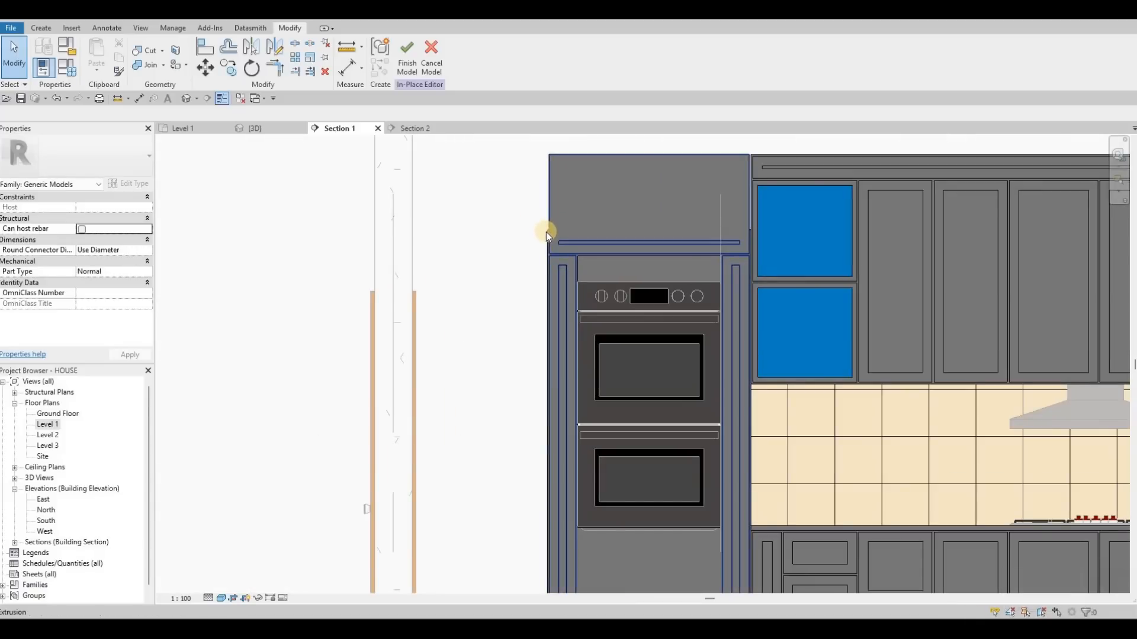
scroll(546, 232, up, 4)
click(678, 332)
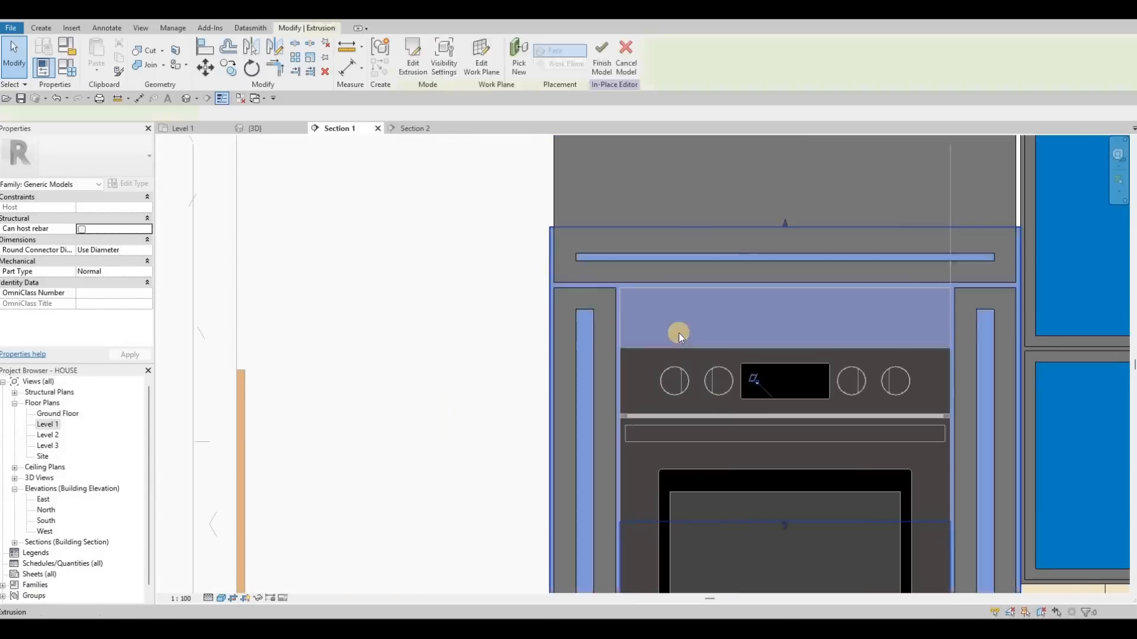
scroll(670, 331, down, 2)
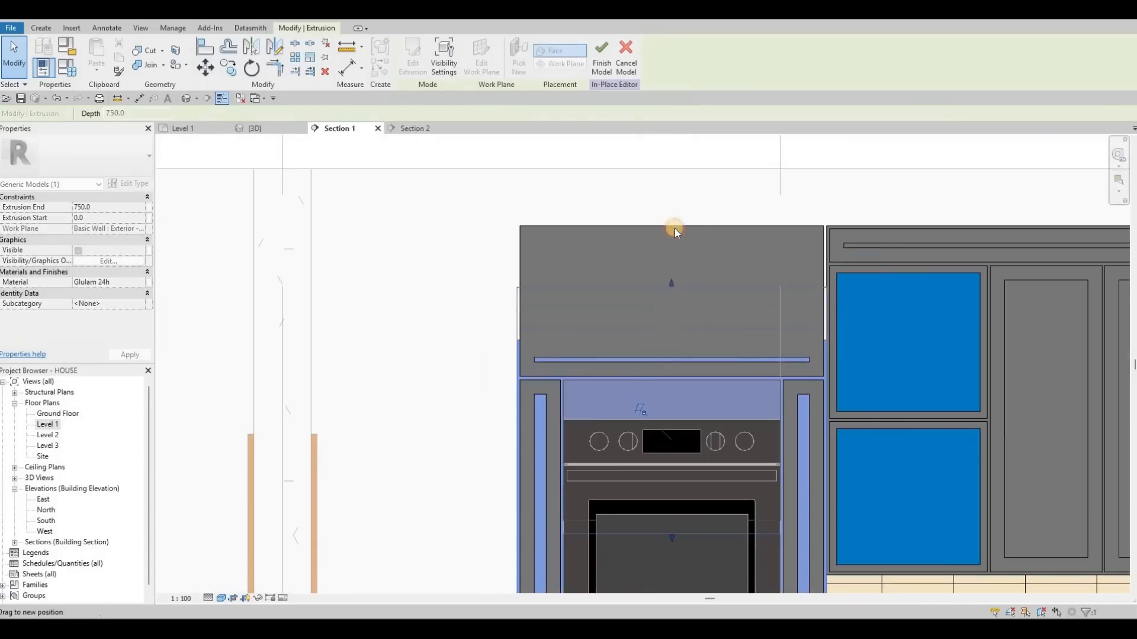
drag(669, 298, 675, 227)
- Select and inspect the lower door extrusions beneath the ovens
middle_drag(616, 481, 632, 375)
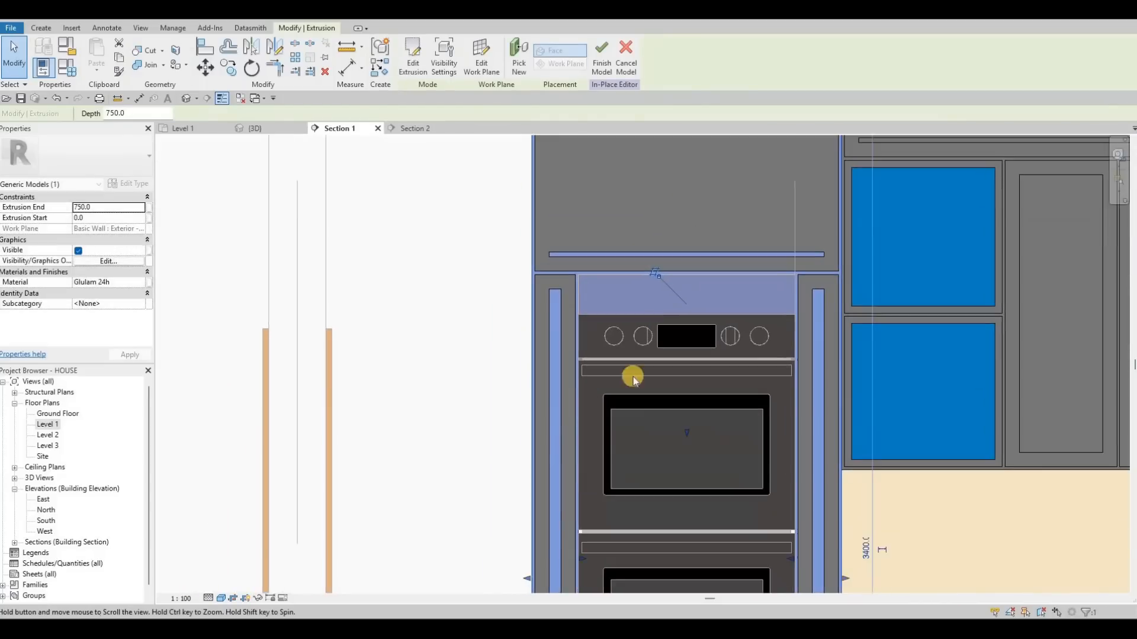
middle_drag(584, 509, 572, 425)
scroll(581, 503, down, 2)
middle_drag(589, 570, 608, 411)
key(Escape)
scroll(574, 504, down, 1)
middle_drag(557, 583, 579, 364)
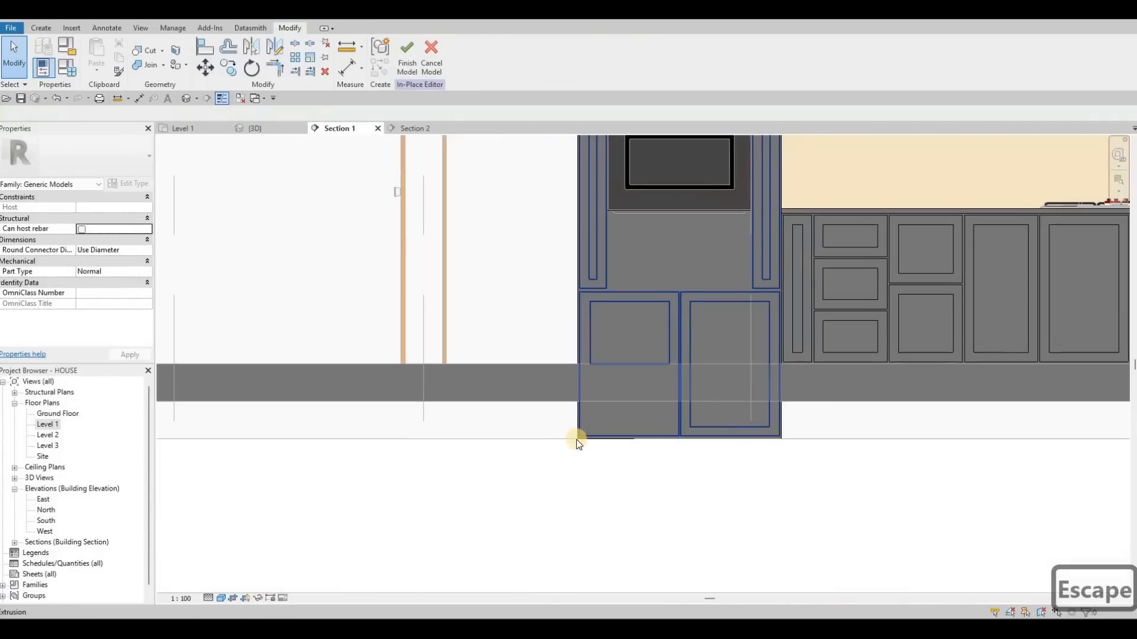
key(Escape)
scroll(578, 436, up, 4)
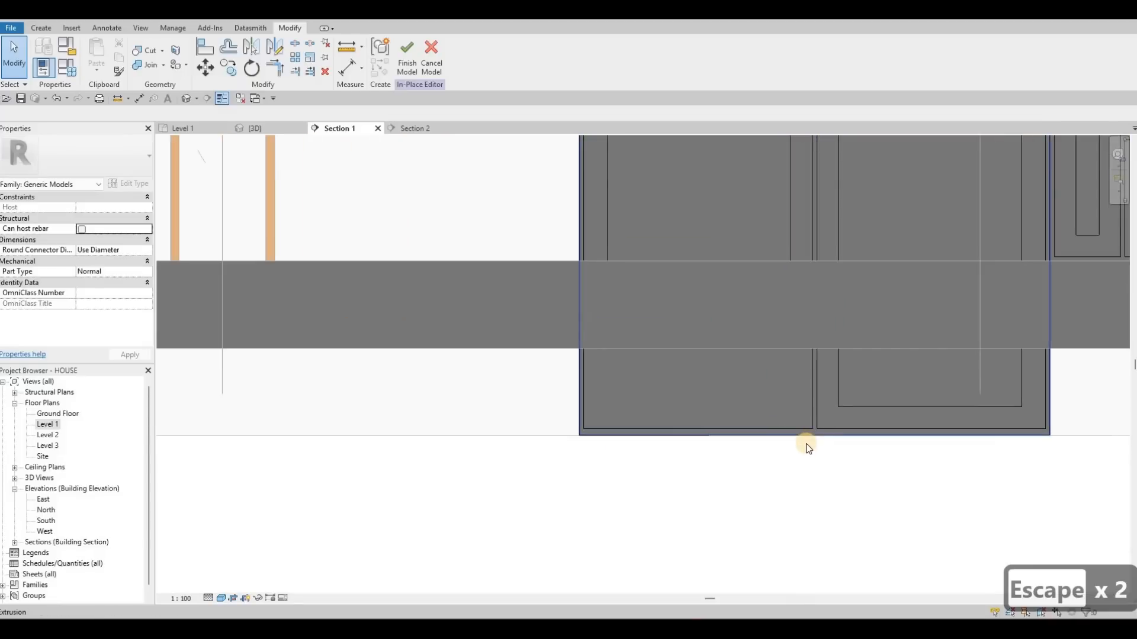
click(813, 432)
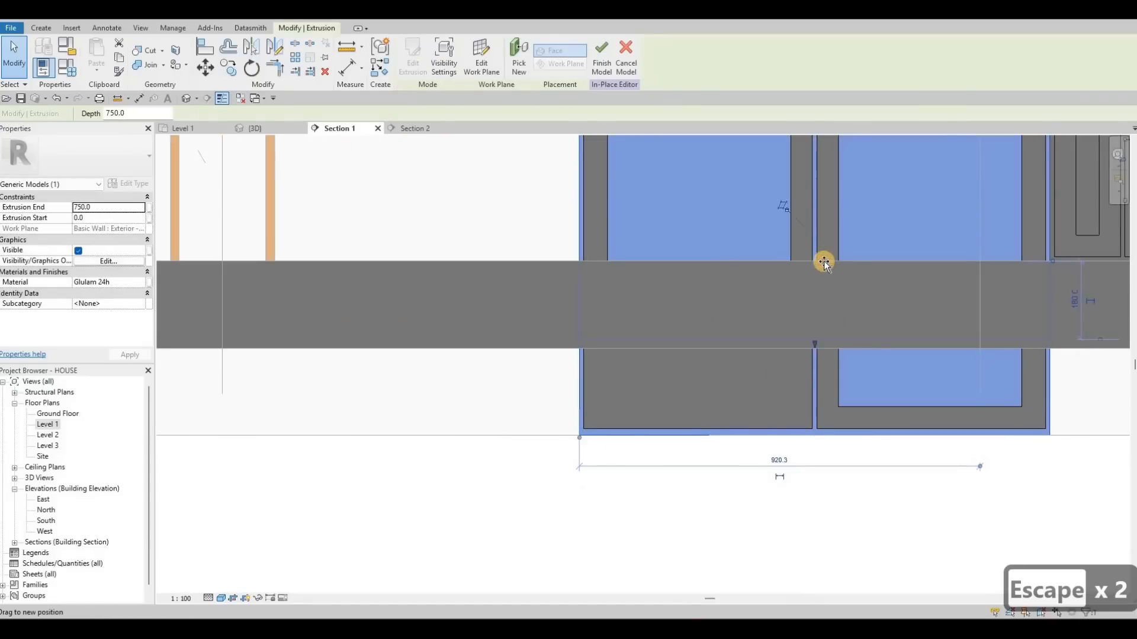
key(Escape)
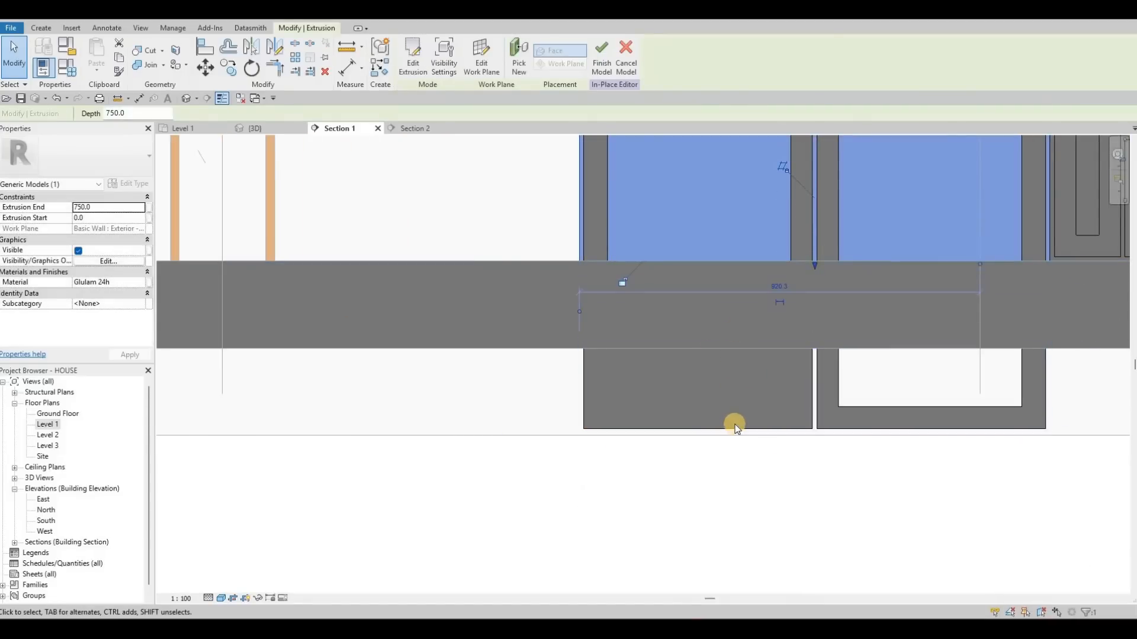
click(699, 425)
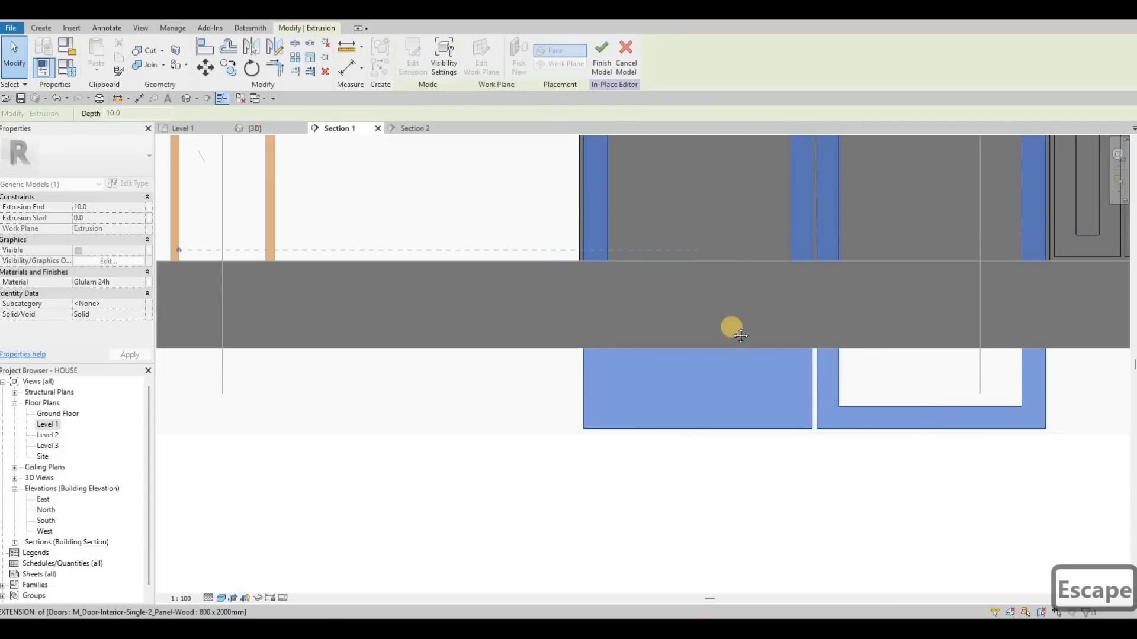
key(Escape)
key(Escape)
- Raise the bottom edges of the left lower door frame extrusion and its inset to the floor line
scroll(722, 292, down, 2)
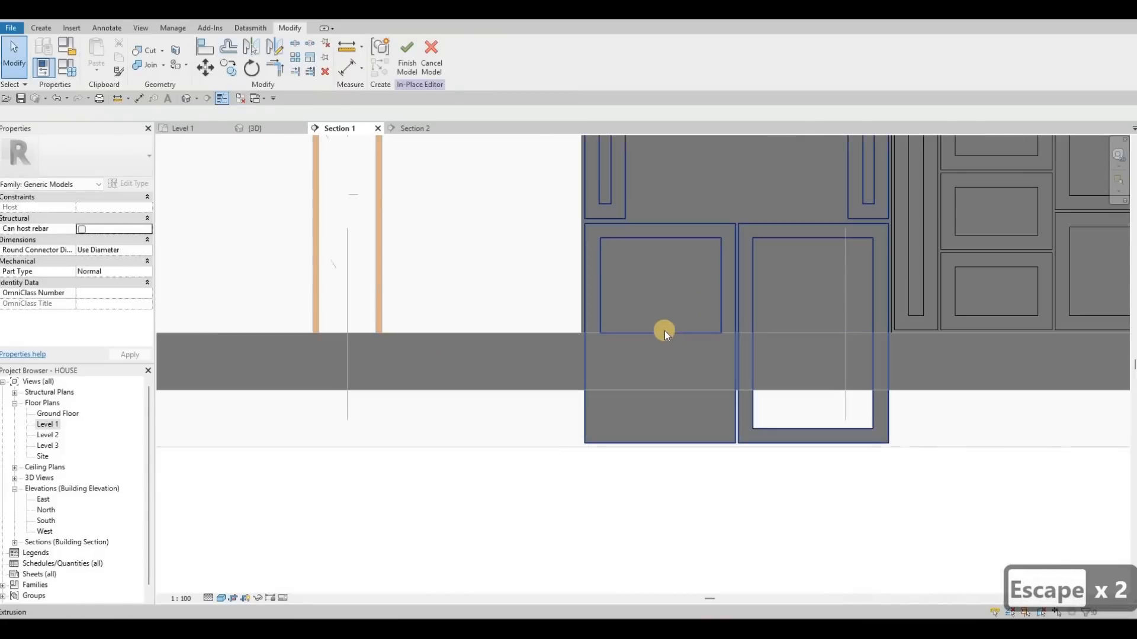
click(671, 314)
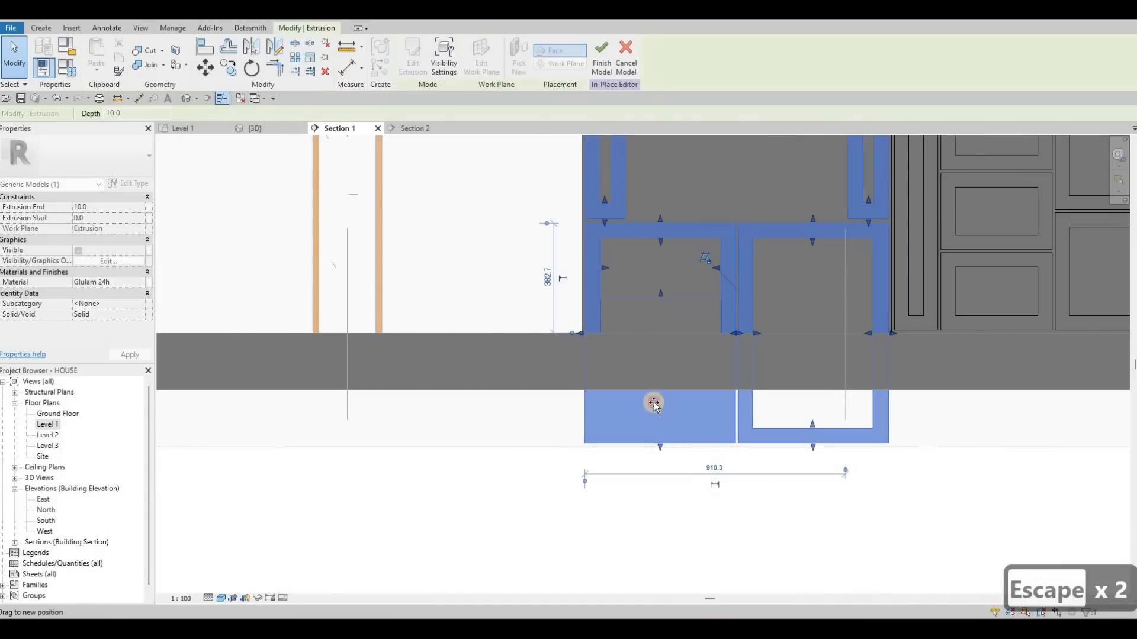
drag(654, 403, 659, 335)
drag(812, 425, 811, 302)
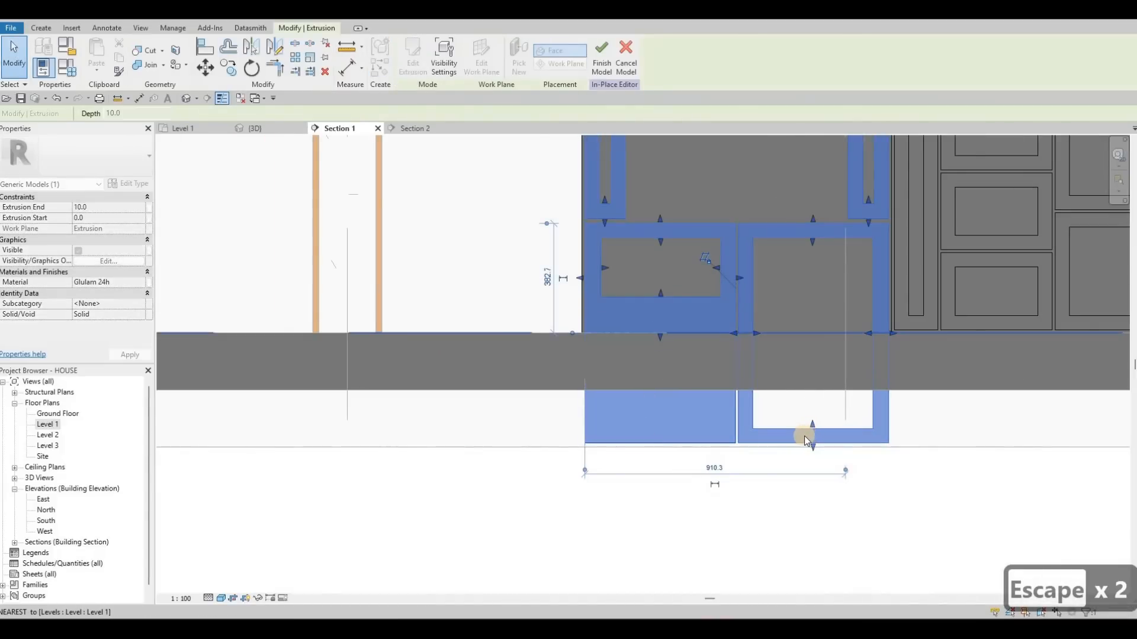
key(Escape)
- Raise the right lower door extrusion's bottom to the floor line and adjust the left door's inset edge
click(815, 315)
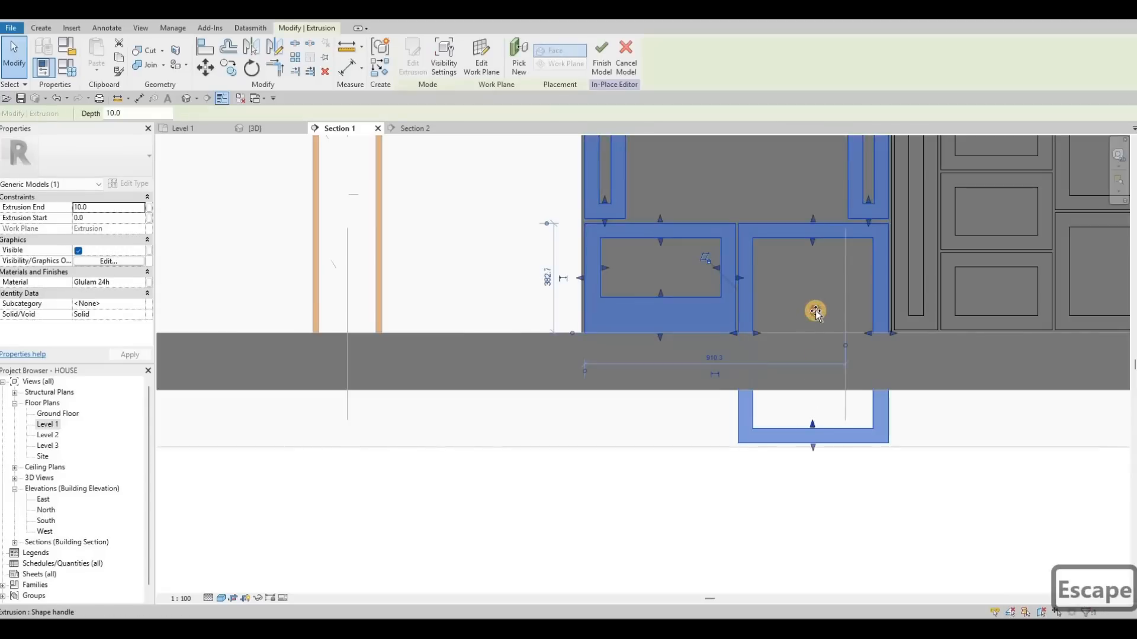
drag(811, 445, 784, 340)
scroll(784, 338, up, 3)
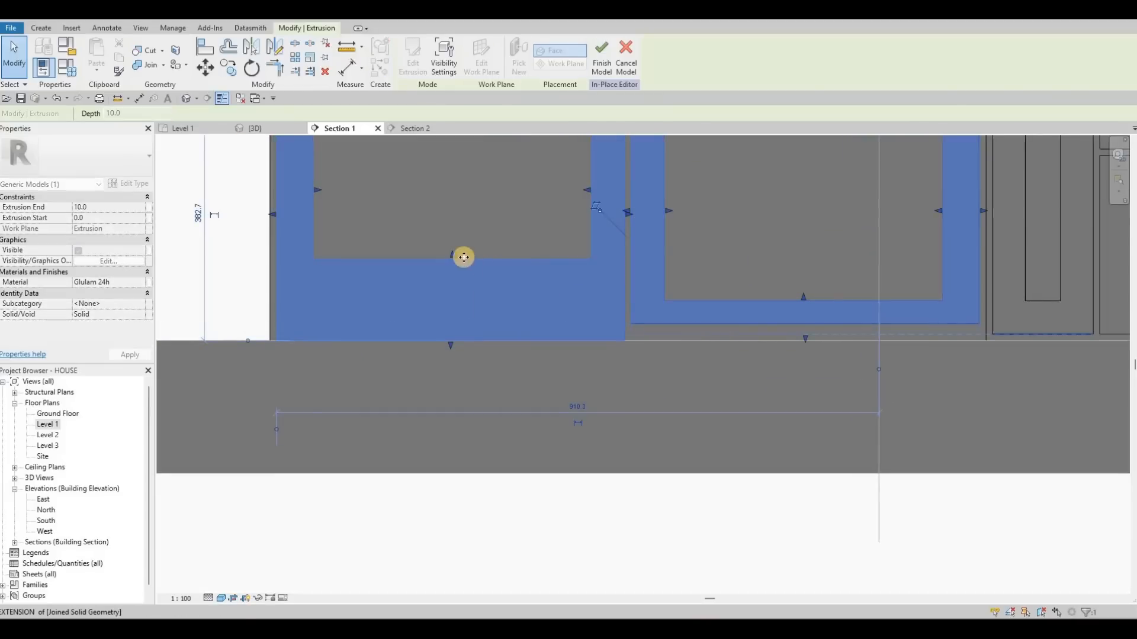
drag(450, 299, 452, 328)
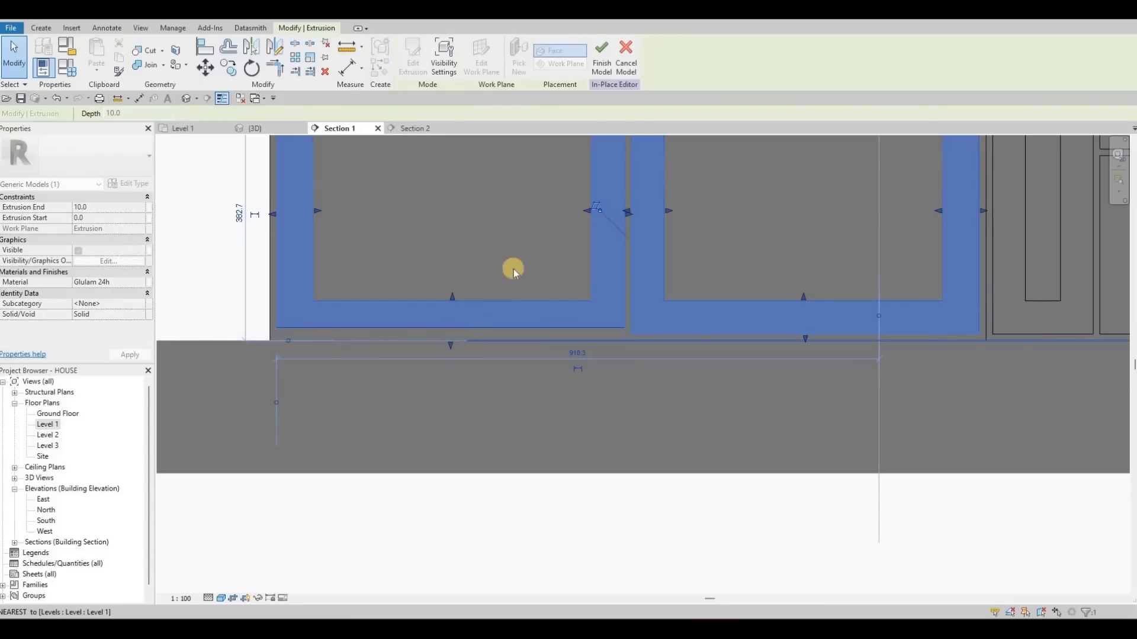
key(Escape)
- Move the oven tower's horizontal top rail extrusion up to the top edge of the cabinet
scroll(586, 392, down, 5)
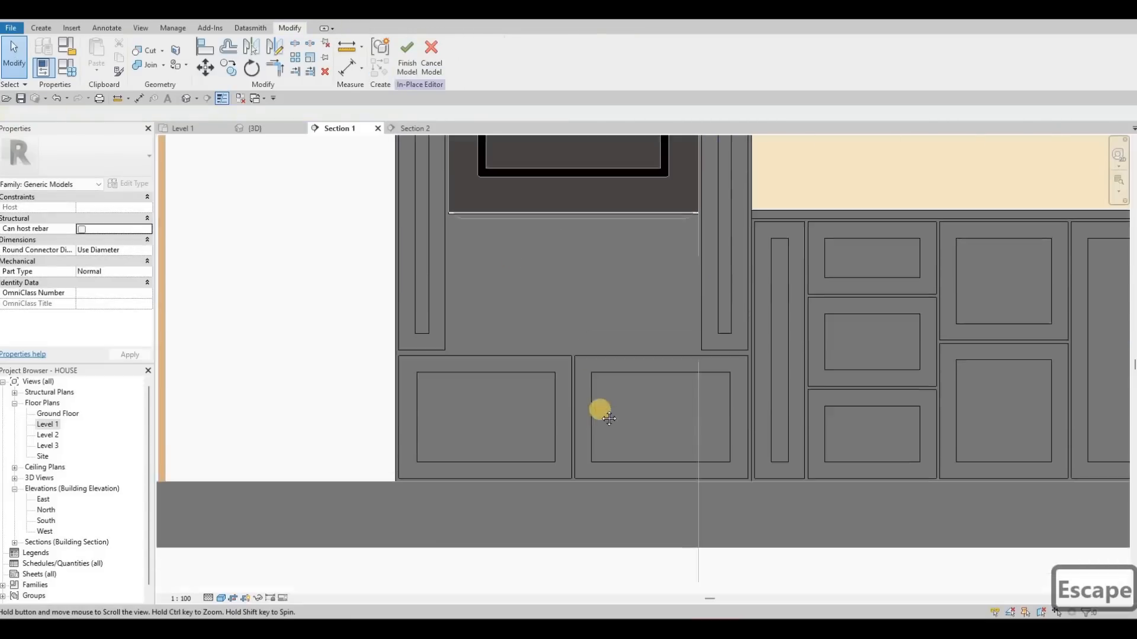
scroll(598, 318, up, 5)
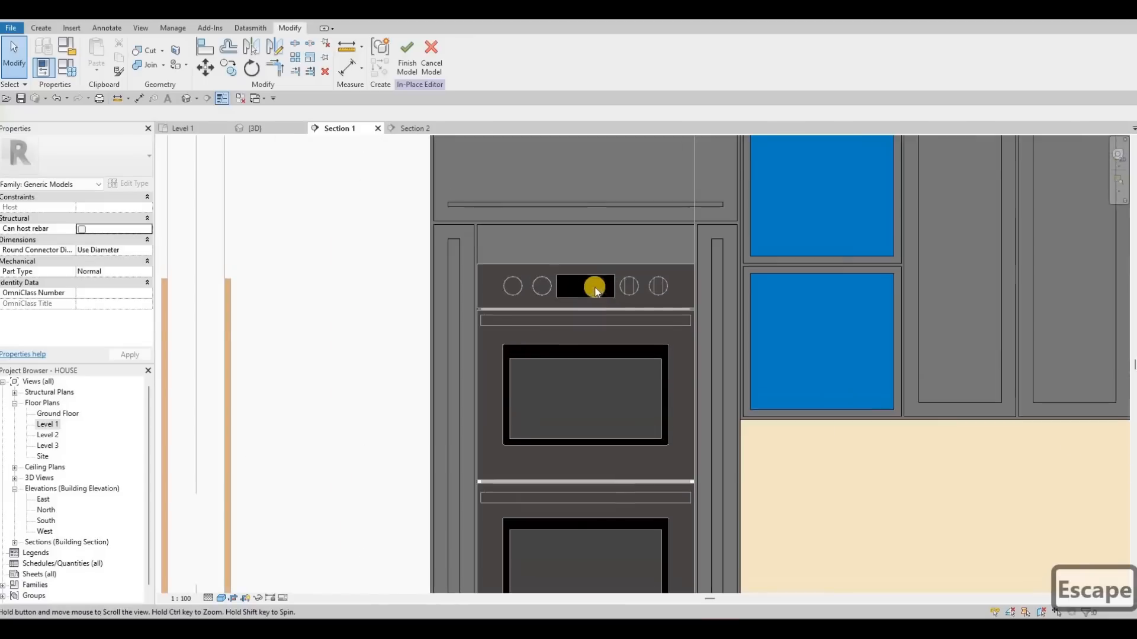
click(592, 286)
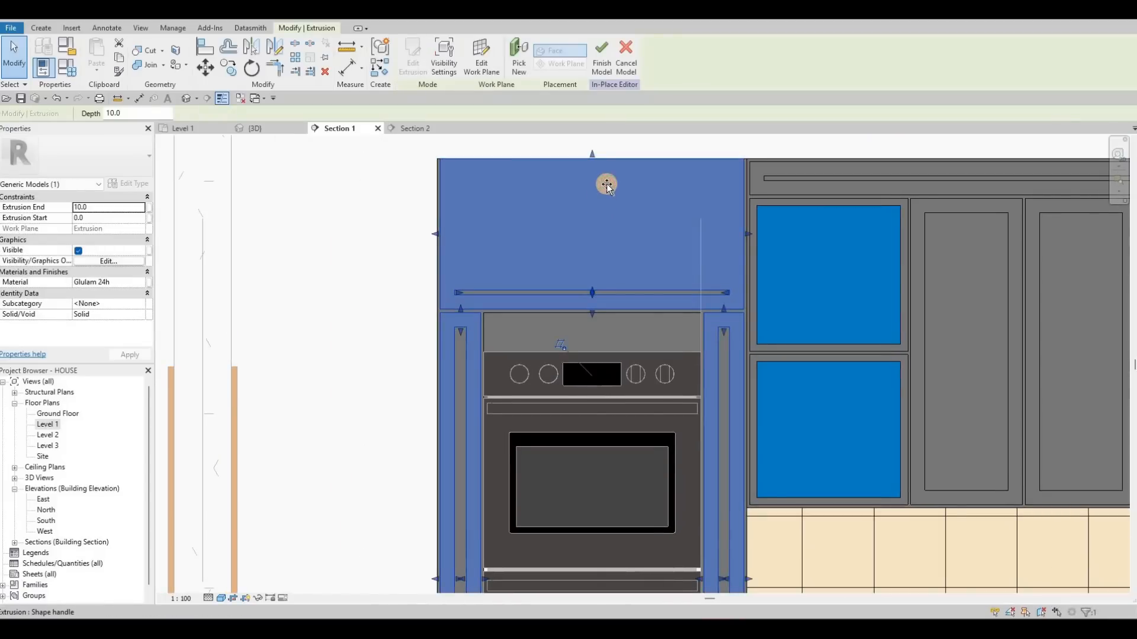
drag(594, 285, 609, 190)
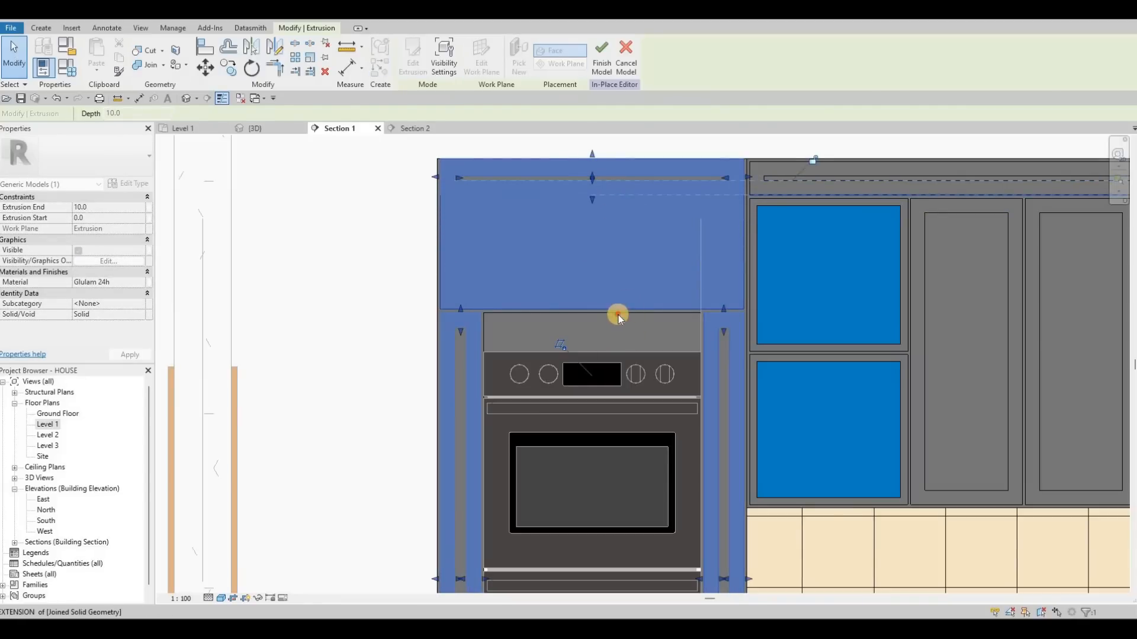
key(Escape)
- Move the void extrusion above the oven upward into the tower's upper section to form a recess
click(593, 309)
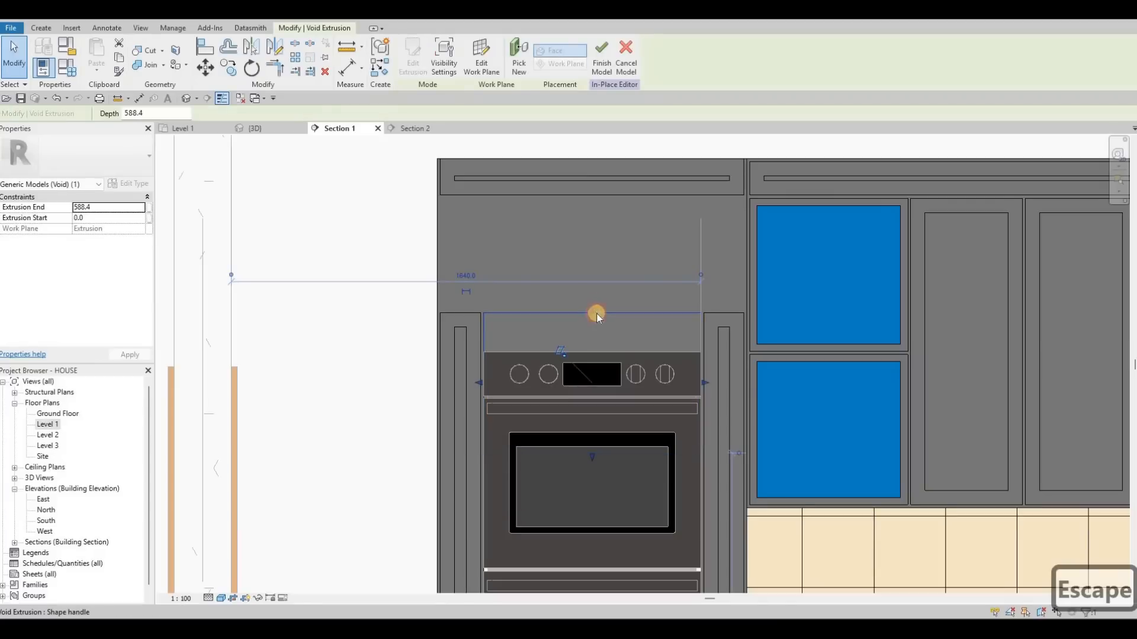
drag(577, 444, 581, 438)
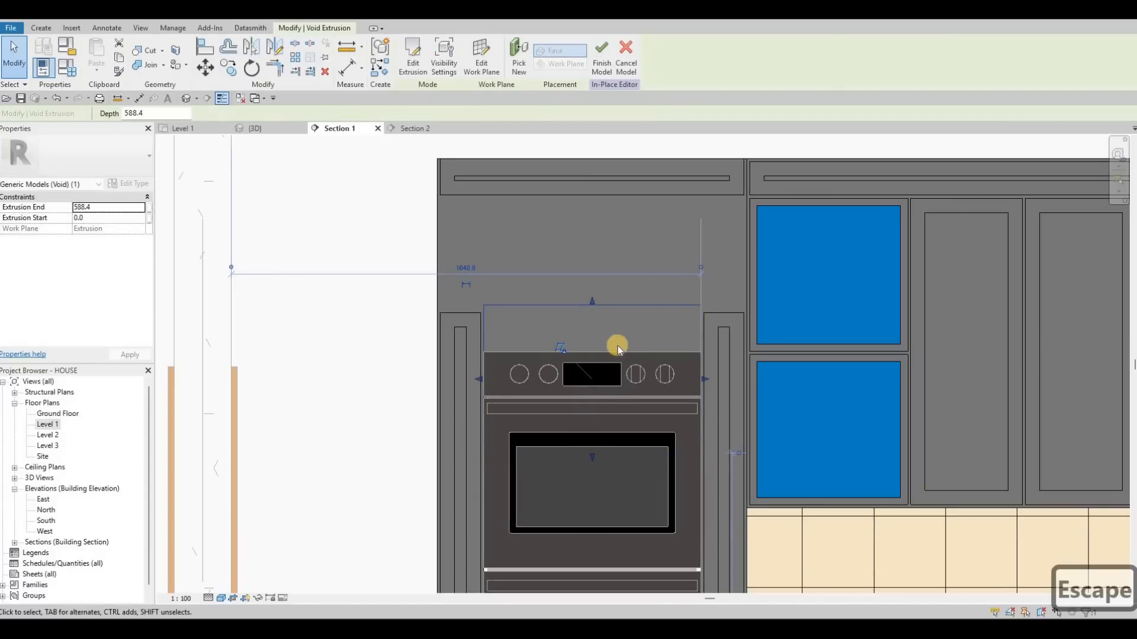
scroll(615, 347, down, 3)
middle_drag(604, 452, 620, 345)
scroll(621, 346, down, 2)
drag(611, 345, 609, 442)
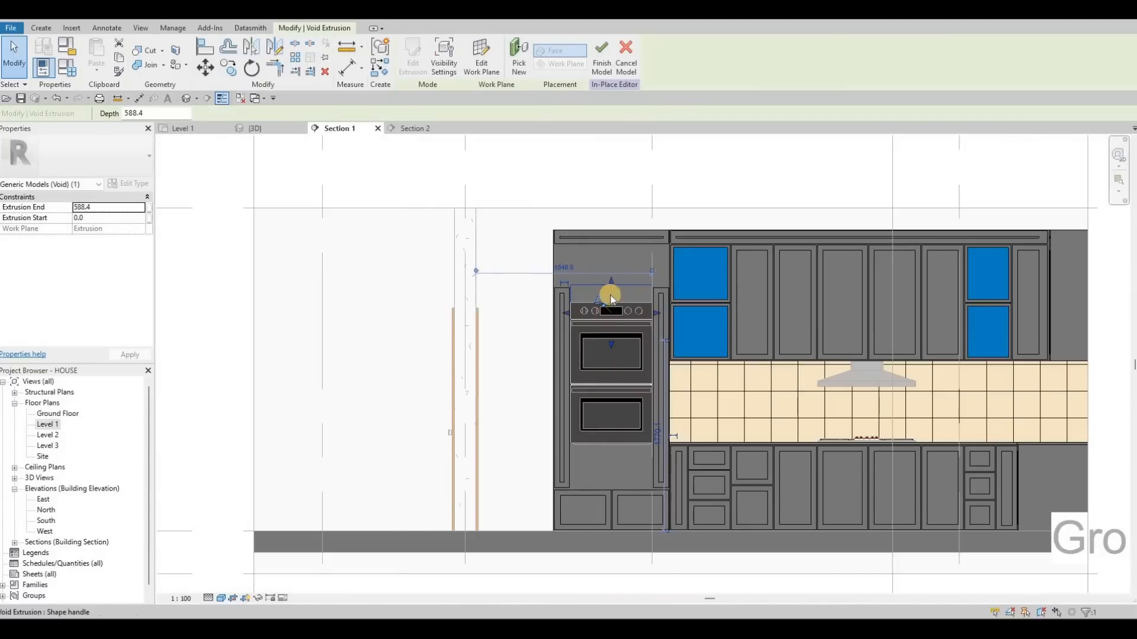
drag(611, 303, 615, 256)
drag(619, 309, 616, 264)
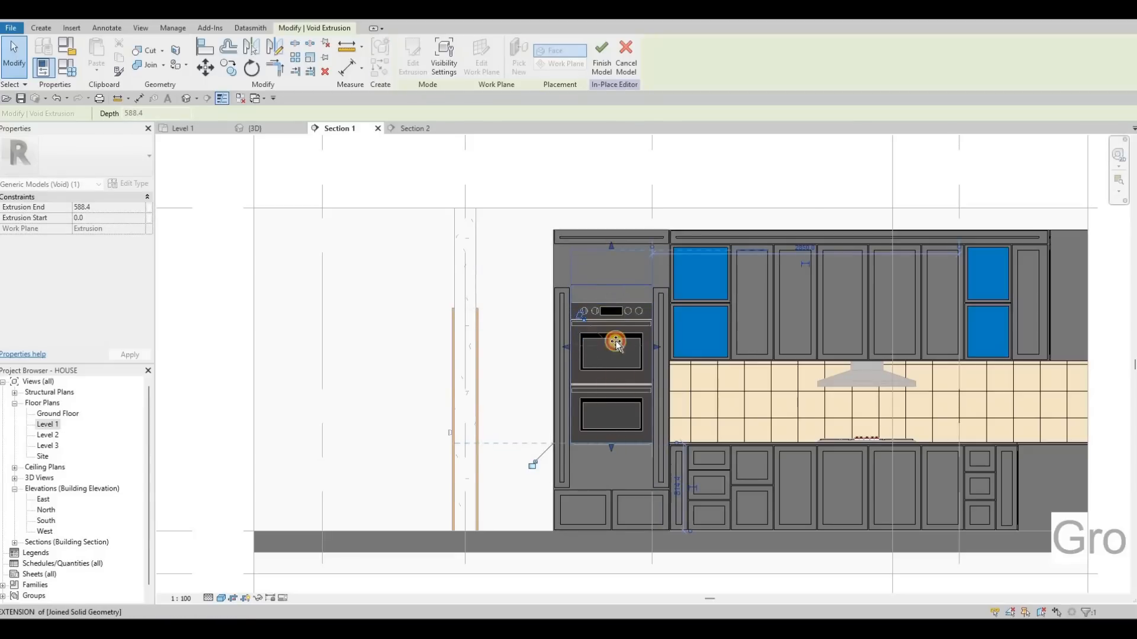
drag(615, 343, 612, 279)
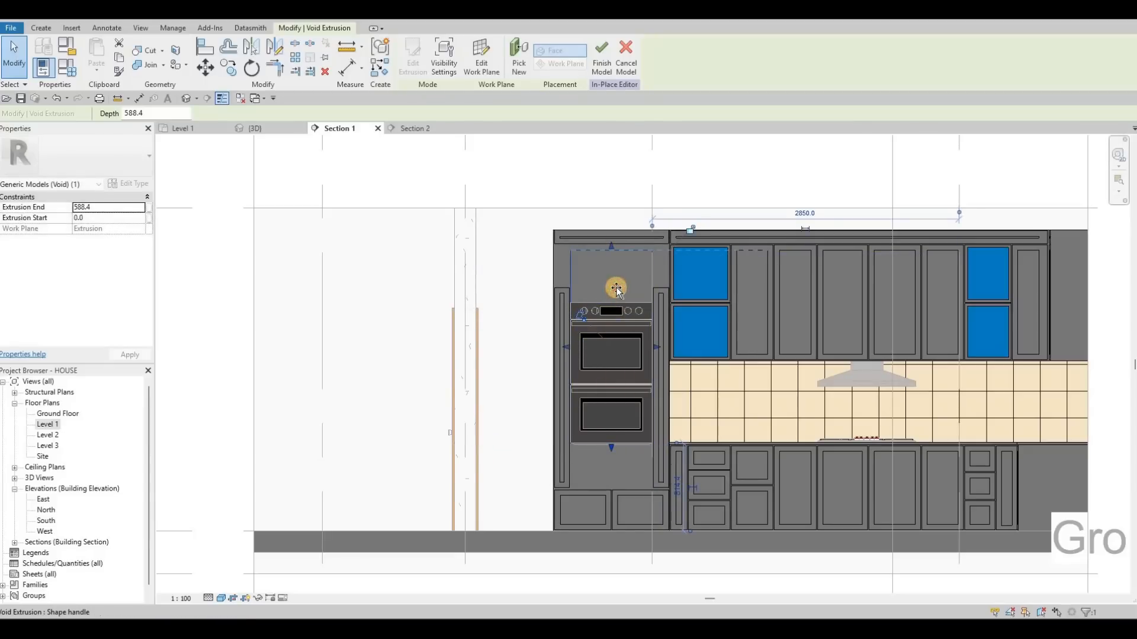
key(Escape)
- Extend the oven tower's side stile extrusions upward to meet the top rail
click(554, 281)
scroll(554, 277, up, 3)
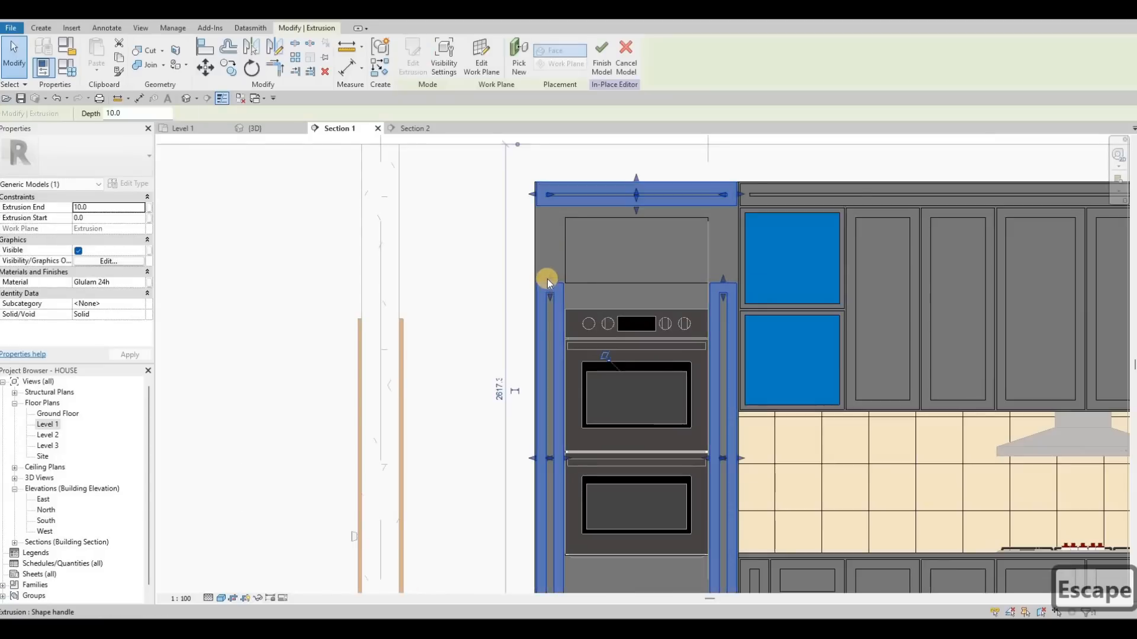
drag(551, 229, 668, 300)
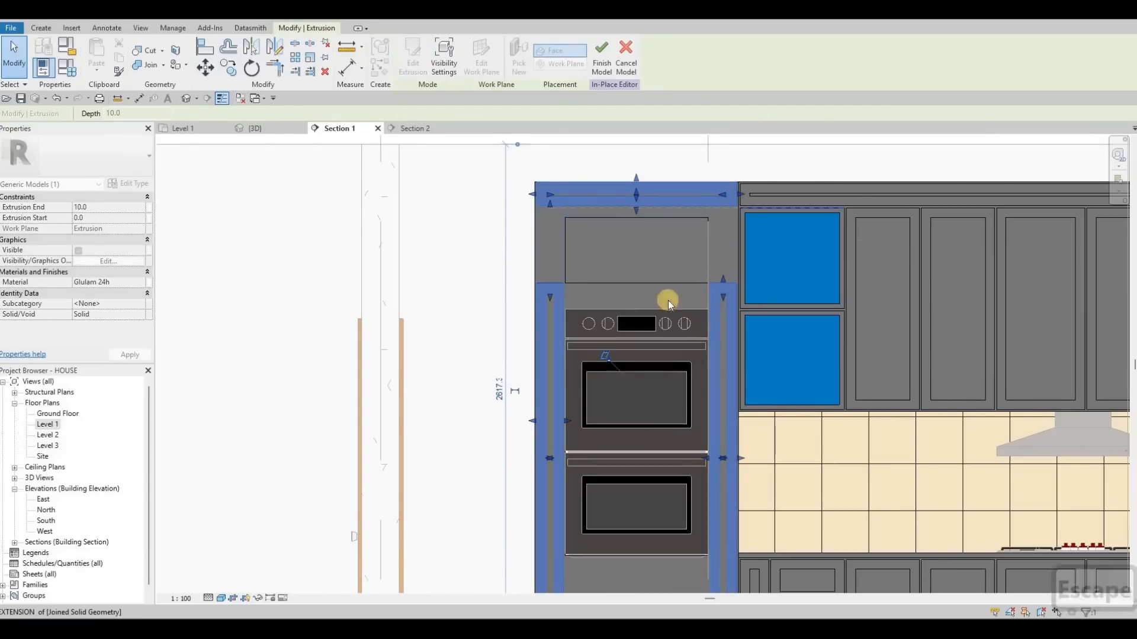
drag(723, 233, 722, 210)
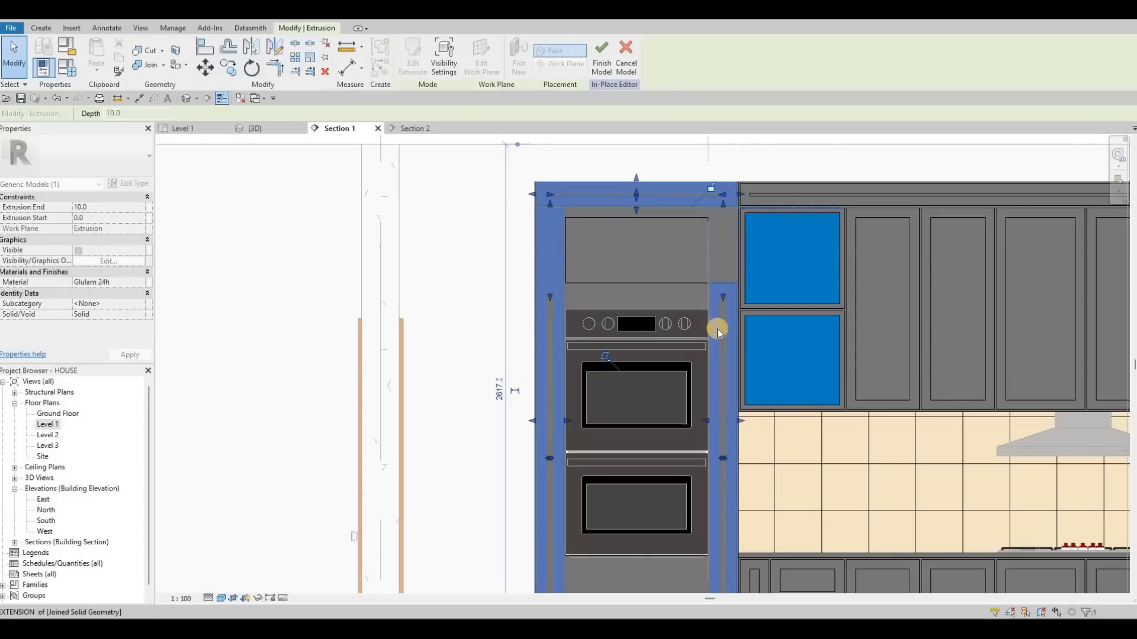
scroll(723, 275, up, 3)
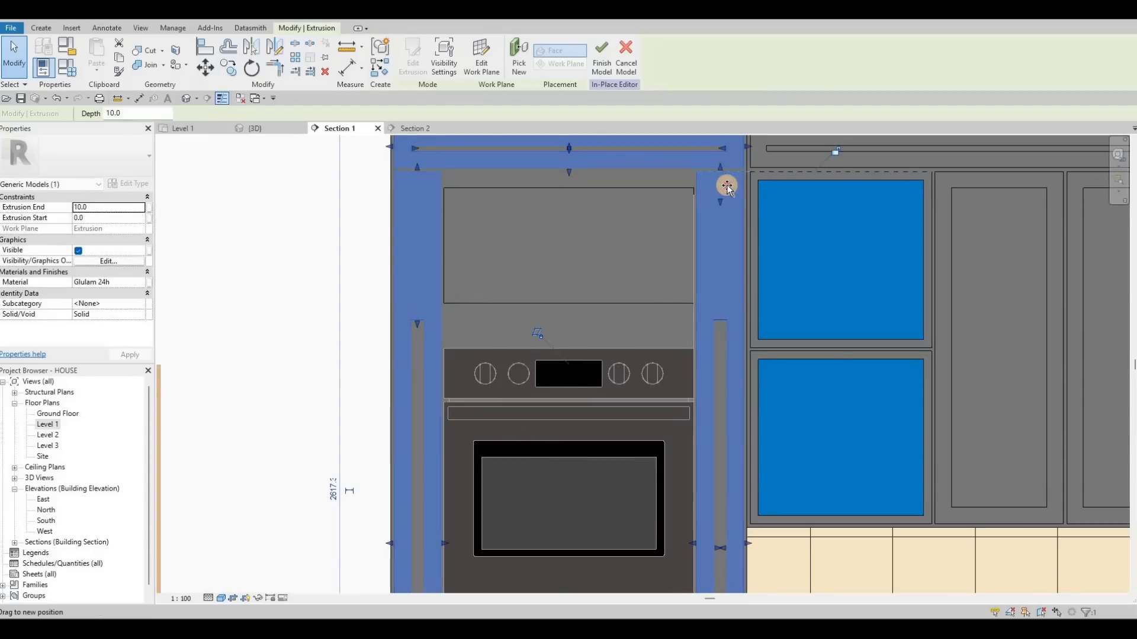
drag(727, 187, 727, 182)
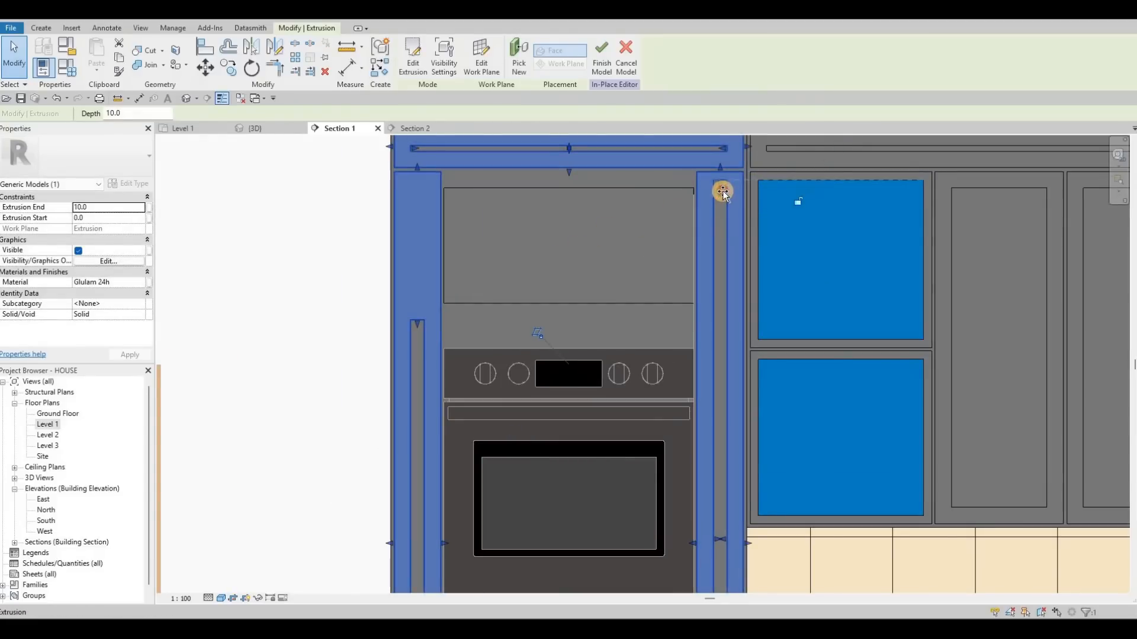
drag(723, 194, 721, 193)
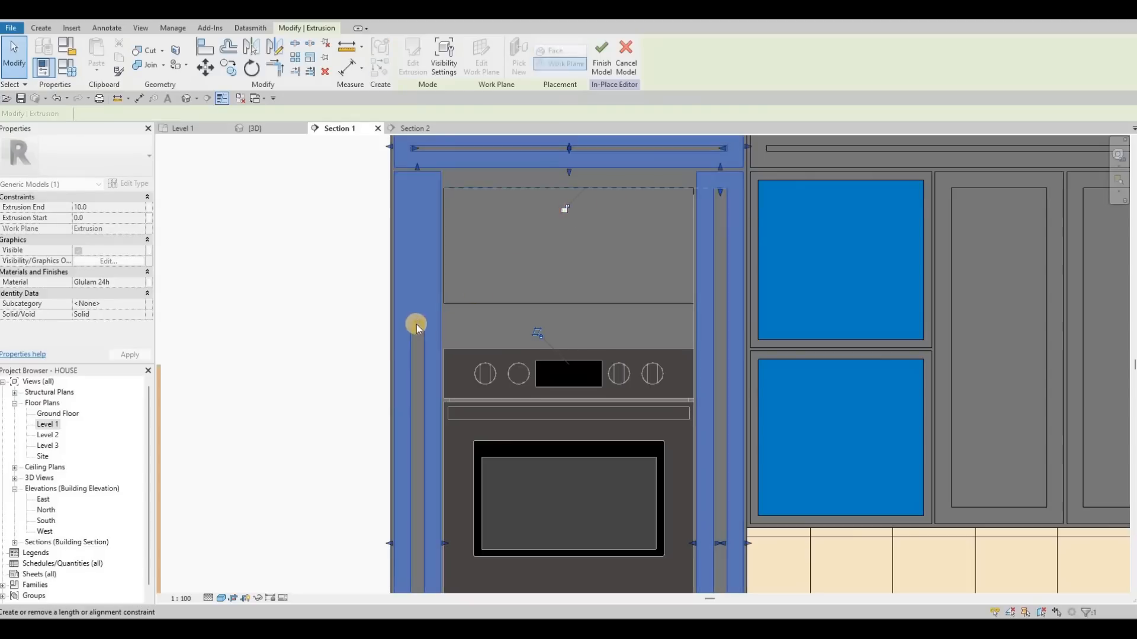
drag(432, 191, 429, 191)
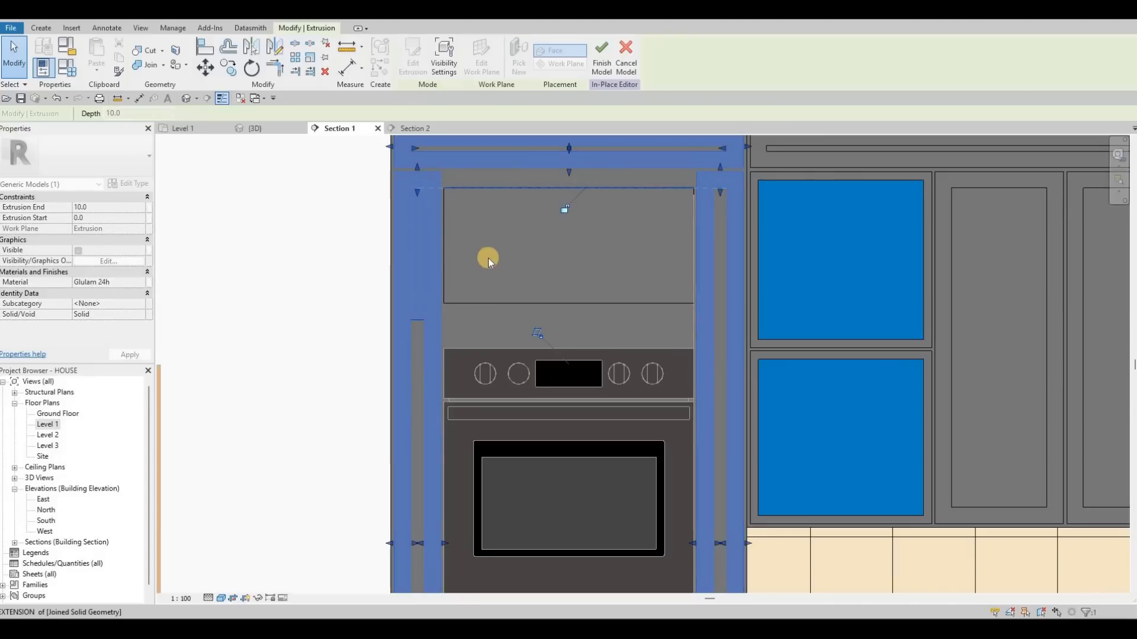
- Finish editing the in-place kitchen cabinet model
scroll(620, 290, down, 1)
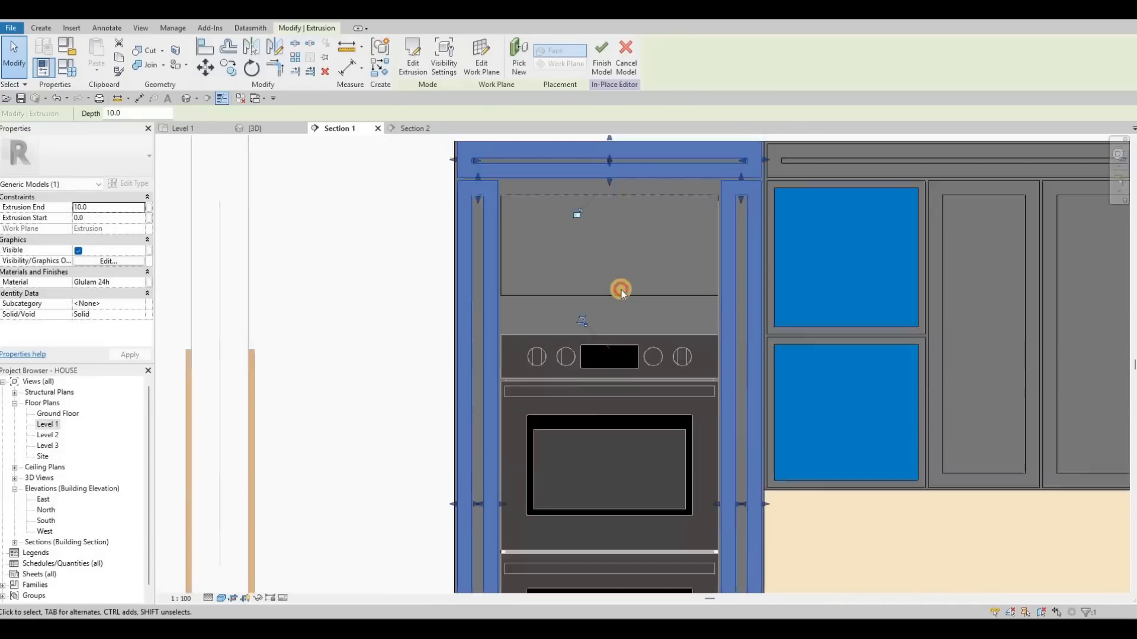
scroll(621, 290, down, 1)
key(Escape)
key(Escape)
click(605, 303)
drag(606, 298, 607, 317)
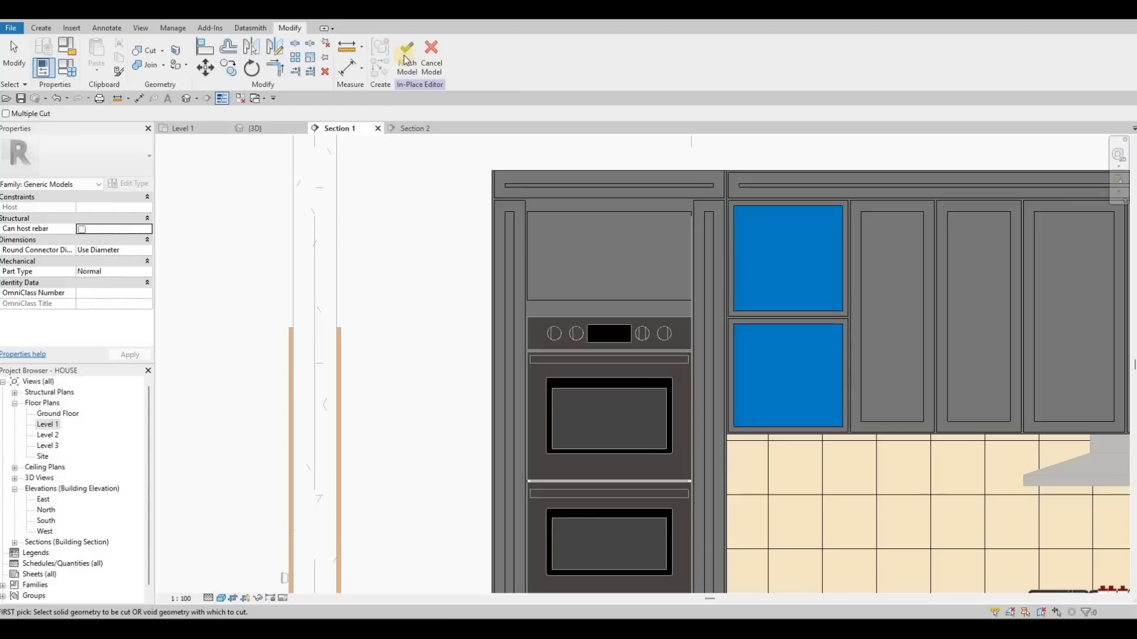
click(407, 60)
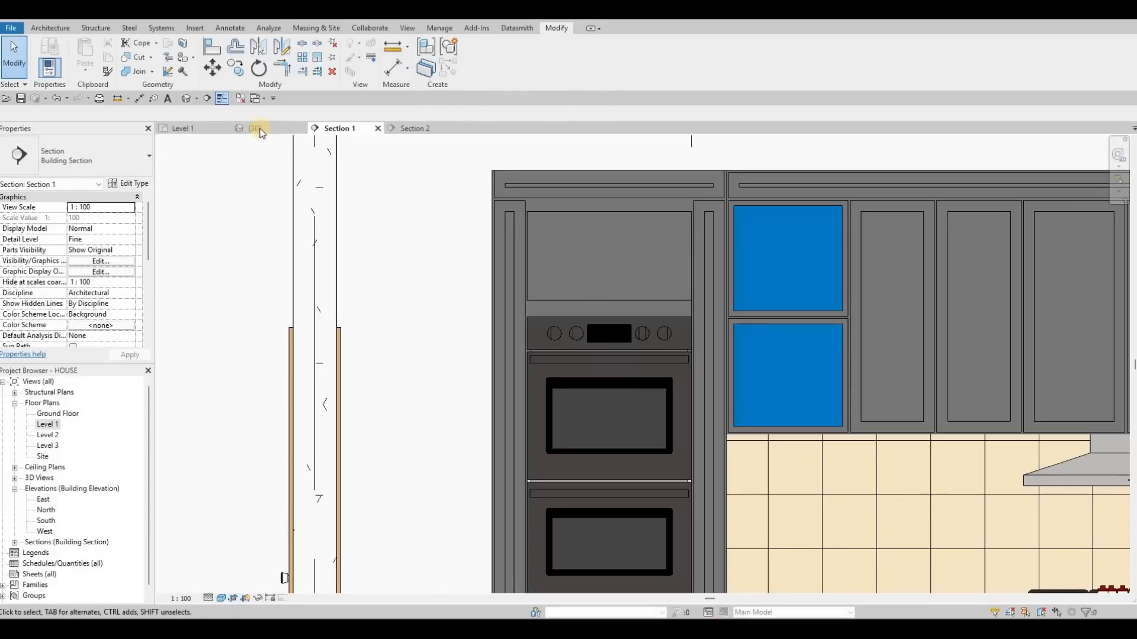
- Check the oven tower in the 3D view and return to the Section 1 view
shift+middle_drag(507, 289, 503, 243)
key(Escape)
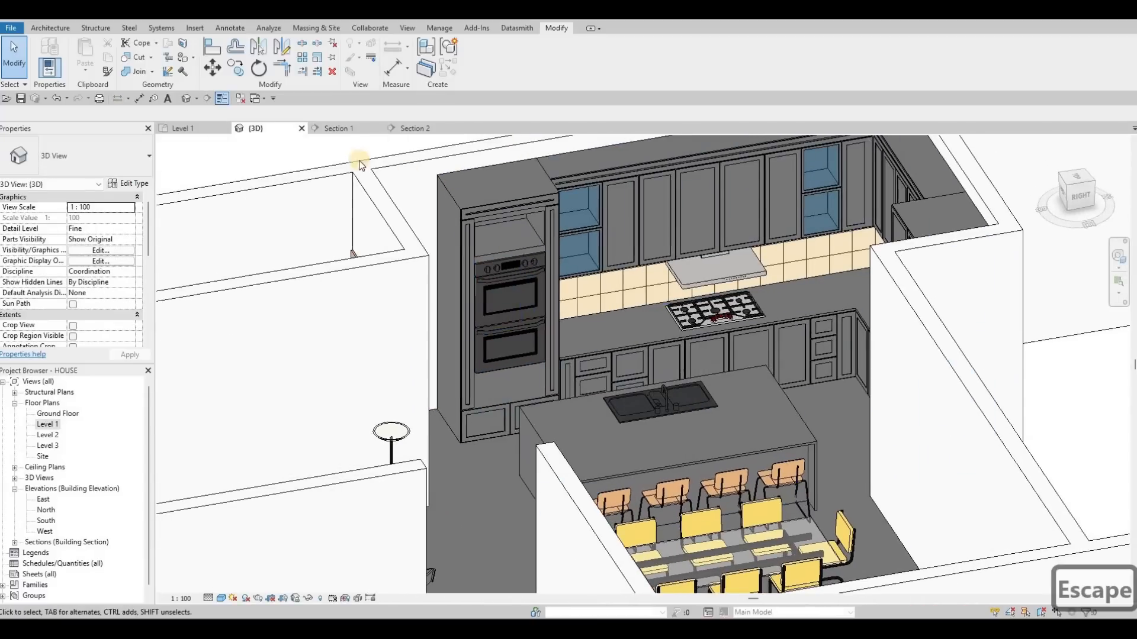
click(346, 130)
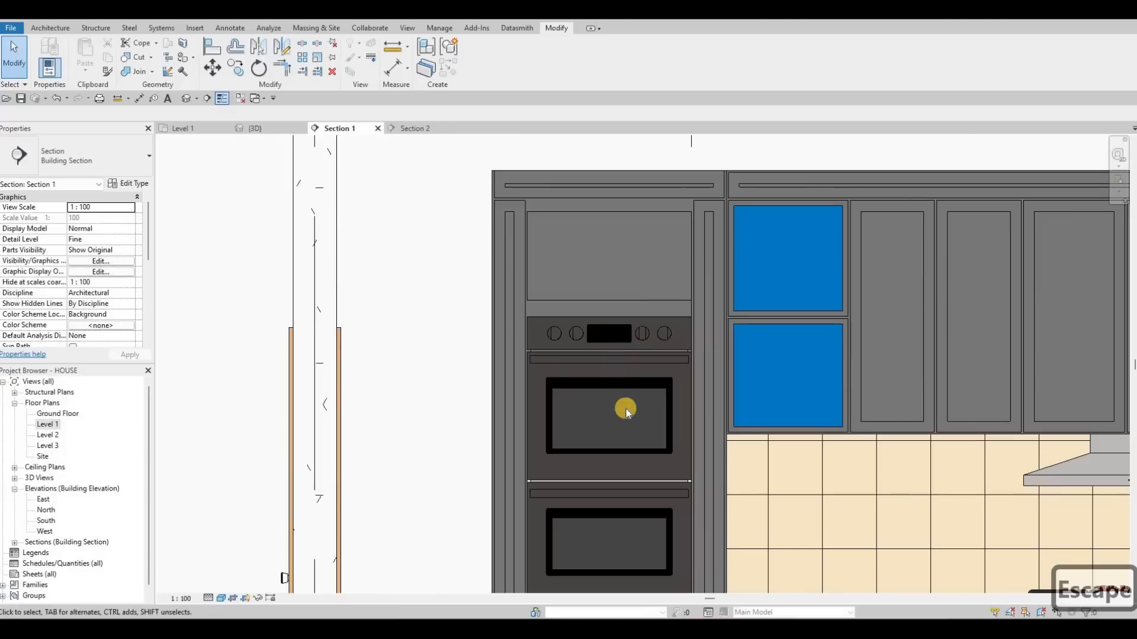
- Reopen the cabinet model in place and shorten the tower's left stile to end just below the lower oven
scroll(627, 412, down, 4)
click(578, 376)
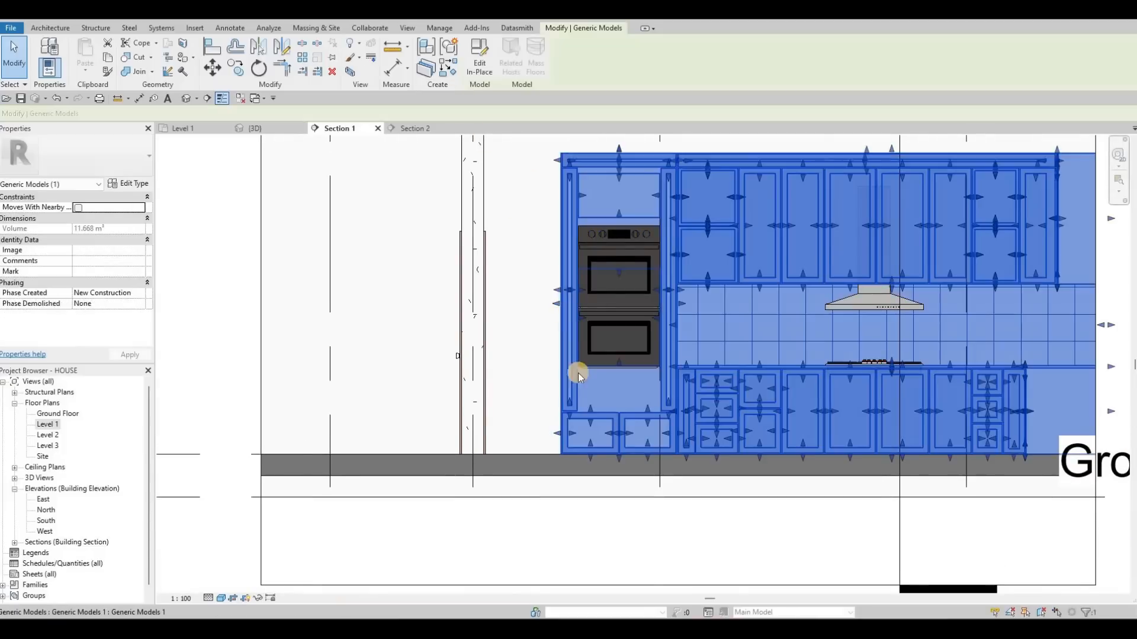
double_click(578, 376)
scroll(563, 409, up, 3)
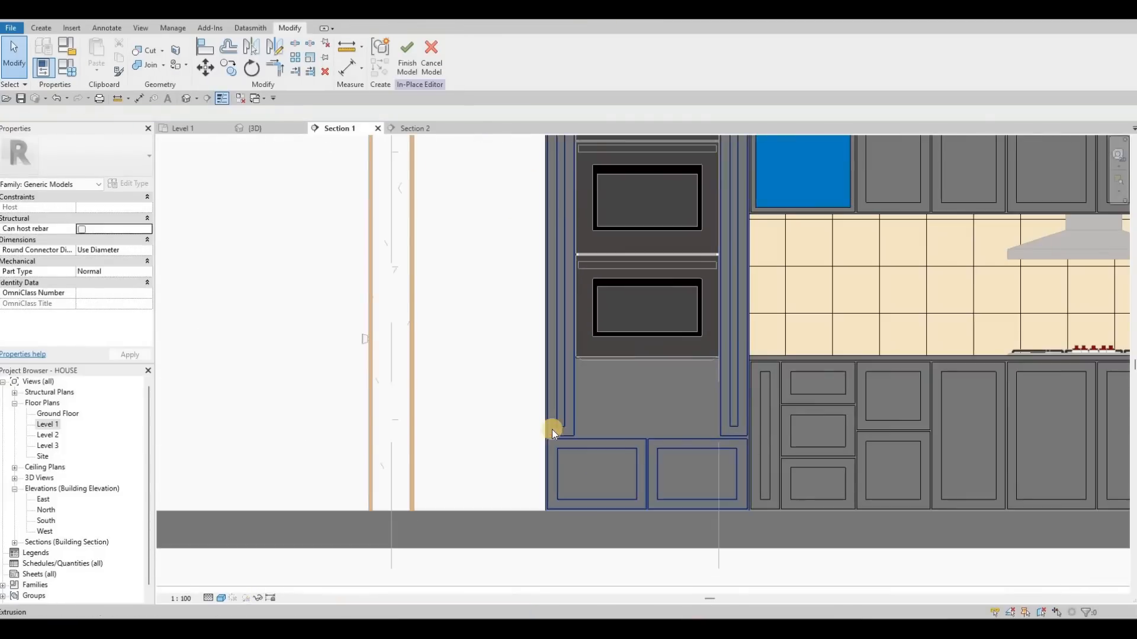
click(559, 419)
scroll(555, 306, up, 3)
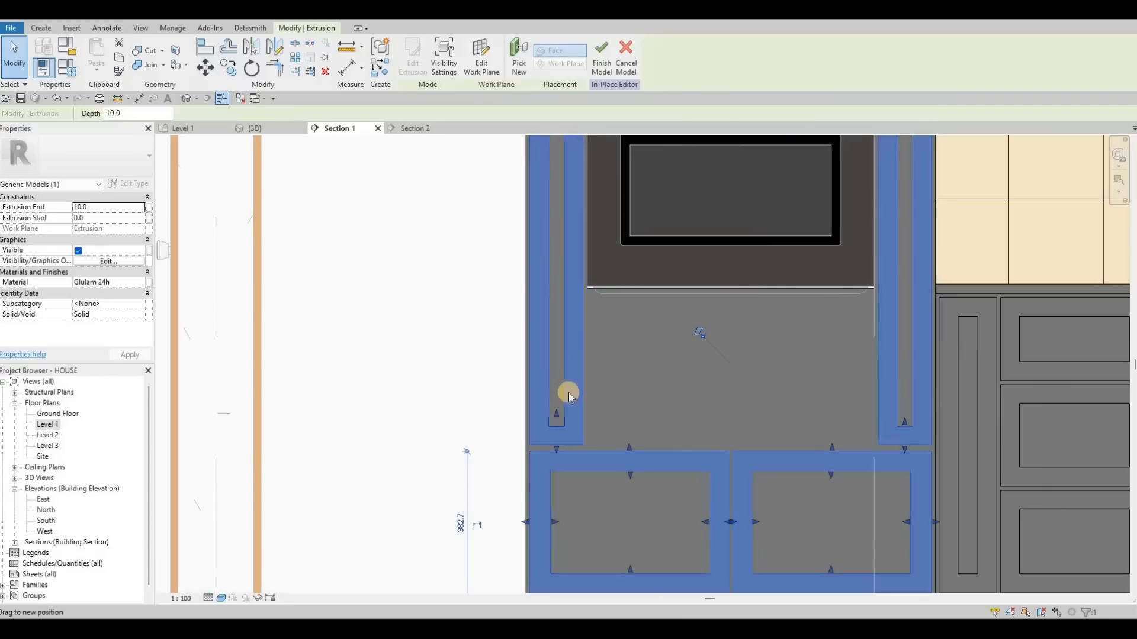
drag(555, 447, 557, 299)
click(558, 262)
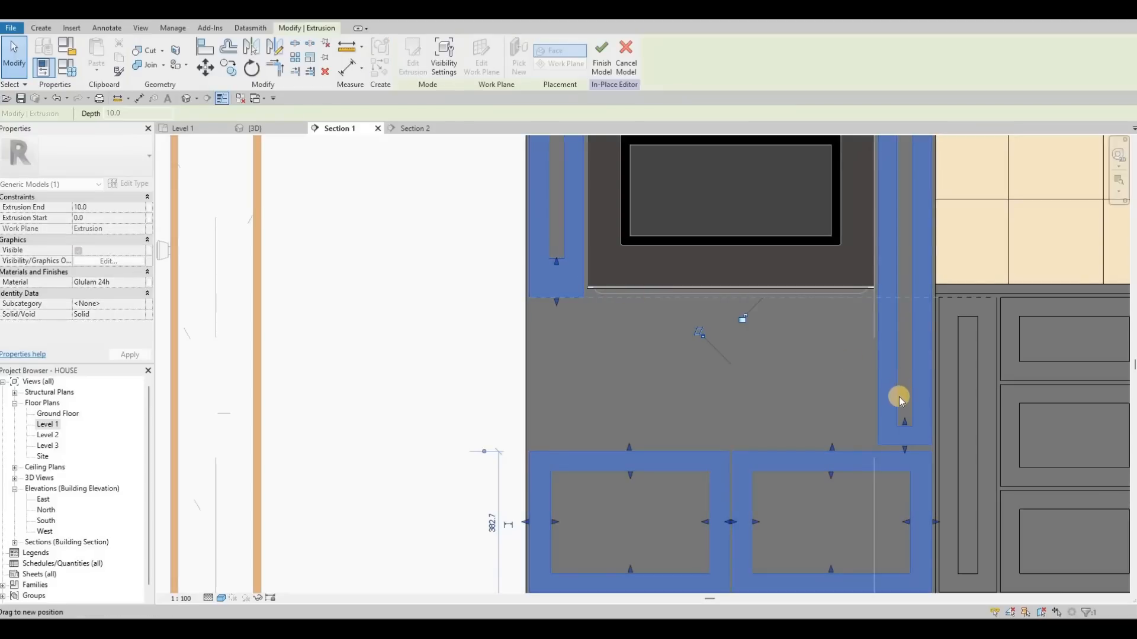
key(Escape)
key(Escape)
- Shorten the tower's right stile to end just below the lower oven
click(895, 279)
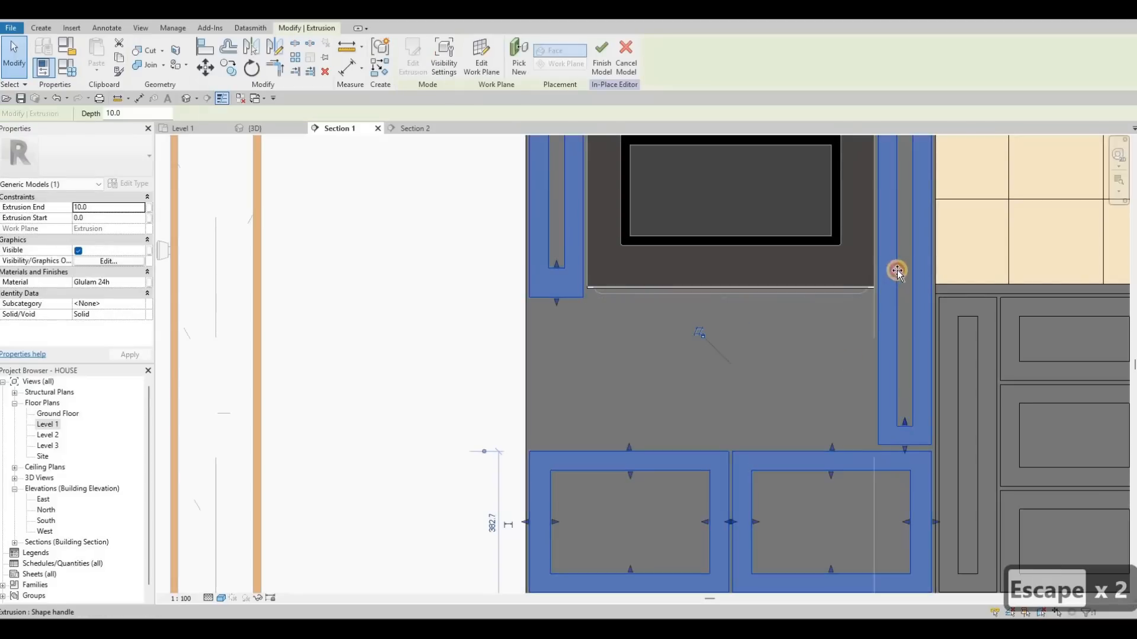
drag(907, 275, 902, 301)
key(Escape)
key(Escape)
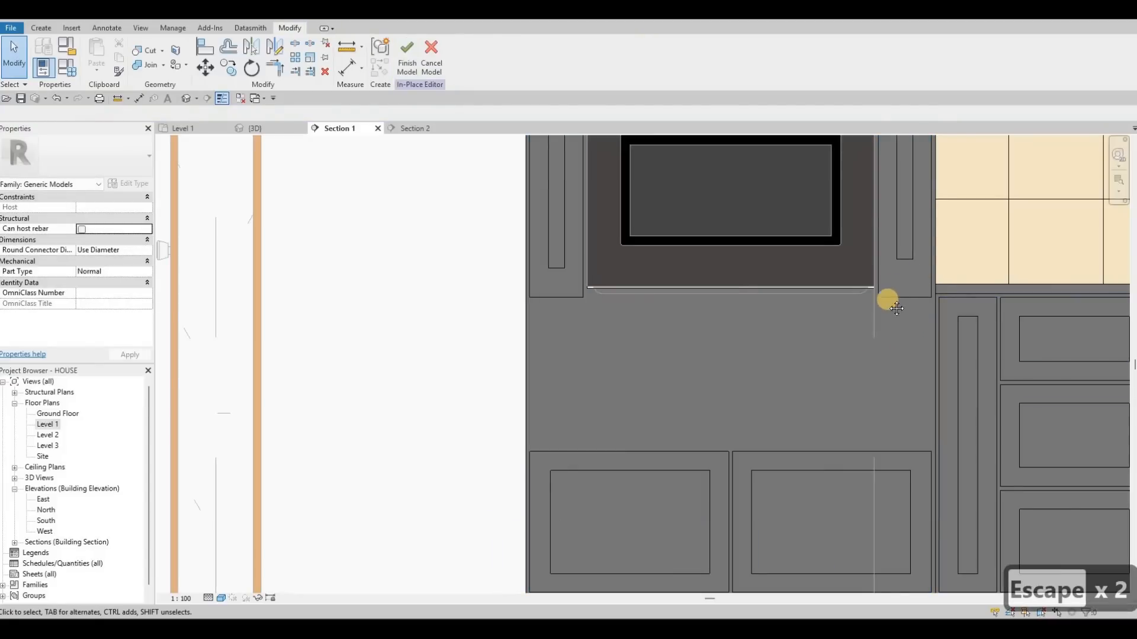
- Align the bottom edges of the tower's stiles to a common line below the oven
scroll(885, 278, up, 1)
scroll(882, 289, up, 1)
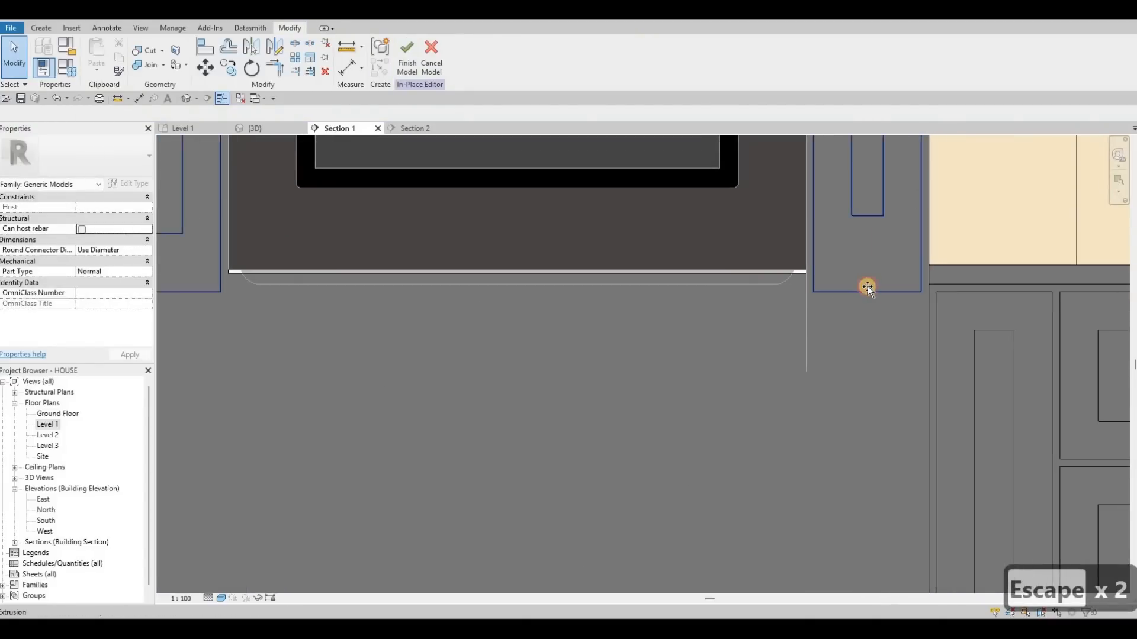
click(867, 288)
key(Escape)
key(Escape)
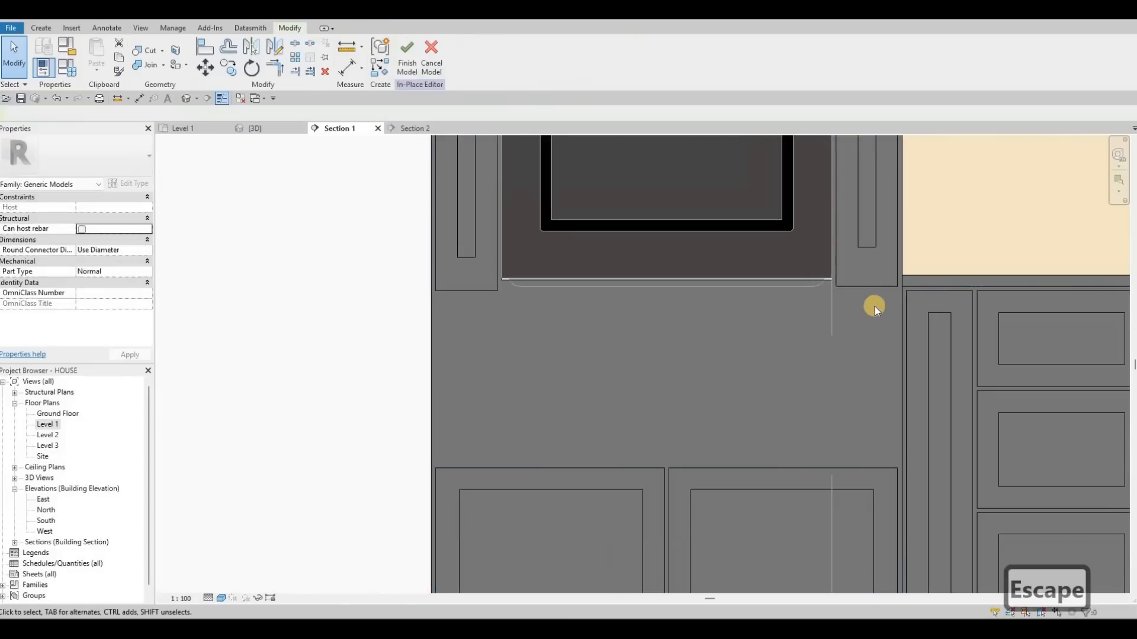
key(a)
key(l)
click(479, 290)
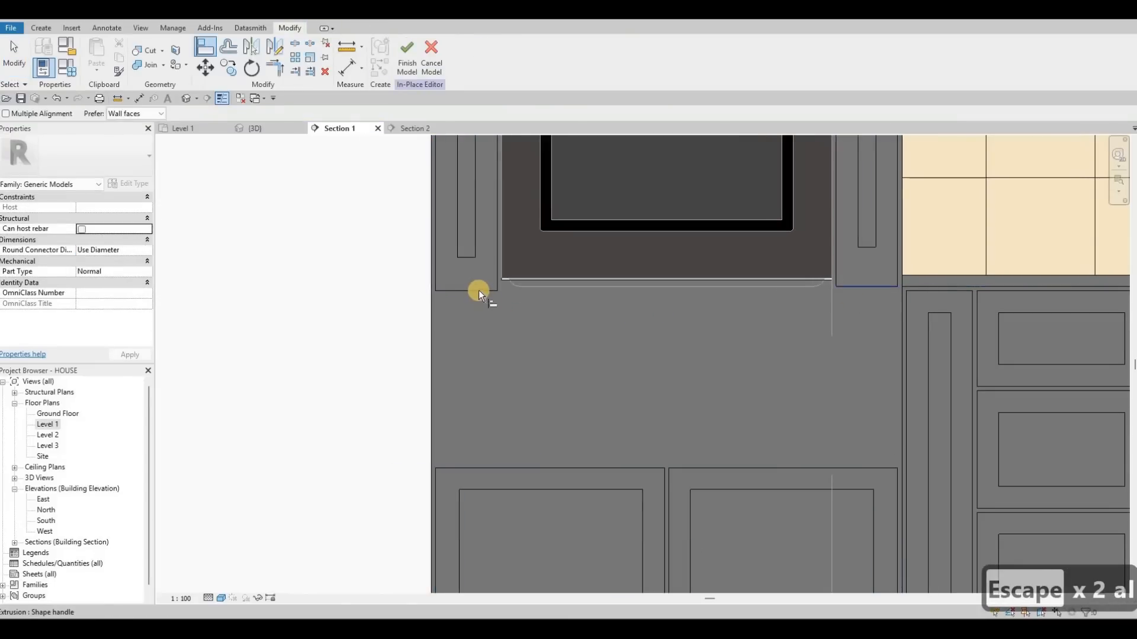
click(538, 290)
key(Escape)
key(Escape)
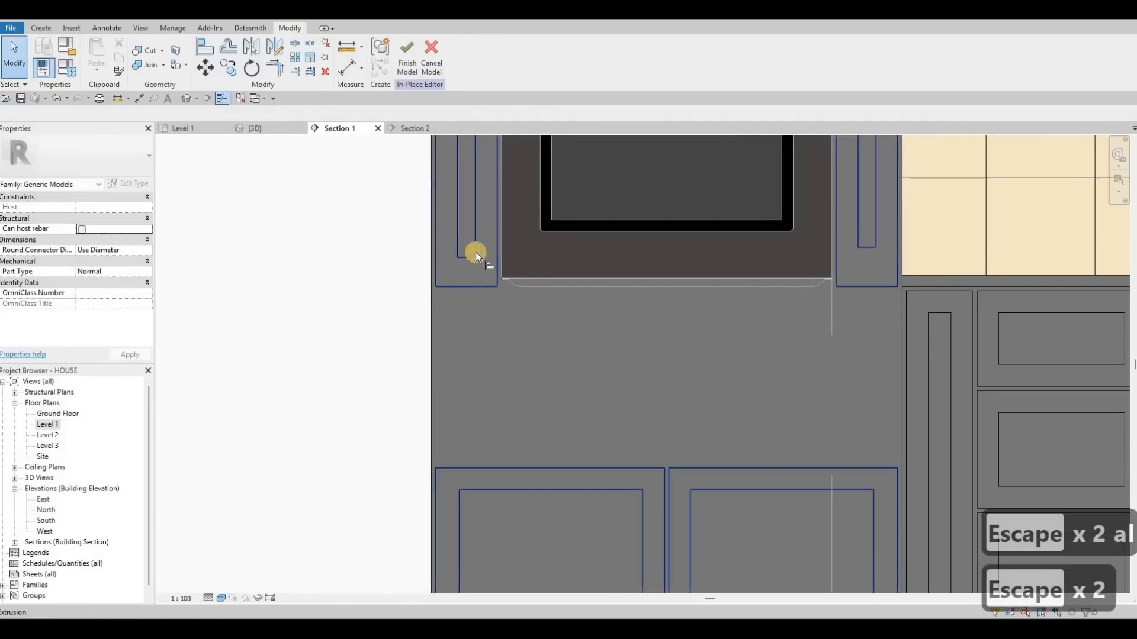
key(a)
key(l)
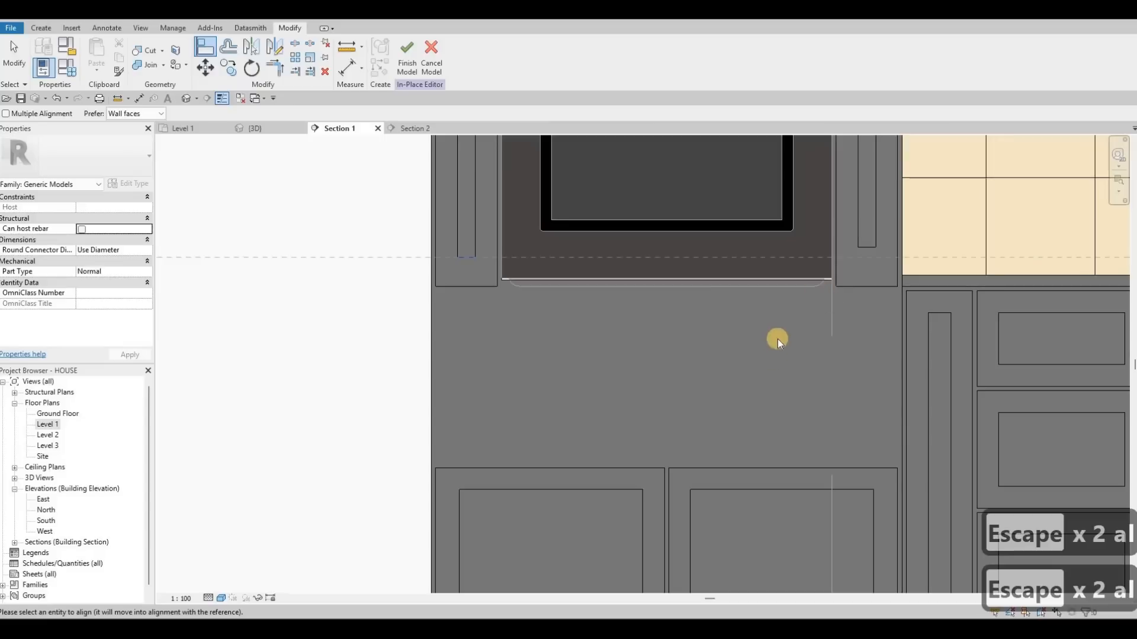
key(Escape)
key(Escape)
scroll(757, 386, down, 2)
key(Escape)
- Extend the two lower tower door frames upward to meet the bottom of the oven section
click(791, 391)
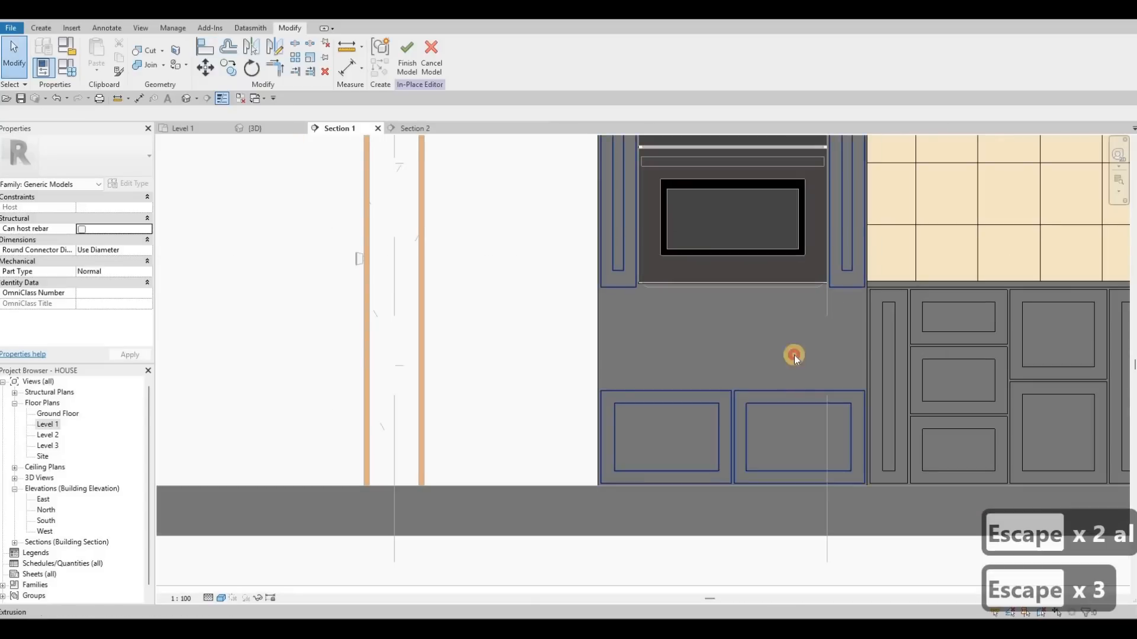
drag(795, 318, 787, 395)
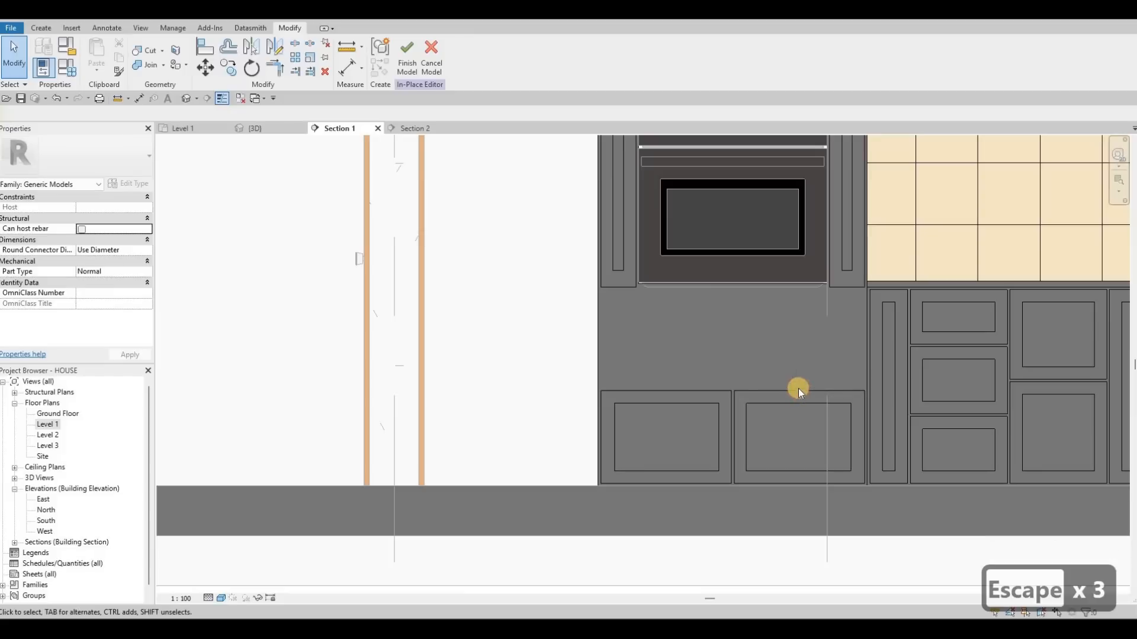
key(Escape)
key(Escape)
click(799, 314)
drag(804, 299, 804, 292)
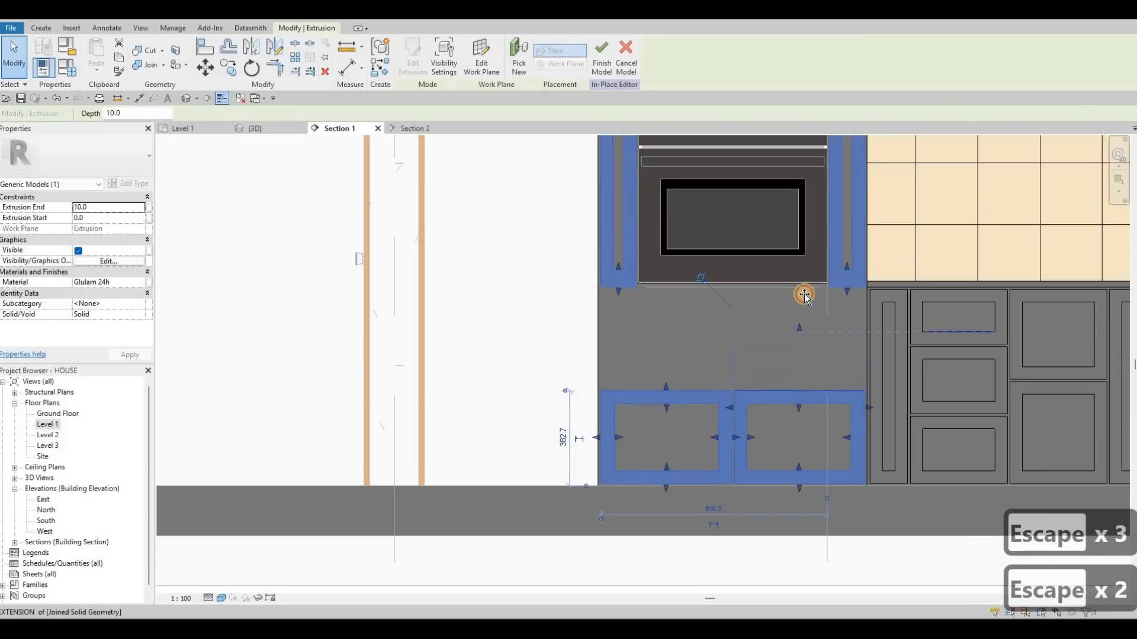
drag(665, 386, 666, 291)
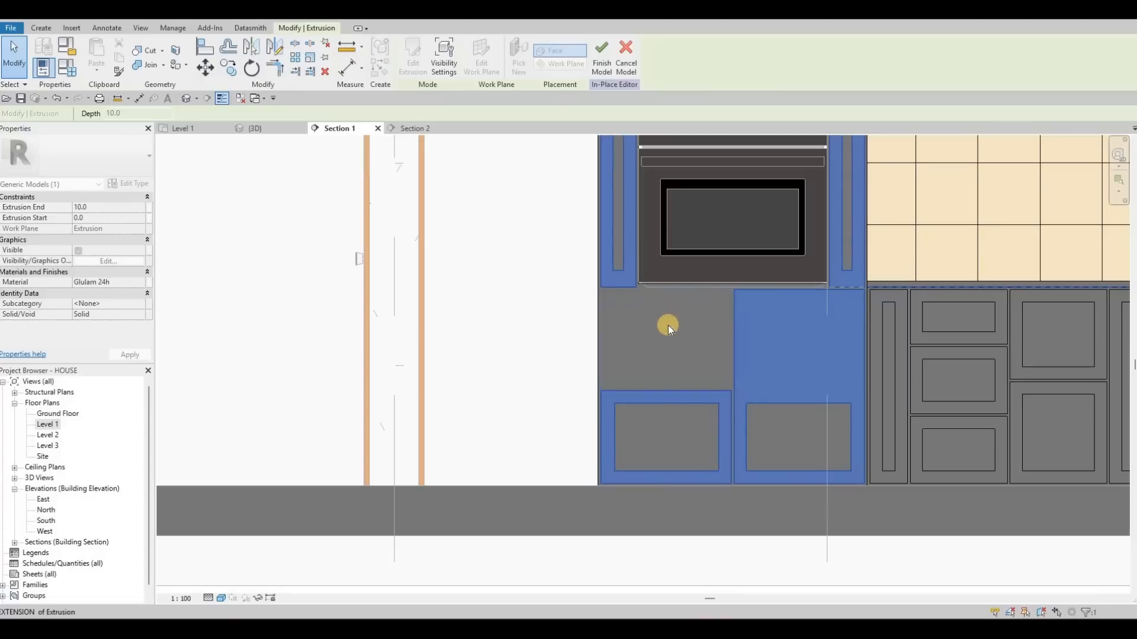
click(795, 406)
key(Escape)
- Raise the tops of the lower doors' inner panel extrusions to match the taller doors
click(793, 341)
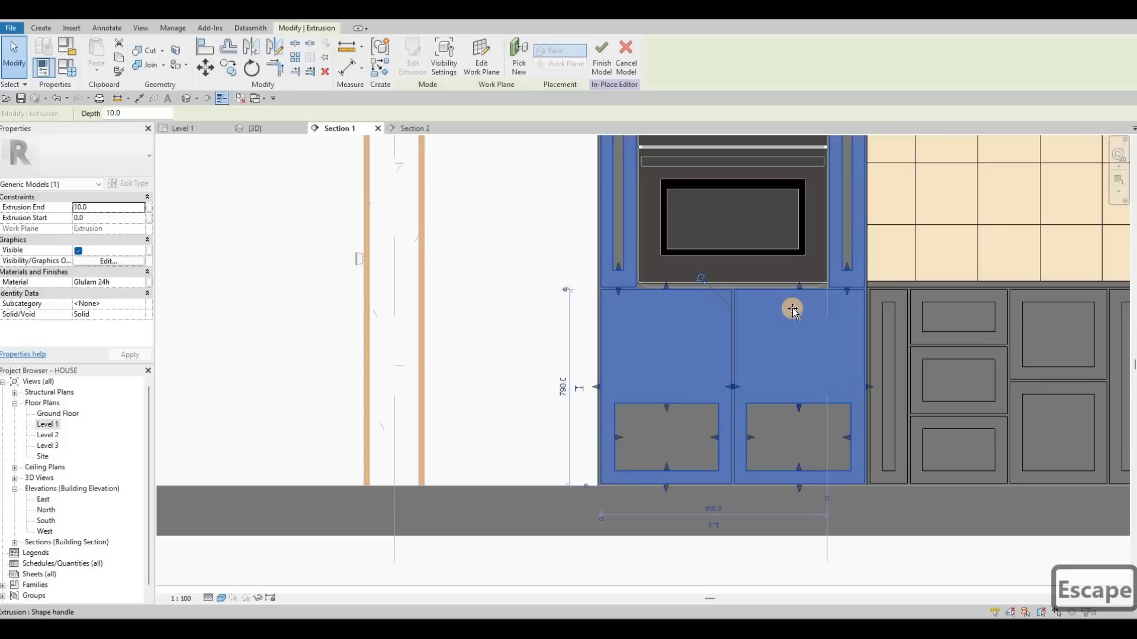
drag(665, 407, 666, 303)
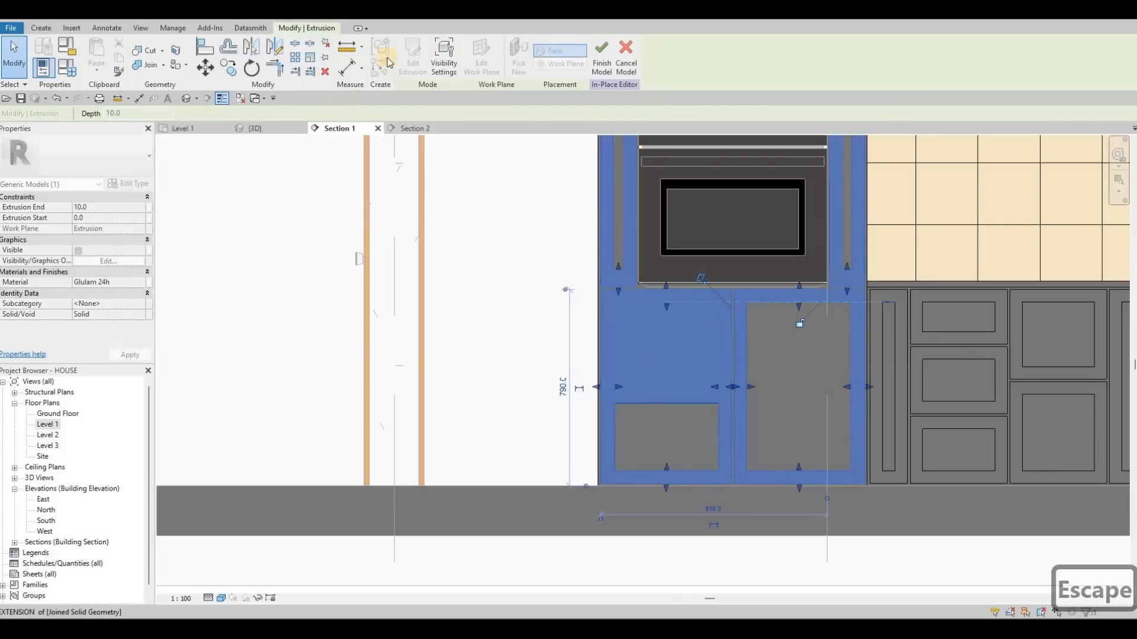
key(Escape)
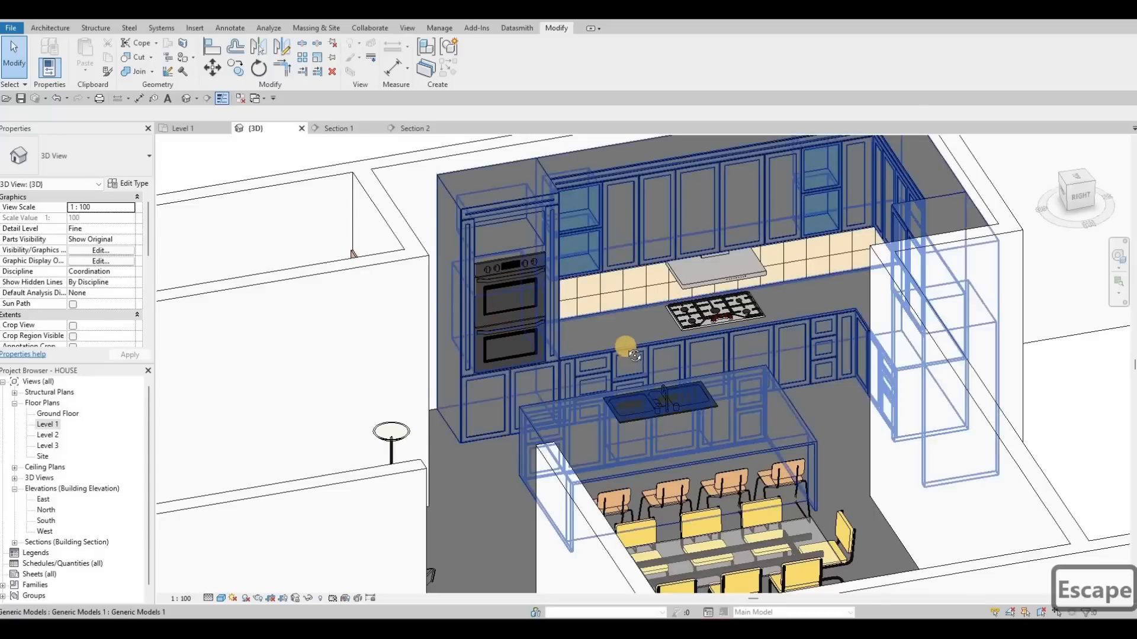
- Finish the in-place model and view the kitchen in 3D
key(Escape)
shift+middle_drag(527, 355, 443, 261)
middle_drag(340, 219, 337, 244)
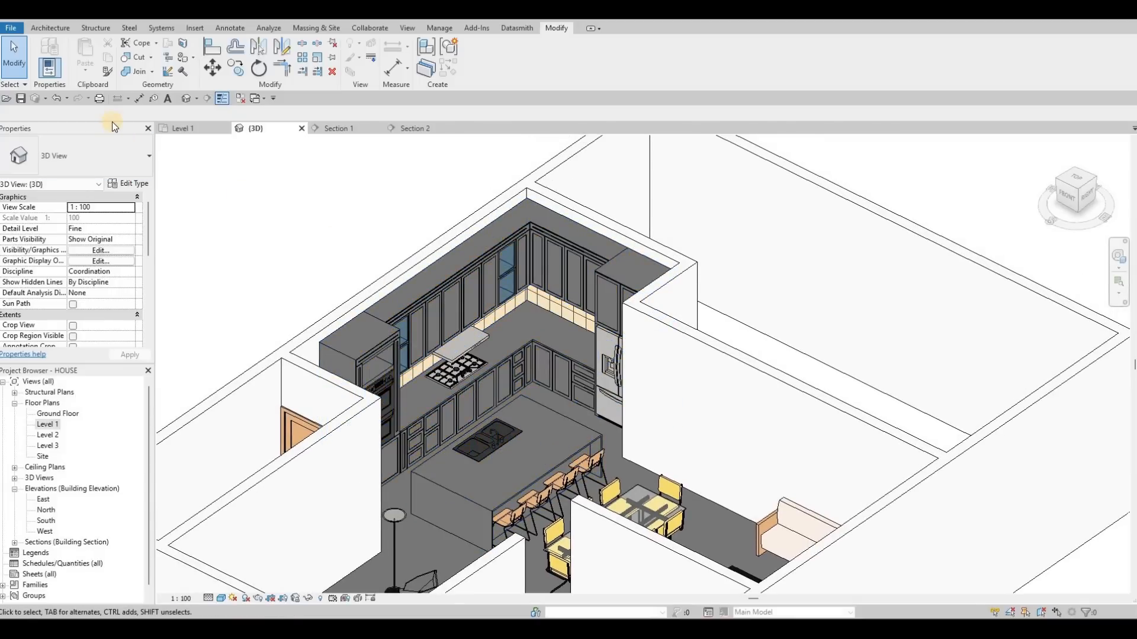